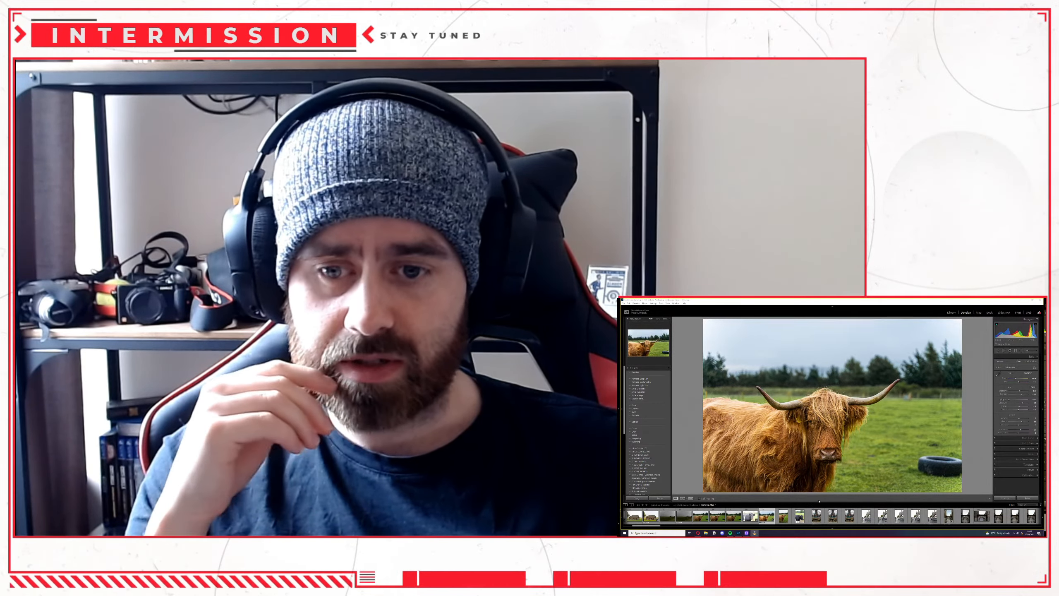
Filter the filmstrip to Rated photos and open the portrait photo of the cobbled street with shops.
click(1027, 505)
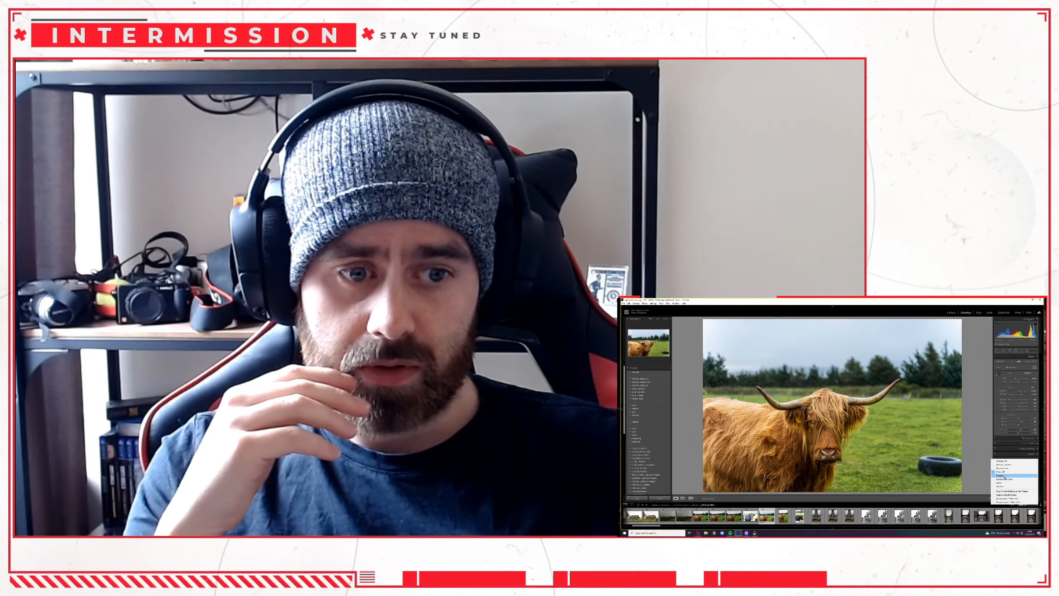
click(1002, 483)
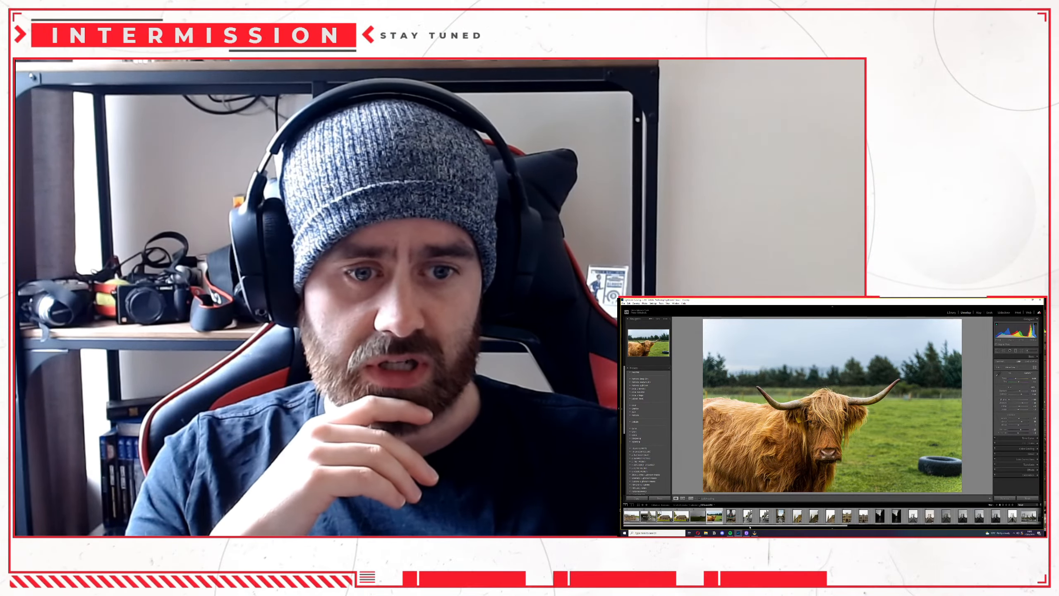
key(Right)
key(Right)
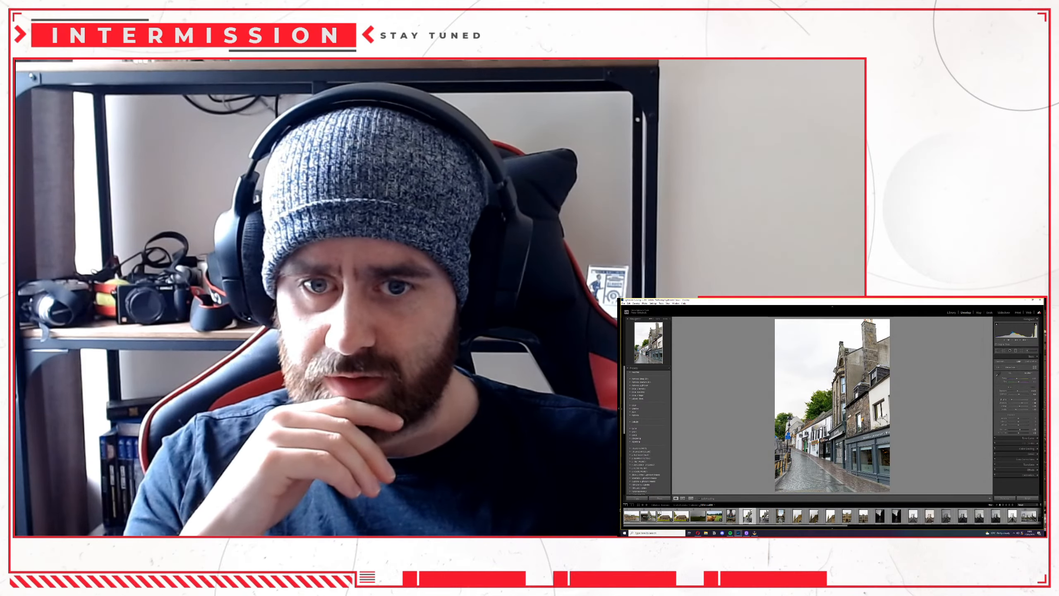
Examine the shopfront details of the street photo up close and compare them with the neighbouring shot.
click(847, 429)
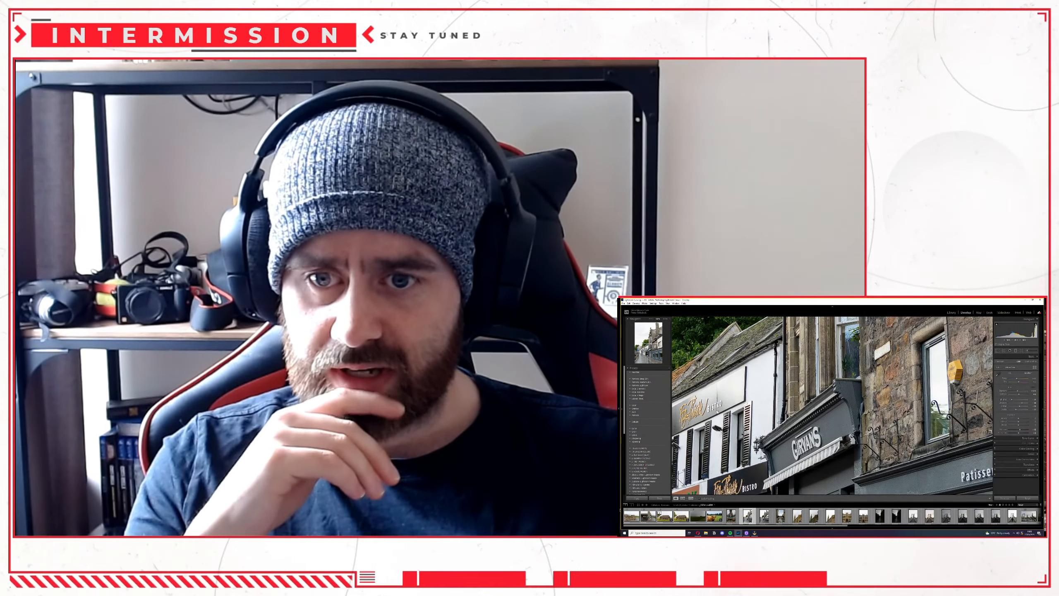
key(Right)
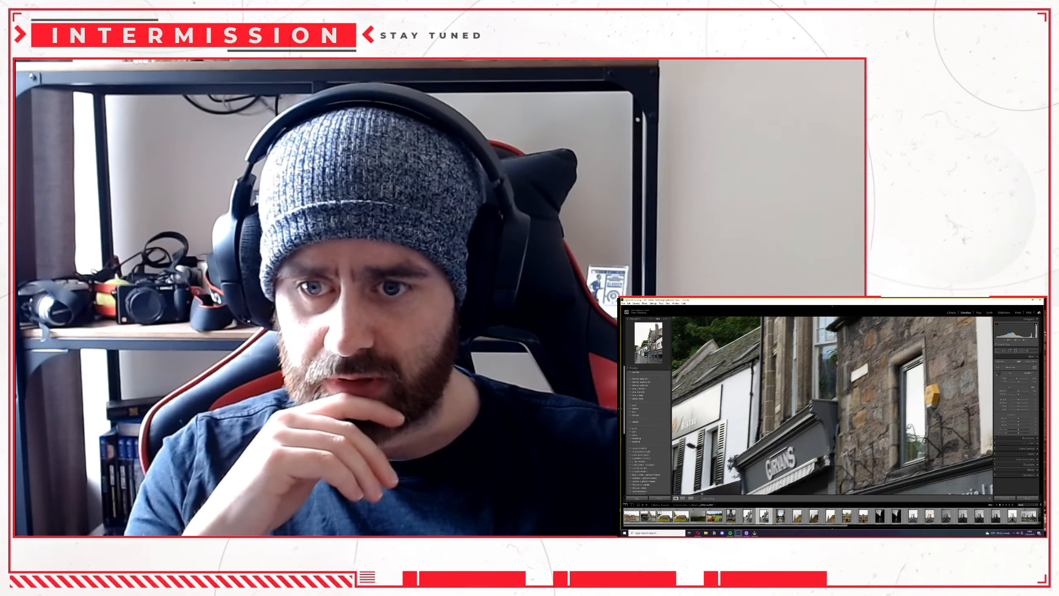
key(Left)
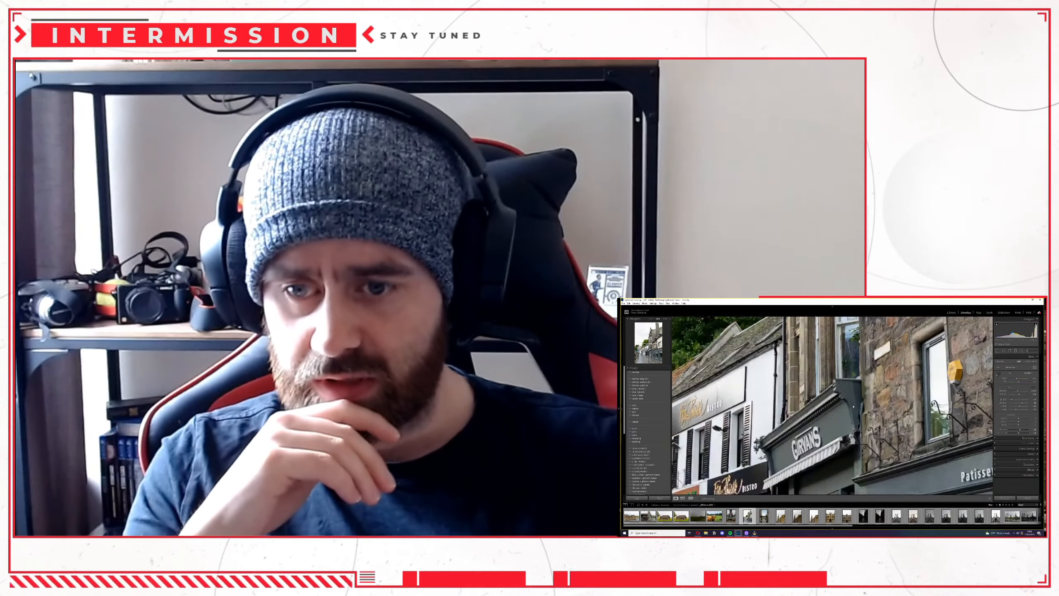
click(853, 406)
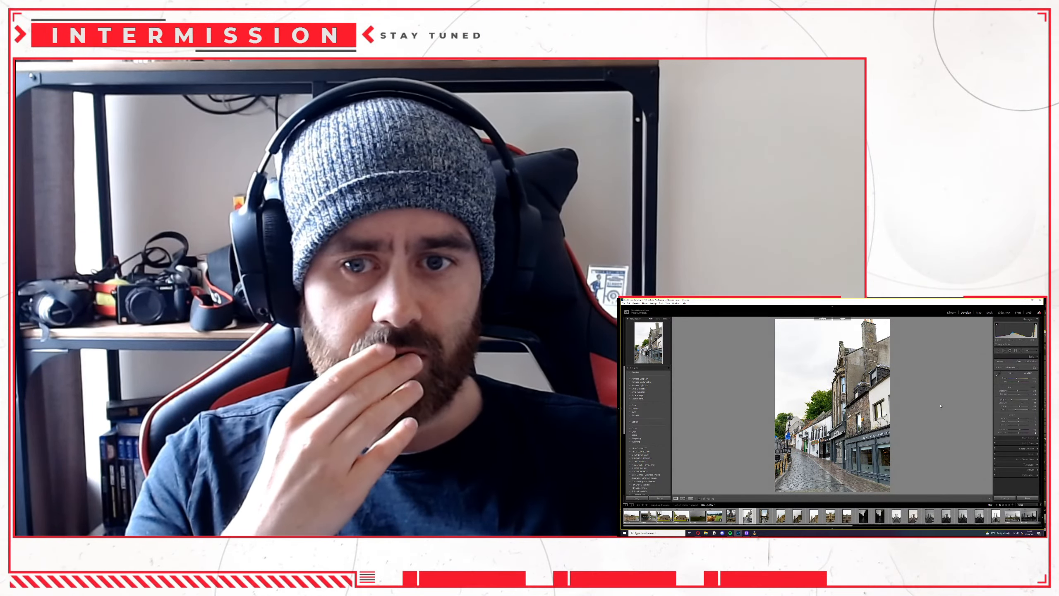
Compare the street photo's before and after versions side by side, including a close-up of the restaurant facade.
key(y)
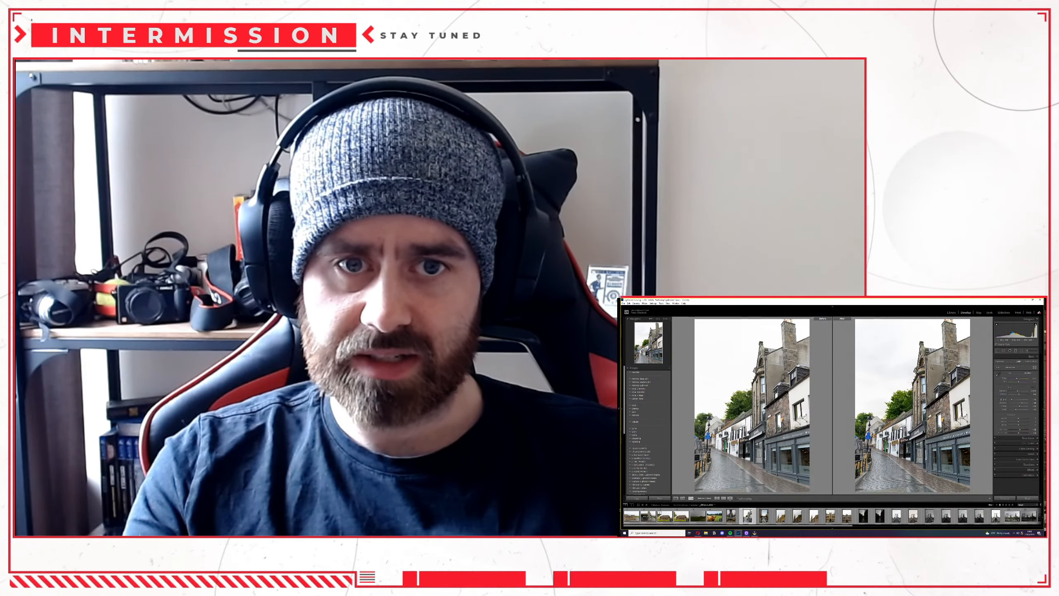
key(y)
key(y)
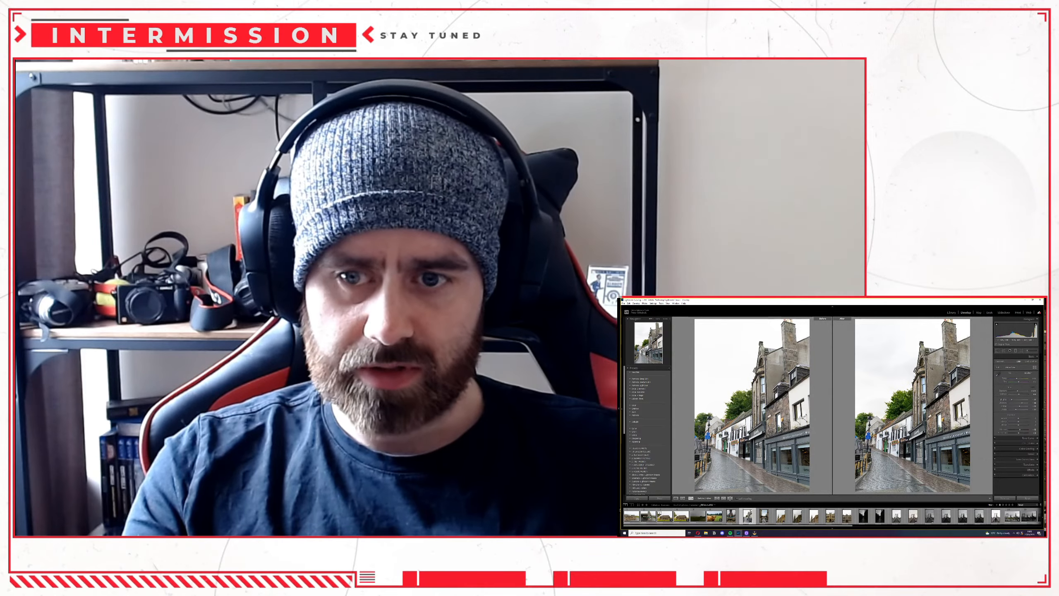
click(797, 433)
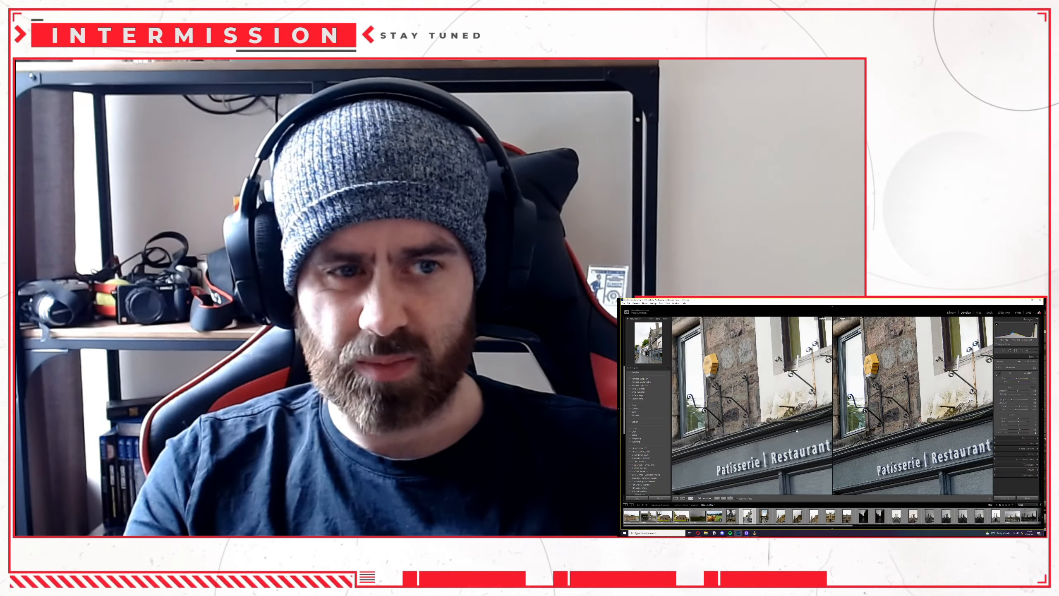
key(y)
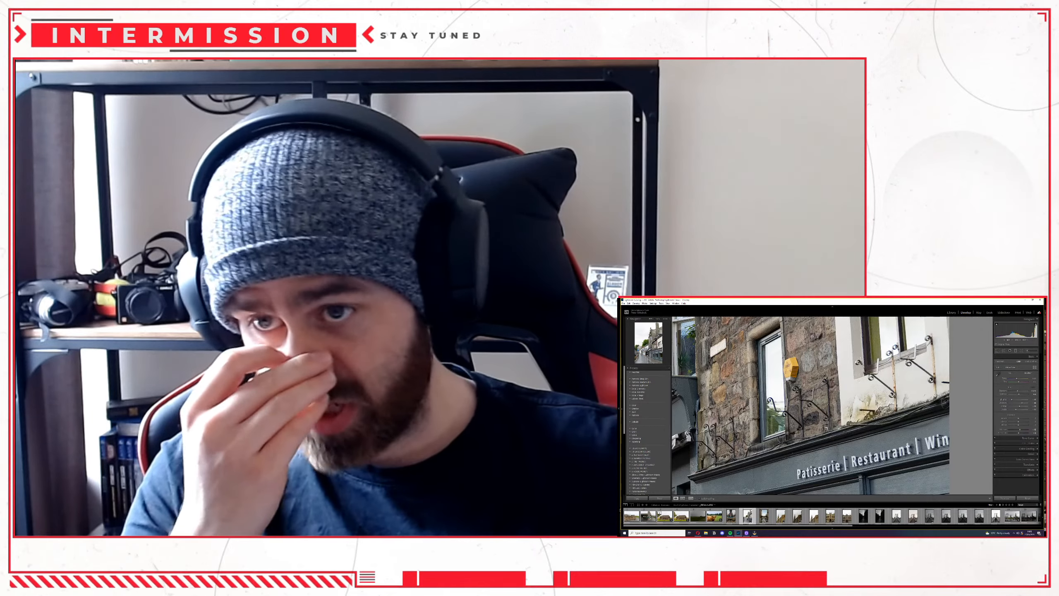
click(797, 431)
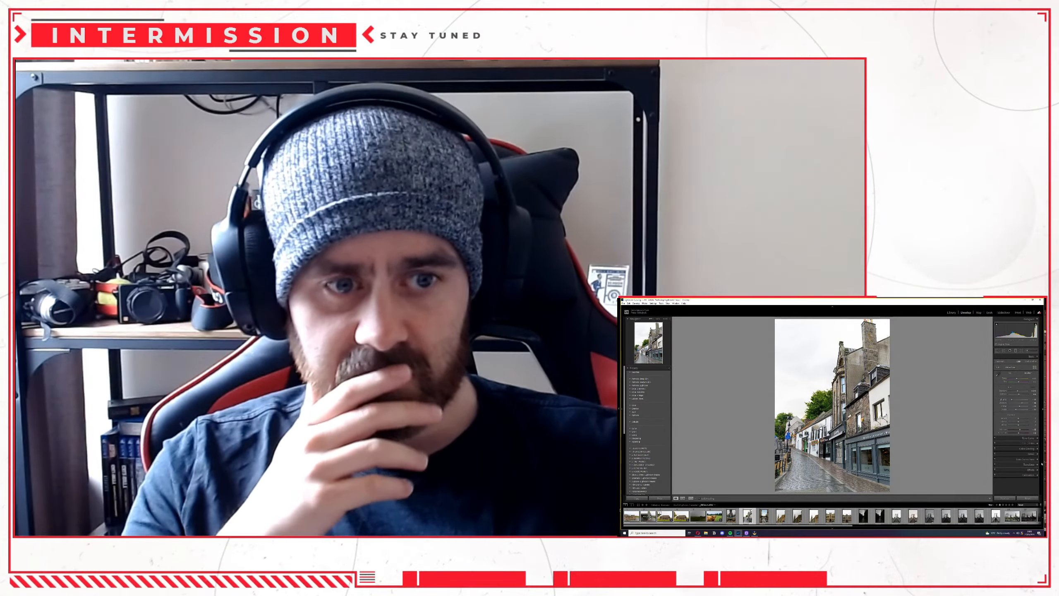
Try to remove the chimney pots above the stone chimney with the Spot Removal tool, and undo the stroke.
click(1030, 464)
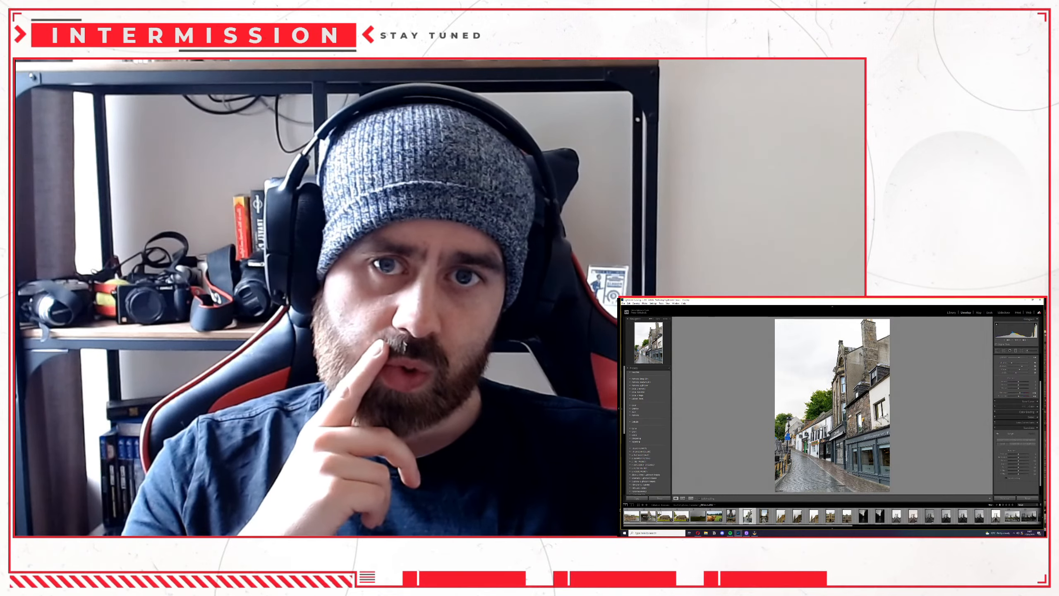
click(869, 334)
drag(870, 336, 869, 398)
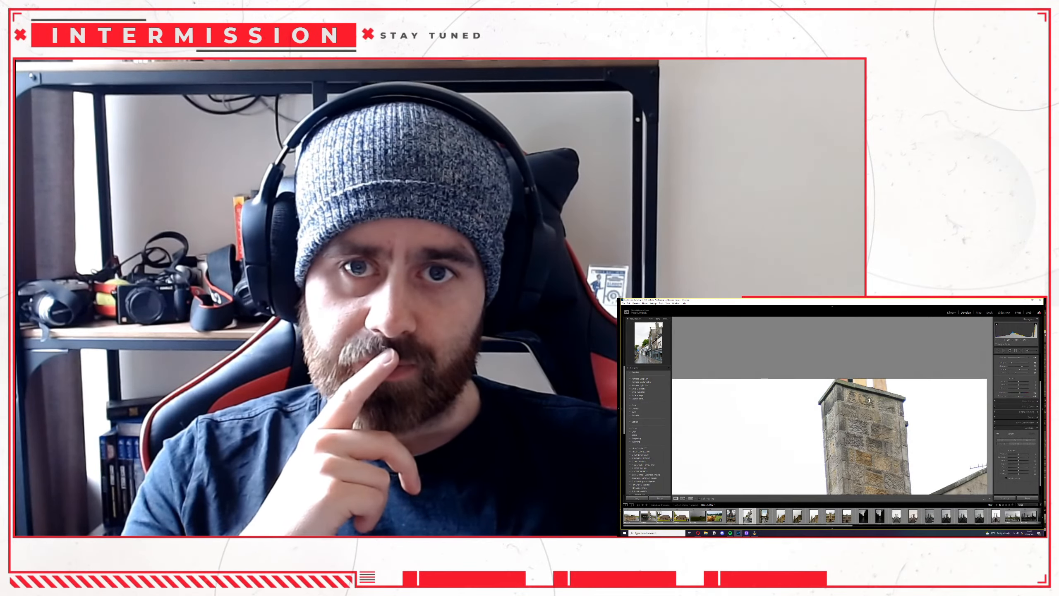
click(1004, 351)
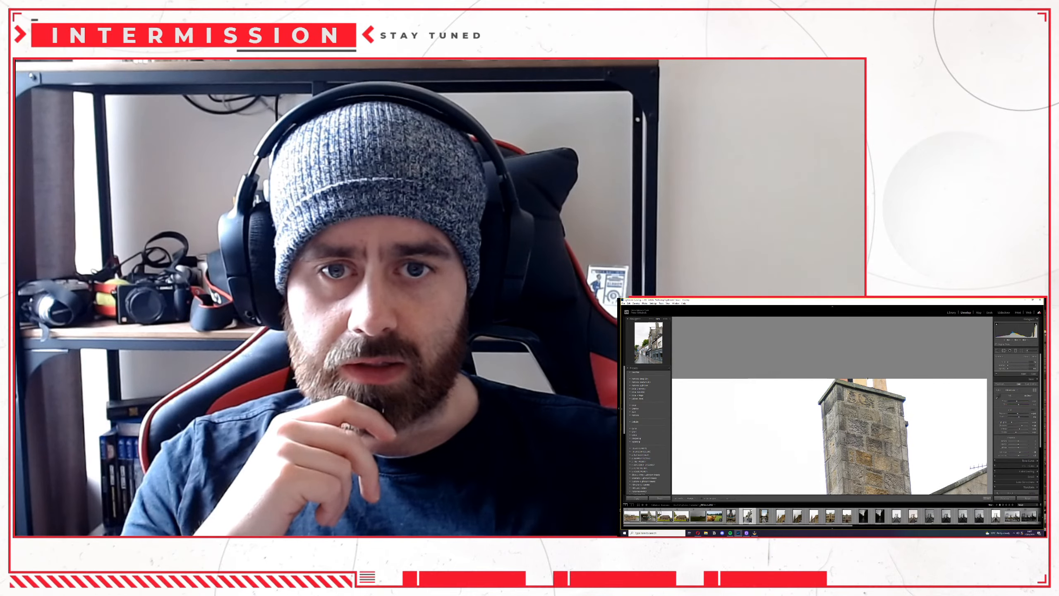
drag(841, 376, 876, 379)
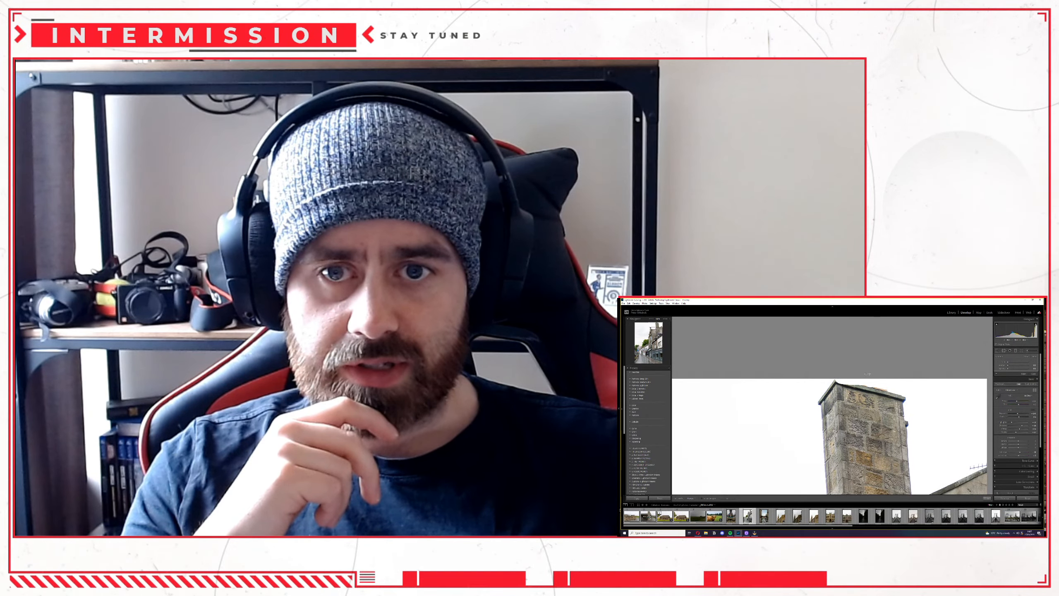
key(ctrl+z)
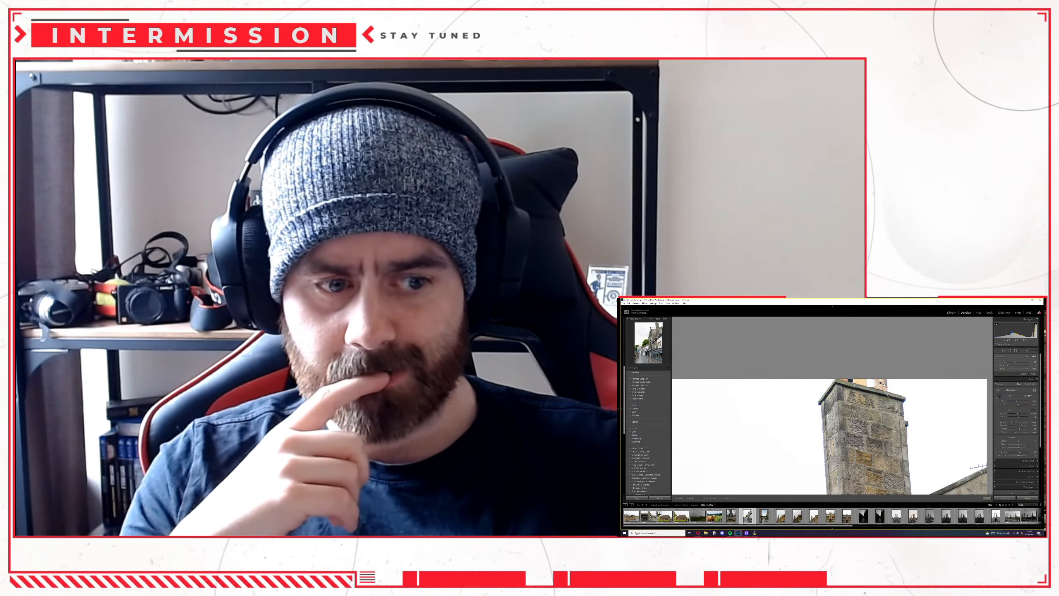
Look briefly at the web browser, check the running processes in Task Manager, and return to the photo.
right_click(698, 534)
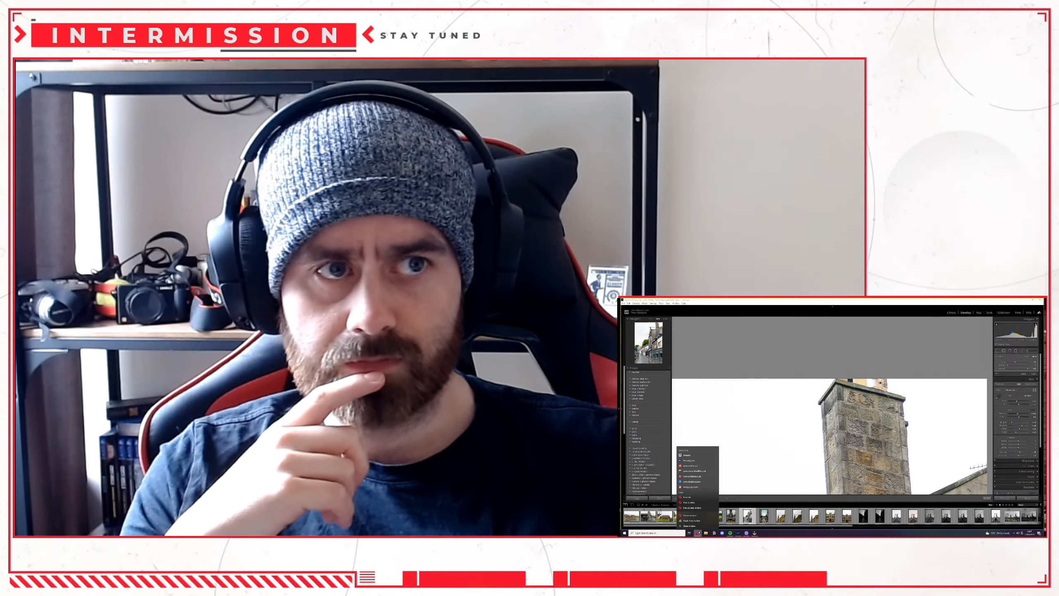
click(698, 531)
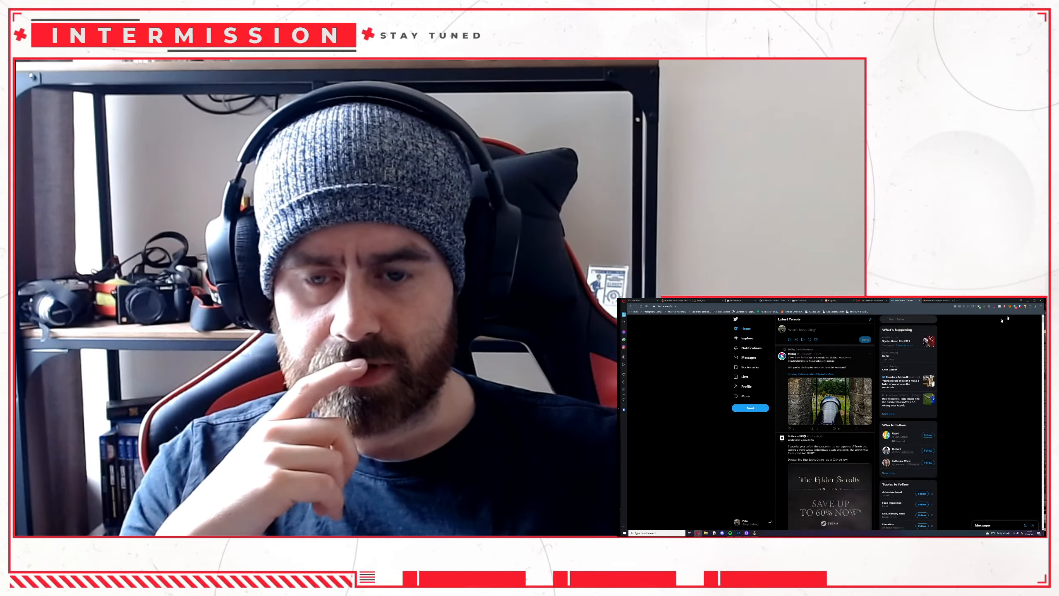
click(1027, 300)
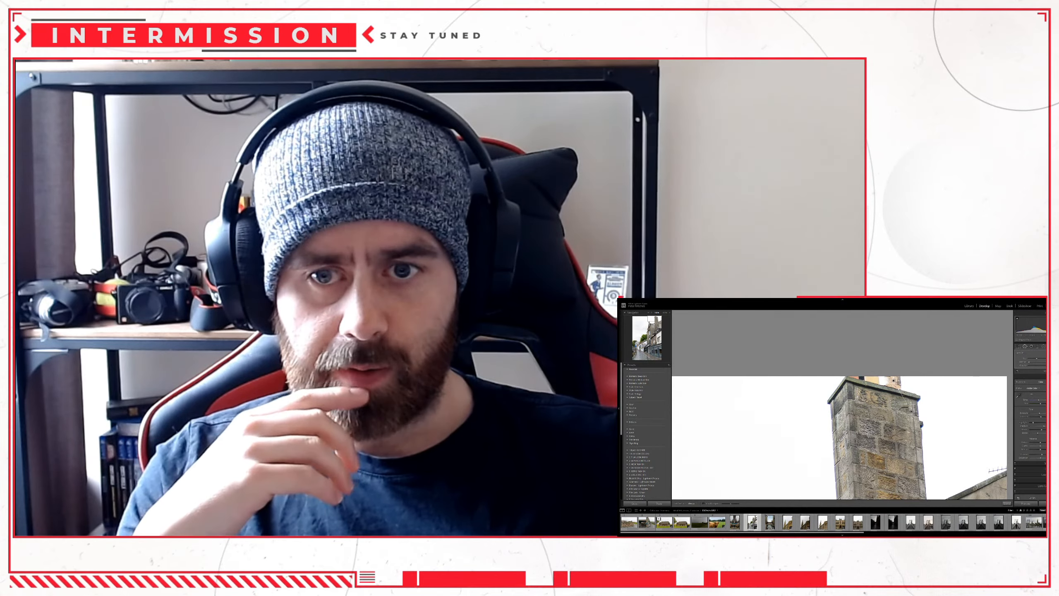
key(ctrl+shift+Escape)
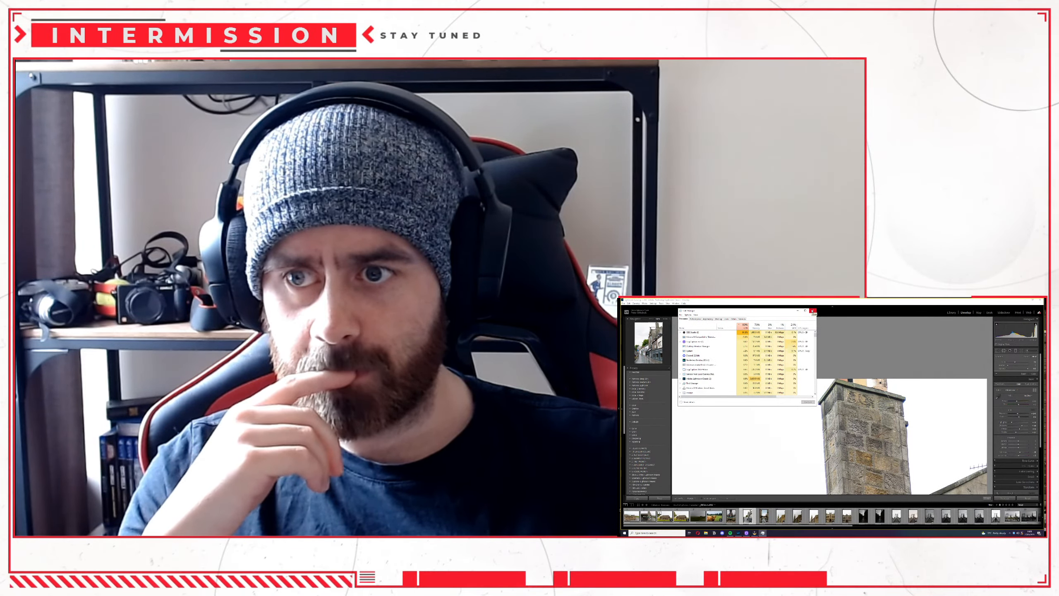
click(812, 310)
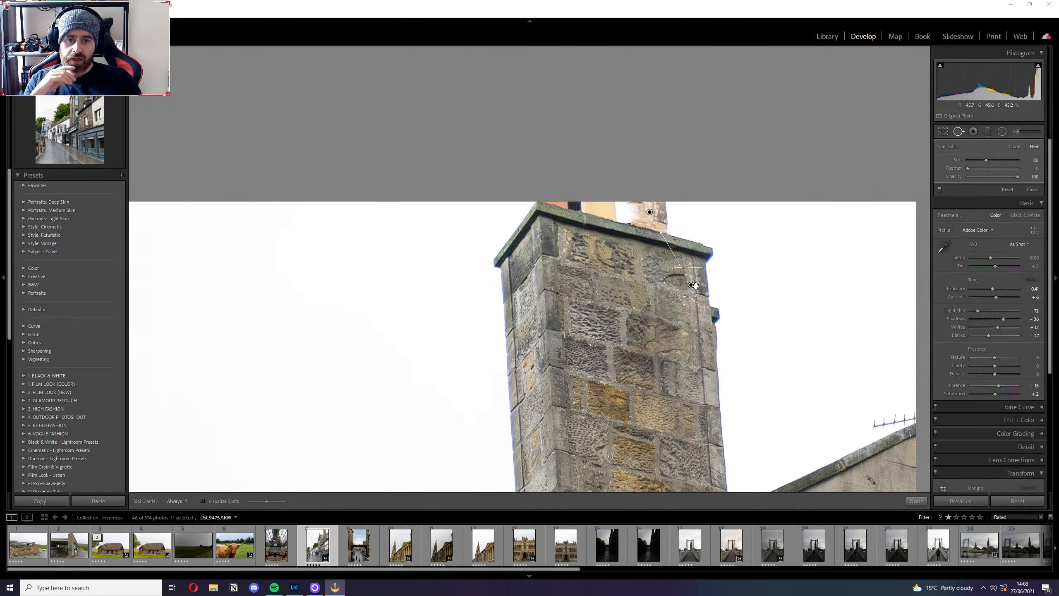
Try healing the chimney pot nearest the open sky with a blank-sky source at opacity 100, and undo the spot edits.
drag(701, 285, 771, 217)
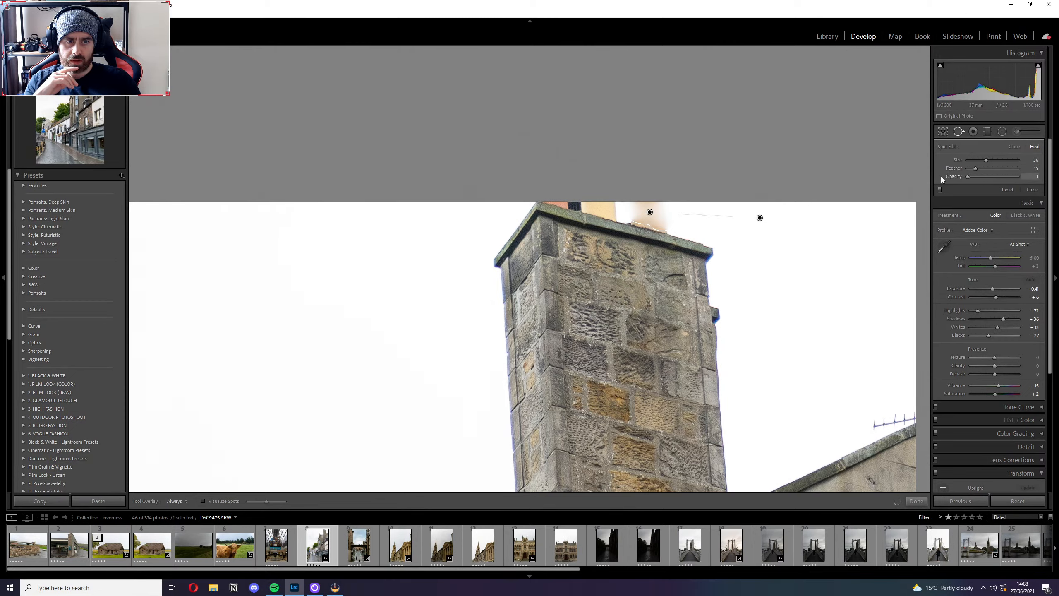
drag(966, 177, 1039, 181)
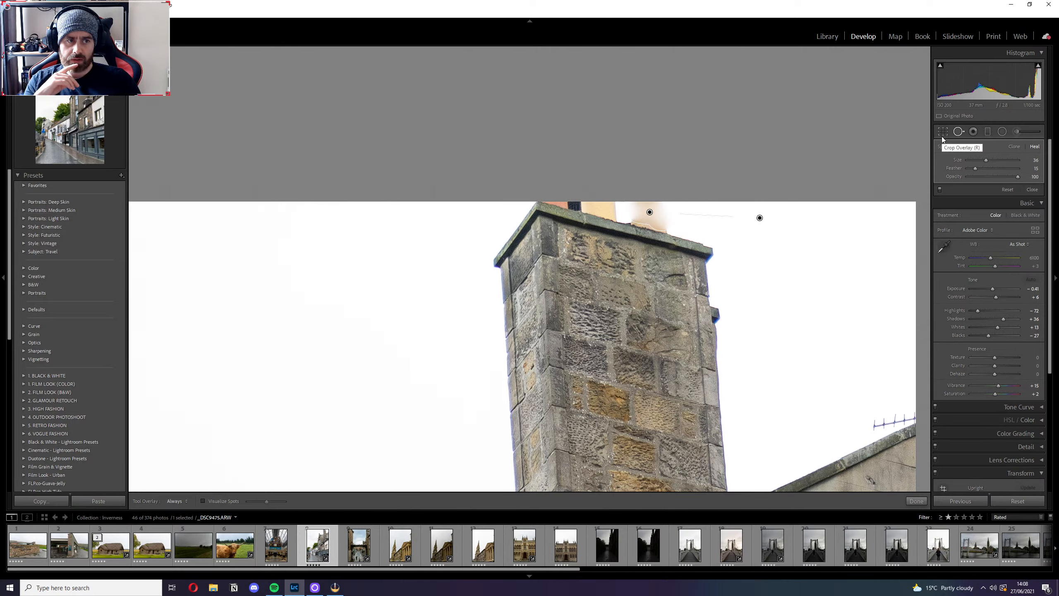
key(ctrl+z)
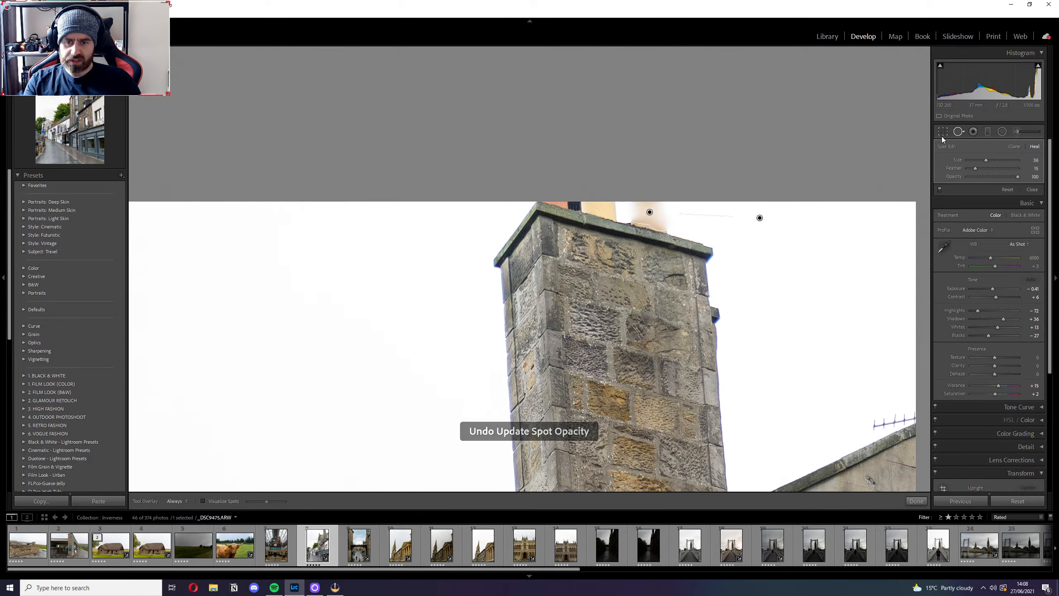
key(ctrl+z)
key(ctrl+z)
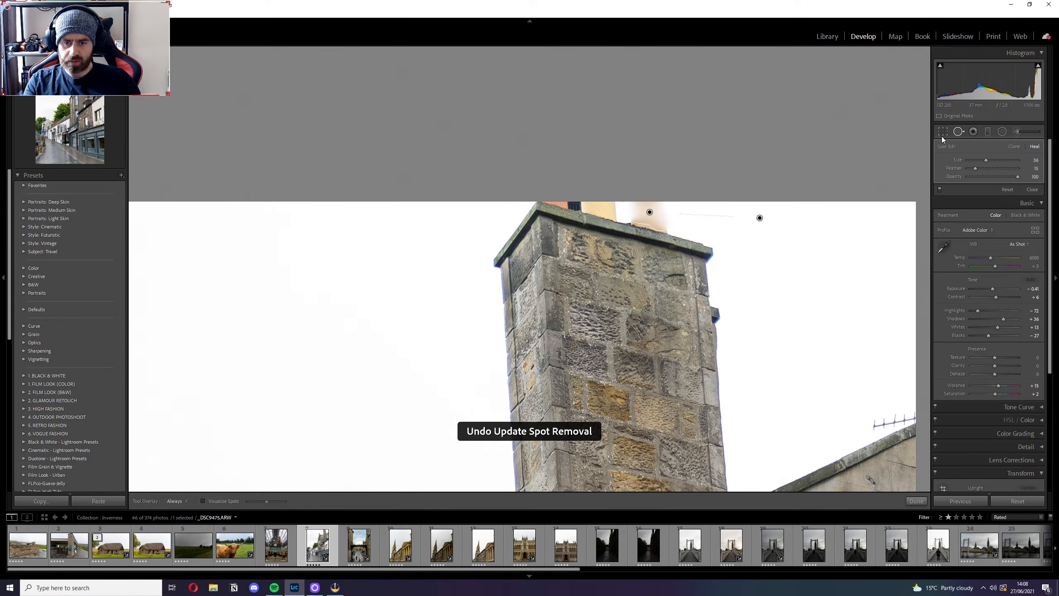
key(ctrl+z)
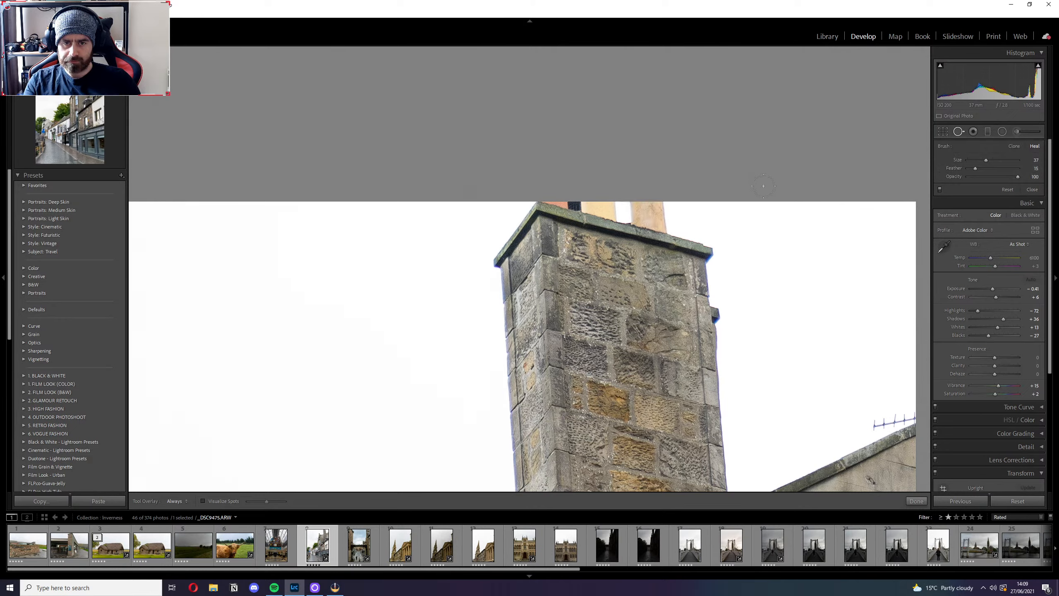
Try again to heal over the same chimney pot, moving the source into the sky beside the chimney, and undo it.
click(660, 209)
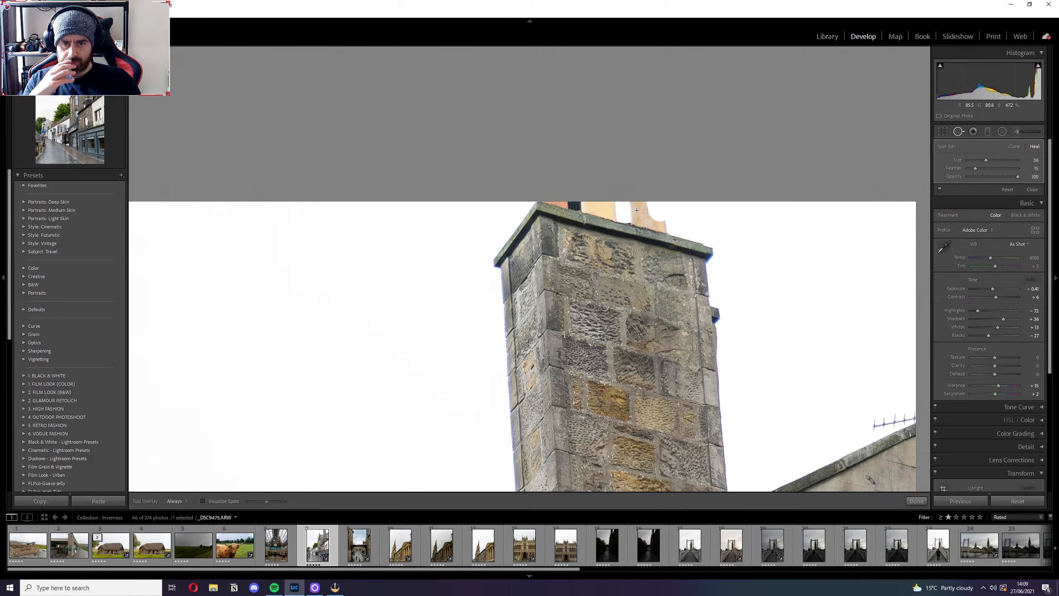
drag(636, 210, 757, 205)
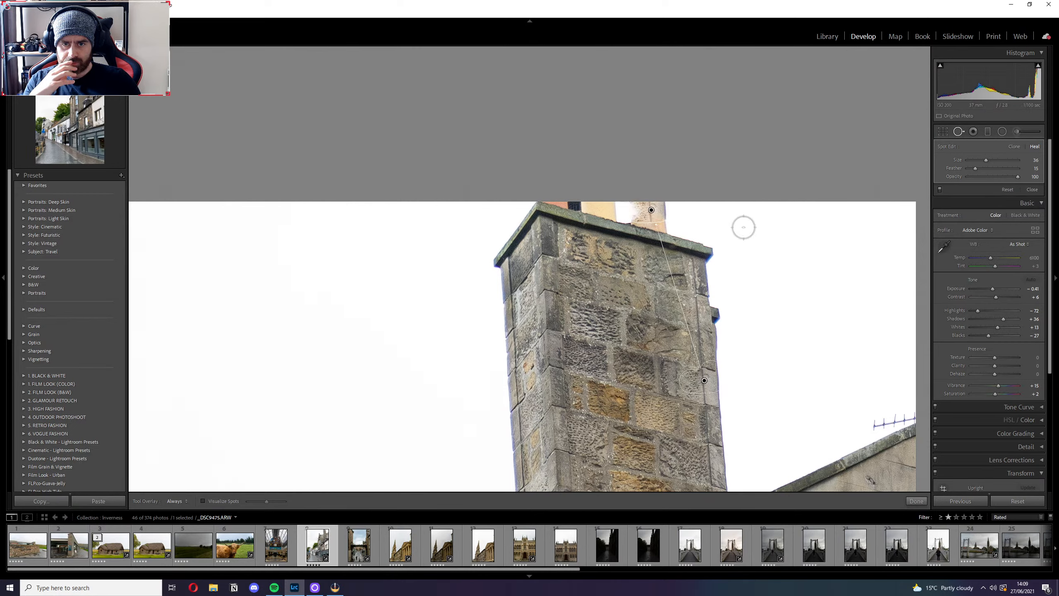
drag(704, 380, 799, 248)
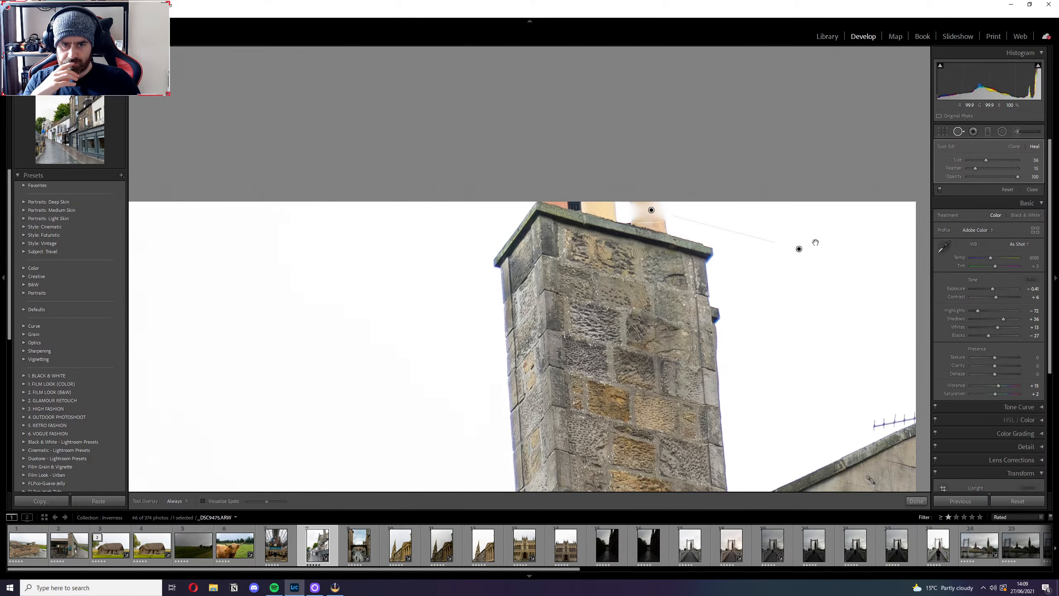
key(ctrl+z)
key(ctrl+z)
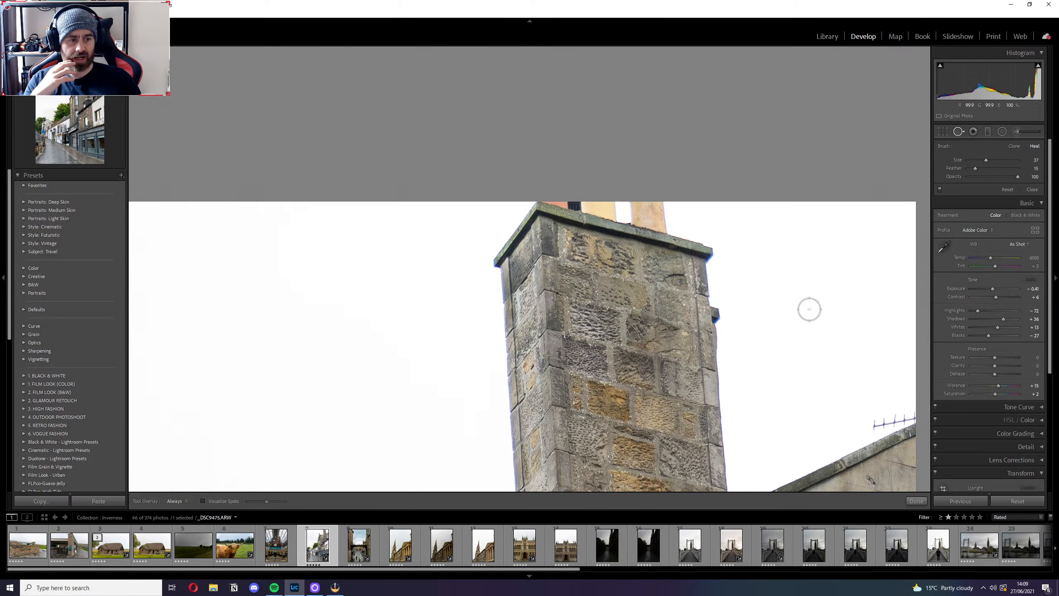
Test a heal spot on the chimney's stonework, undo it, and leave Spot Removal with the whole photo in view.
click(562, 310)
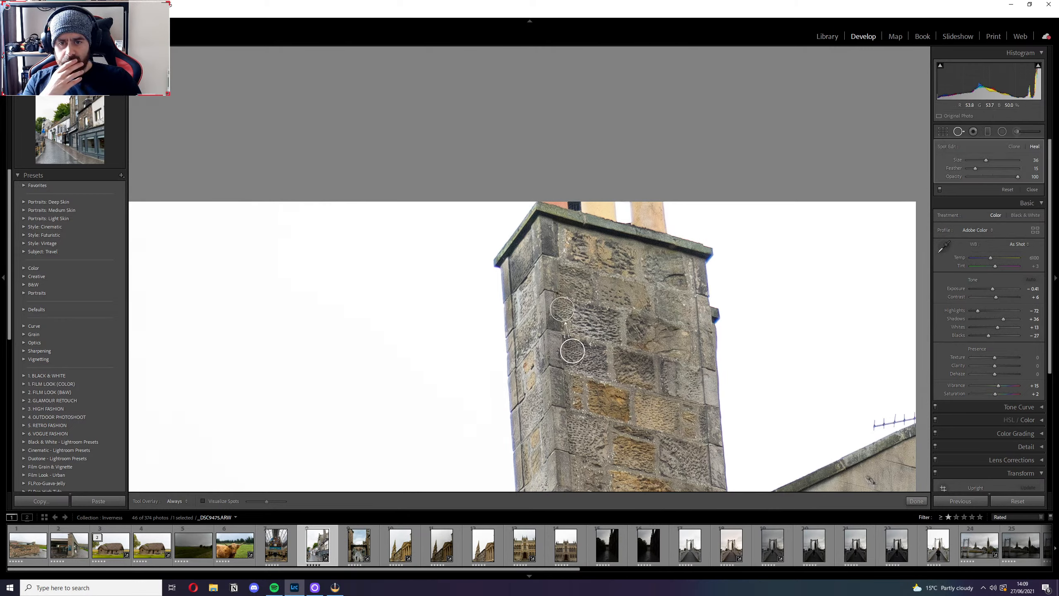
key(ctrl+z)
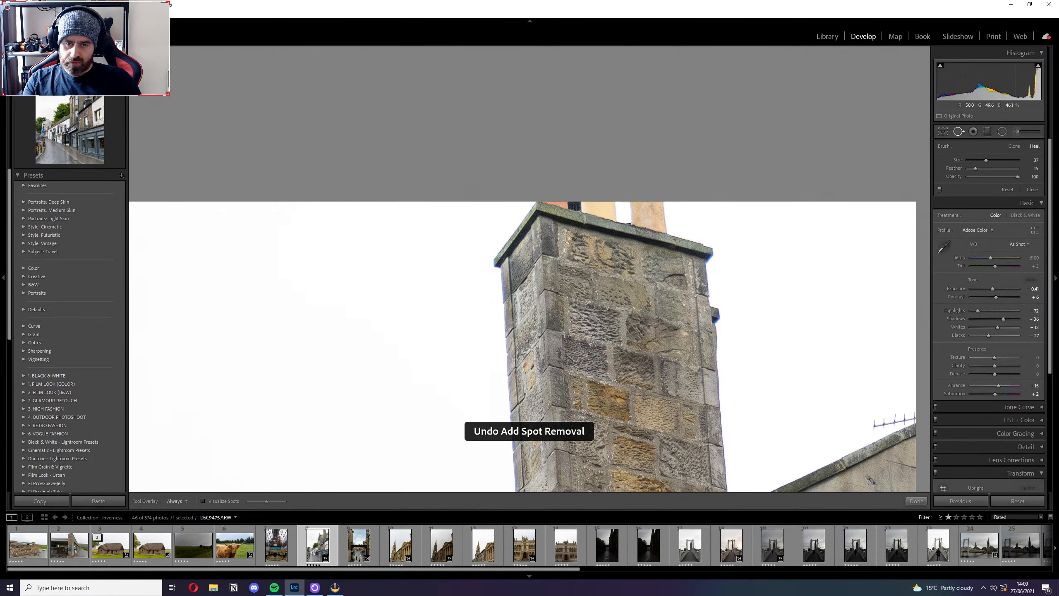
click(958, 133)
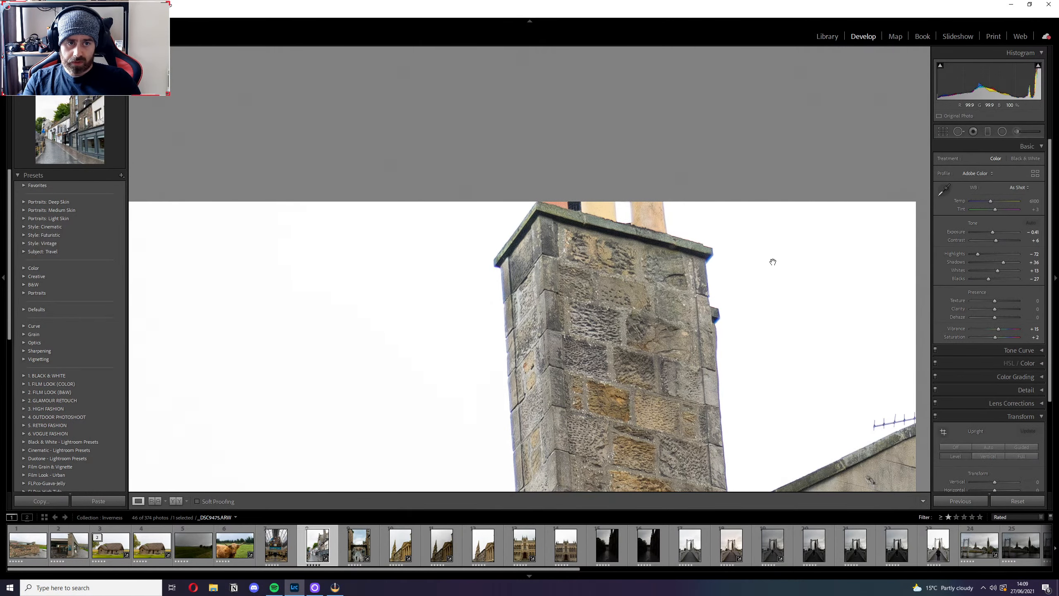
click(672, 272)
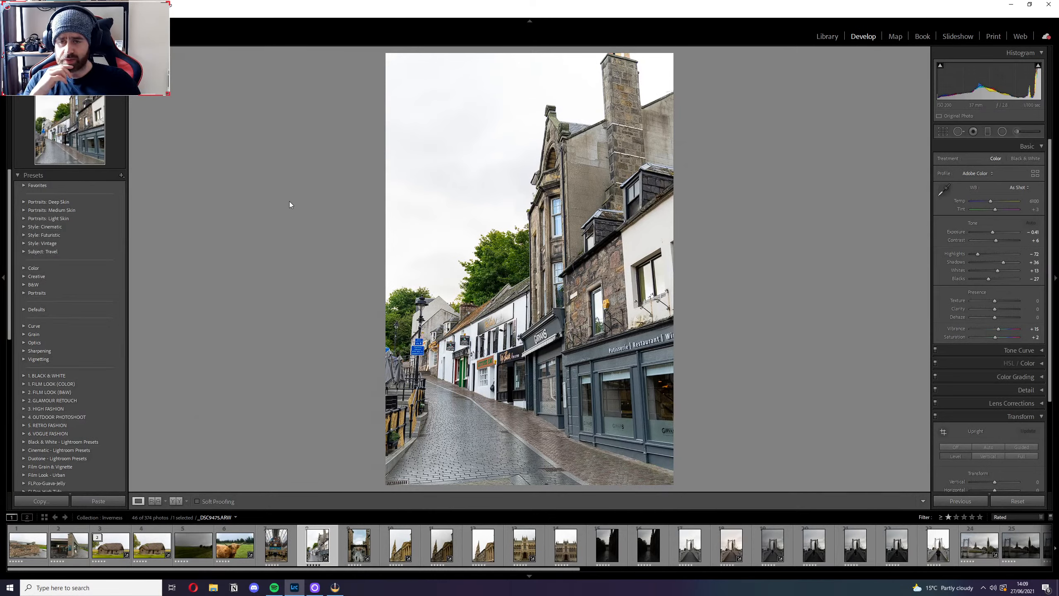
Lower the Whites to -32 and inspect the sky around the chimney at close range.
mouse_move(1039, 67)
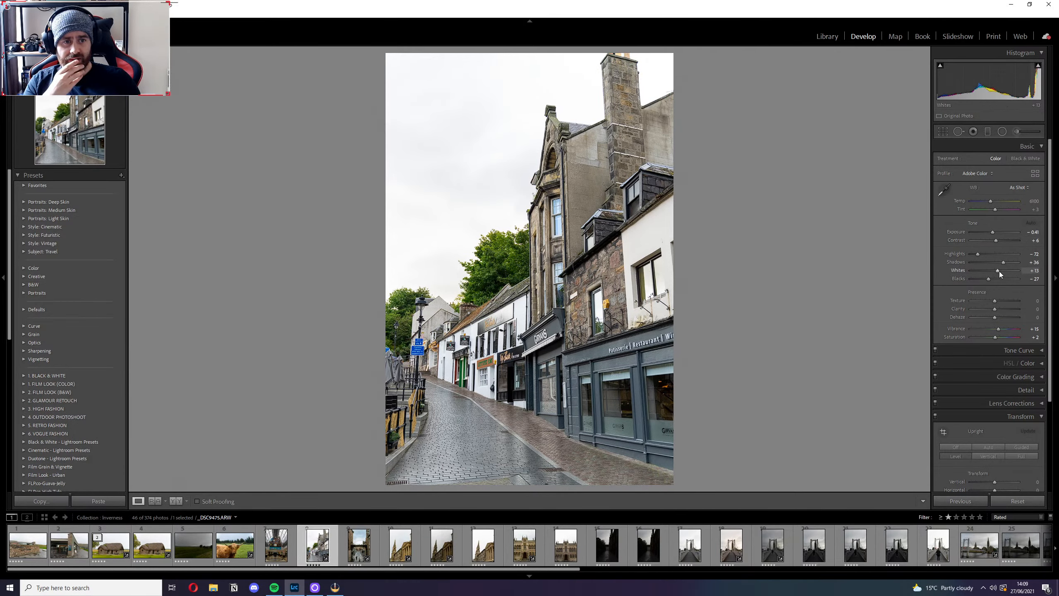
drag(995, 270, 986, 269)
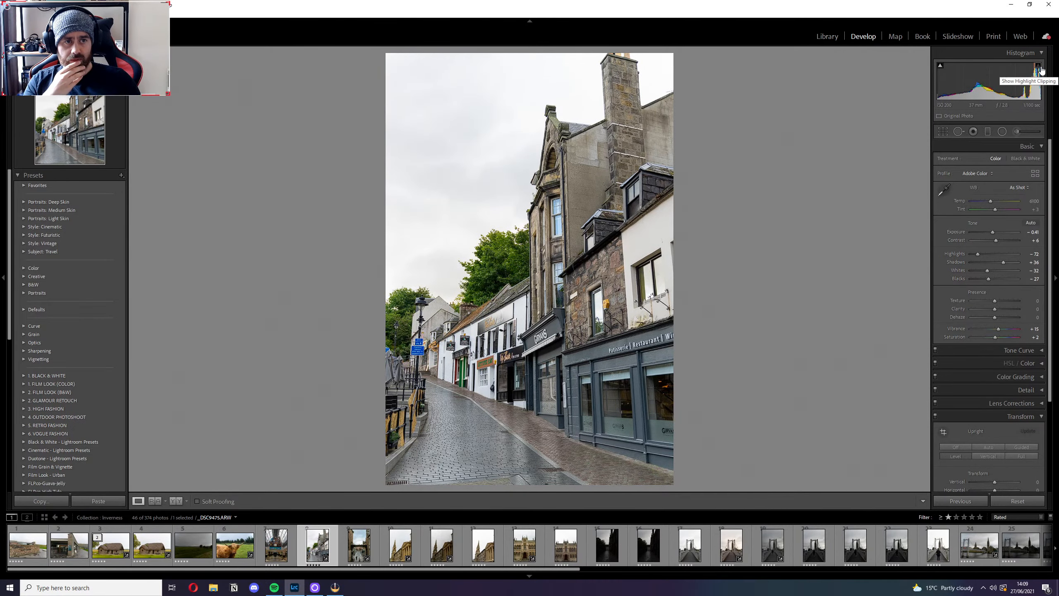
click(658, 71)
drag(658, 115, 626, 311)
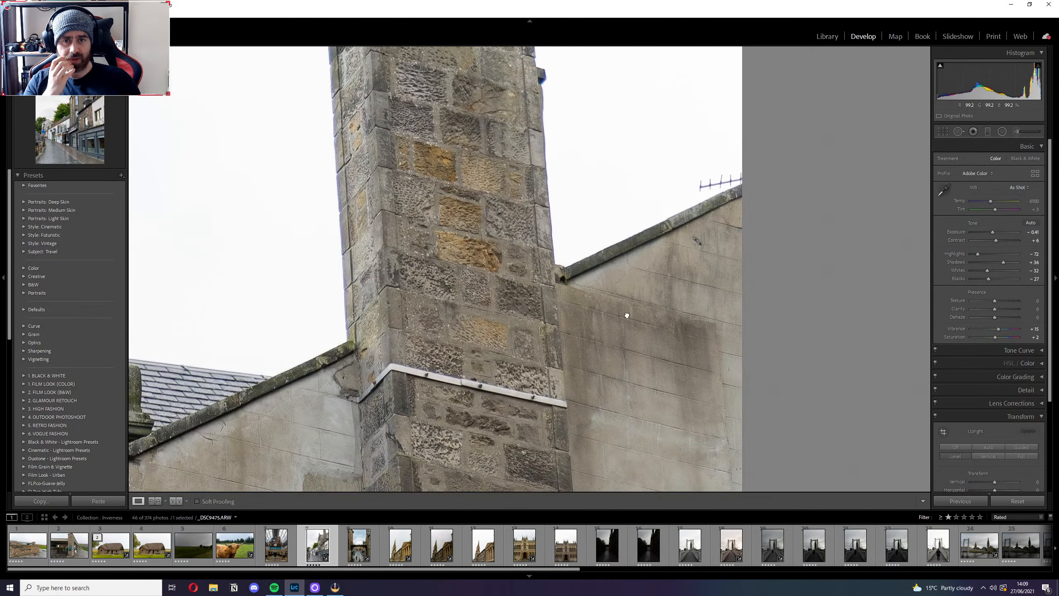
click(640, 262)
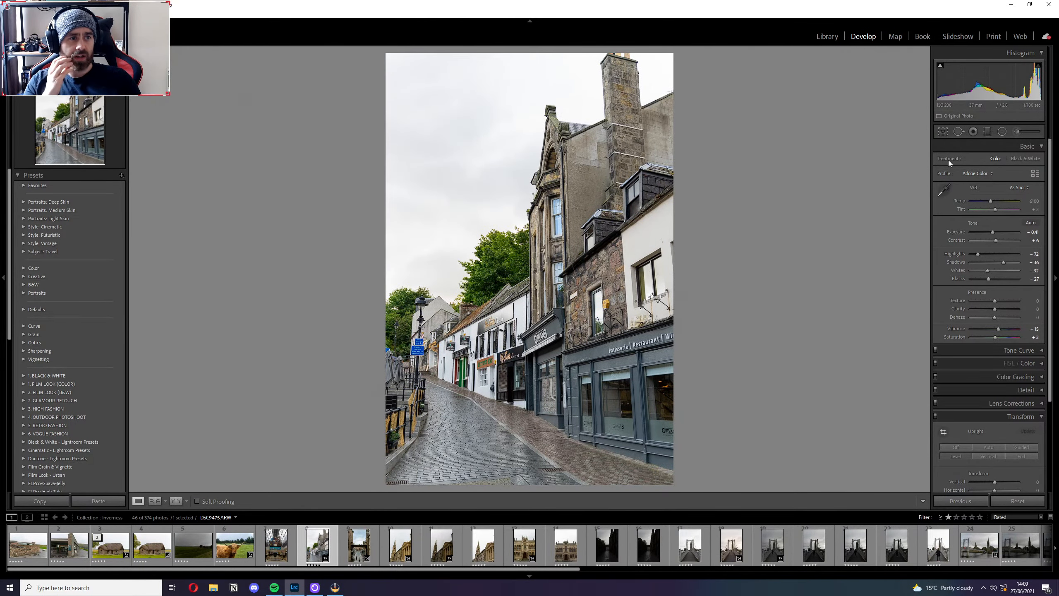
key(space)
key(space)
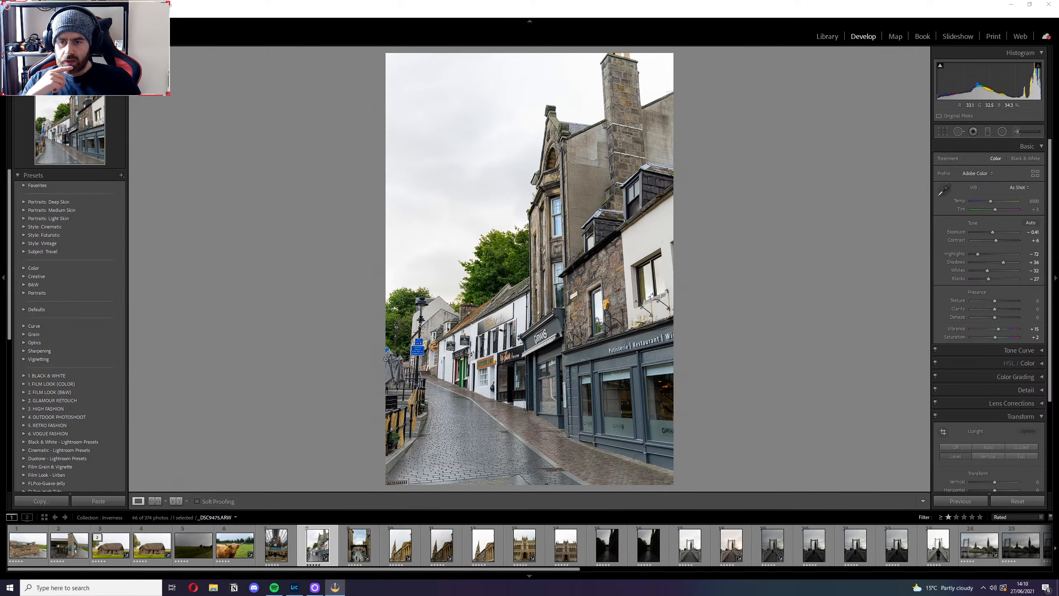
Browse the preset groups and preview the Subject: Travel and Autumnal Landscape presets on the street photo.
scroll(91, 284, down, 6)
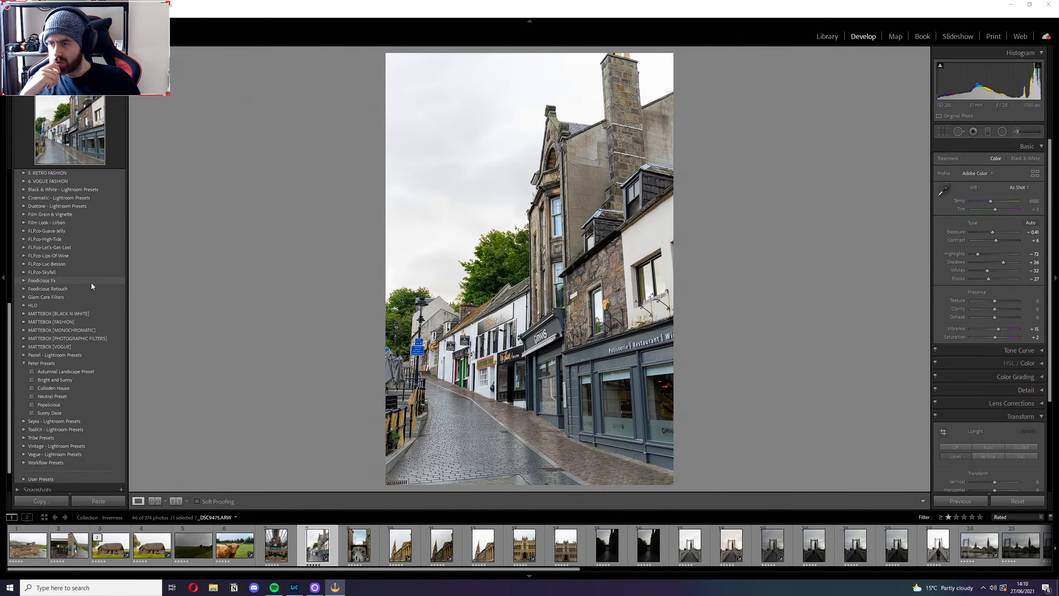
scroll(91, 283, up, 6)
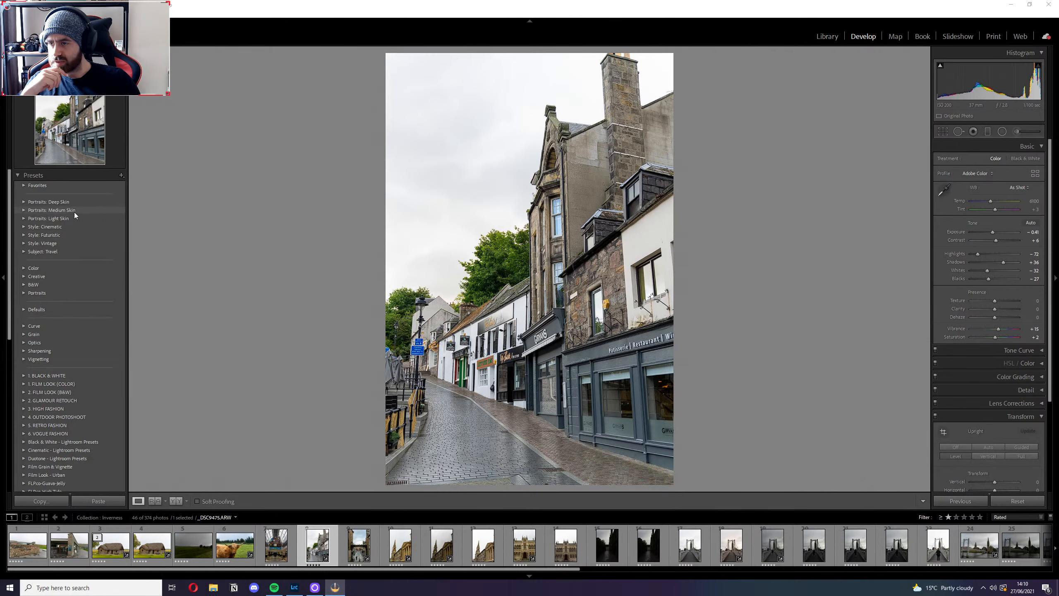
click(23, 251)
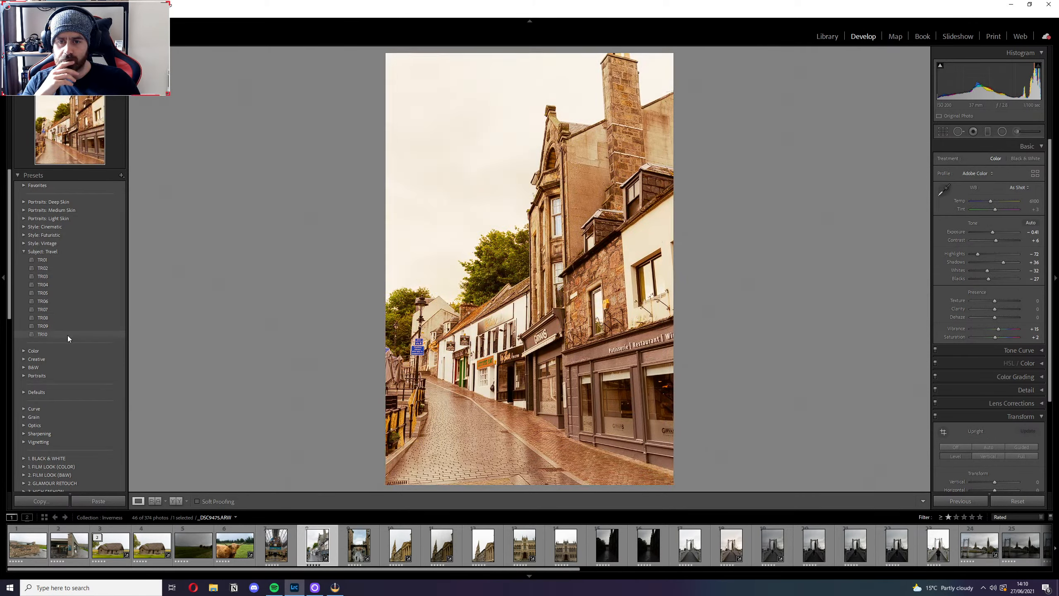
click(24, 251)
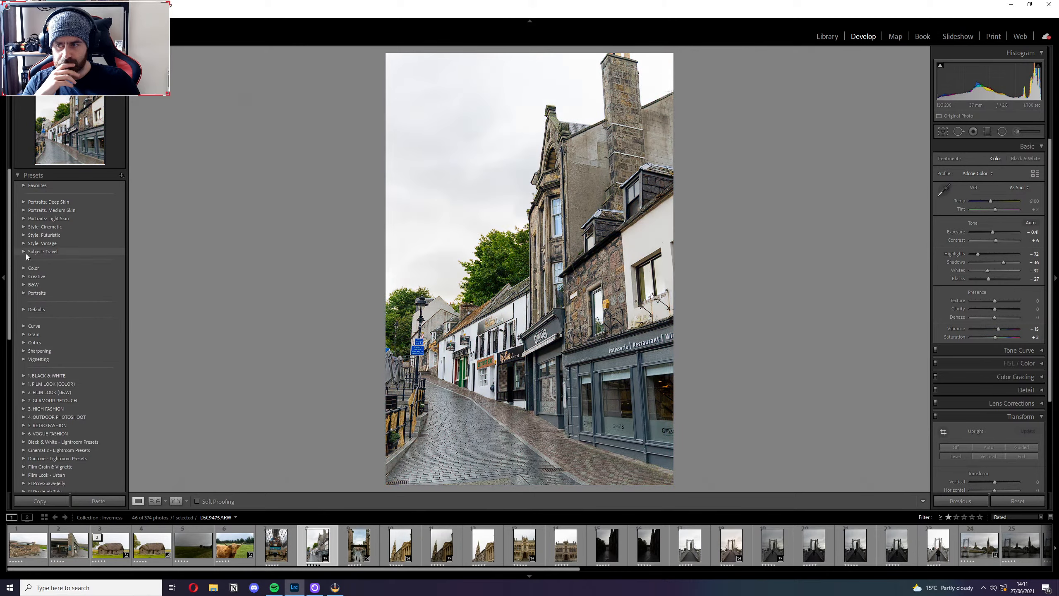
scroll(91, 256, down, 15)
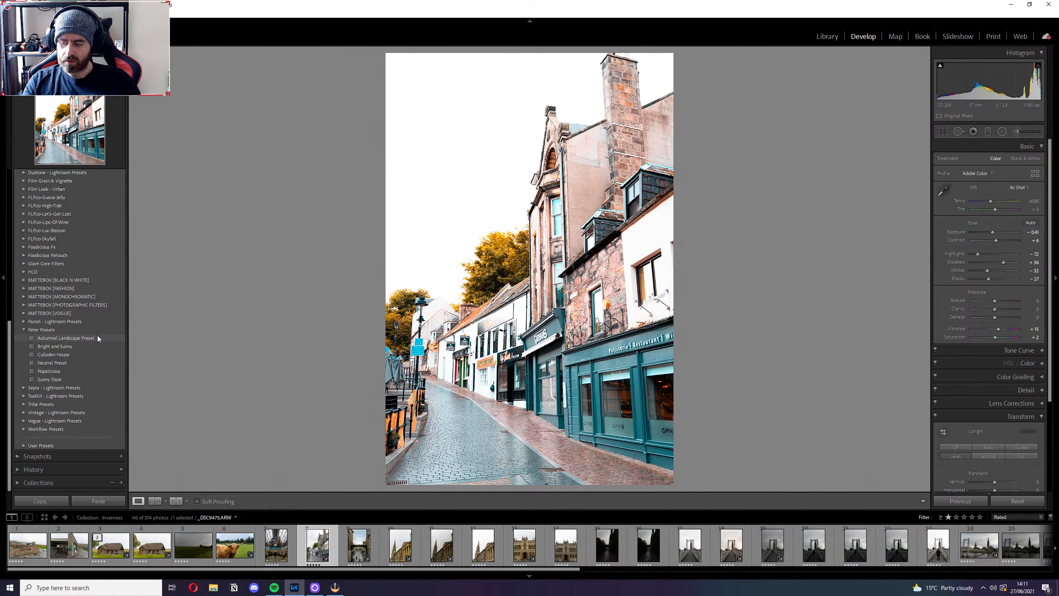
click(81, 344)
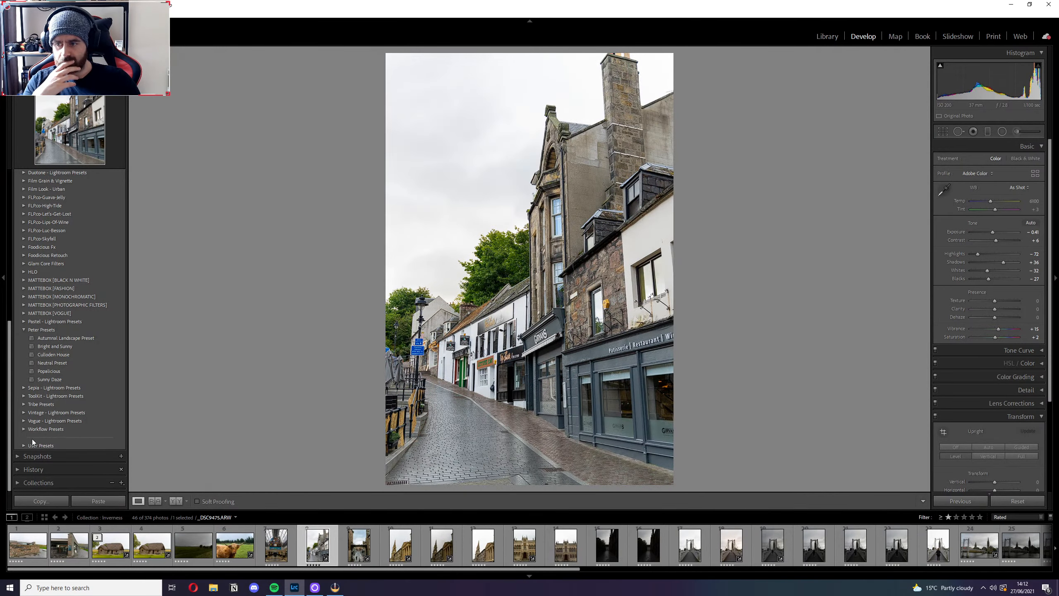
Move the MJ Preset from User Presets into the group that holds the Autumnal Landscape Preset.
click(27, 446)
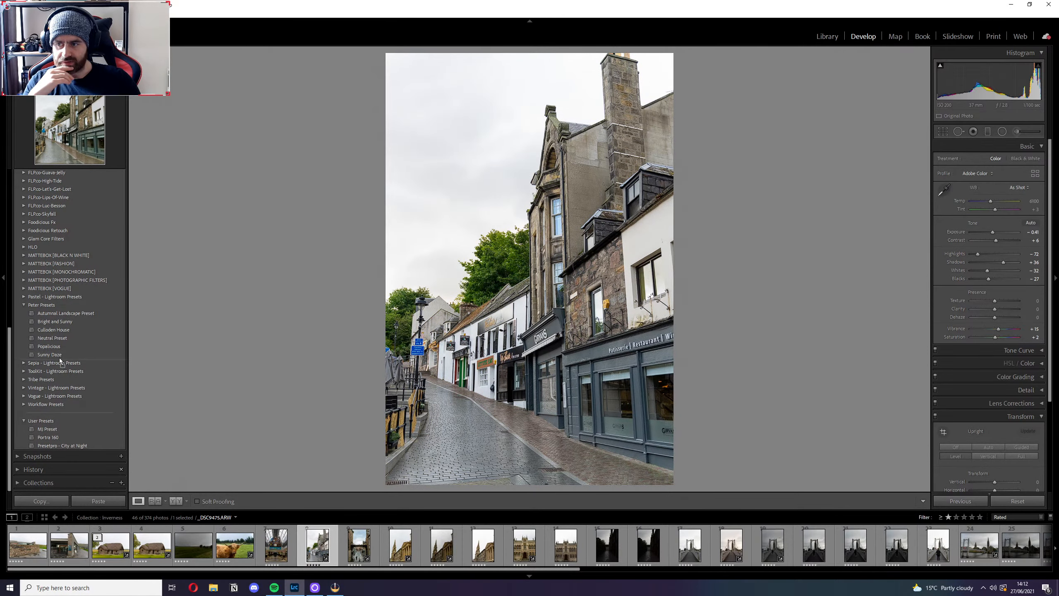
drag(60, 358, 60, 358)
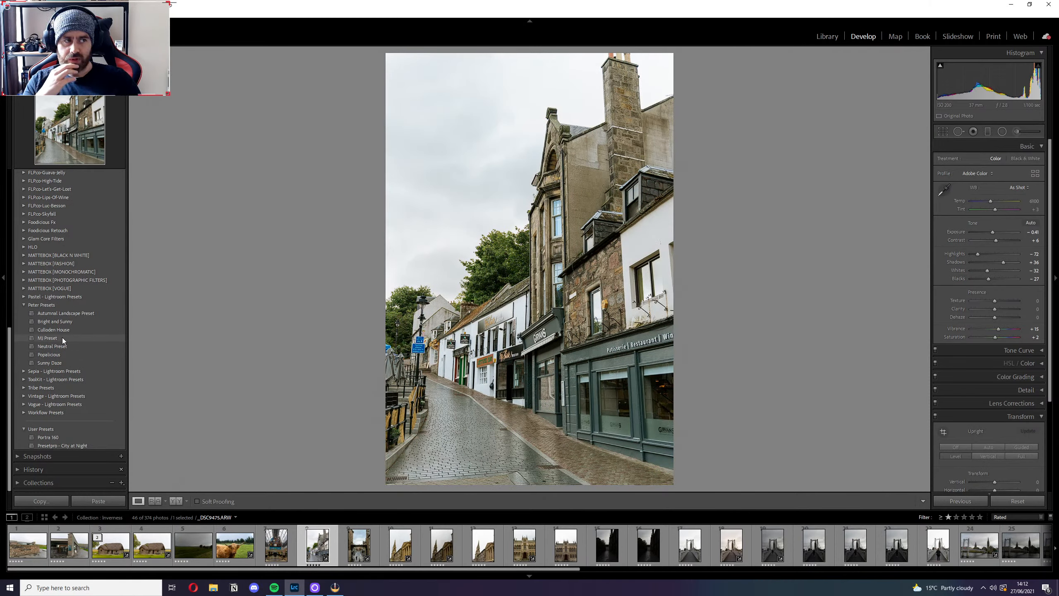
click(63, 338)
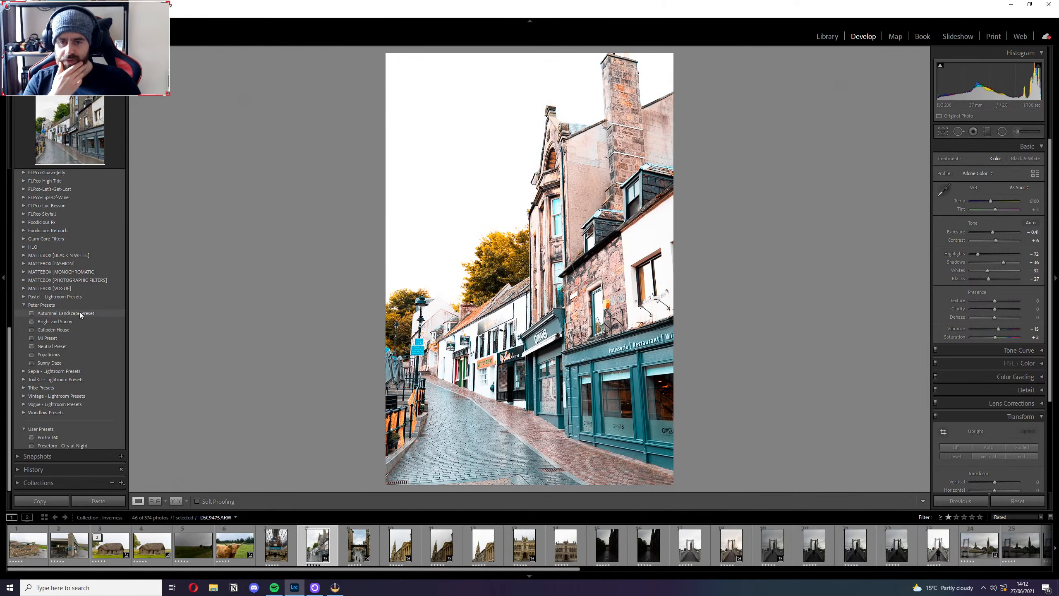
Apply the Autumnal Landscape Preset to the street photo and check the ornate building's windows up close.
click(79, 313)
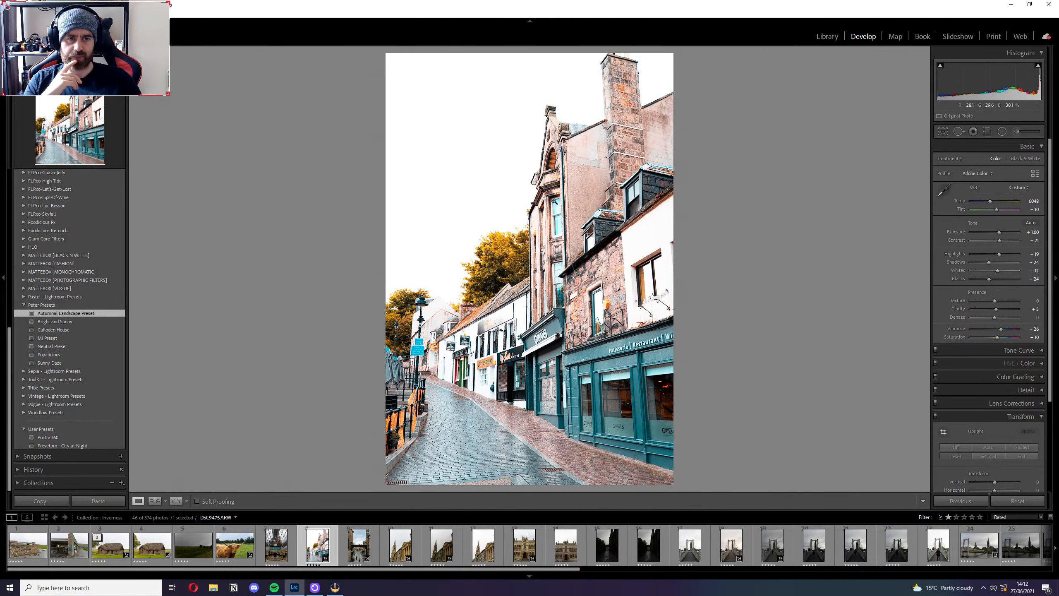
click(554, 199)
click(555, 191)
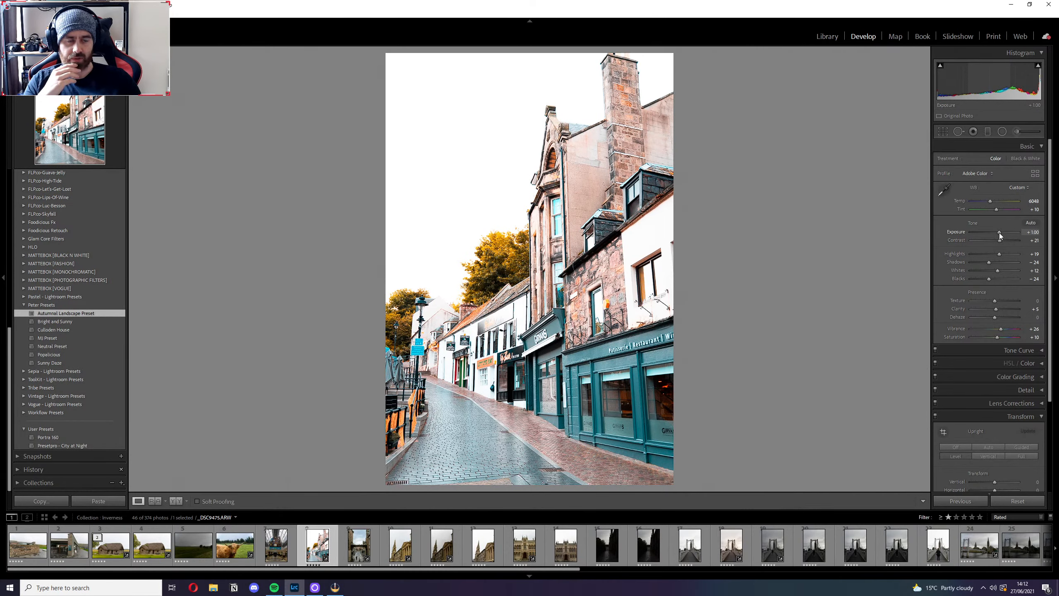
Try lowering the Exposure to -0.18, check the highlight clipping, and restore the Exposure to 1.00.
drag(999, 233, 995, 232)
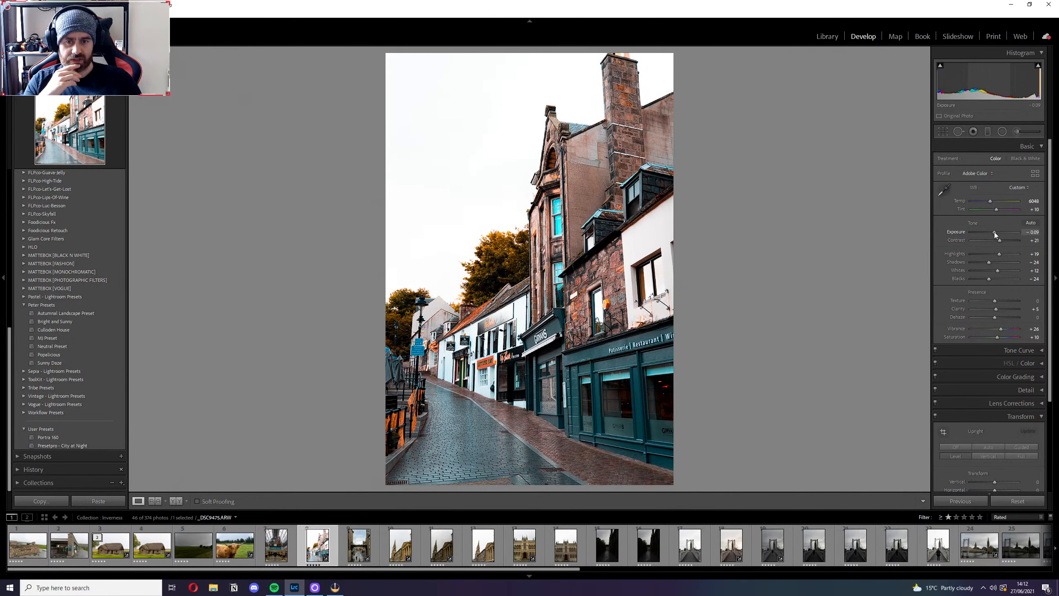
drag(994, 232, 994, 232)
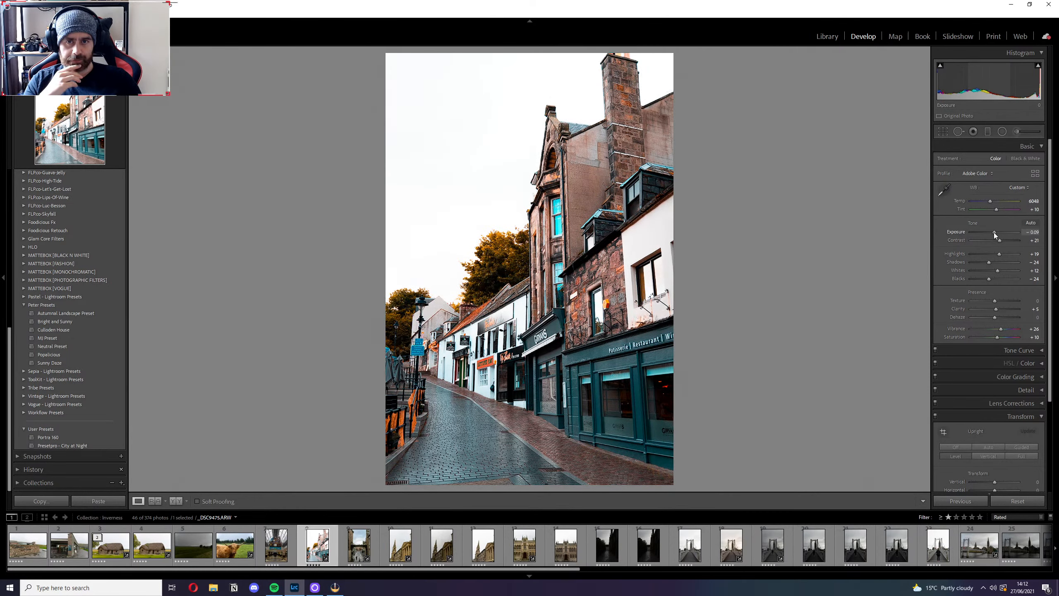
click(1039, 65)
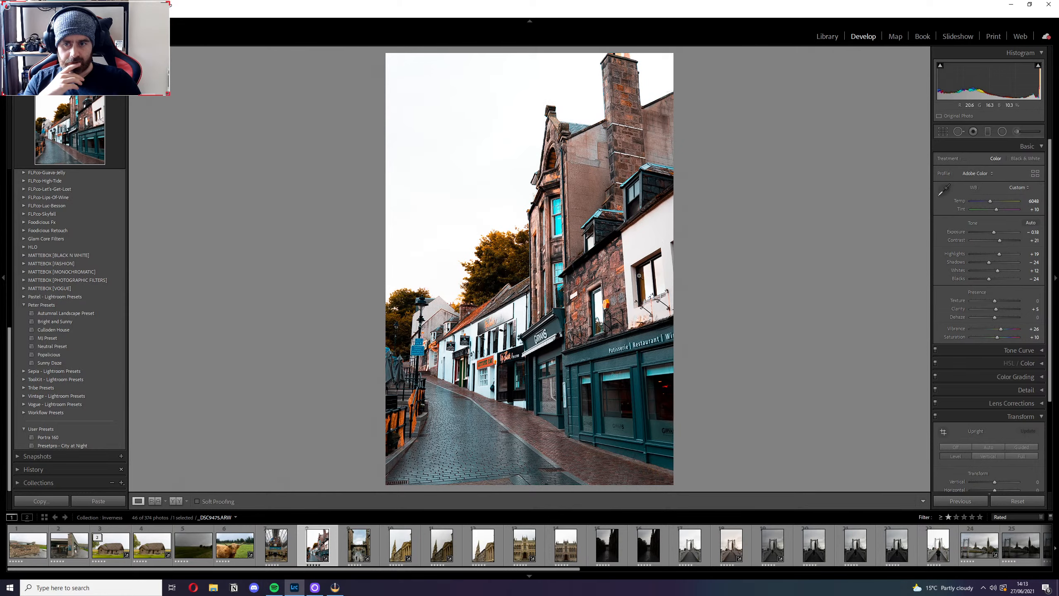
click(1029, 232)
text(1)
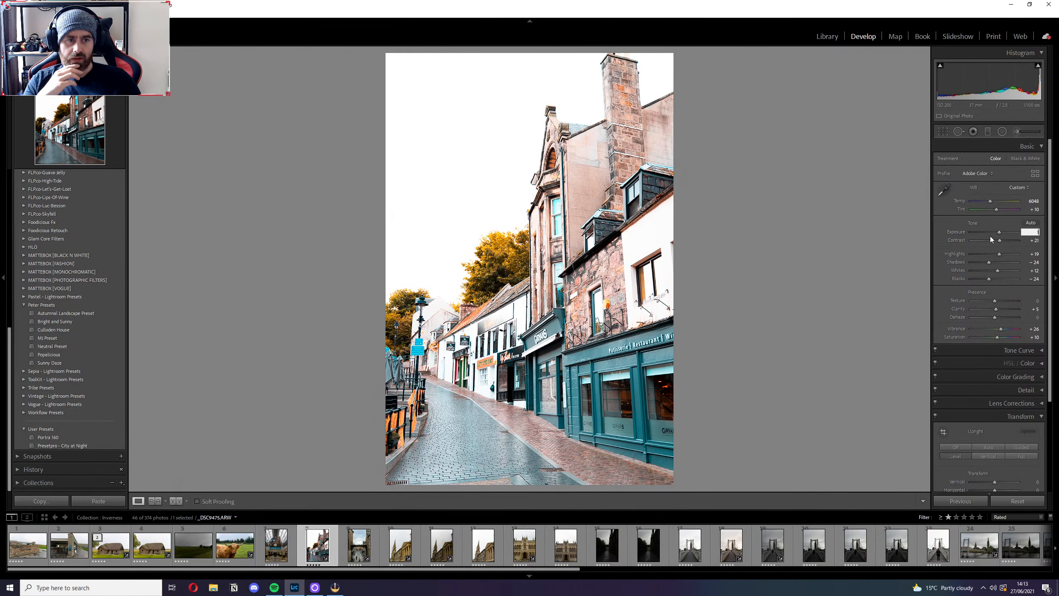
key(ctrl+z)
text(1)
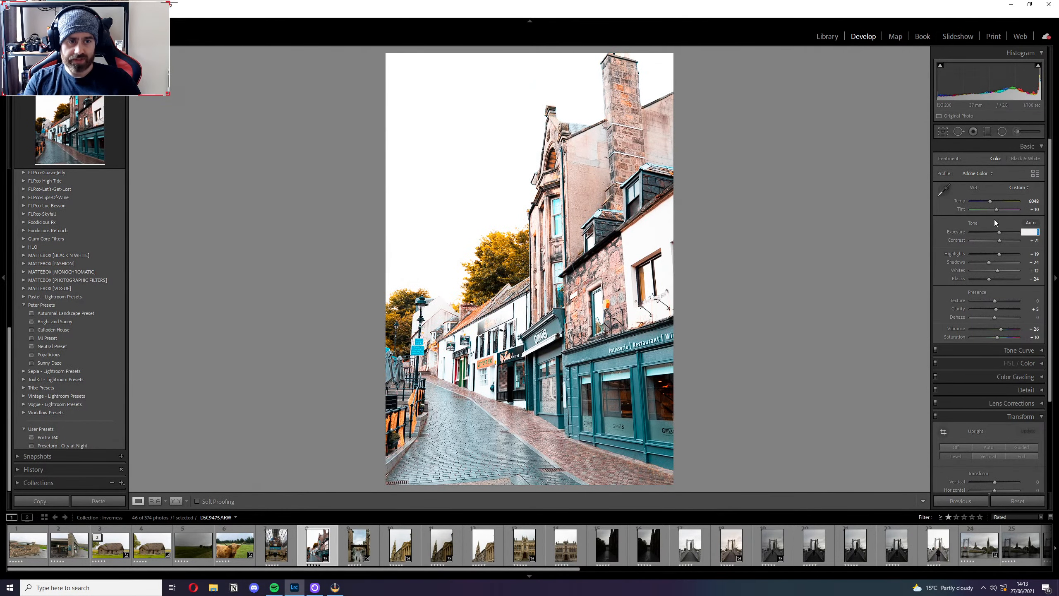
key(Return)
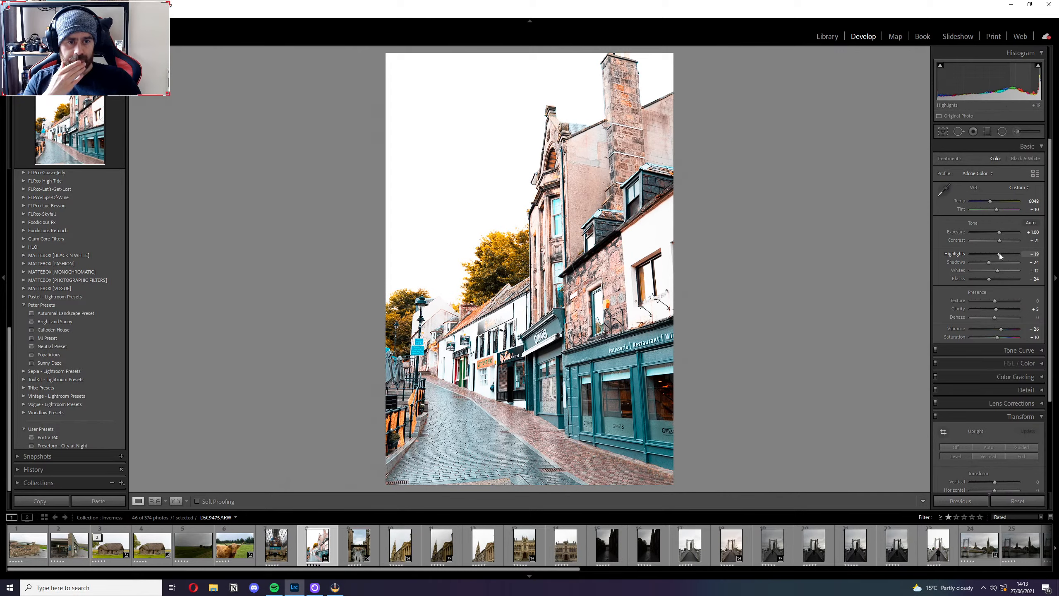
Set Highlights to -96, Shadows to -53 and Whites to -79, and check the photo up close.
drag(999, 253, 969, 269)
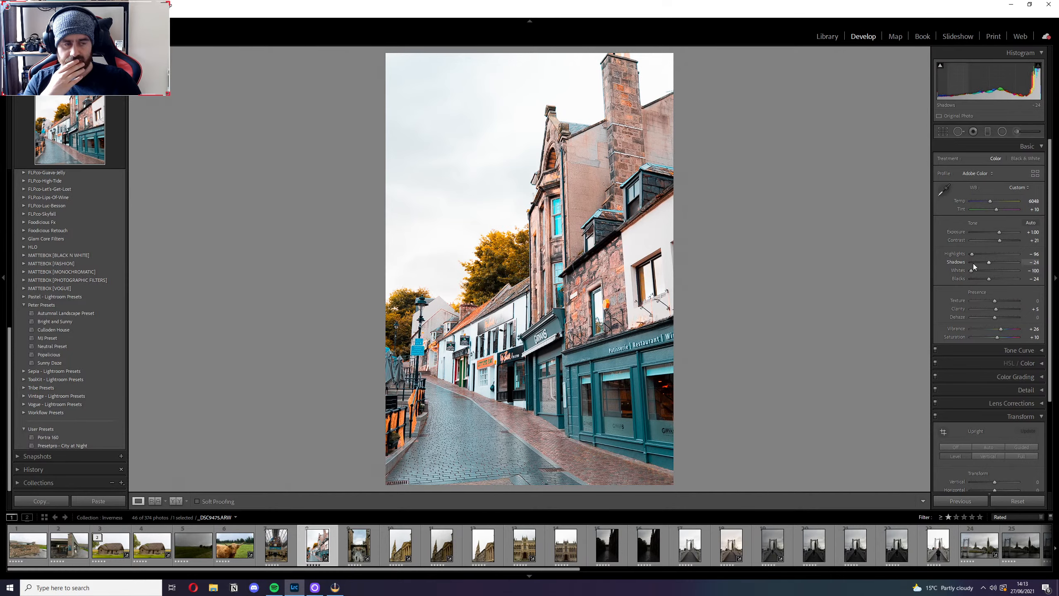
drag(989, 262, 977, 269)
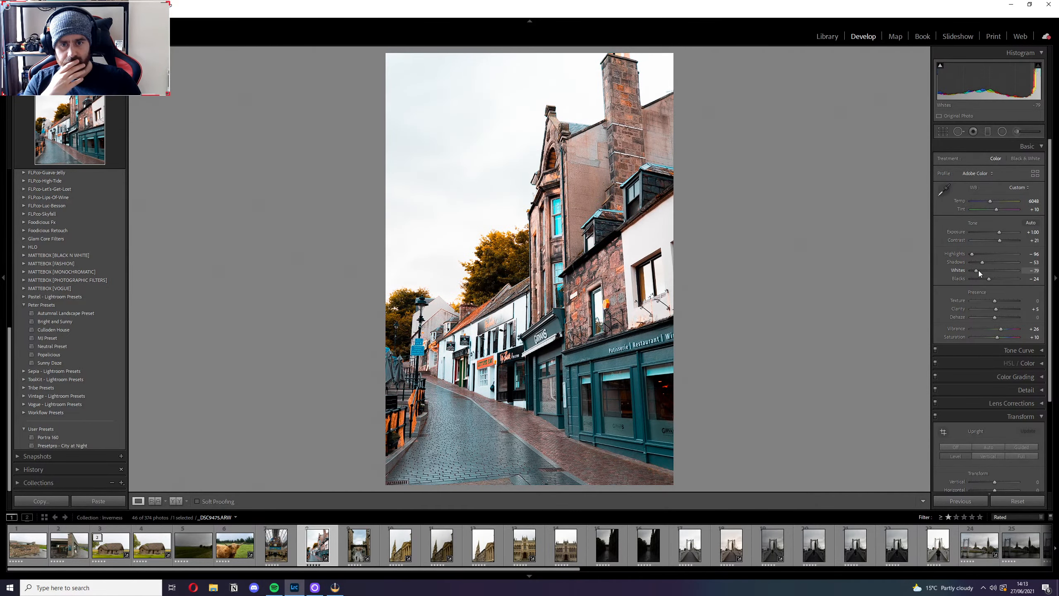
click(539, 269)
drag(525, 408, 583, 130)
click(584, 129)
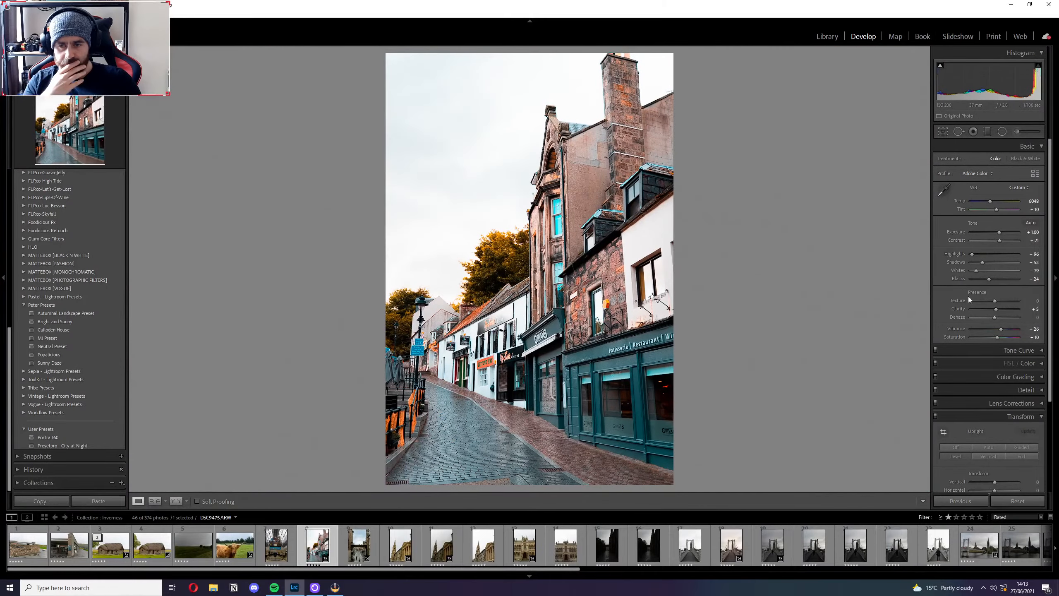
Raise the Blacks to +4 and collapse the Transform settings.
drag(987, 279, 986, 279)
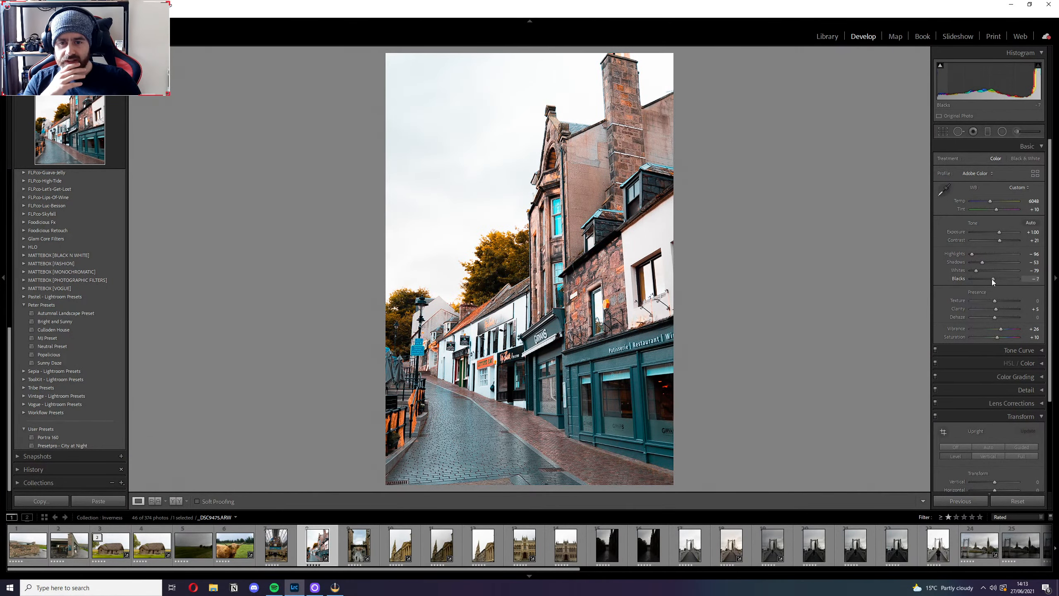
mouse_move(995, 281)
mouse_down()
mouse_move(986, 283)
mouse_move(995, 283)
mouse_up()
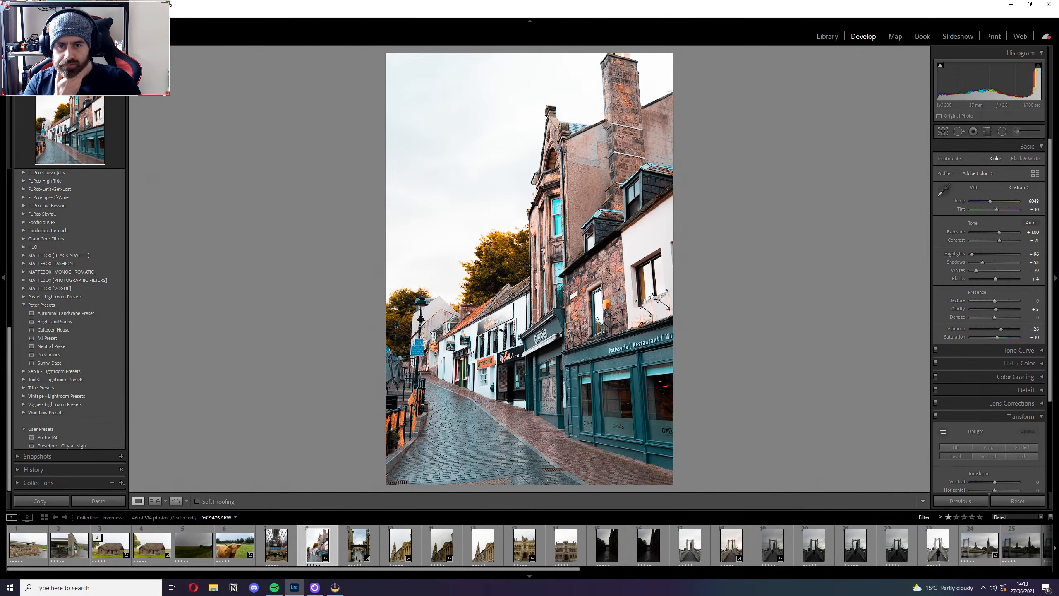
scroll(952, 369, down, 3)
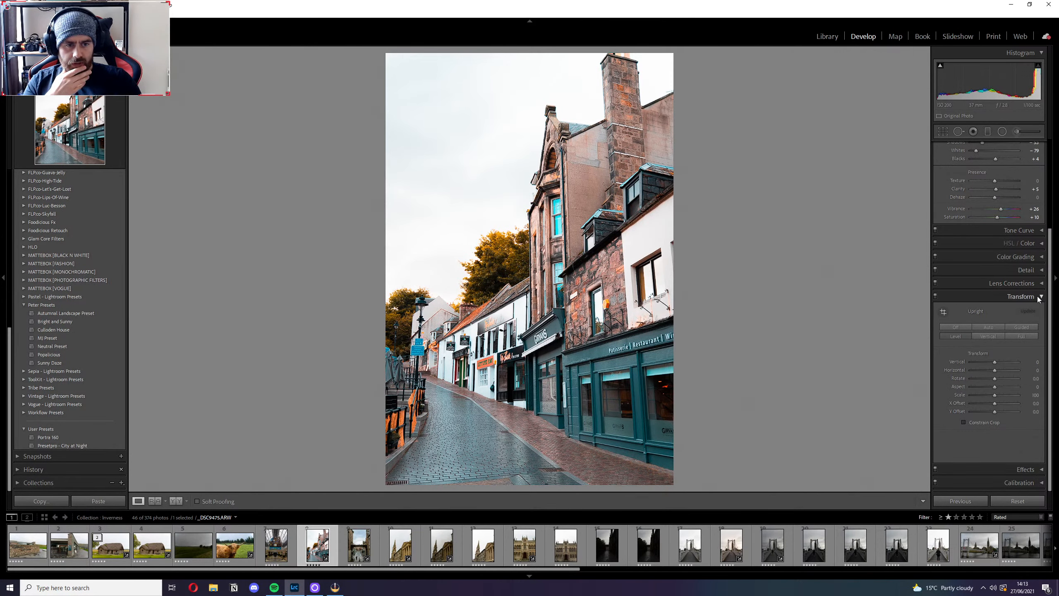
click(1020, 296)
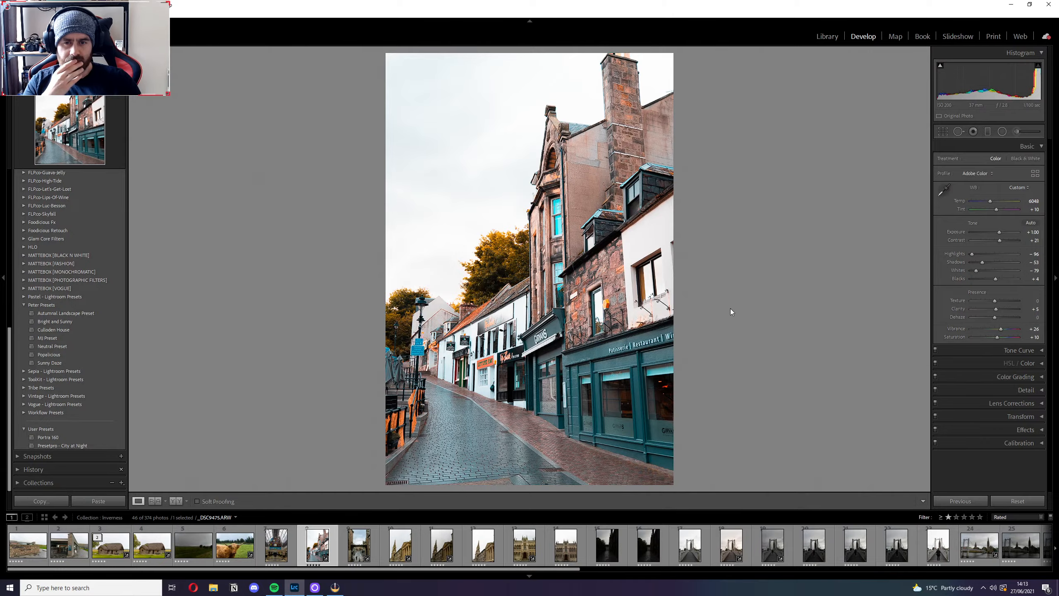
Inspect the trees, the fencing beside the steps and the tiled rooftops at close range for colour quality.
click(506, 254)
click(506, 255)
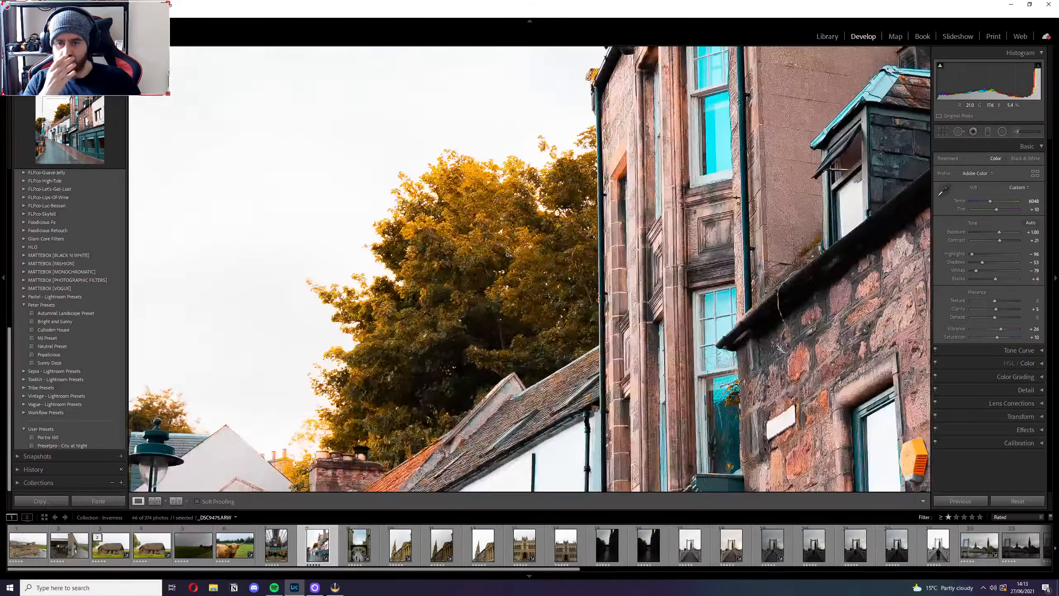
click(401, 417)
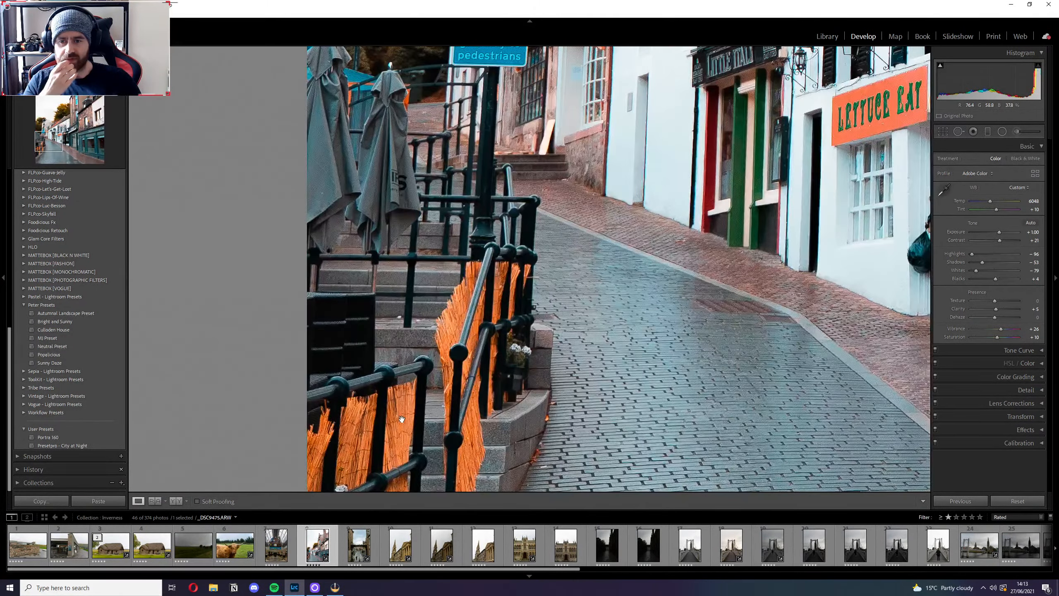
drag(401, 417, 495, 234)
click(530, 249)
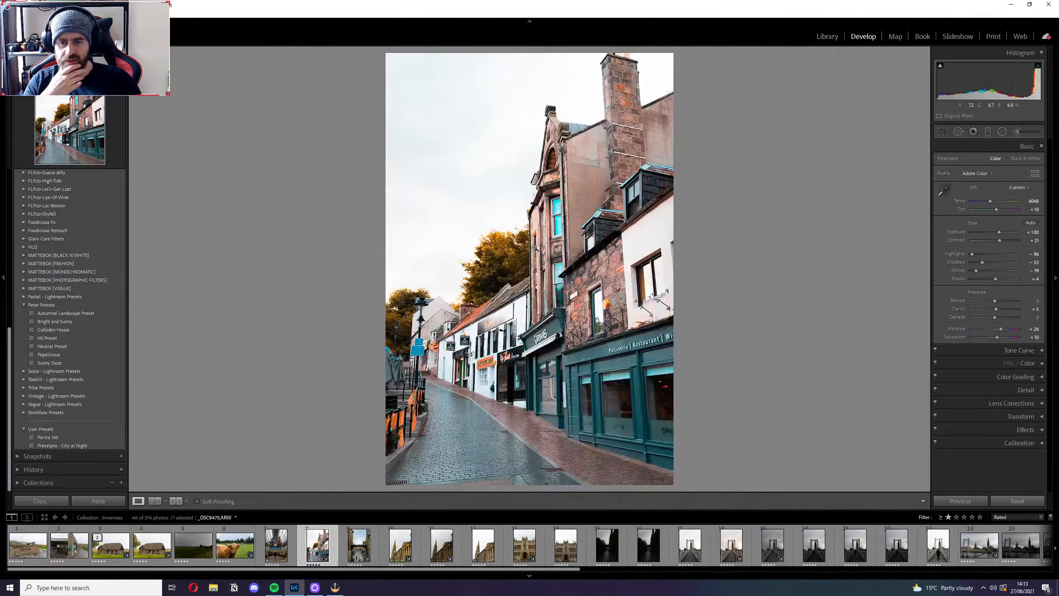
click(475, 312)
drag(475, 312, 576, 242)
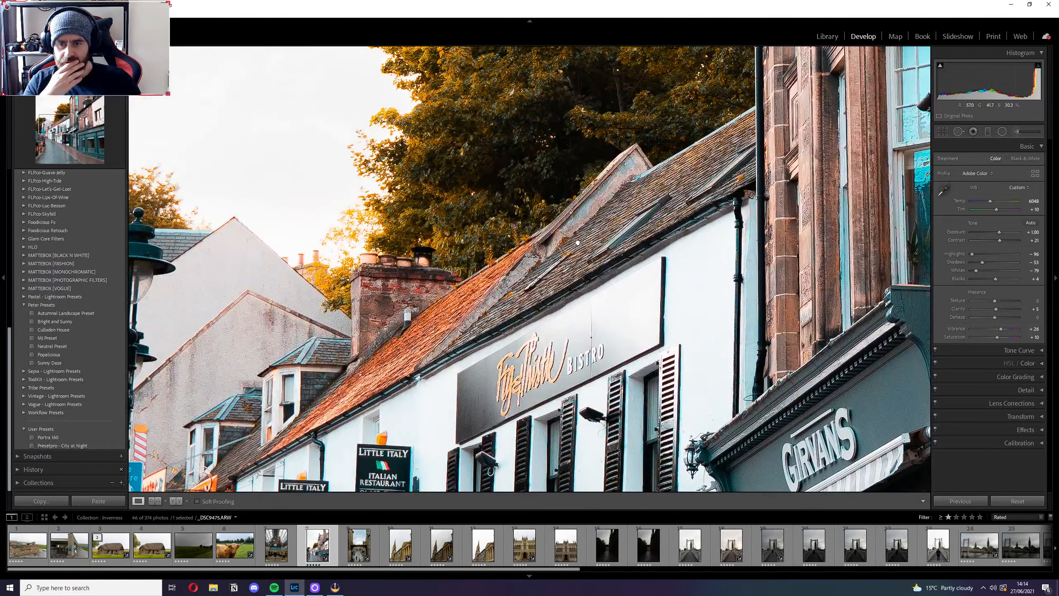
Compare the edit with the original side by side, zoomed in on the trees and the old stone building.
key(y)
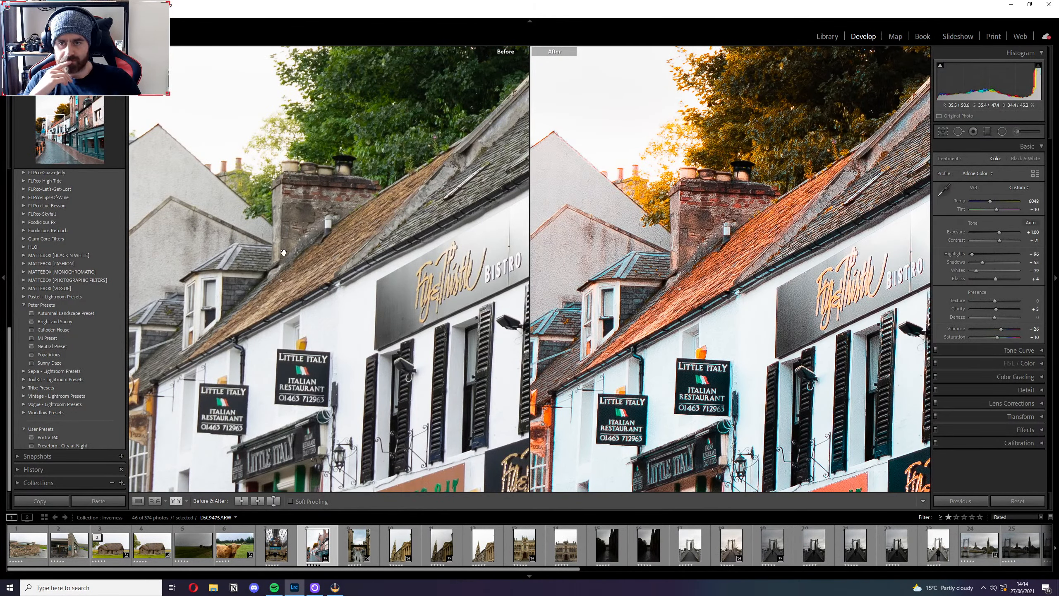
click(738, 246)
click(724, 212)
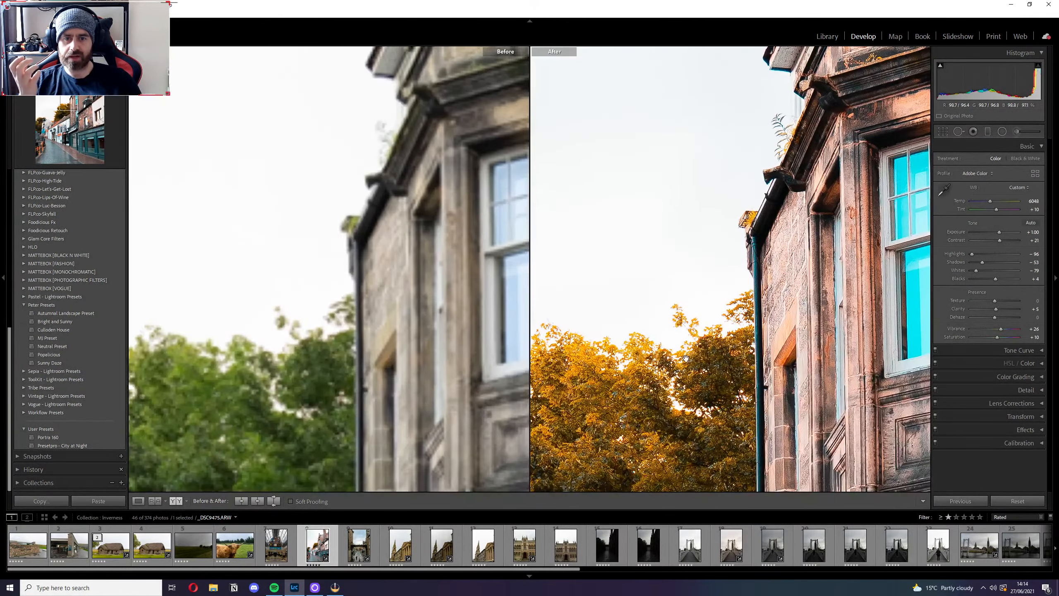
Look over the old stone building in the comparison, return to the whole photo and expand the Calibration settings.
drag(685, 359, 848, 114)
click(837, 141)
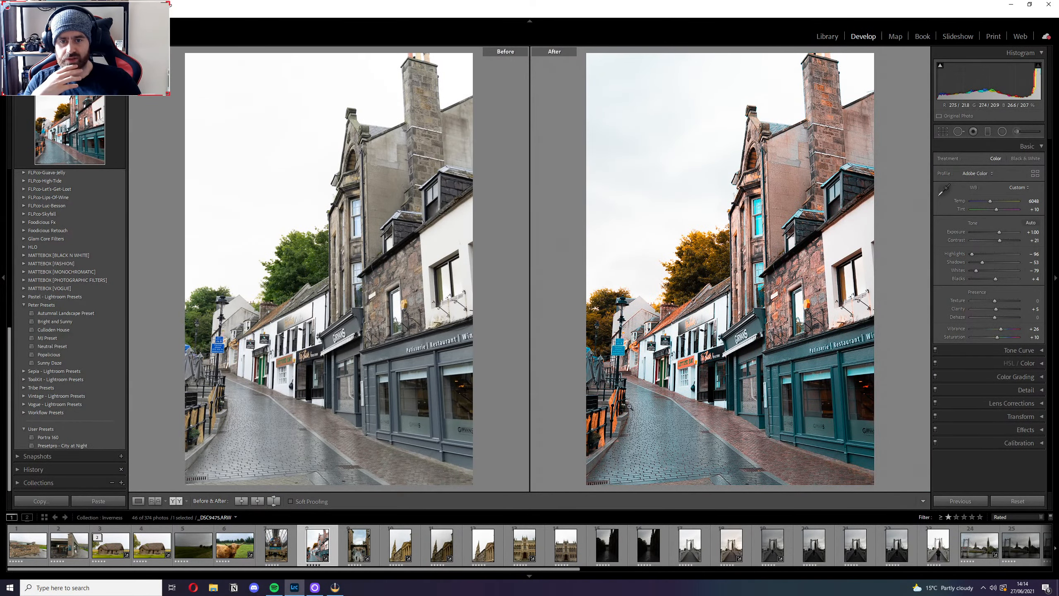
click(1041, 443)
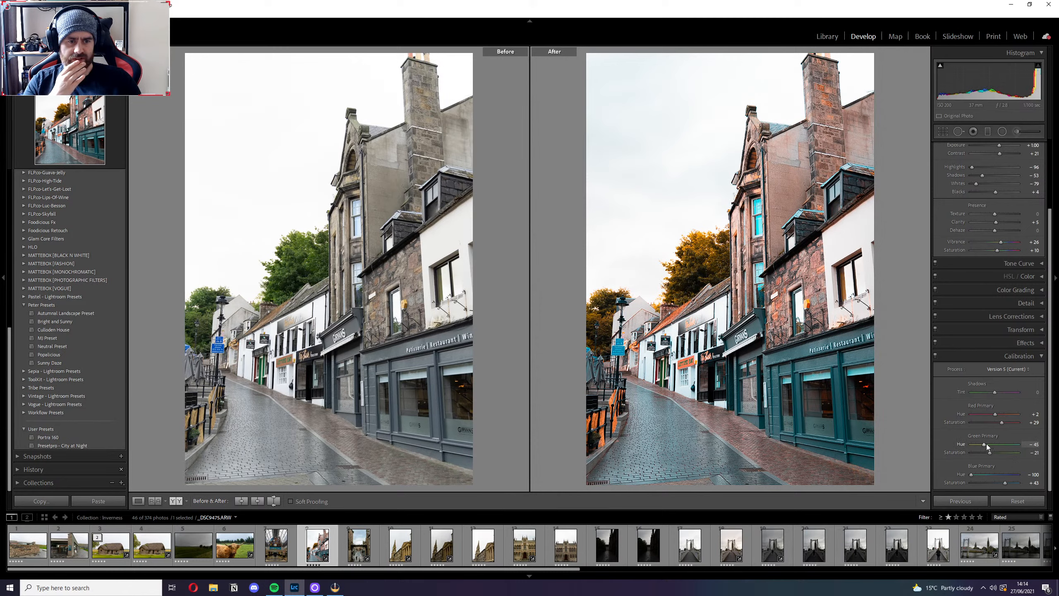
Try a different Green Primary Hue and undo it, and set the Blue Primary Hue to -53.
mouse_move(985, 445)
mouse_down()
mouse_move(1006, 443)
mouse_move(979, 444)
mouse_up()
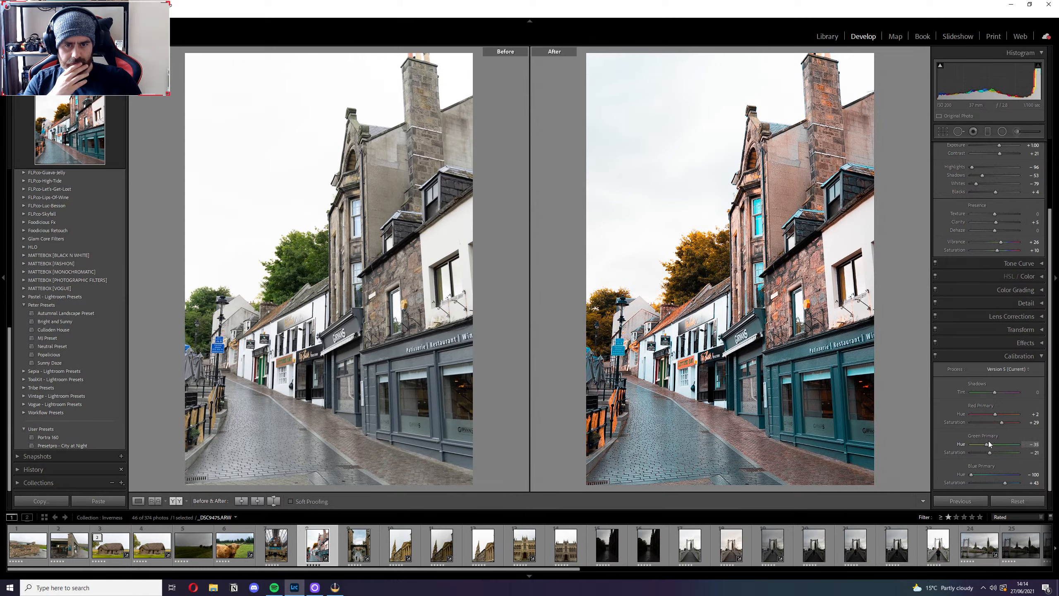
key(ctrl+z)
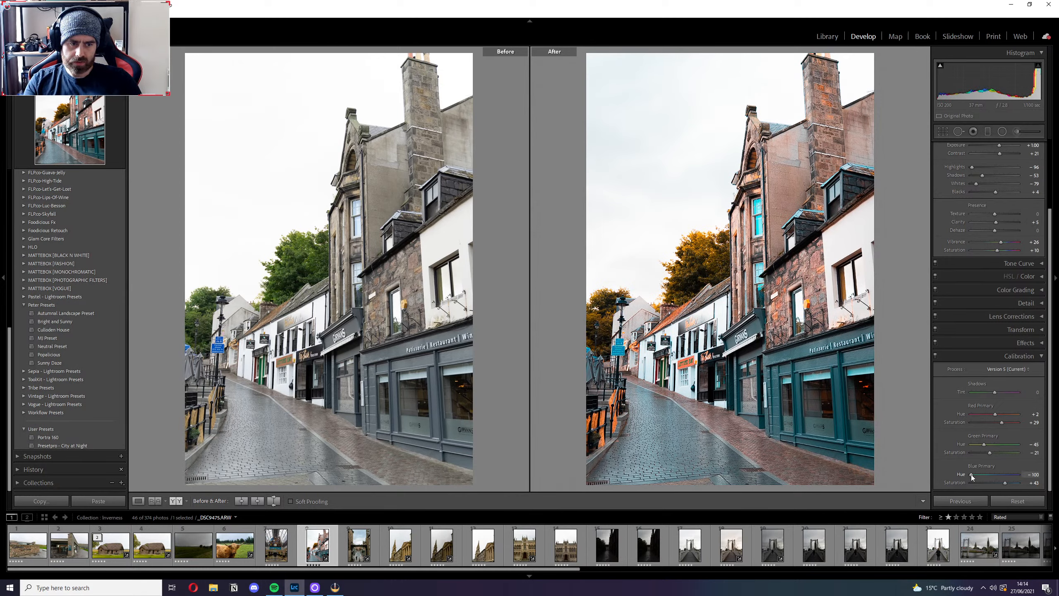
mouse_move(971, 477)
mouse_down()
mouse_move(1009, 475)
mouse_move(960, 473)
mouse_up()
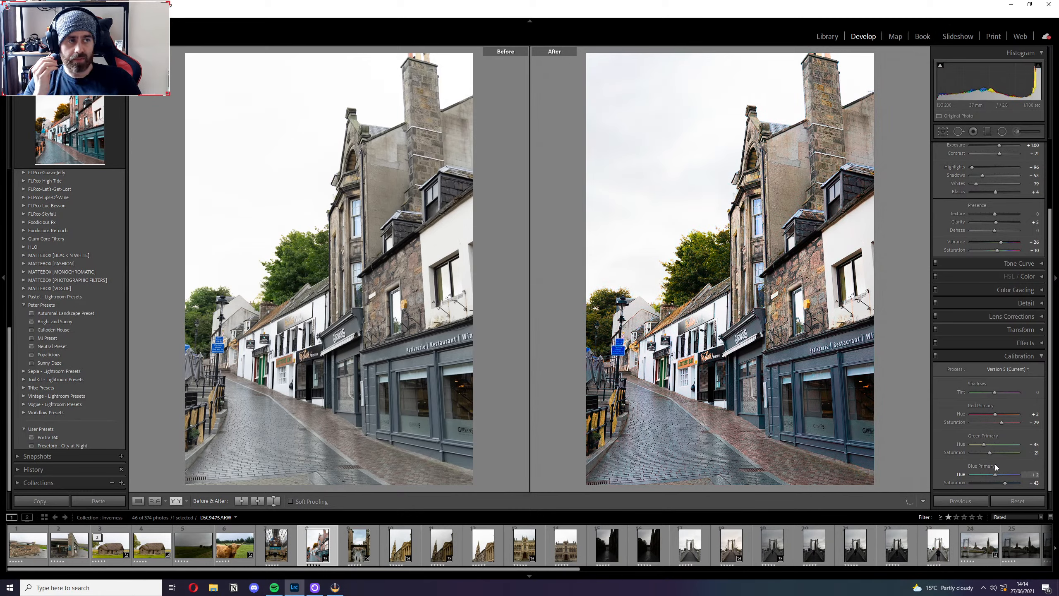
drag(984, 475, 970, 477)
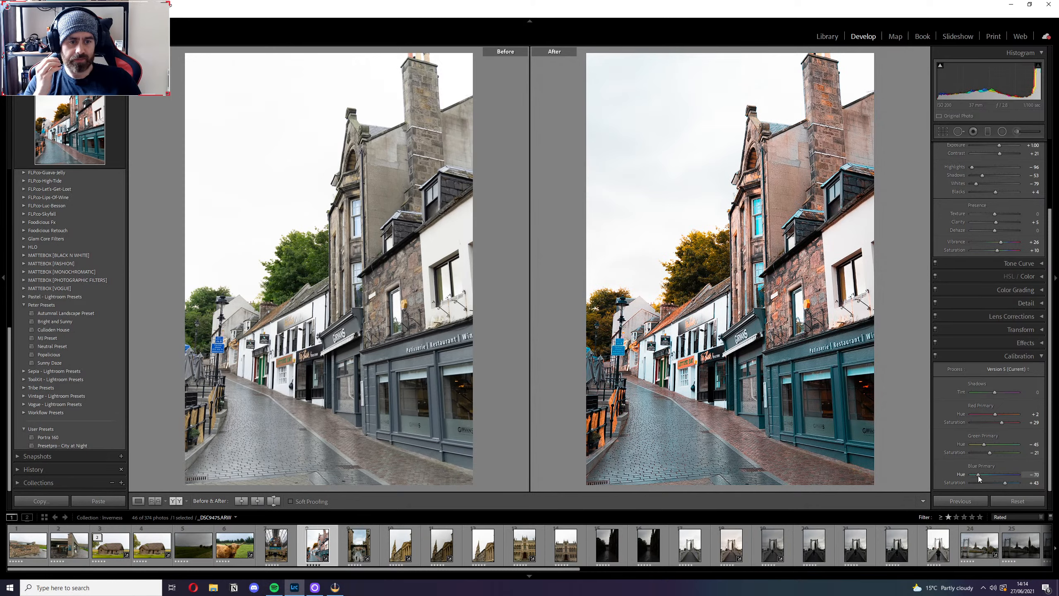
drag(974, 475, 982, 477)
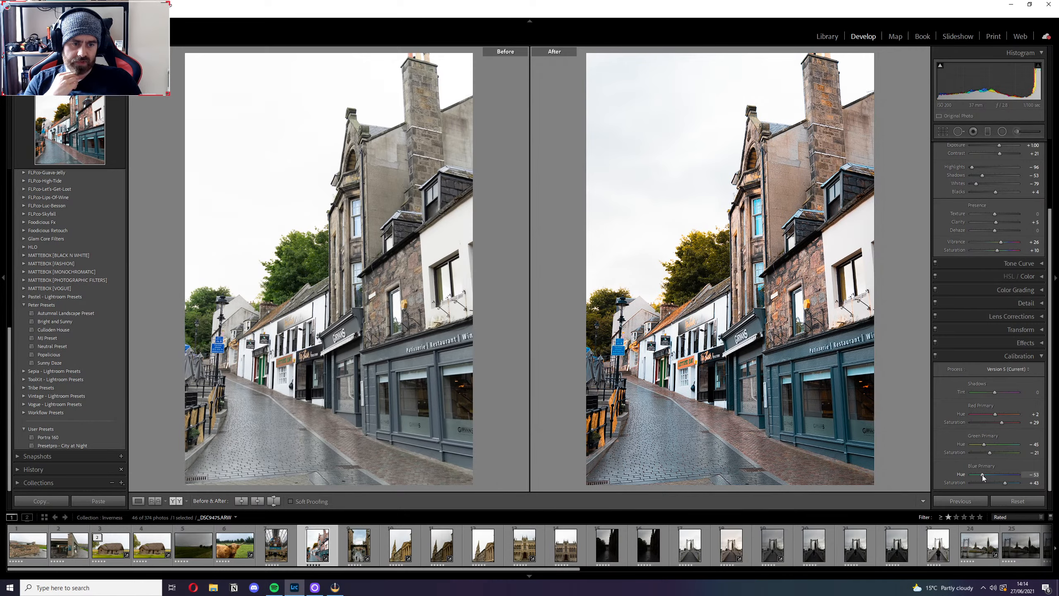
Turn the filmstrip filter off, find the edited street photo _DSC9475.ARW and rate it five stars.
key(5)
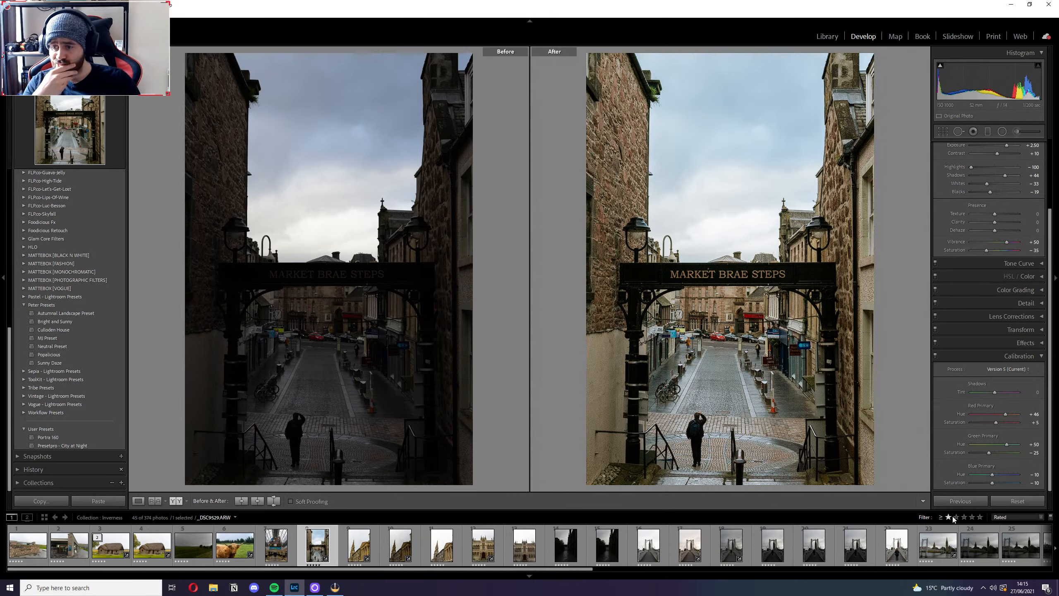
click(1017, 517)
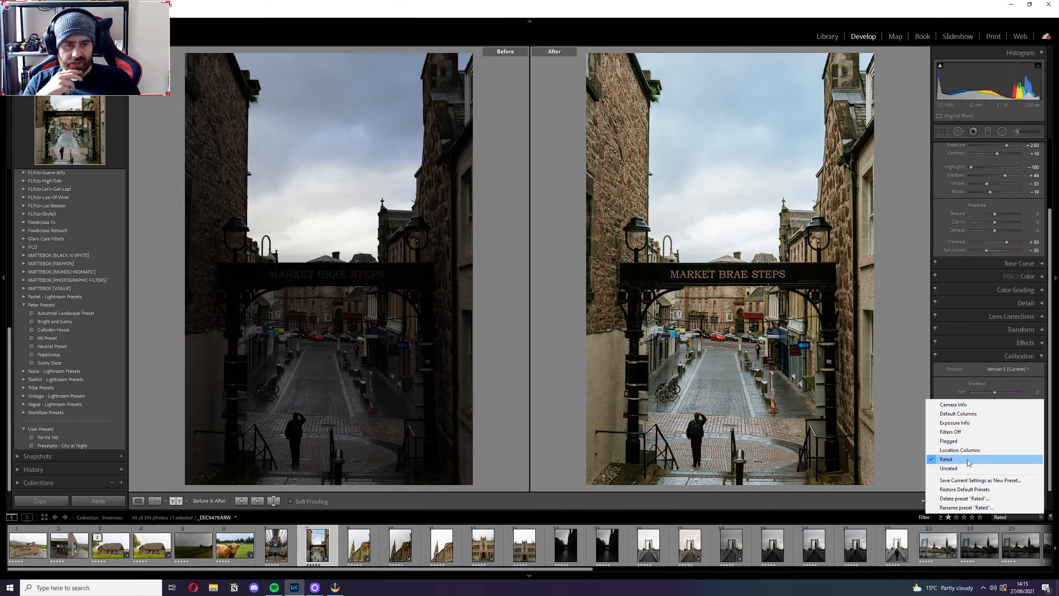
click(951, 431)
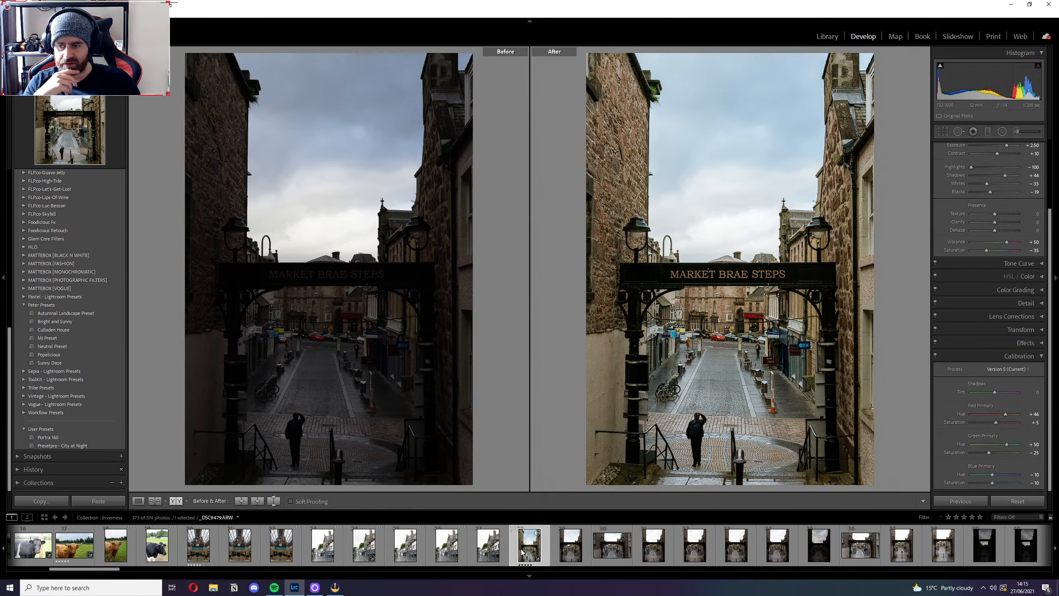
click(487, 545)
click(437, 551)
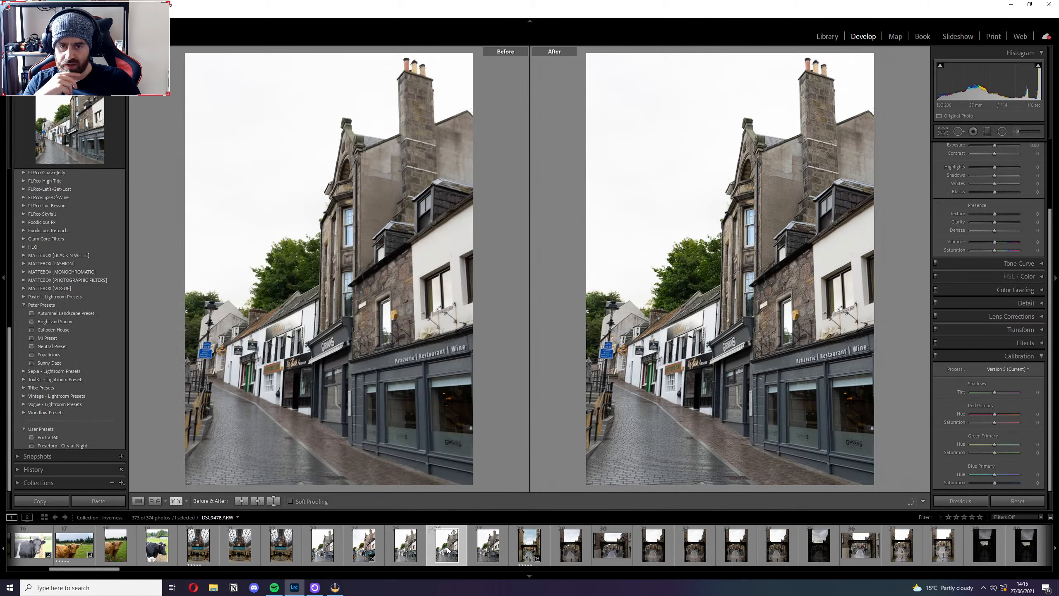
click(363, 551)
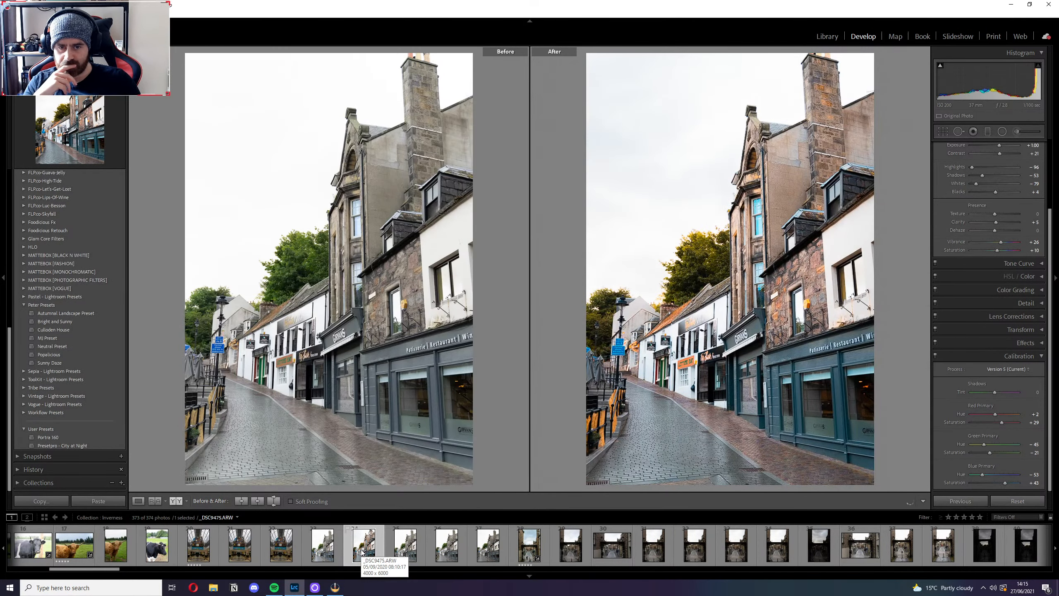
key(5)
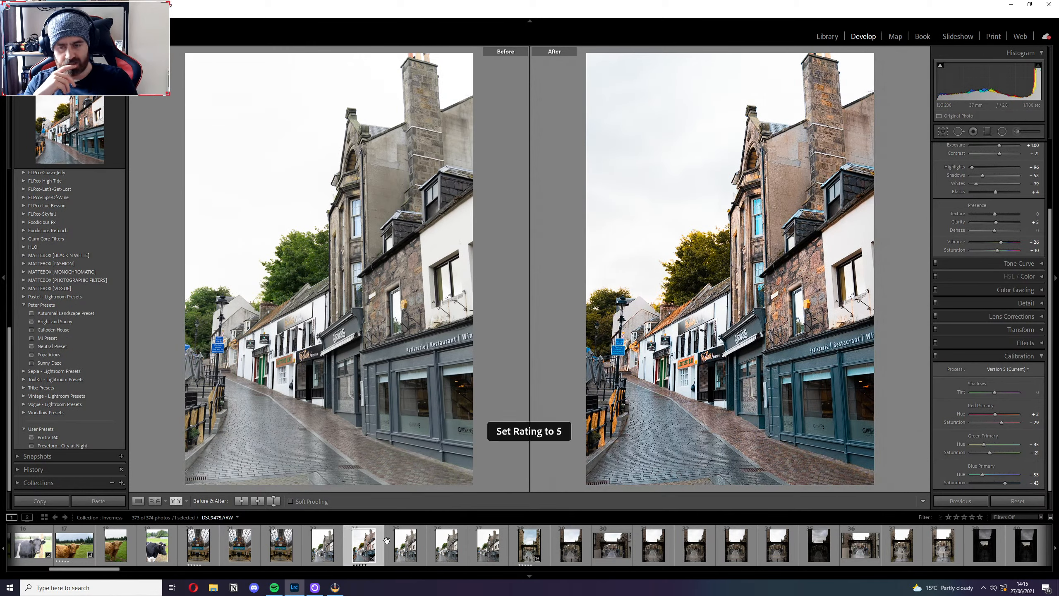
Filter the filmstrip to Rated photos and switch from the before/after comparison to the single edited photo.
click(1002, 517)
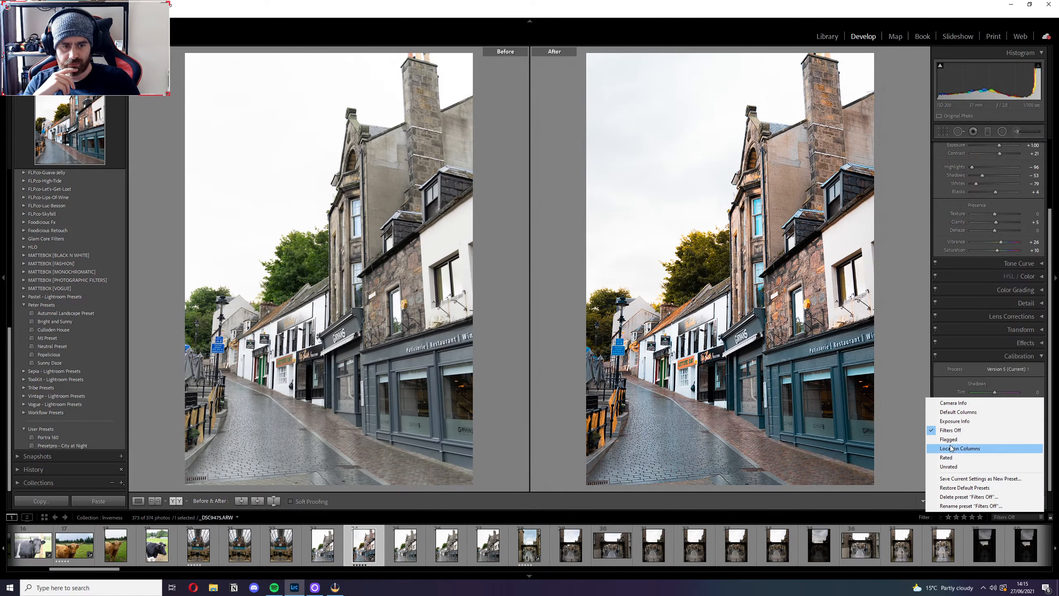
click(946, 456)
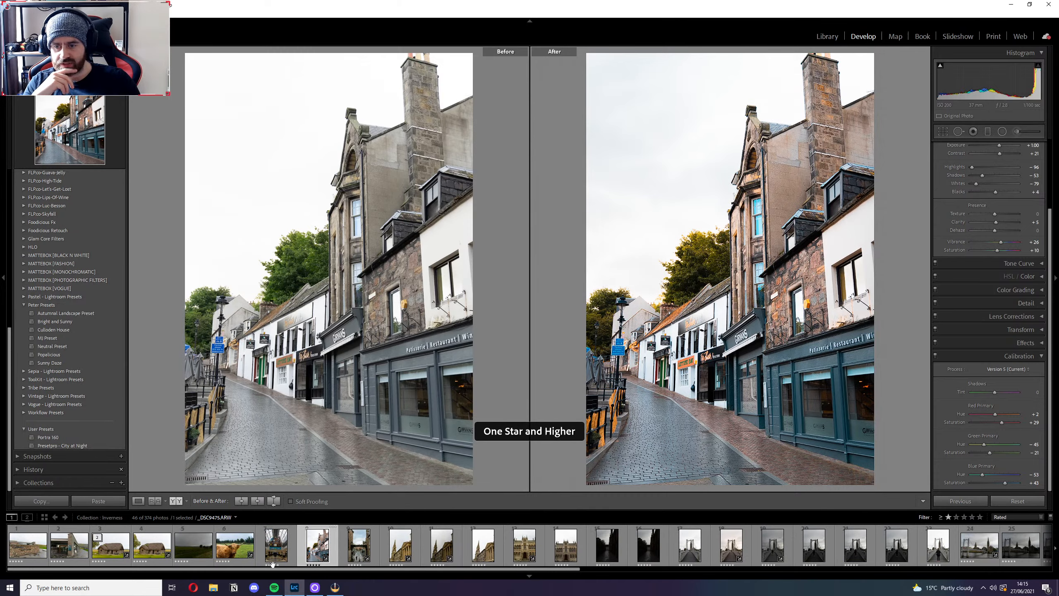
key(y)
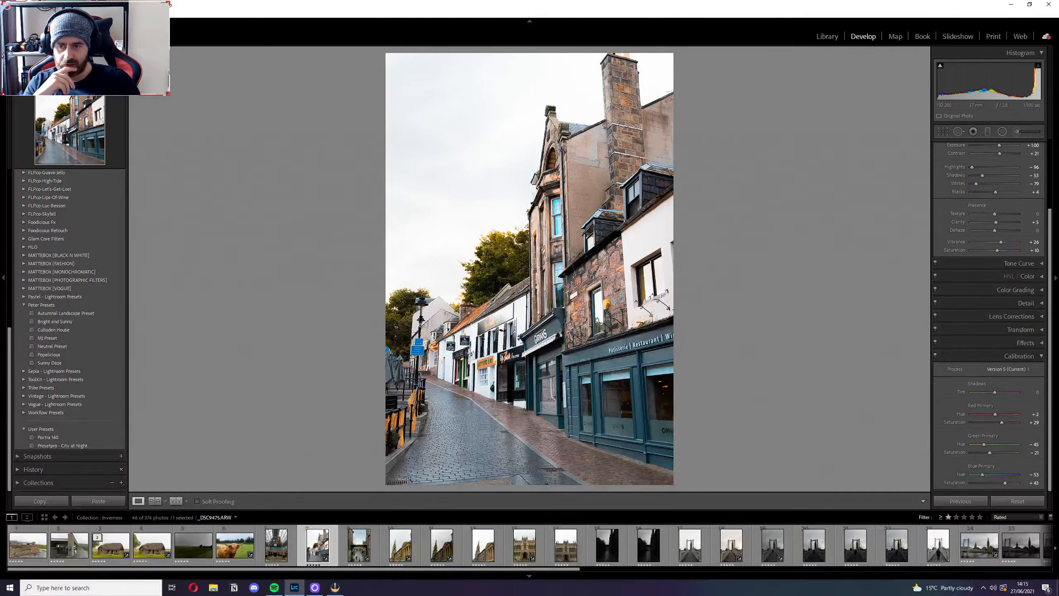
Check the shopfronts and trees up close, and set the Green Primary Hue to -4 and the Blue Primary Hue to -12.
click(425, 401)
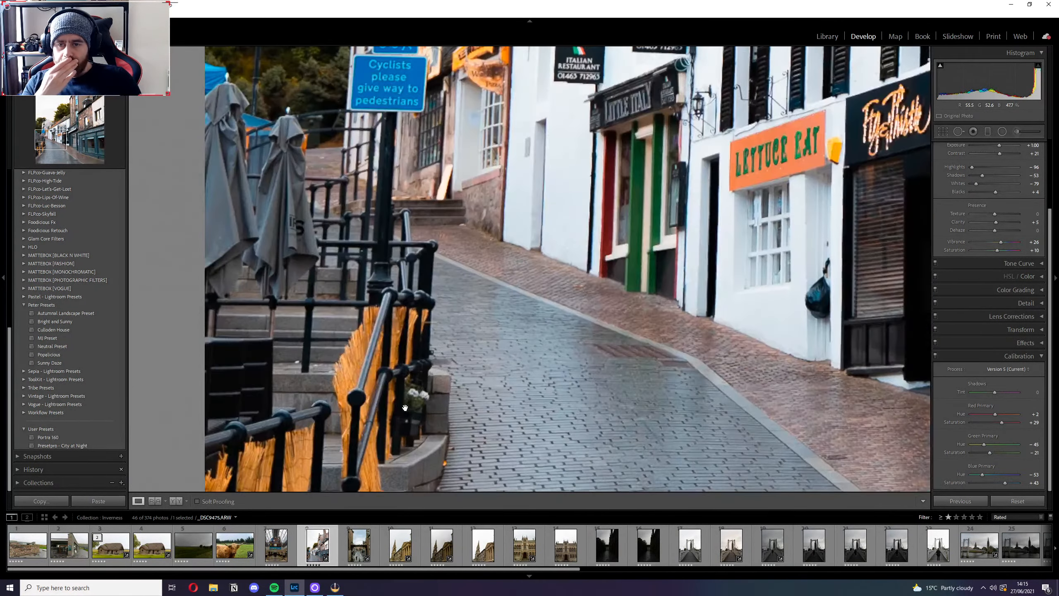
drag(490, 439, 505, 414)
drag(550, 151, 538, 266)
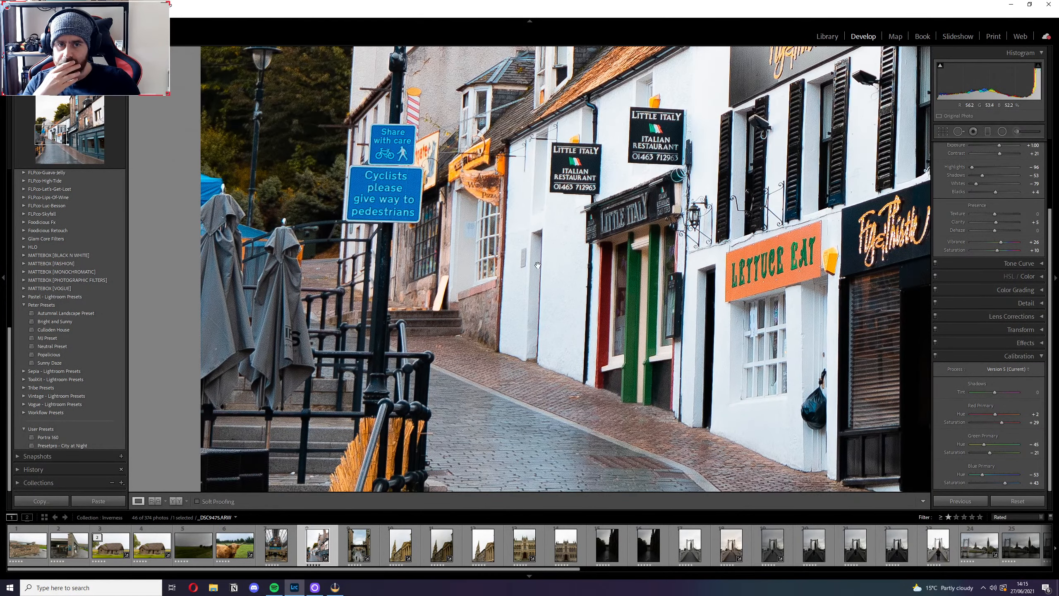
drag(579, 168, 555, 310)
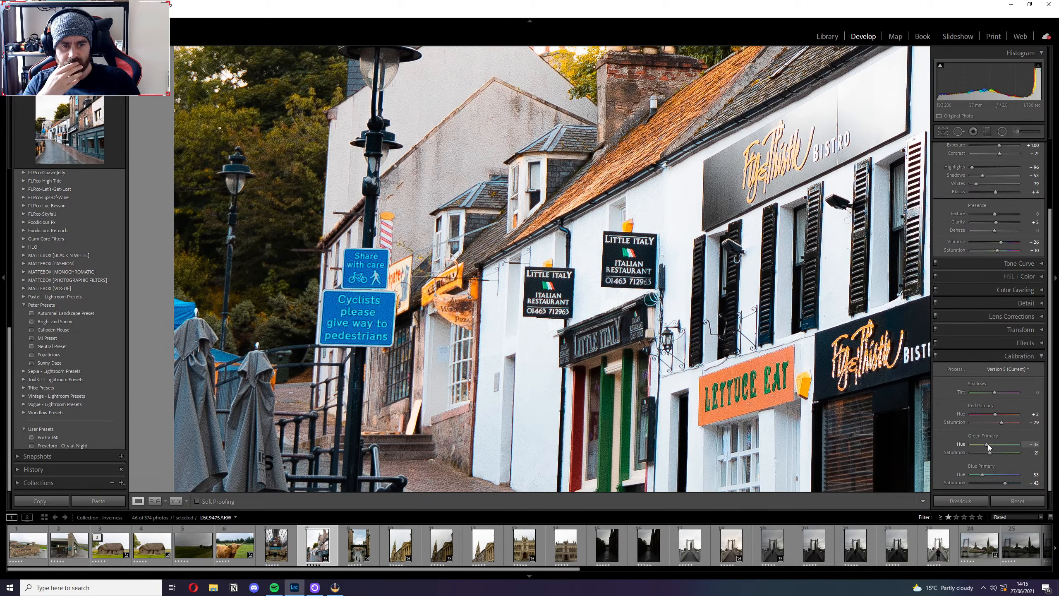
drag(994, 444, 963, 443)
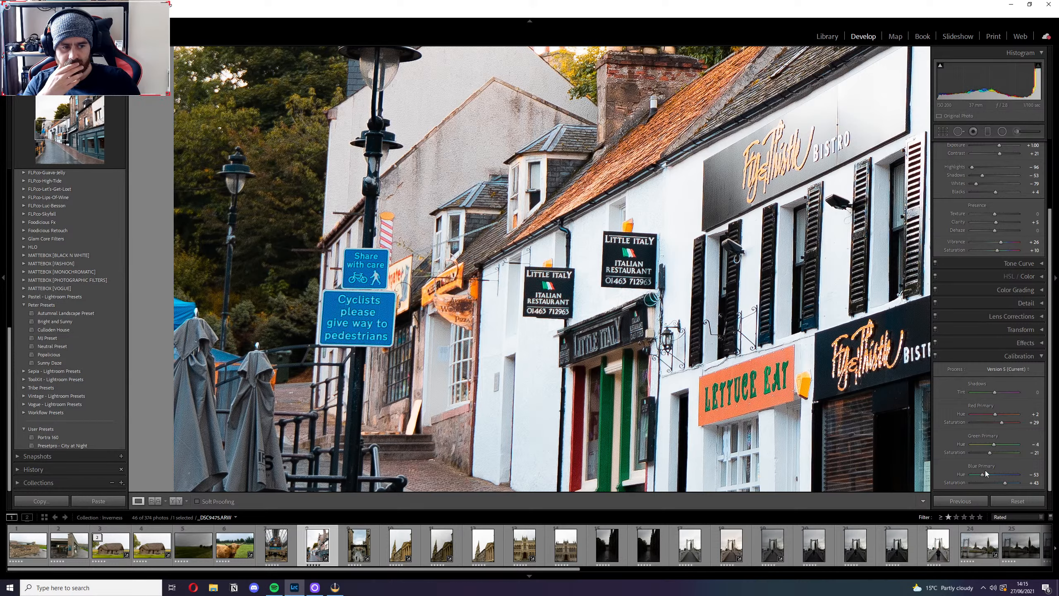
drag(991, 476, 995, 477)
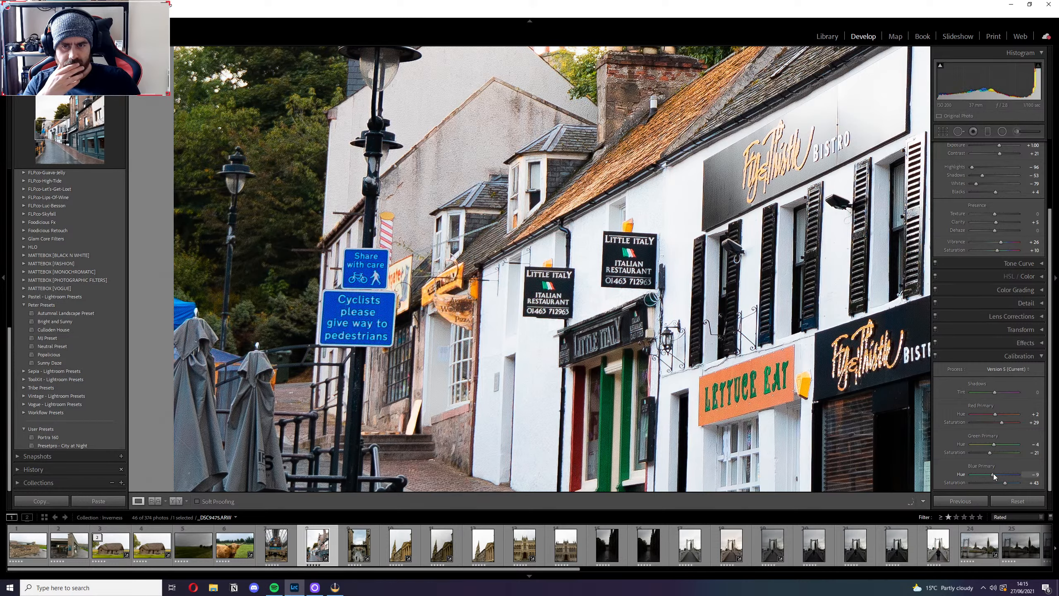
Inspect the fencing and cobbled street at close range and compare the whole edit with the original side by side.
click(589, 362)
click(536, 473)
click(567, 324)
click(398, 427)
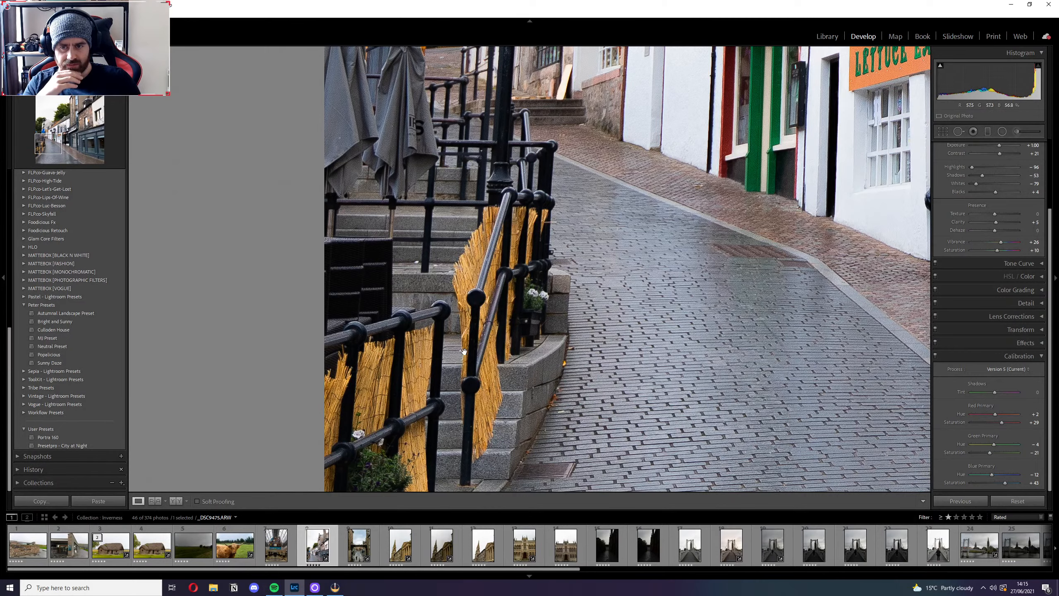
click(479, 317)
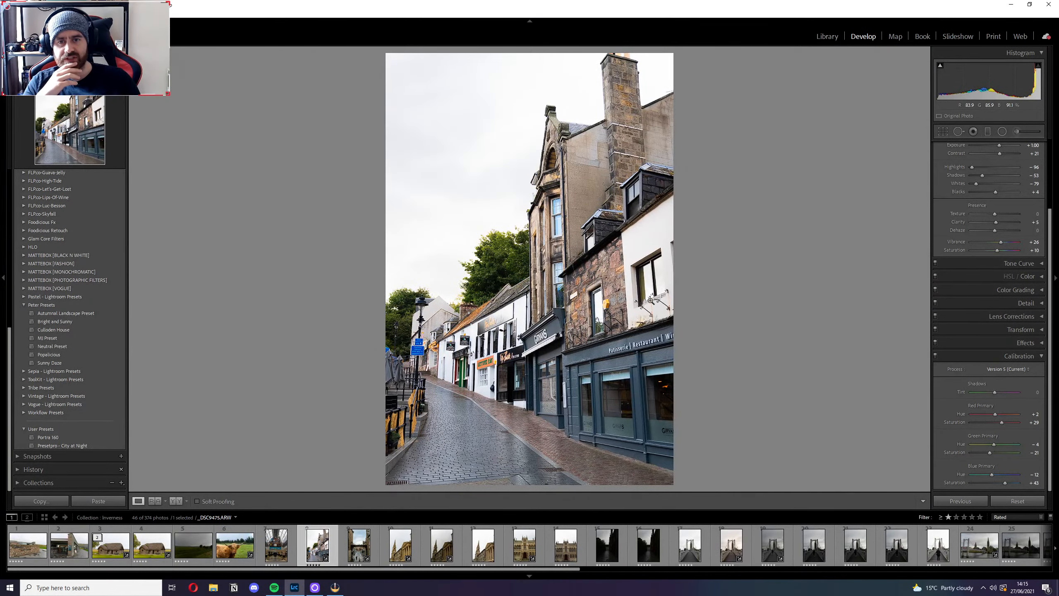
key(y)
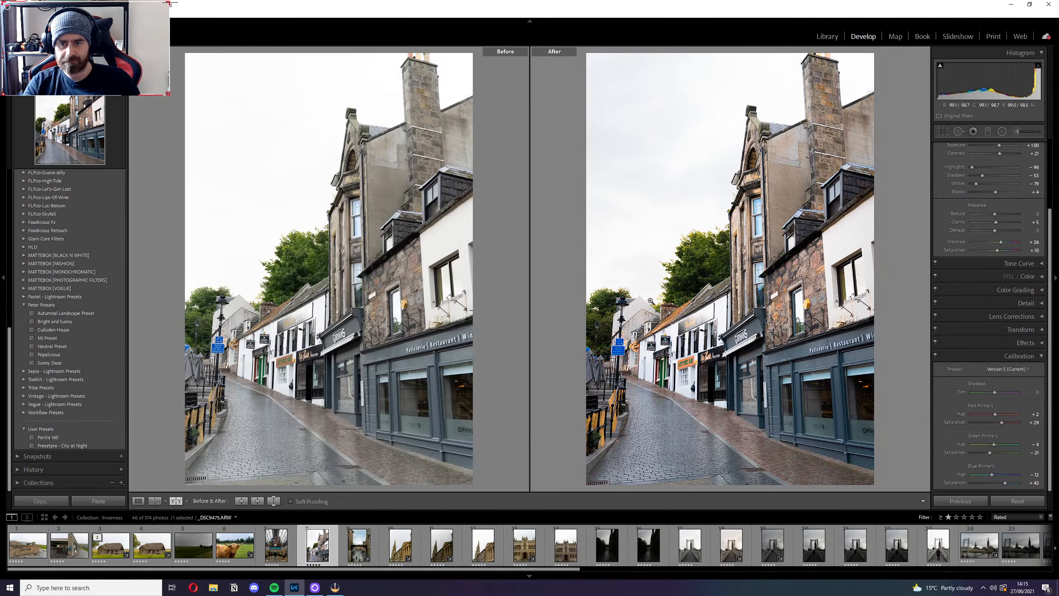
key(y)
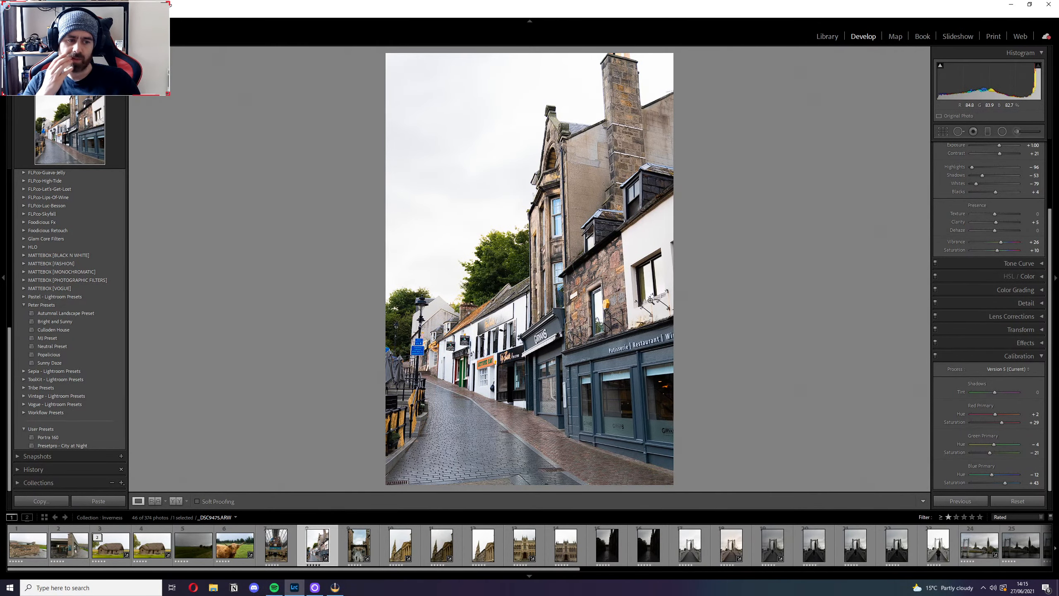
Undo the last Blue and Green Primary Hue changes and restore the Rated filter on the filmstrip.
key(ctrl+z)
key(ctrl+z)
key(ctrl+z)
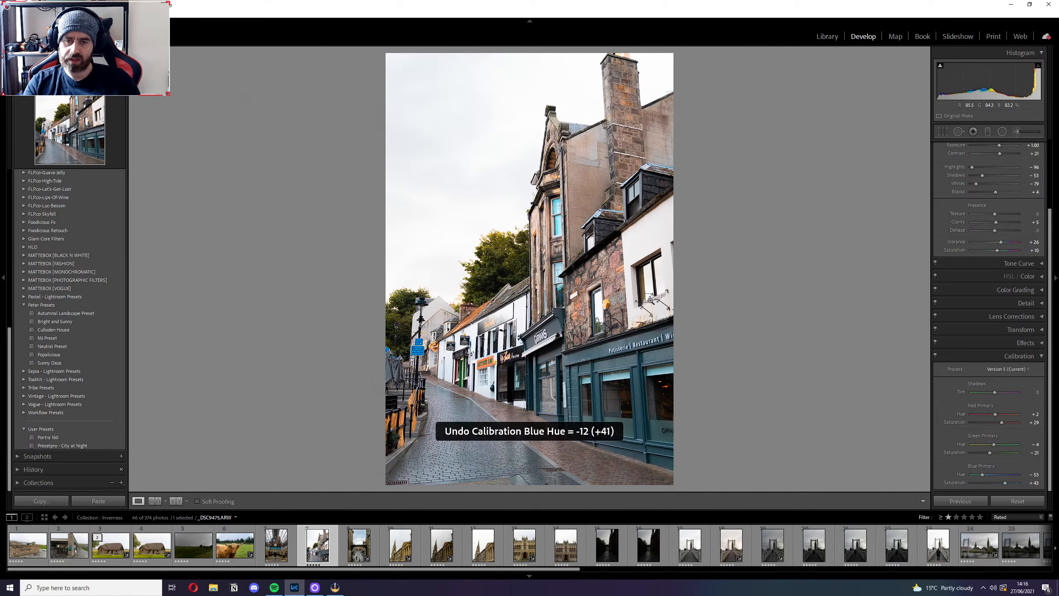
key(ctrl+z)
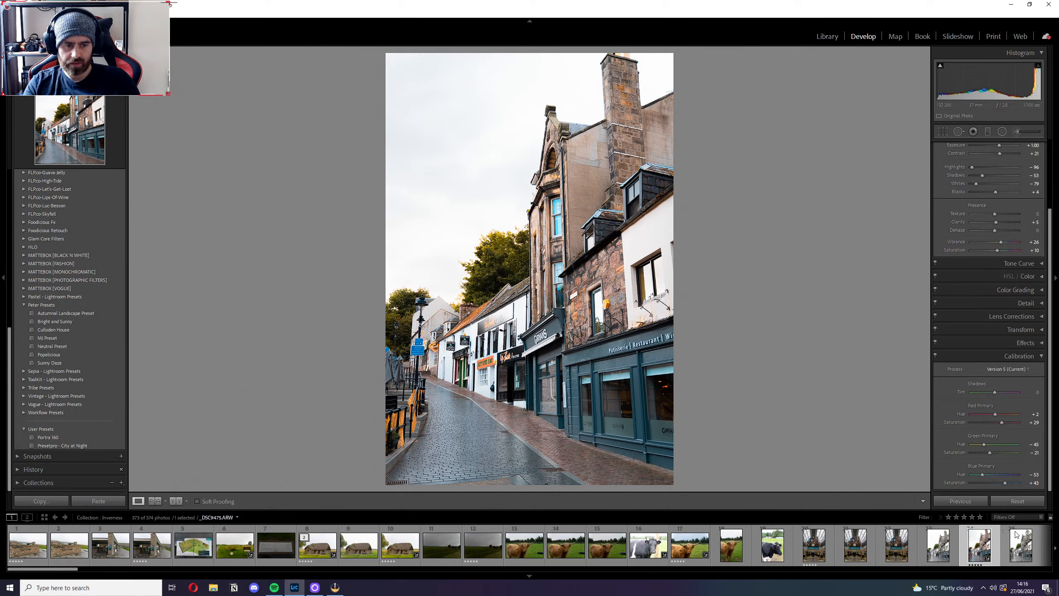
click(1024, 517)
click(953, 460)
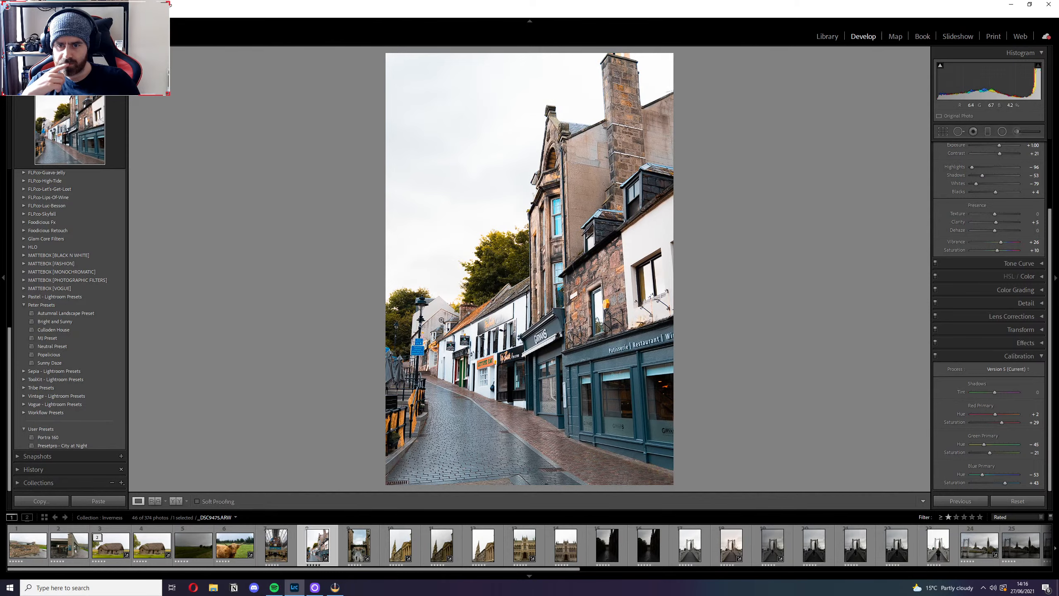
Examine the shopfronts, the fencing by the steps, the tiled roofs and the stone building's windows at close range for colour quality.
click(439, 316)
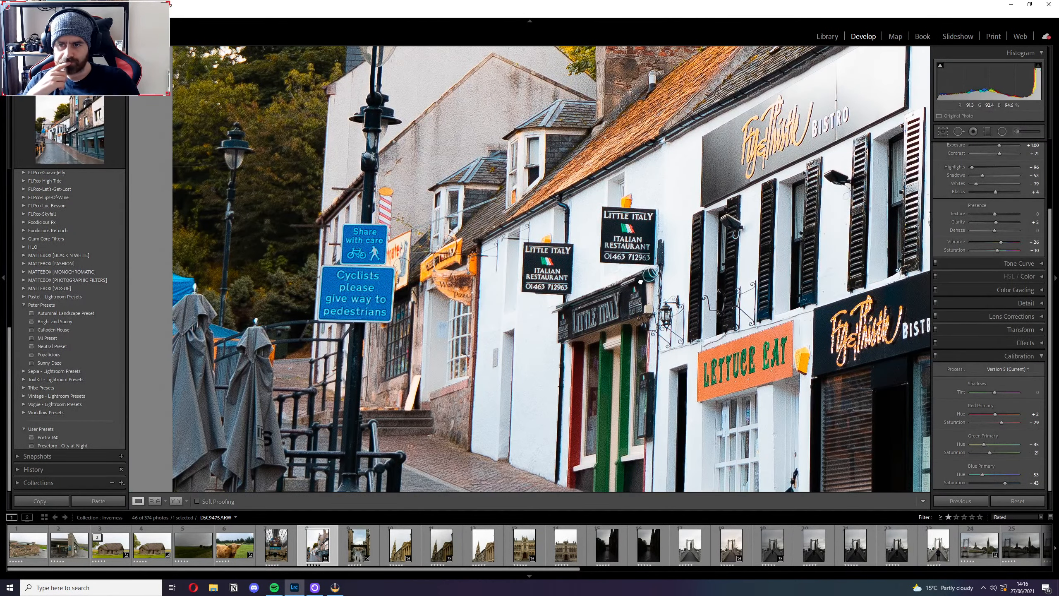
drag(533, 362, 663, 270)
drag(584, 259, 553, 303)
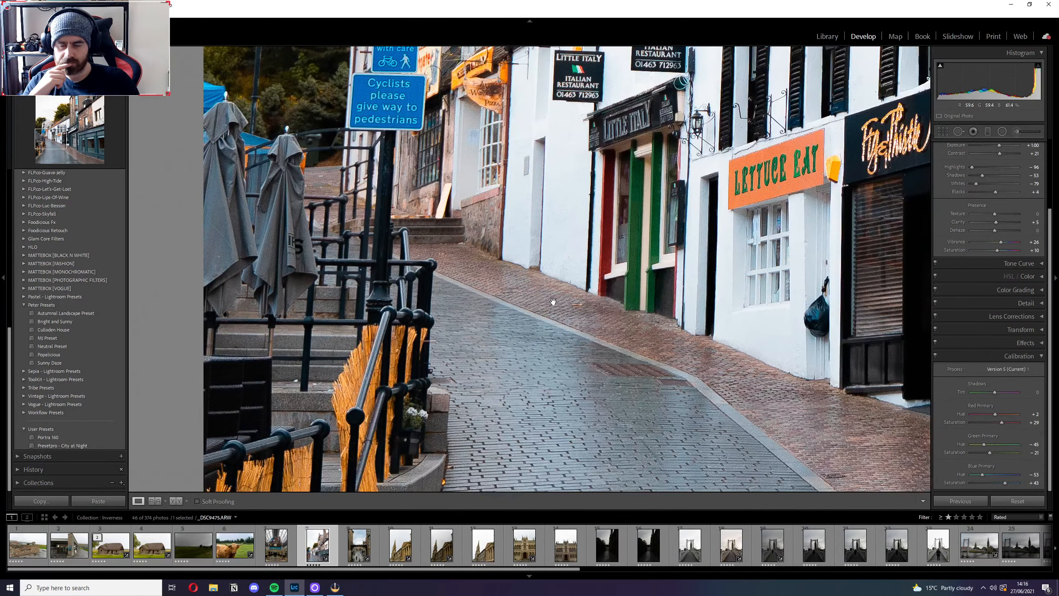
drag(669, 251, 542, 365)
drag(723, 280, 570, 338)
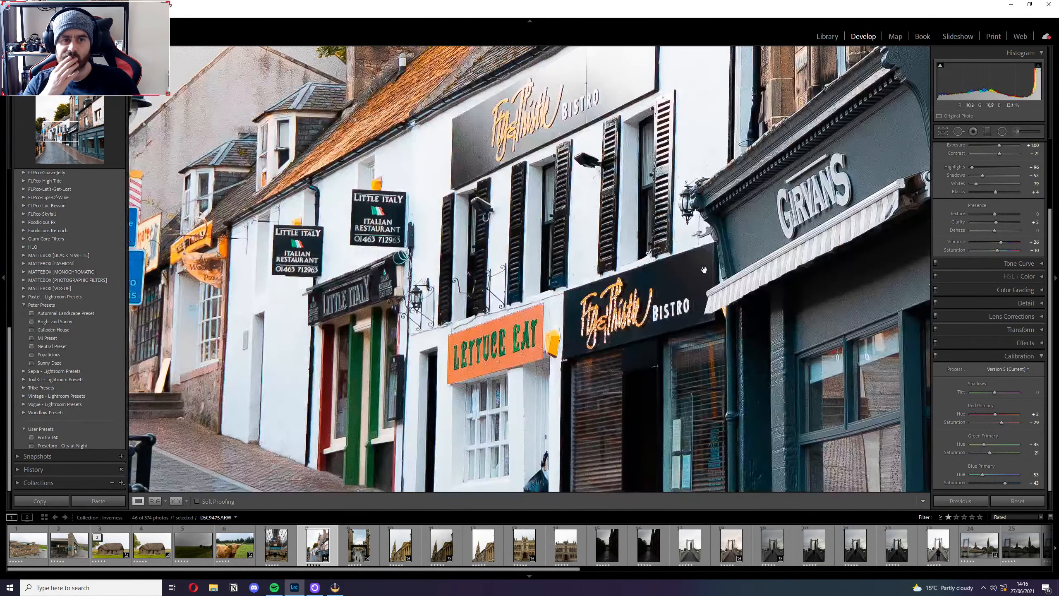
drag(706, 261, 643, 352)
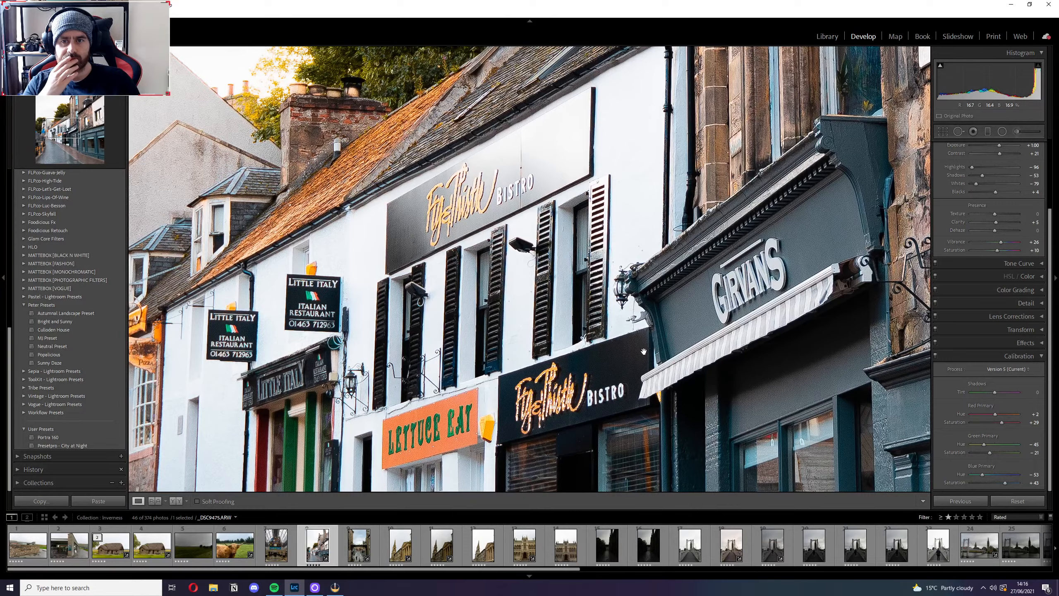
click(593, 252)
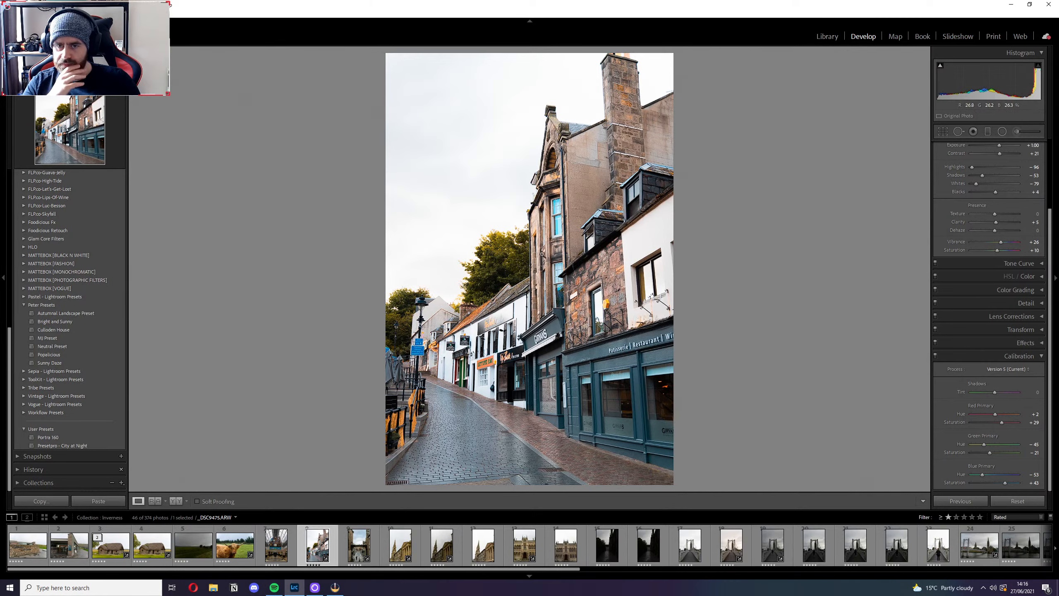
right_click(541, 253)
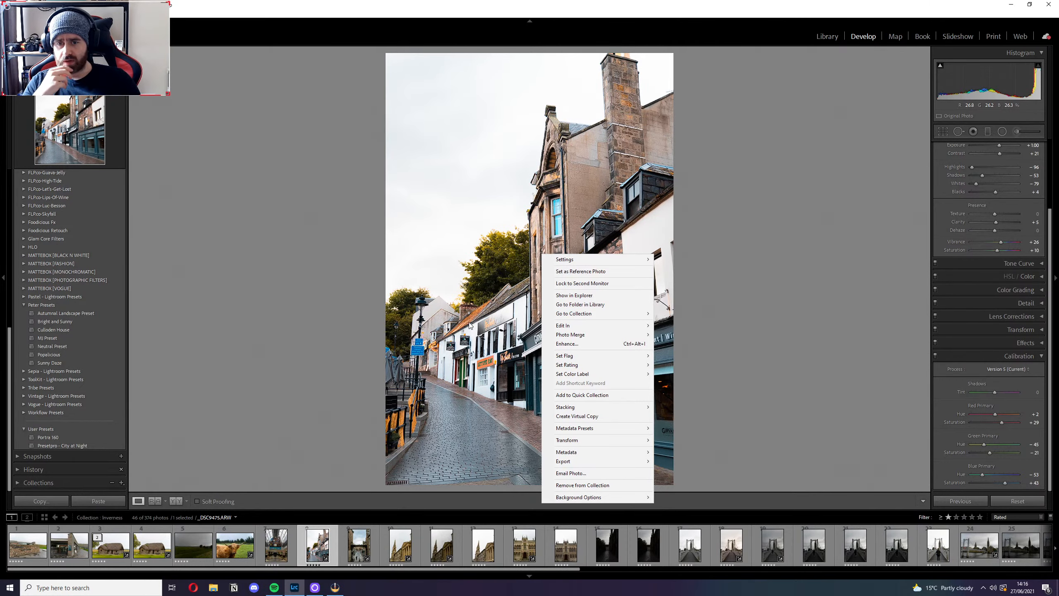
click(565, 204)
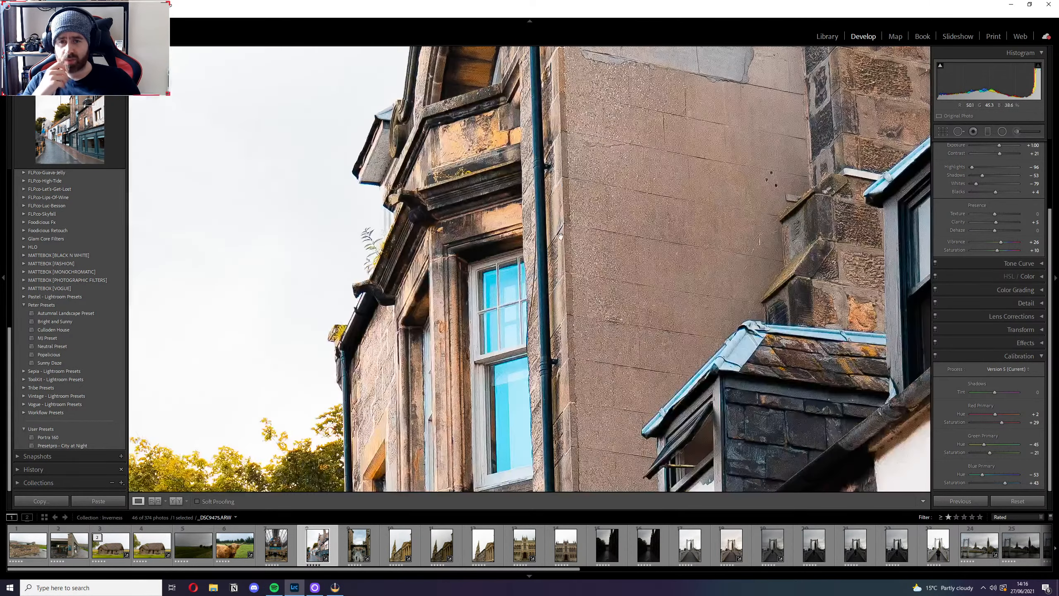
Open the Enhance preview for the portrait street photo and compare the tree foliage with and without Super Resolution.
click(550, 271)
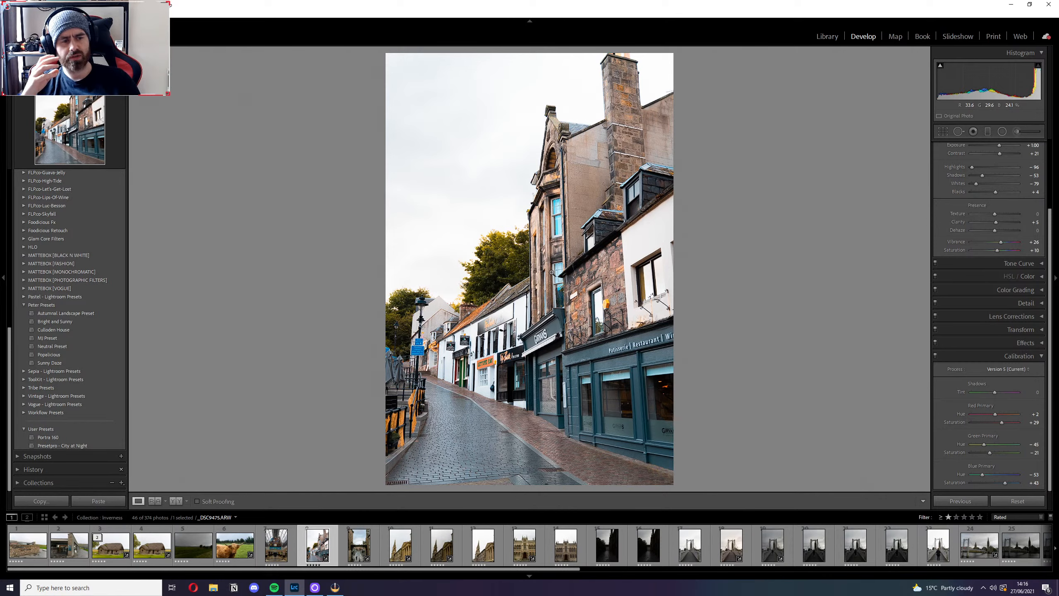
right_click(554, 345)
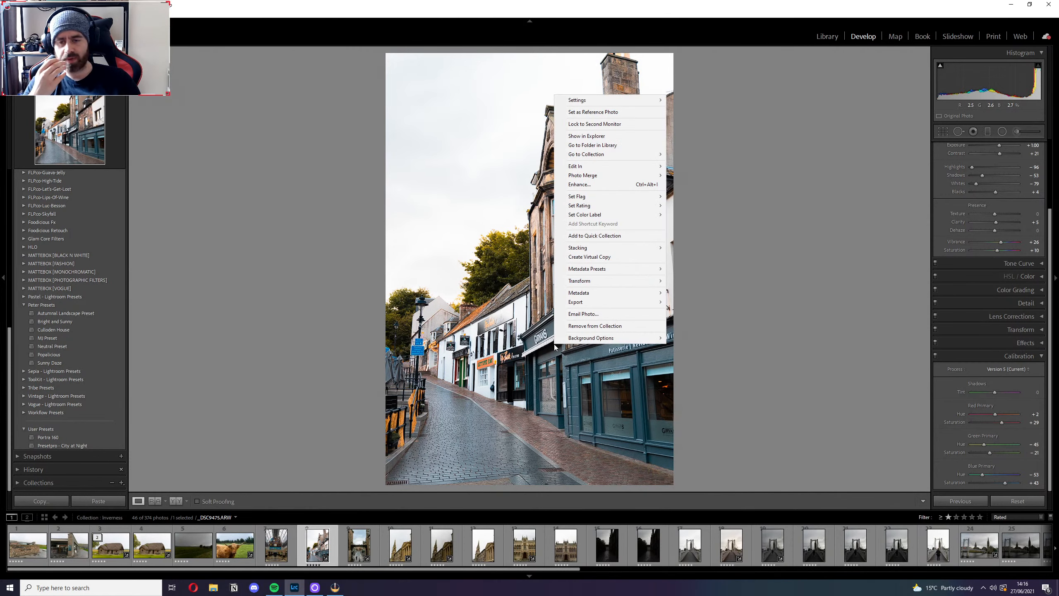
click(612, 185)
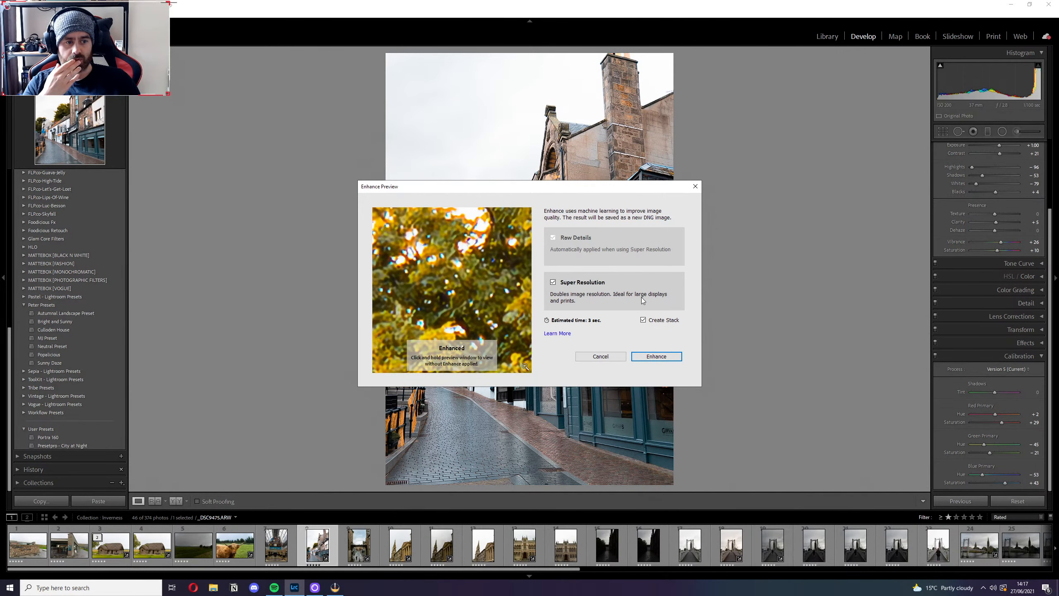
drag(521, 290, 479, 313)
click(478, 314)
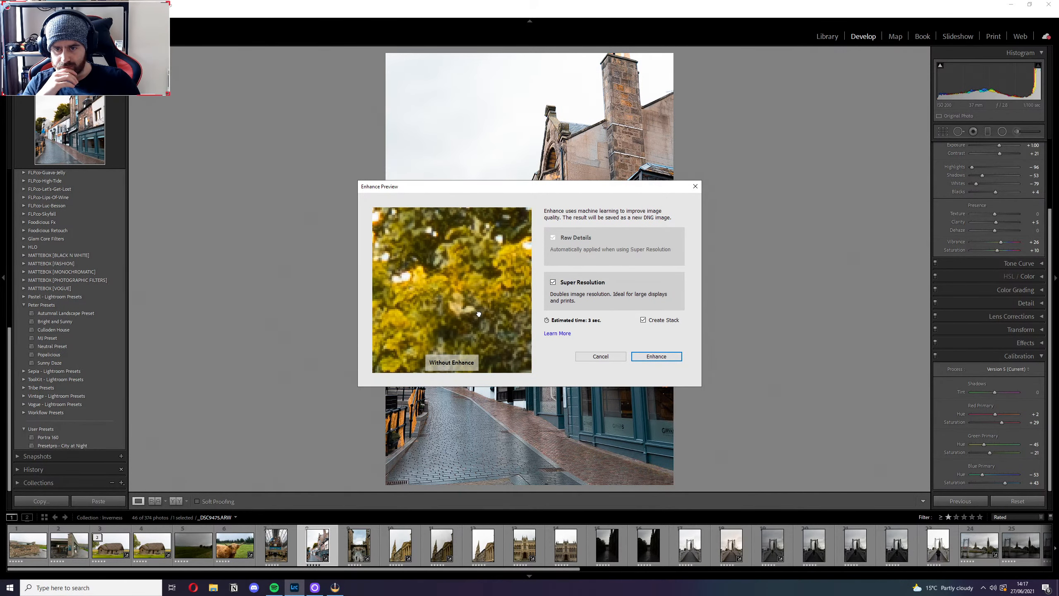
click(479, 313)
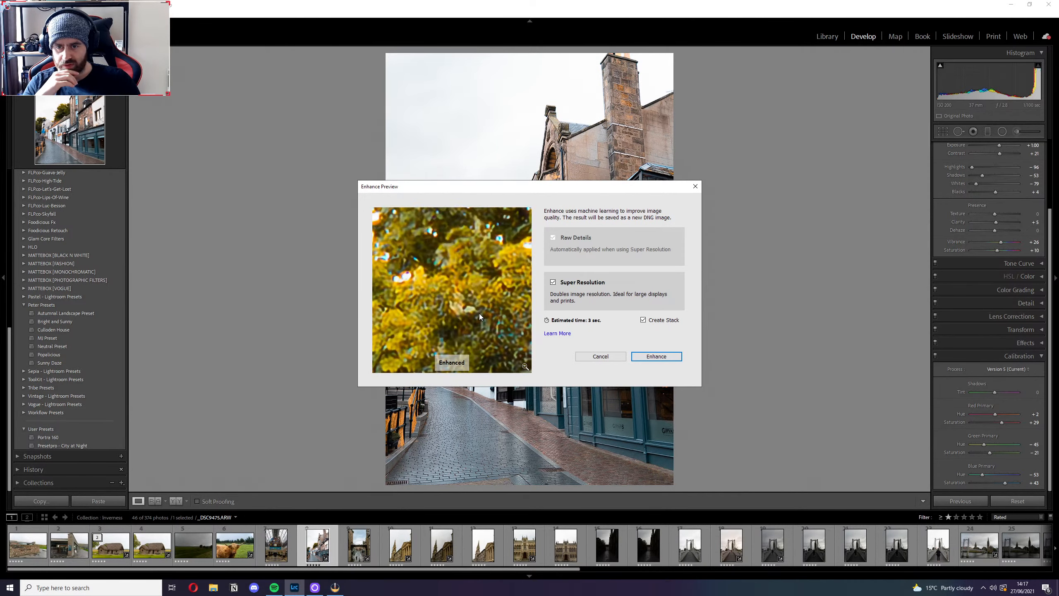
drag(499, 331, 472, 312)
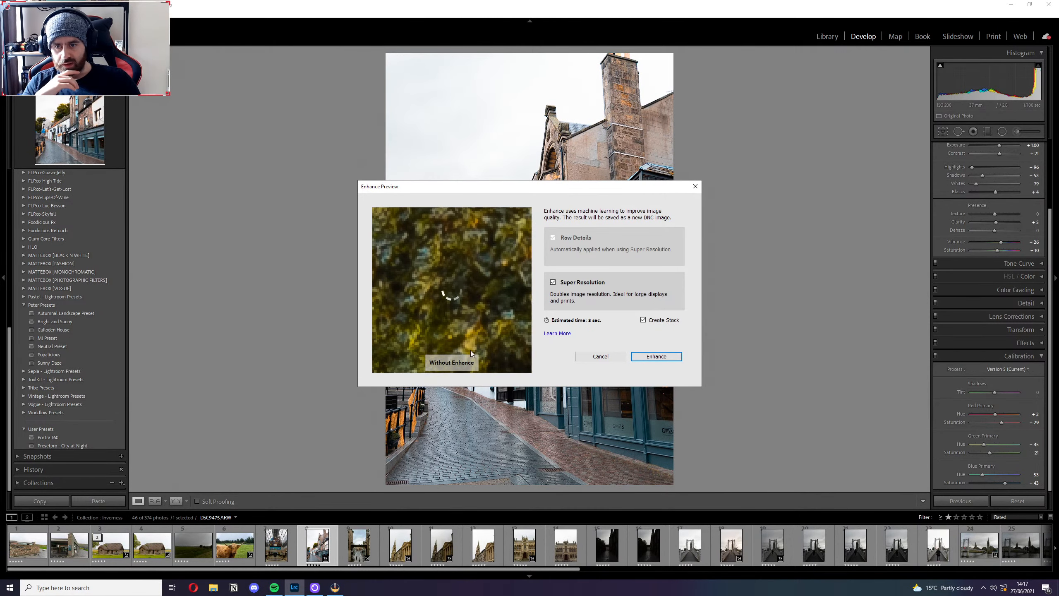
Compare the stone wall and its wrought ironwork with and without Super Resolution in the Enhance preview.
click(525, 368)
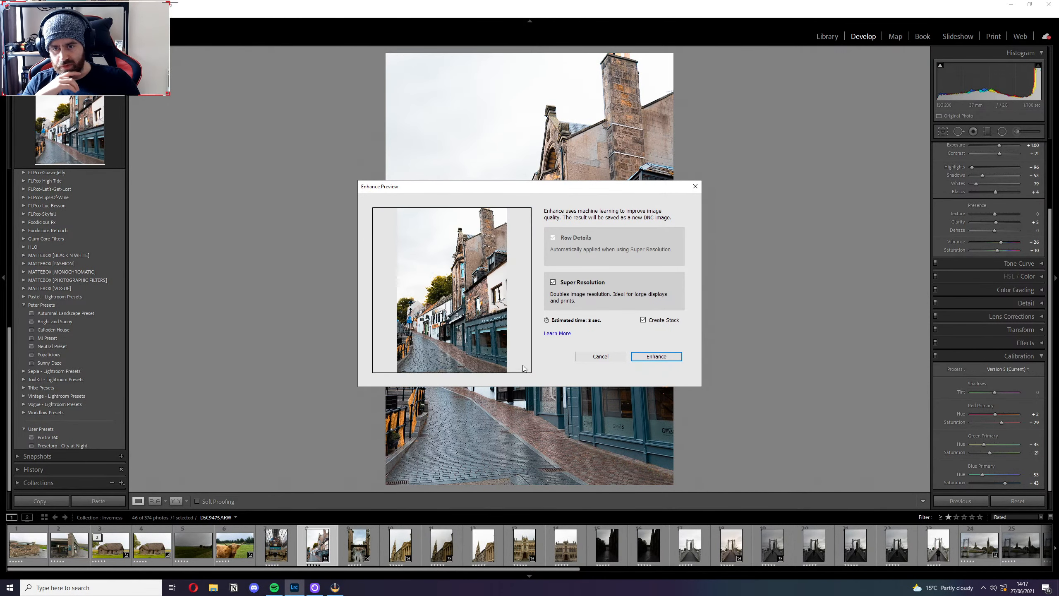
click(466, 312)
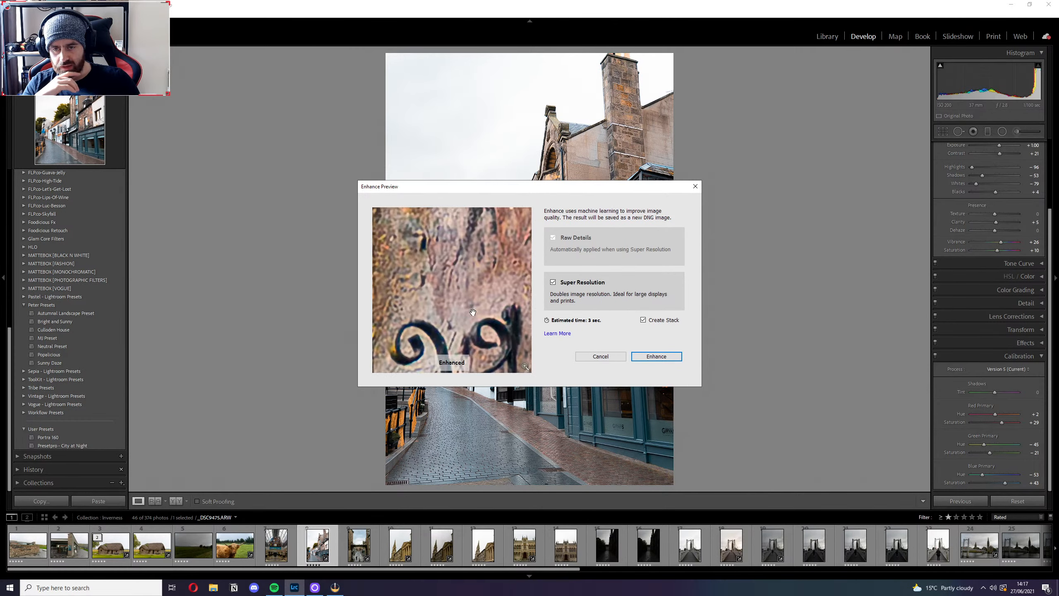
drag(474, 315, 466, 181)
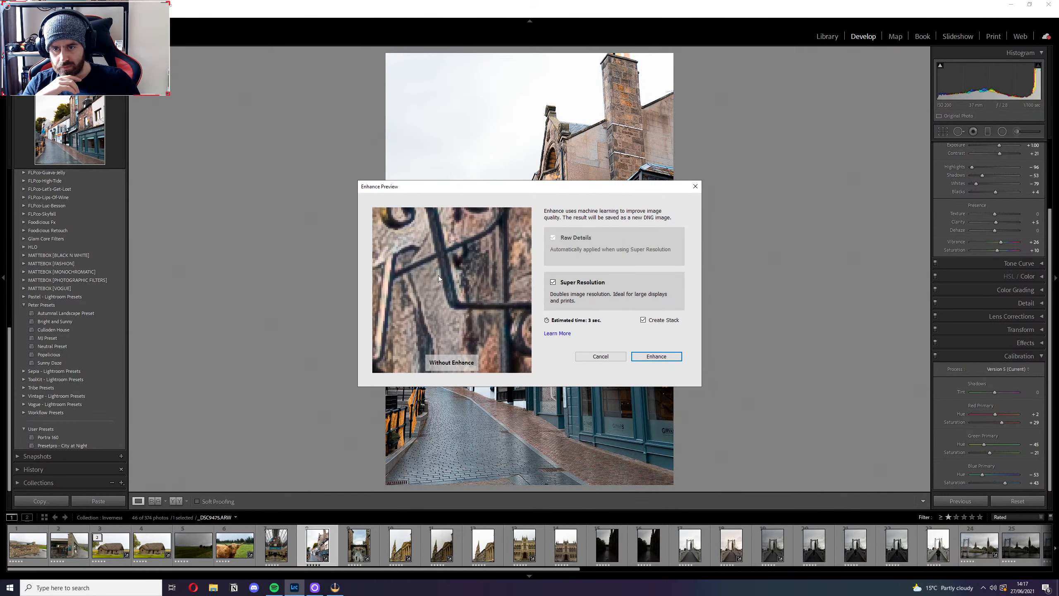
drag(492, 308, 398, 323)
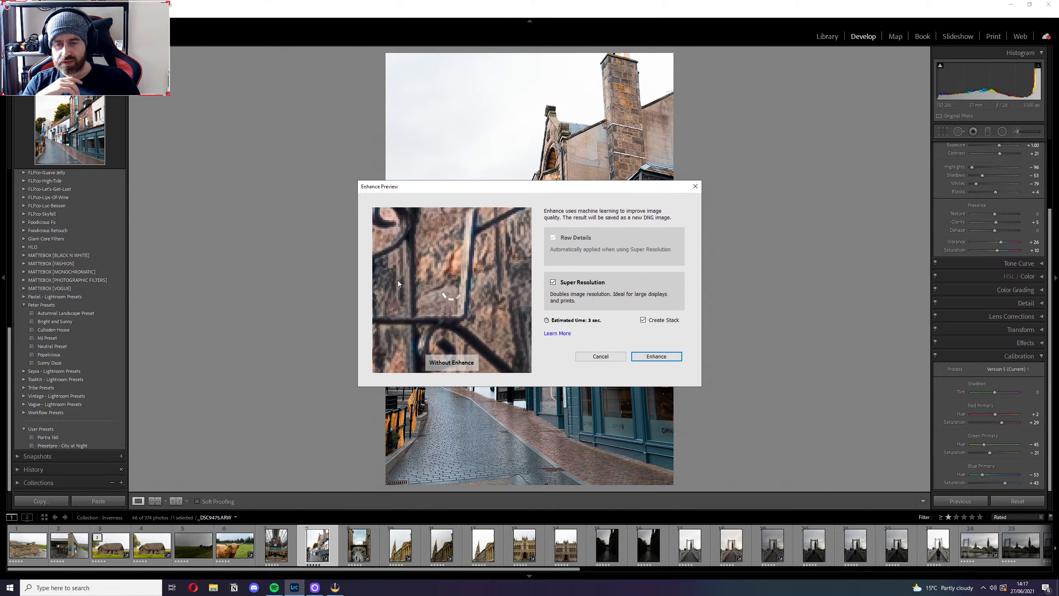
Compare the Girvans sign in the preview, and create the Super Resolution version with Create Stack turned off.
click(525, 369)
click(454, 314)
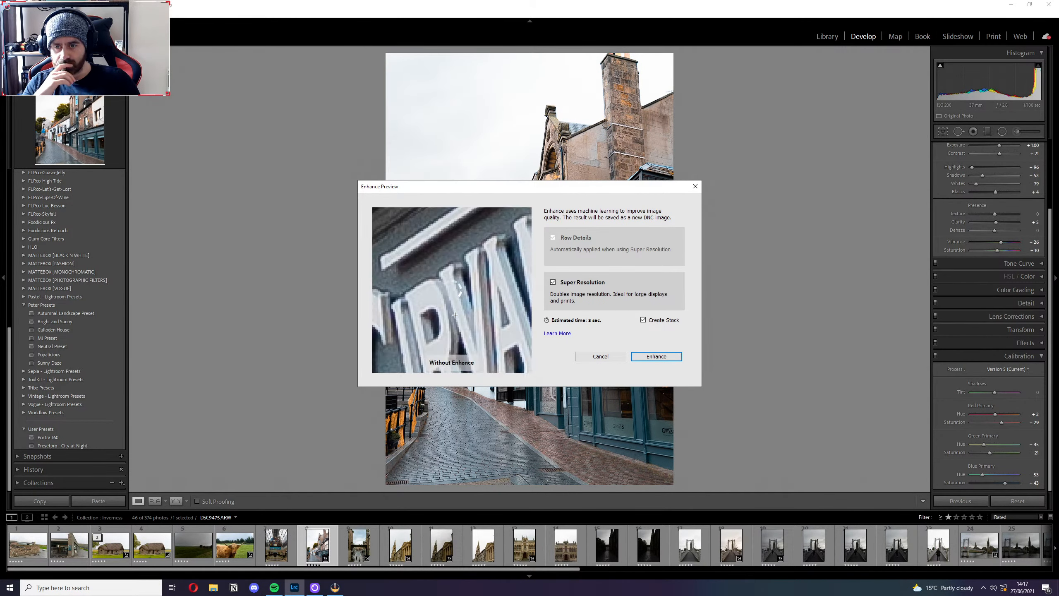
click(506, 317)
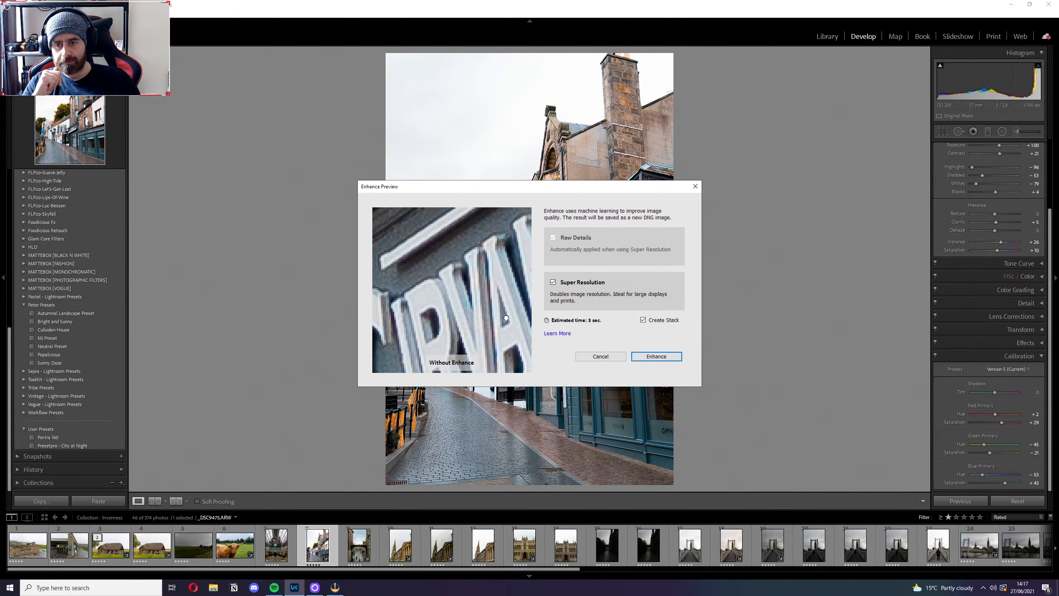
drag(506, 317, 507, 319)
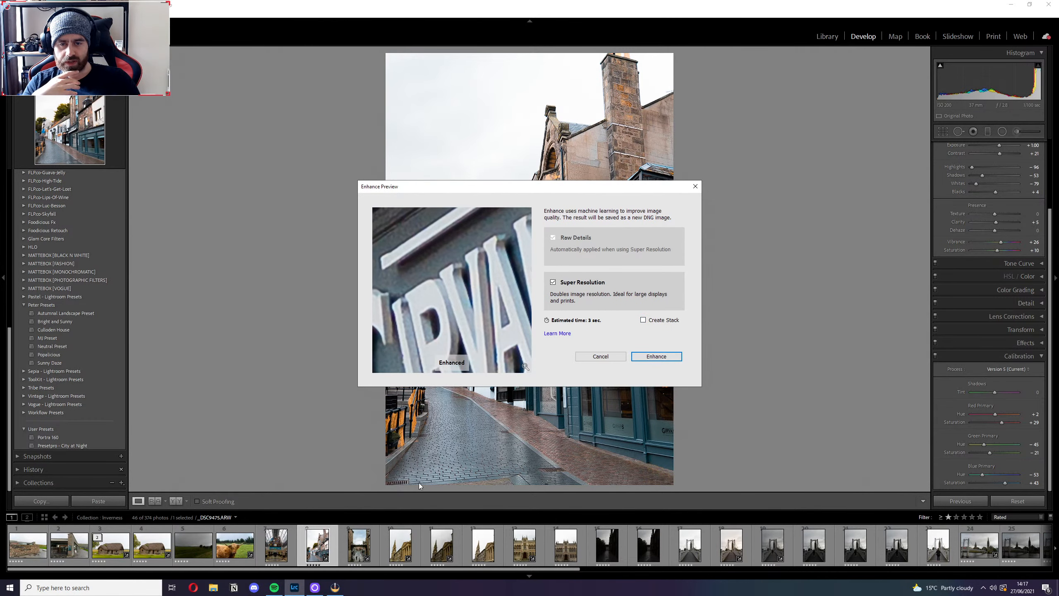
click(656, 357)
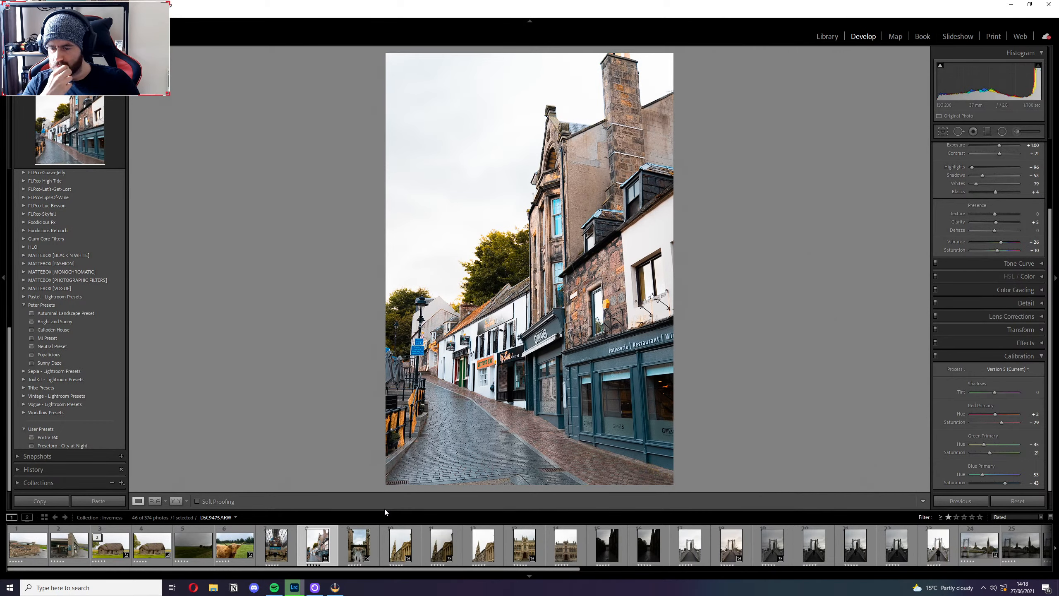
Turn the filmstrip filter off and compare the Girvans shopfront up close in the original ARW and the enhanced DNG.
key(ctrl+l)
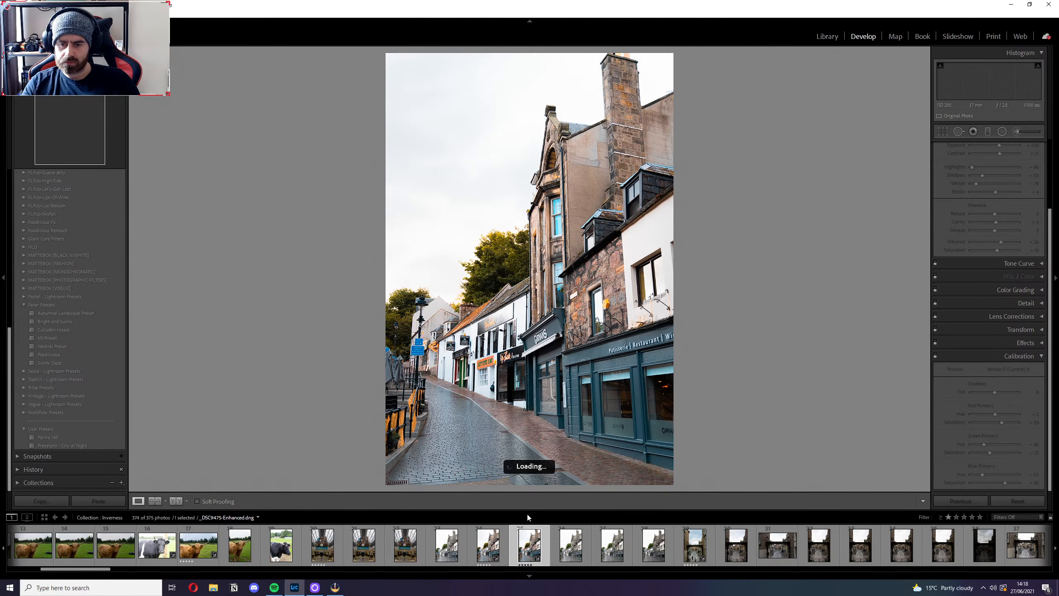
click(482, 547)
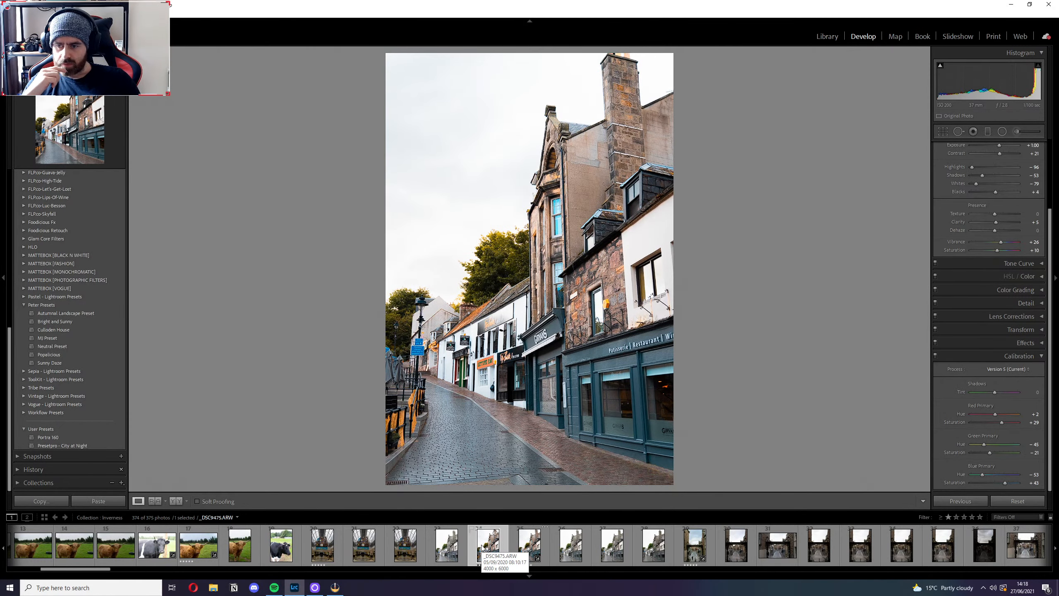
click(525, 553)
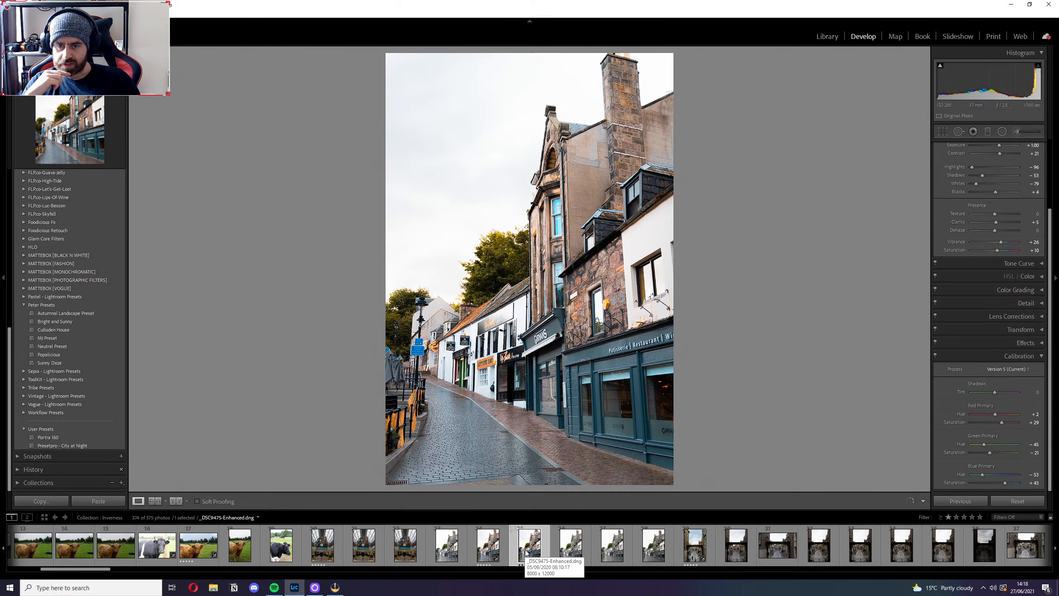
click(532, 327)
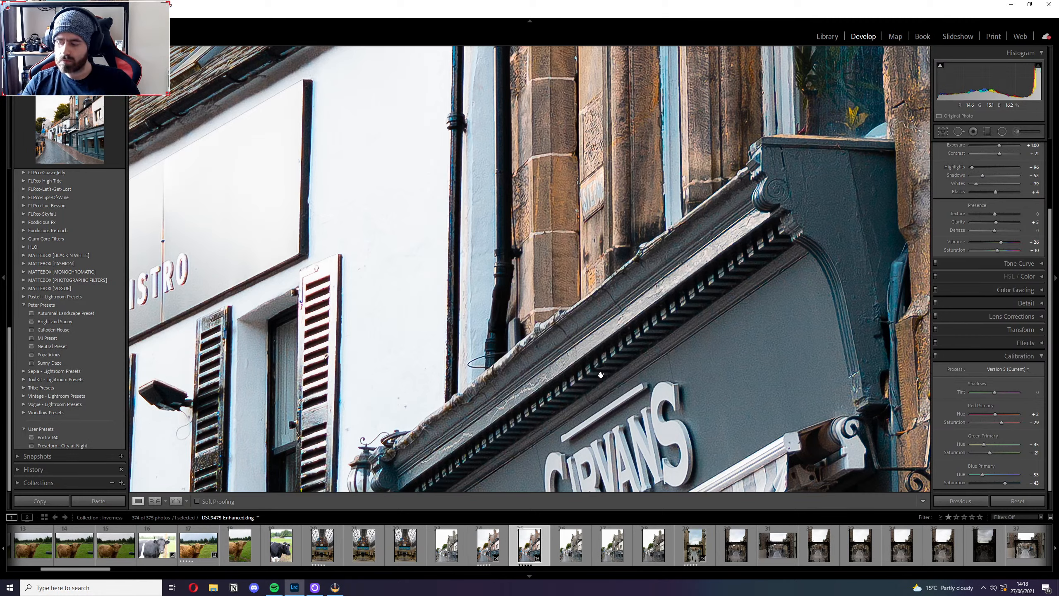
click(490, 548)
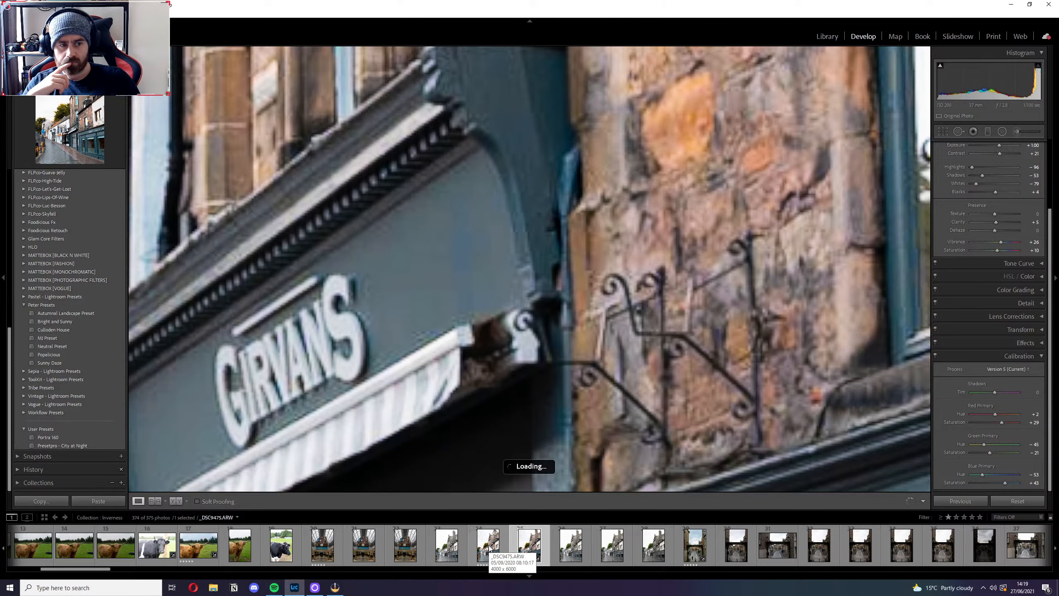
click(532, 548)
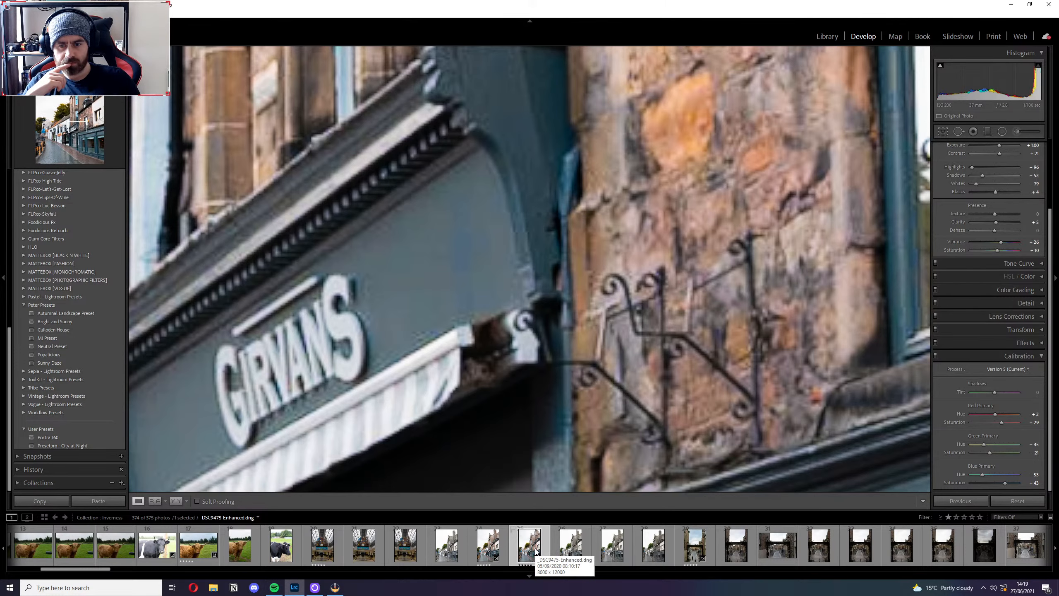
click(616, 264)
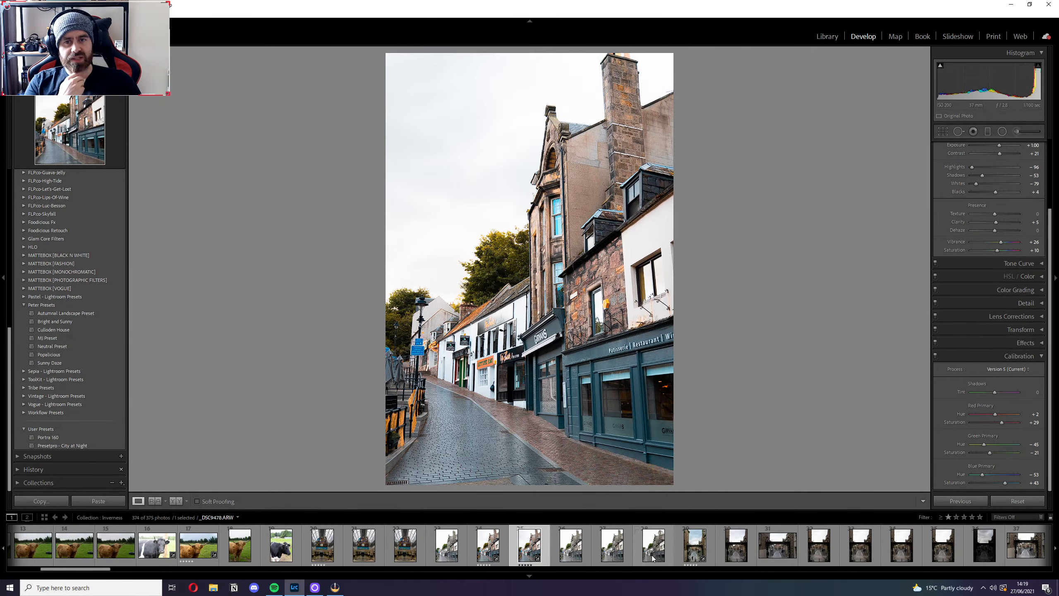
Select the Market Brae Steps photo and try the Level Upright correction on it, setting Upright back to Off.
click(695, 549)
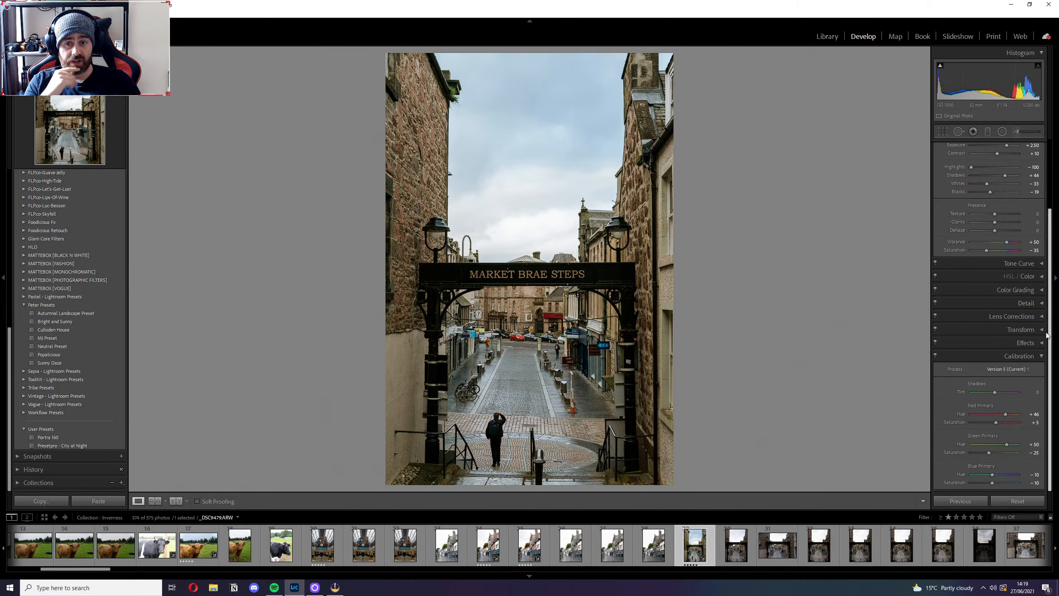
click(1013, 330)
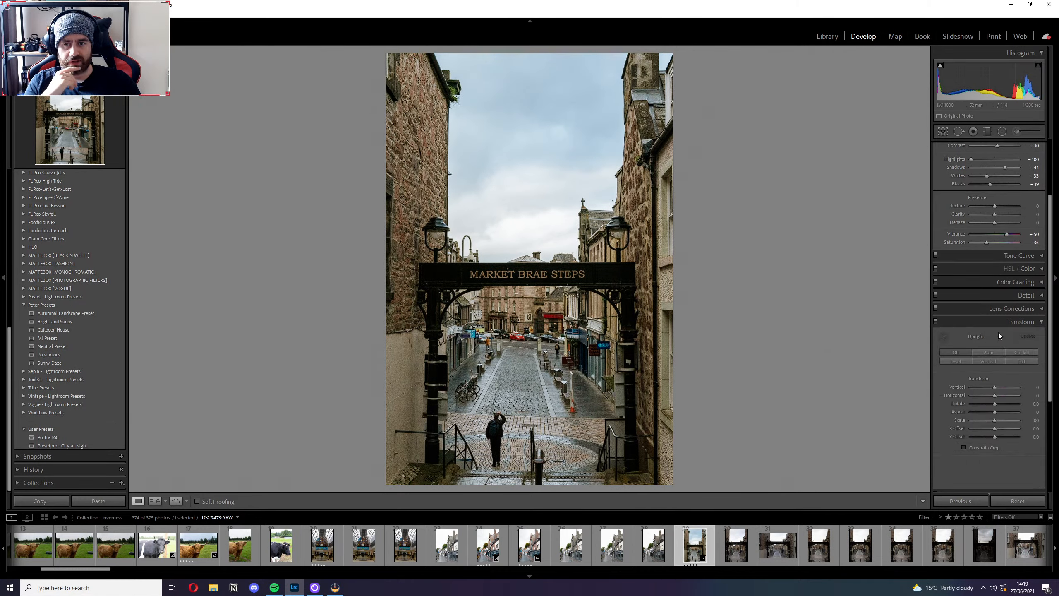
click(955, 361)
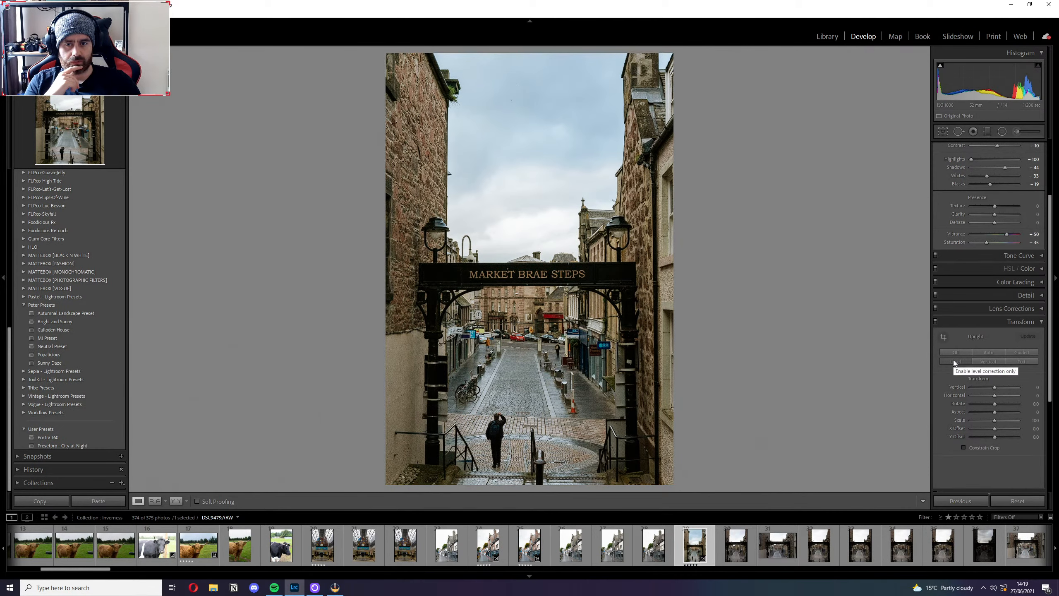
click(956, 353)
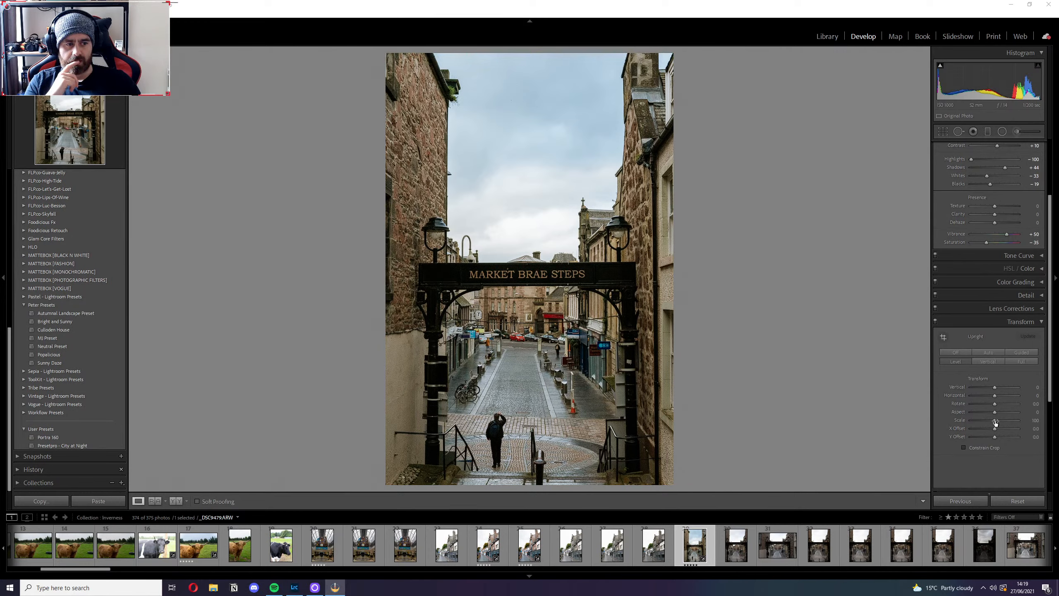
click(842, 331)
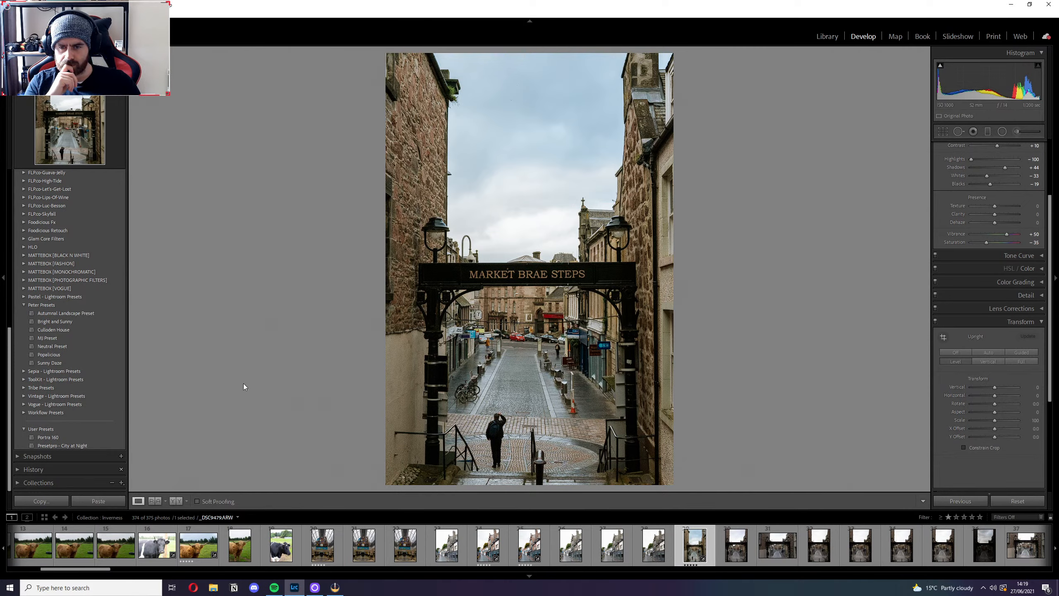
click(1040, 322)
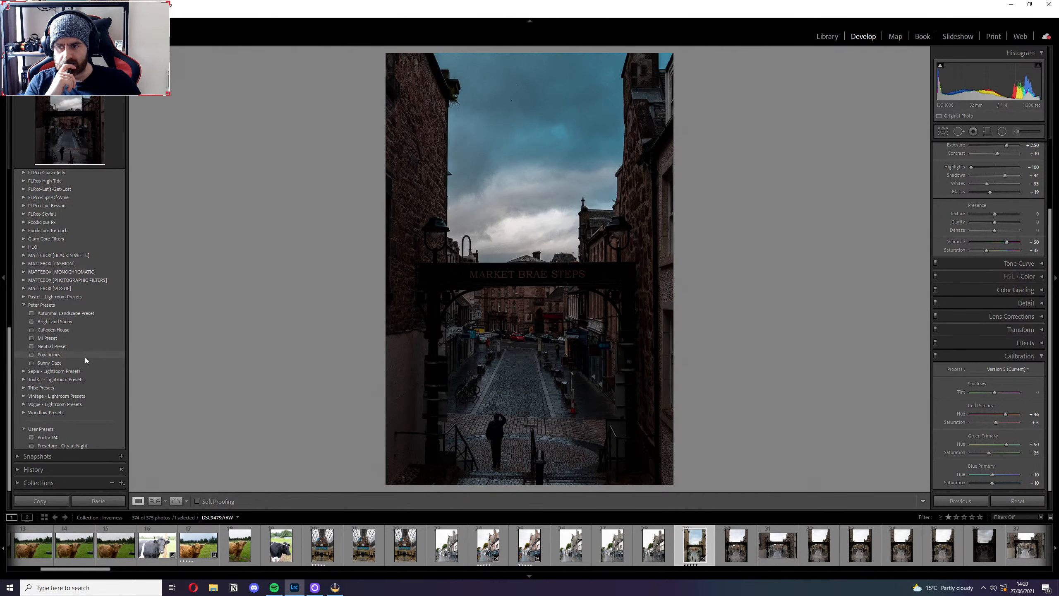
Apply the Popalicious preset to the Market Brae Steps photo and raise Exposure to about +1.35.
click(113, 355)
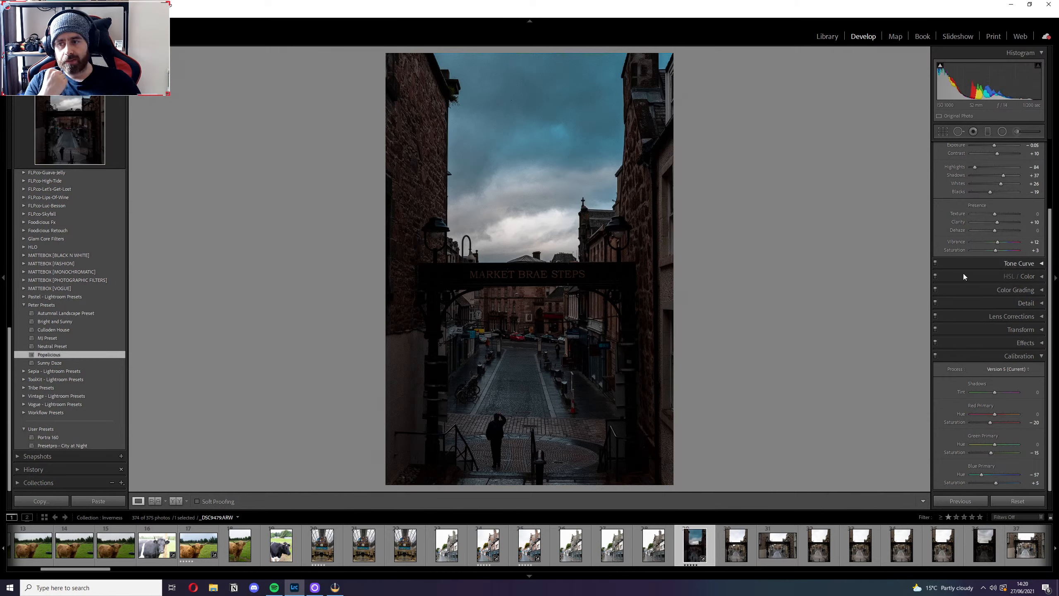
scroll(975, 292, up, 3)
click(1033, 232)
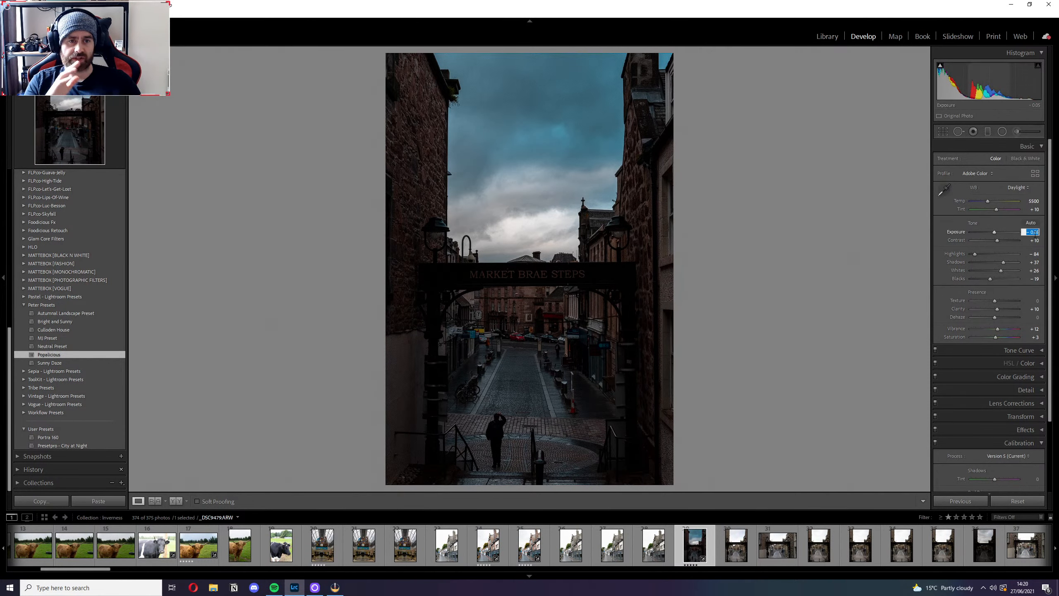
text(0.75)
key(Return)
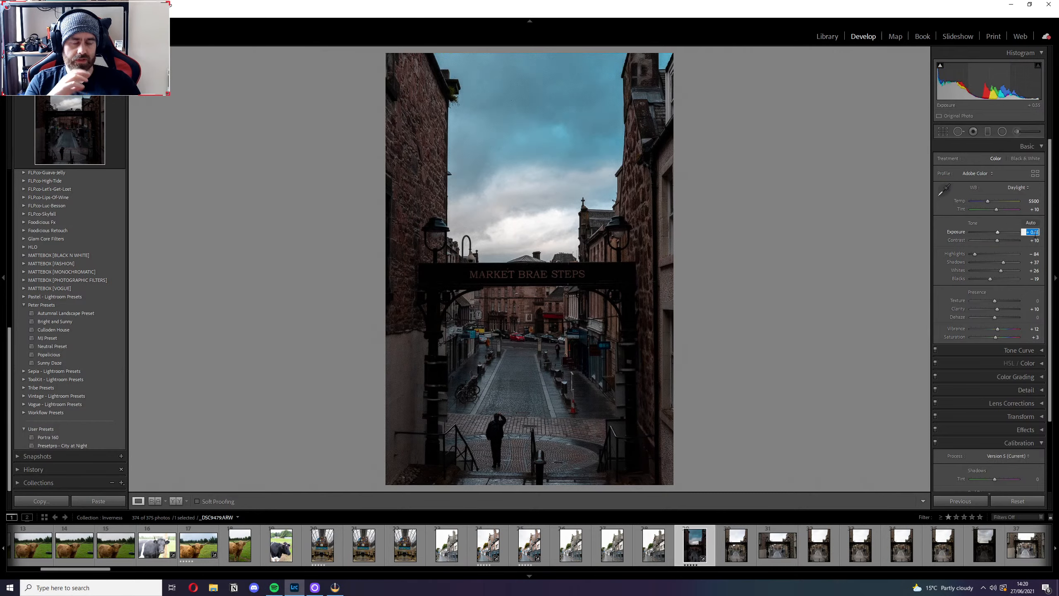
text(1.35)
key(Return)
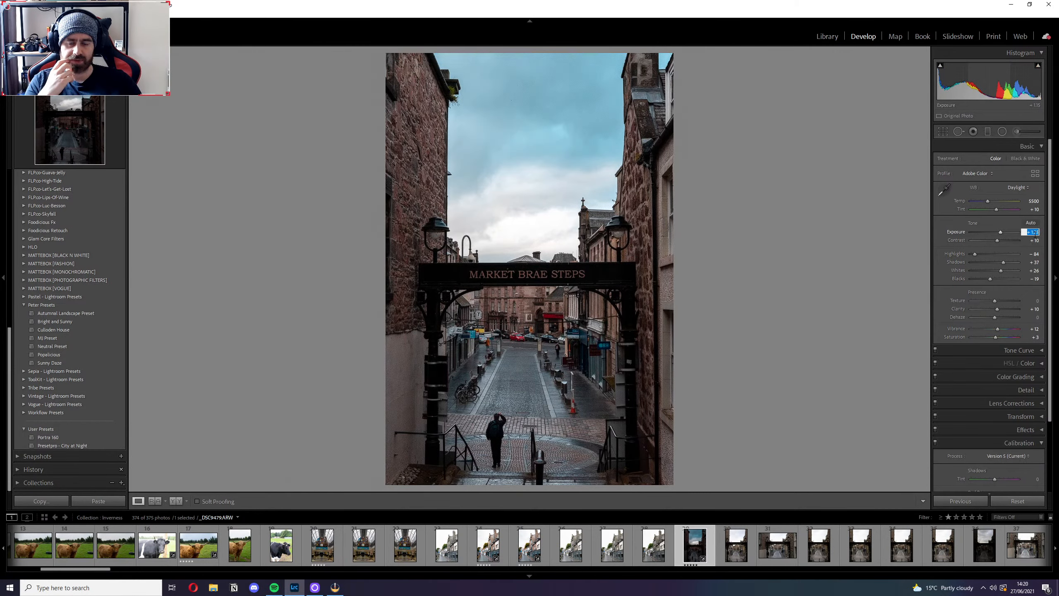
text(1.45)
key(Return)
text(1.55)
key(Return)
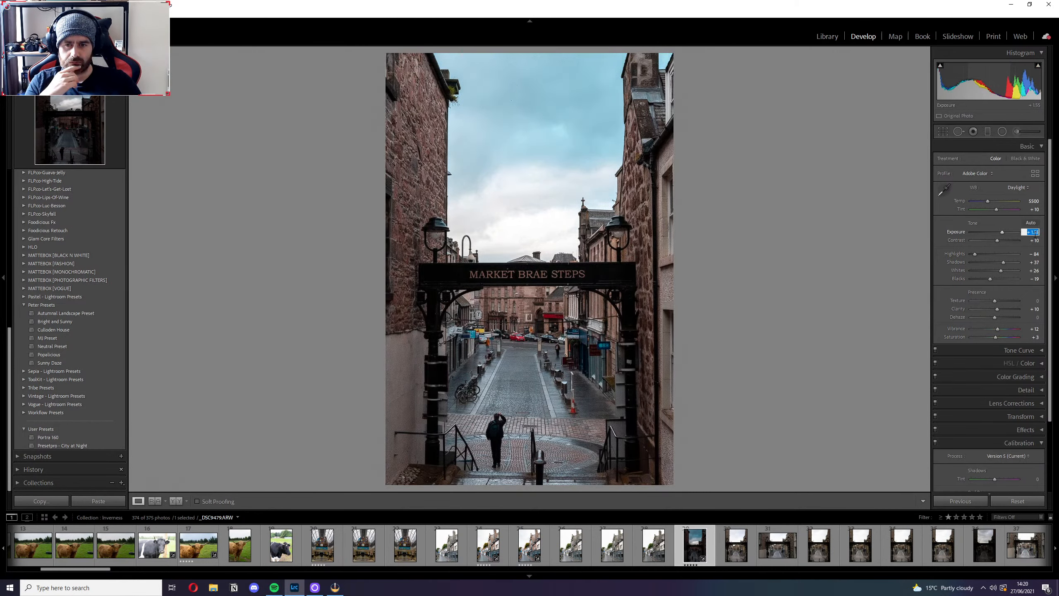
text(1.45)
key(Return)
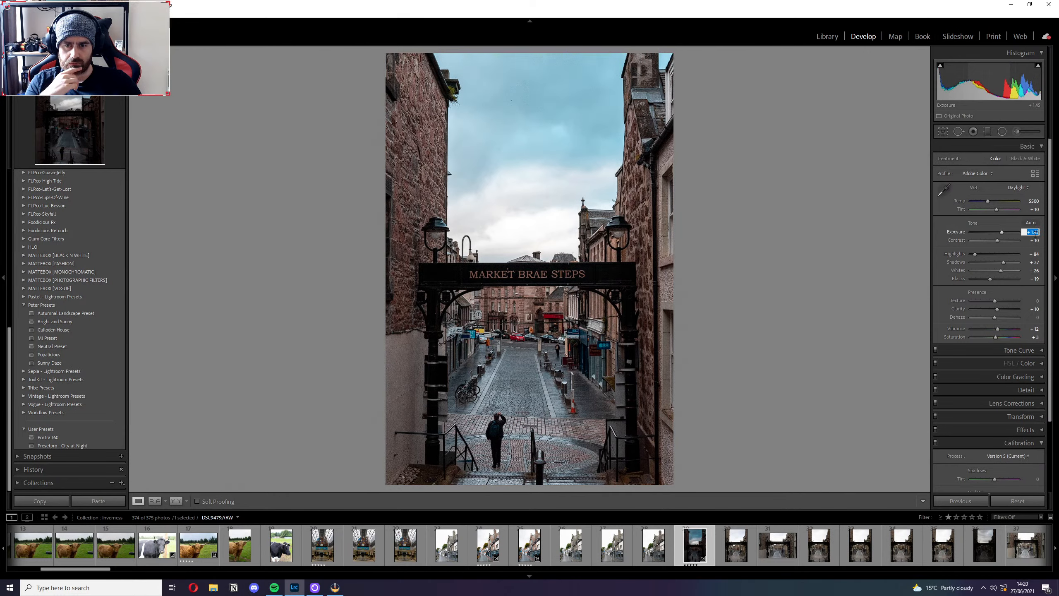
key(Up)
key(Down)
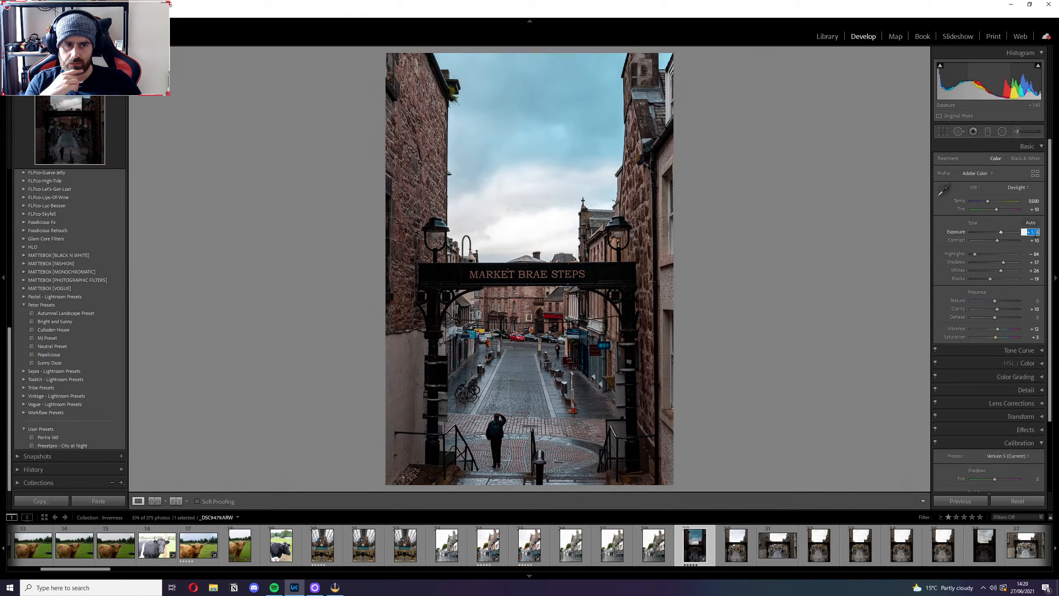
key(Down)
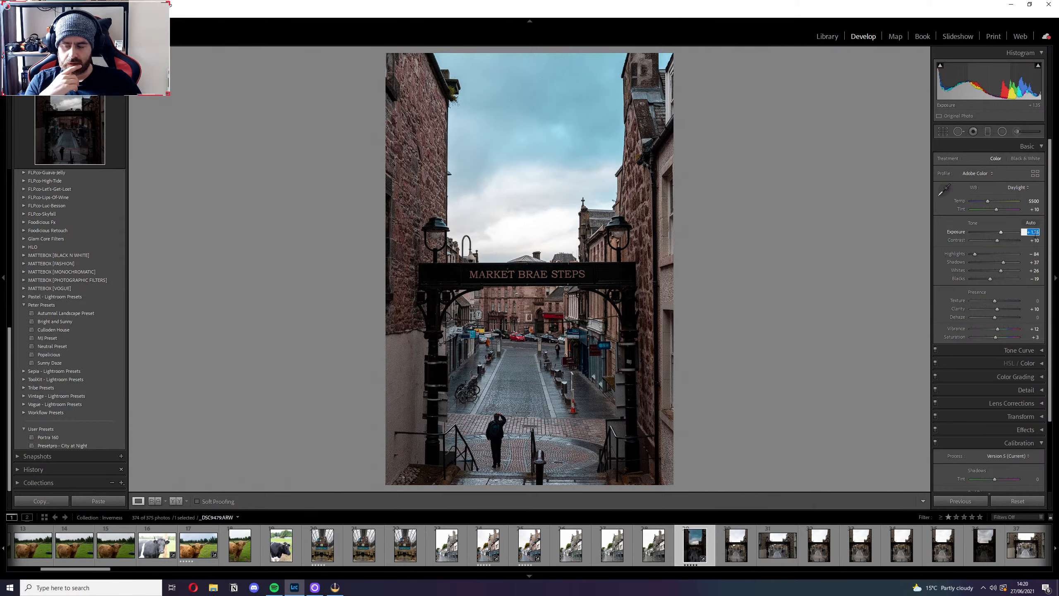
Inspect the cobbled street up close, and compare the Market Brae Steps photo side by side before and after the edits.
click(539, 428)
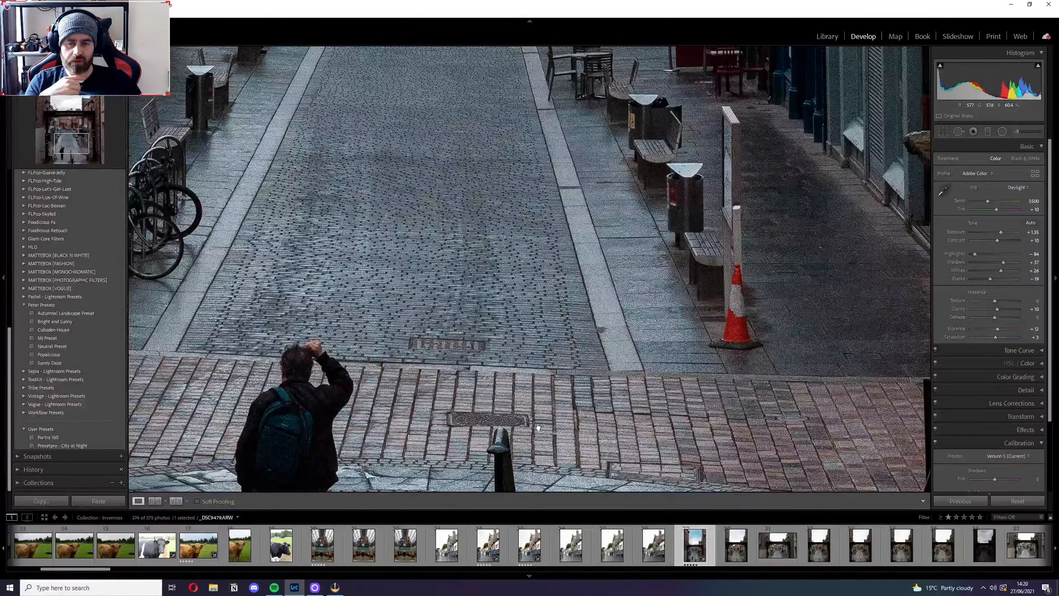
click(539, 428)
key(y)
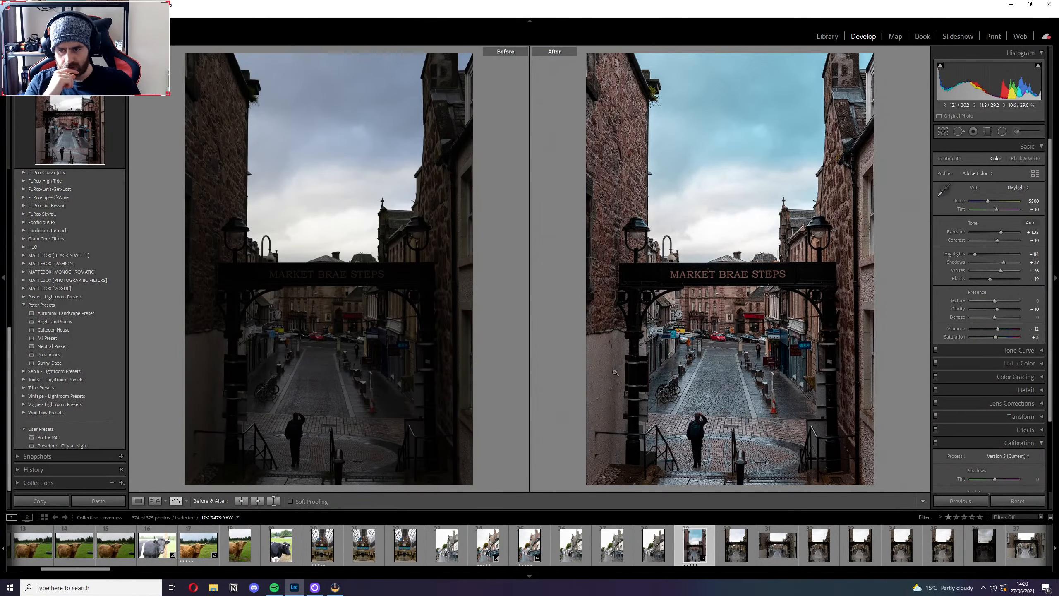
key(y)
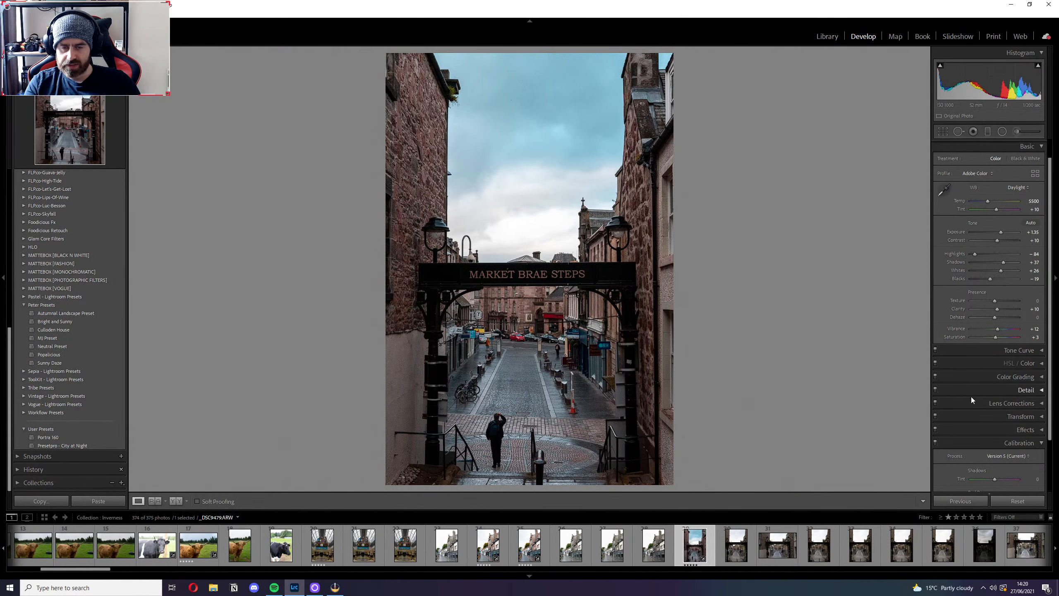
Apply the Level Upright correction to the Market Brae Steps photo, and check the shopfronts and cobbled street up close.
scroll(971, 396, down, 5)
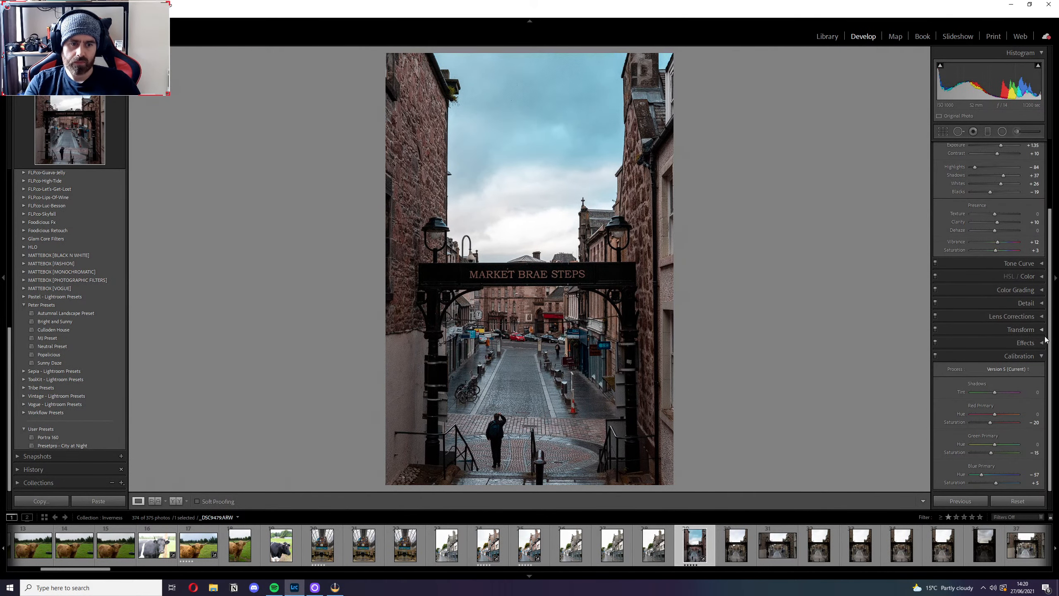
click(1020, 330)
click(958, 361)
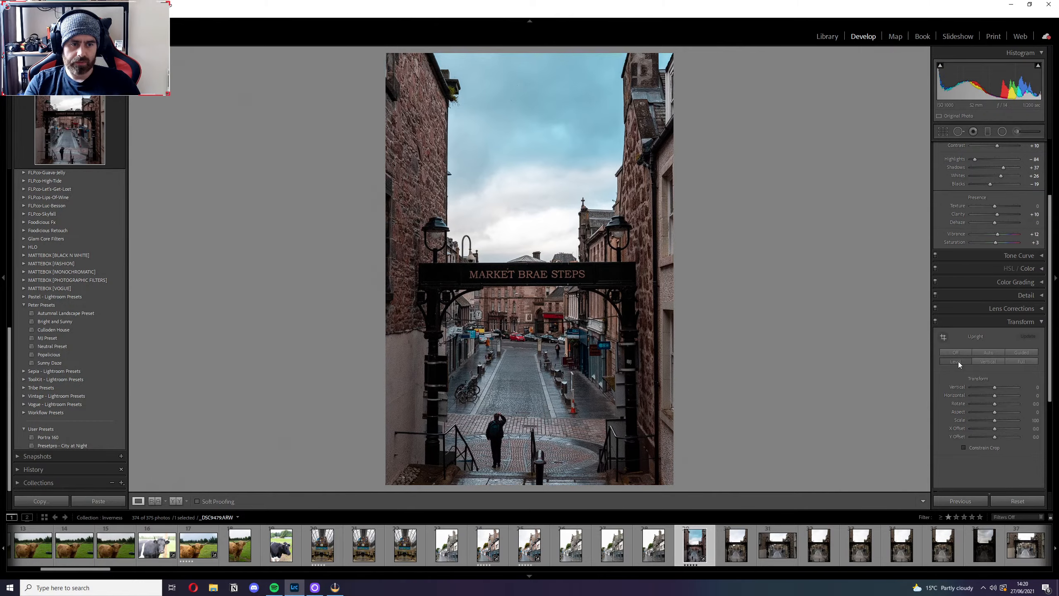
click(566, 308)
click(451, 361)
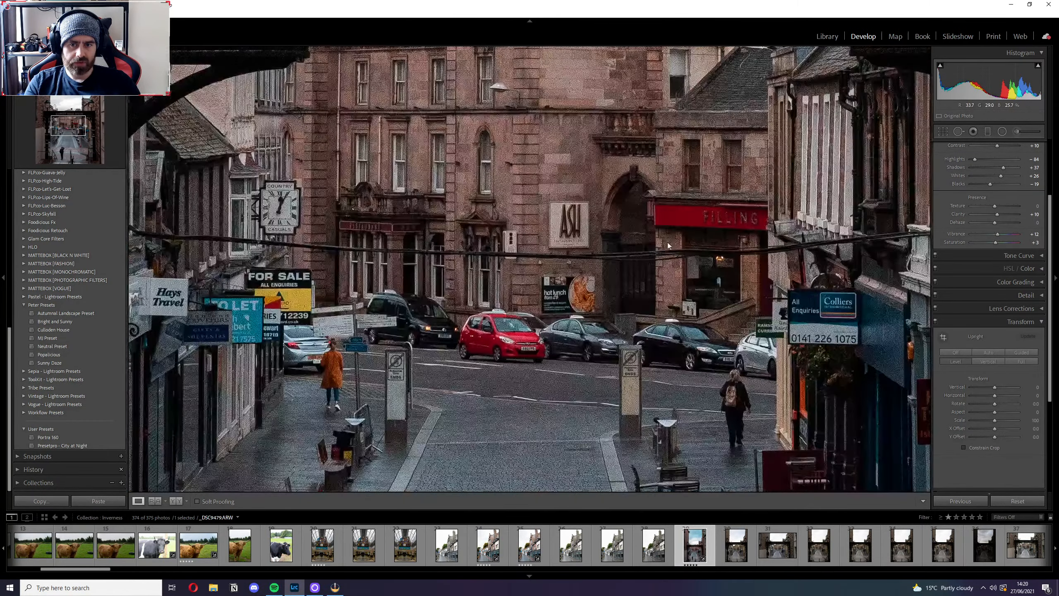
click(579, 359)
drag(637, 345, 643, 207)
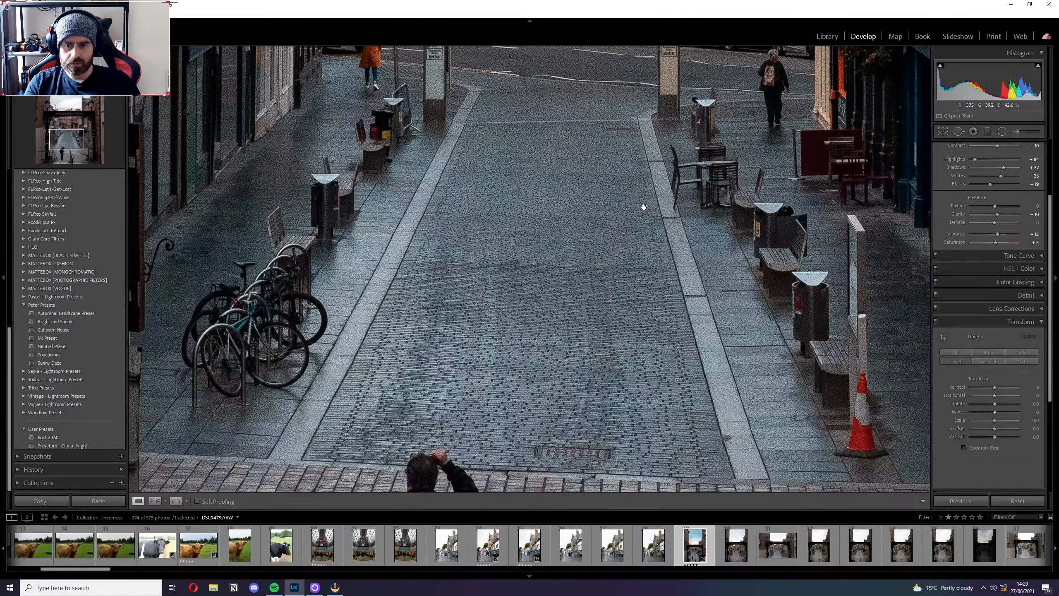
click(659, 274)
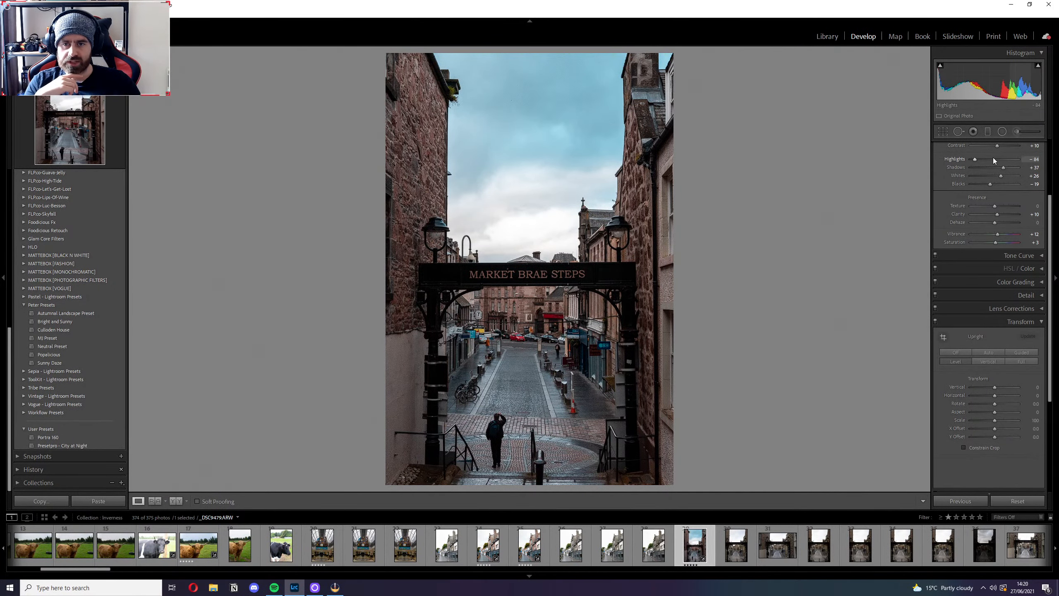
Set Contrast to +20 on the Market Brae Steps photo.
scroll(992, 157, up, 3)
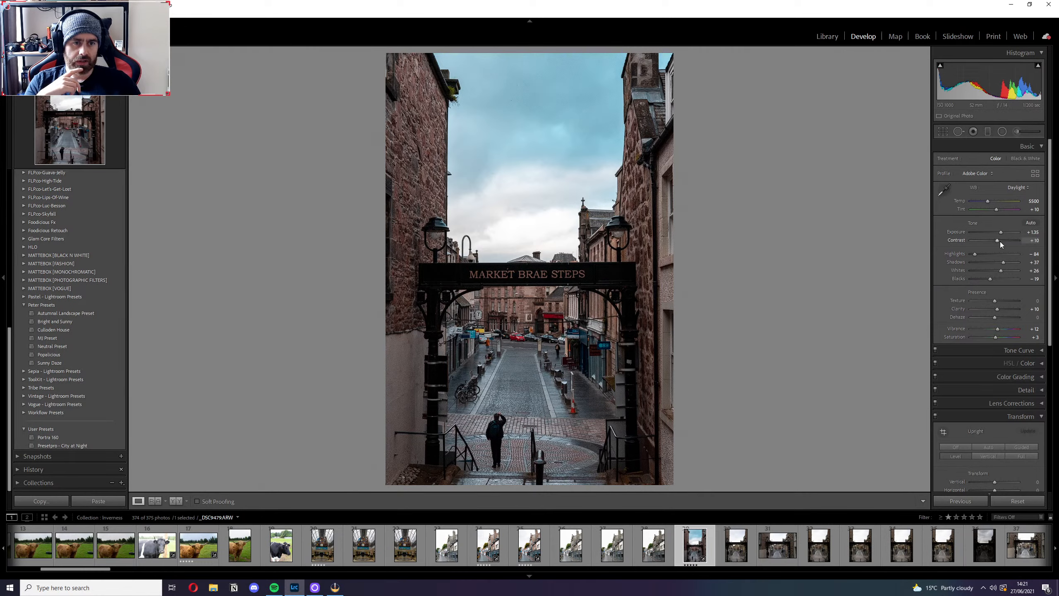
drag(996, 239, 998, 239)
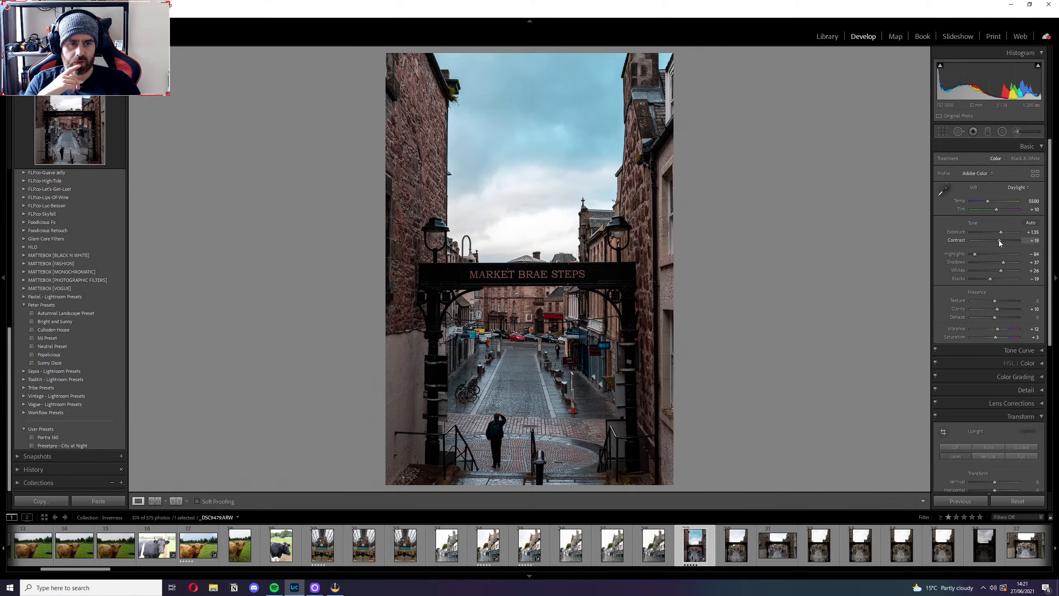
click(1035, 241)
text(20)
key(Return)
Lower Whites to about +4 and set Shadows to +65.
mouse_move(1000, 270)
mouse_down()
mouse_move(1013, 271)
mouse_move(997, 272)
mouse_up()
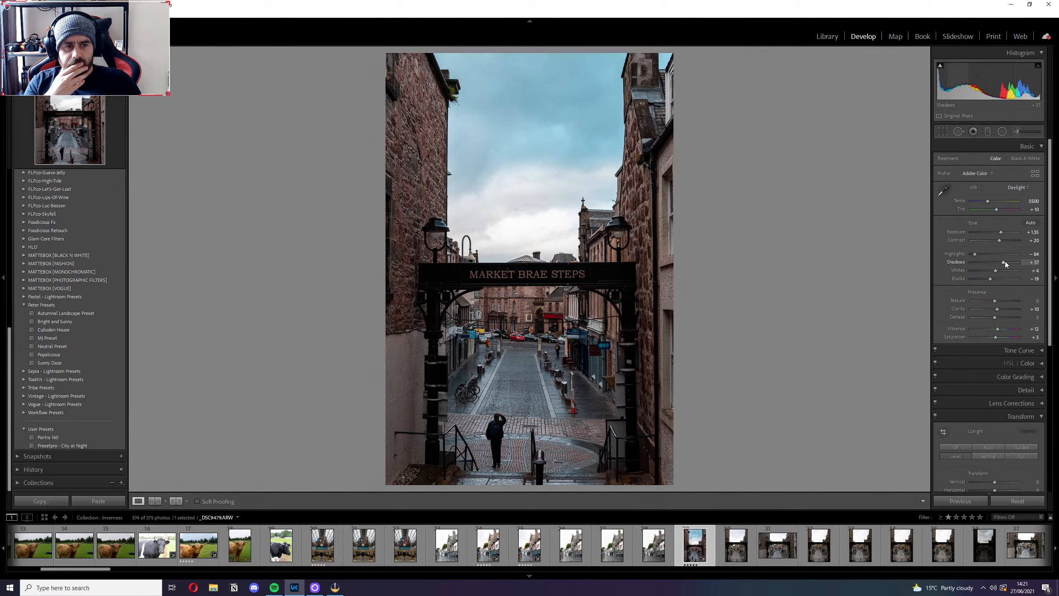
drag(1004, 261, 1011, 262)
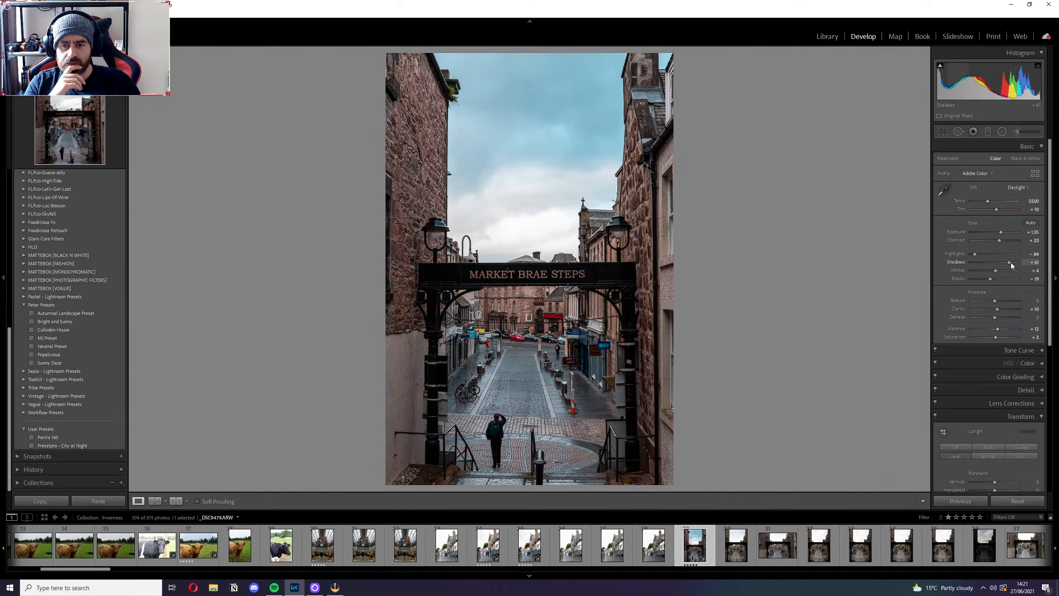
click(1031, 262)
text(65)
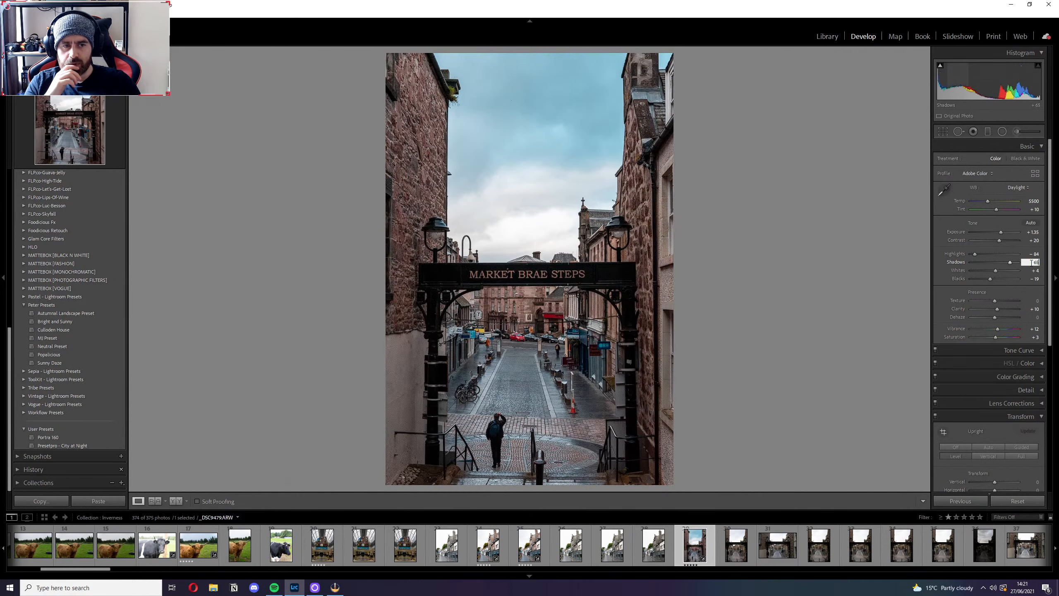
key(Return)
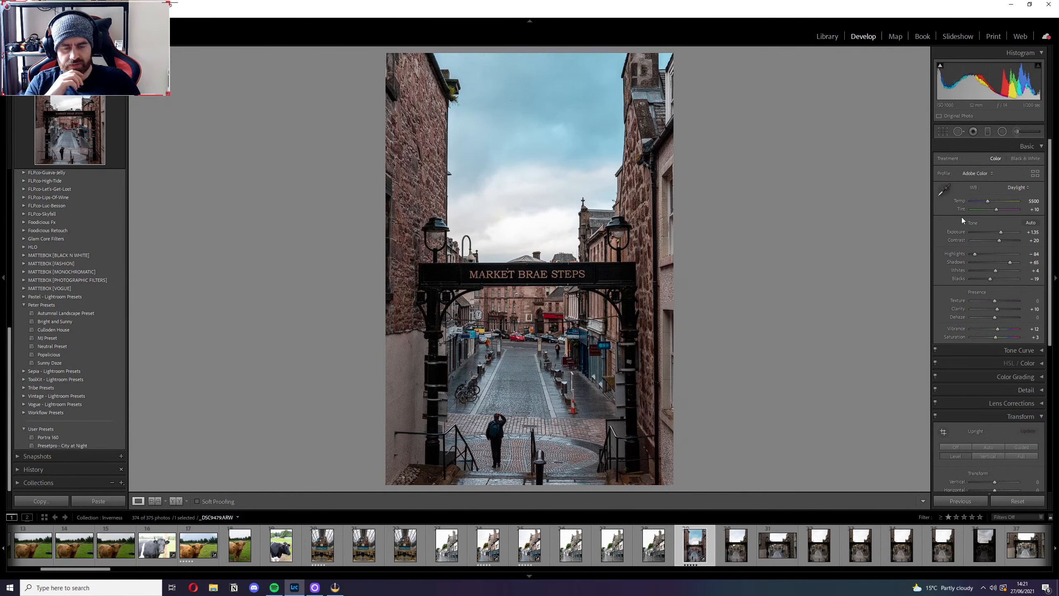
Compare the As Shot, Auto and Daylight white balance settings, and settle on As Shot.
click(1017, 188)
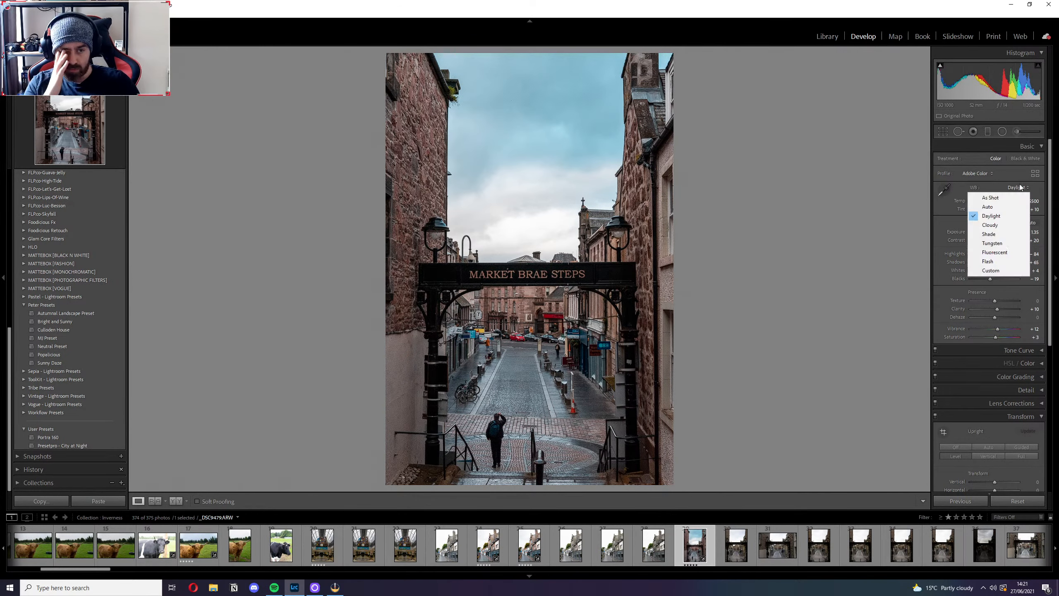
click(982, 199)
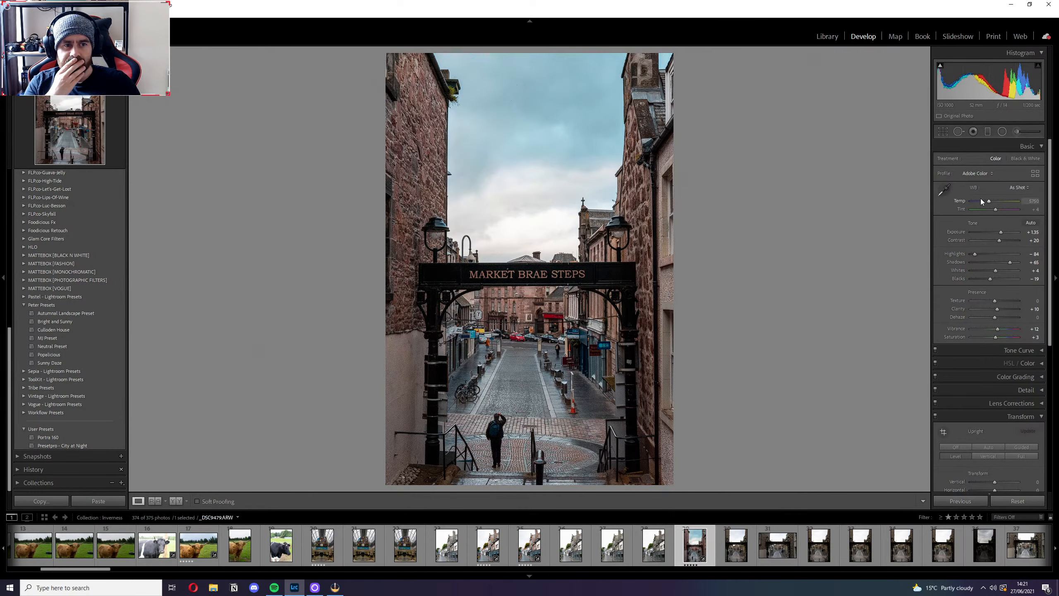
click(1012, 188)
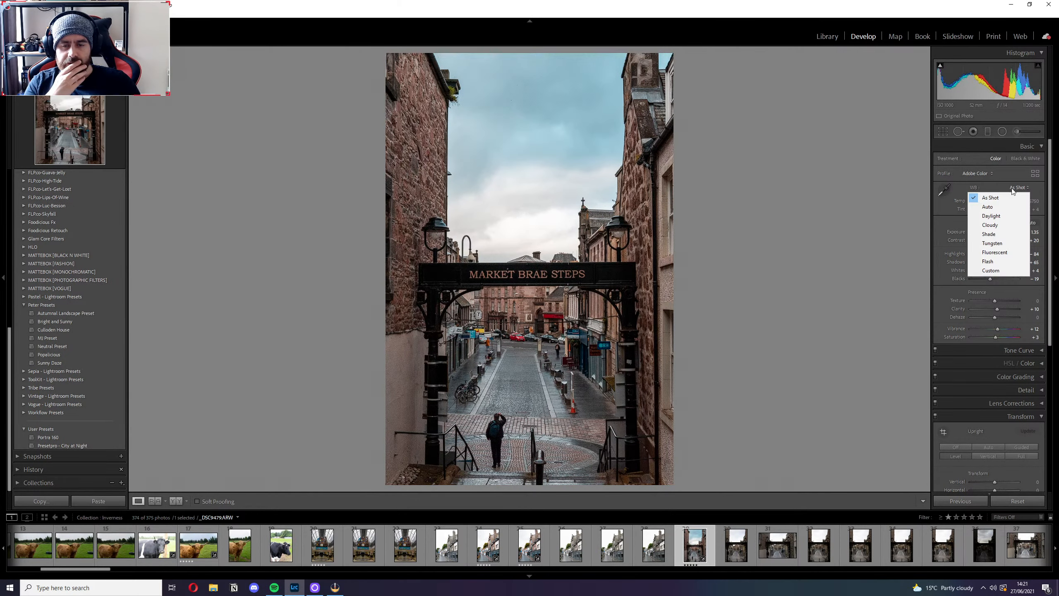
click(992, 208)
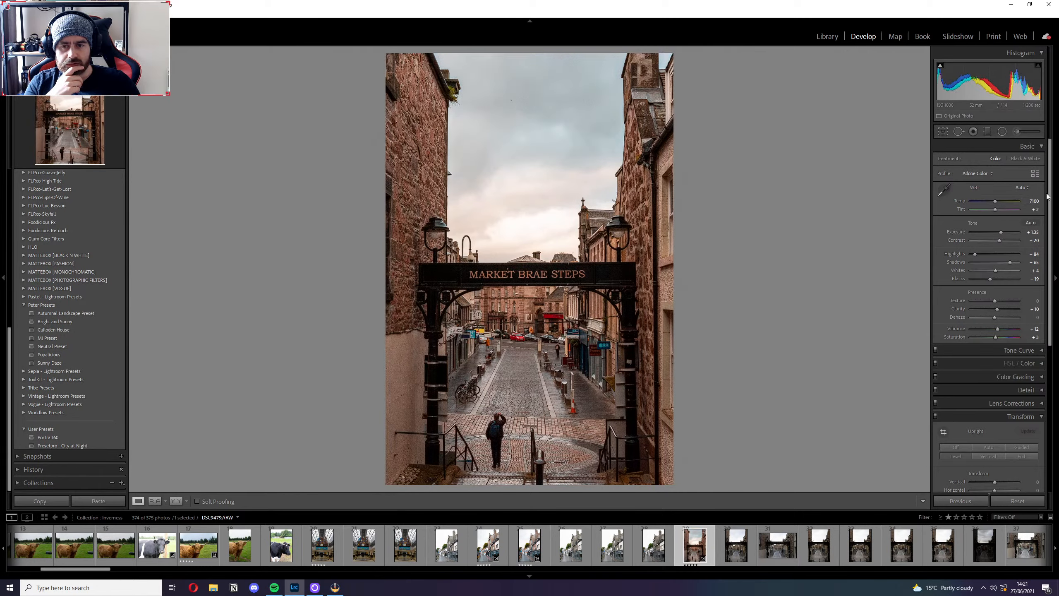
click(1020, 187)
click(1002, 198)
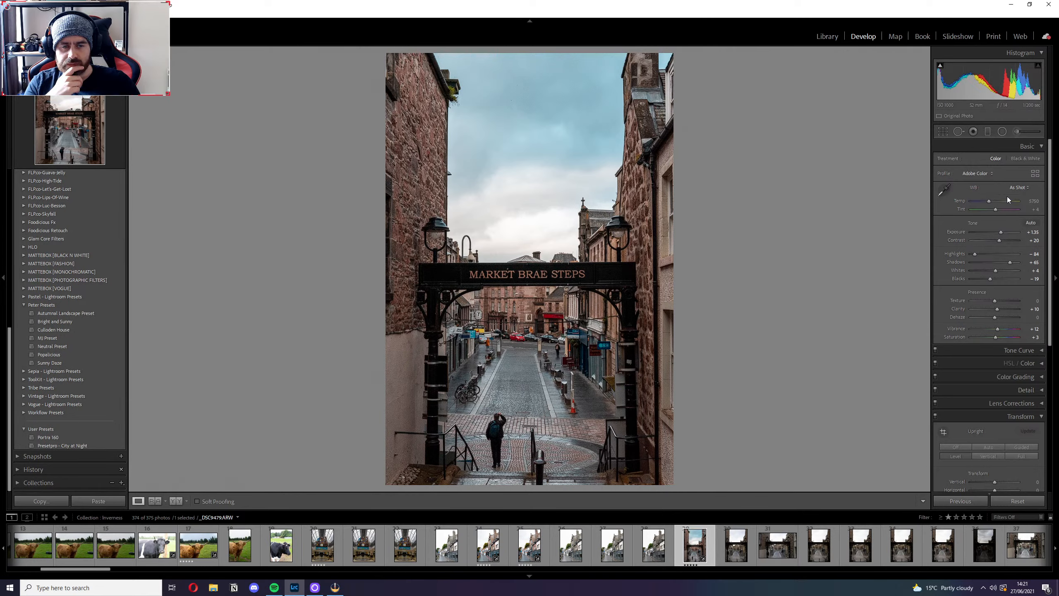
click(1020, 188)
click(1007, 216)
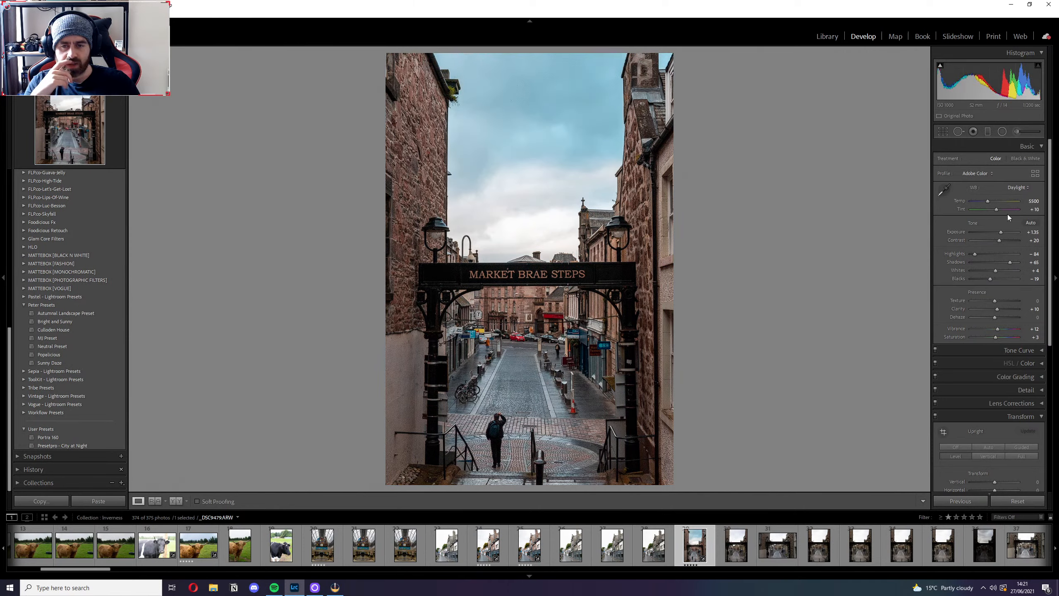
click(1017, 187)
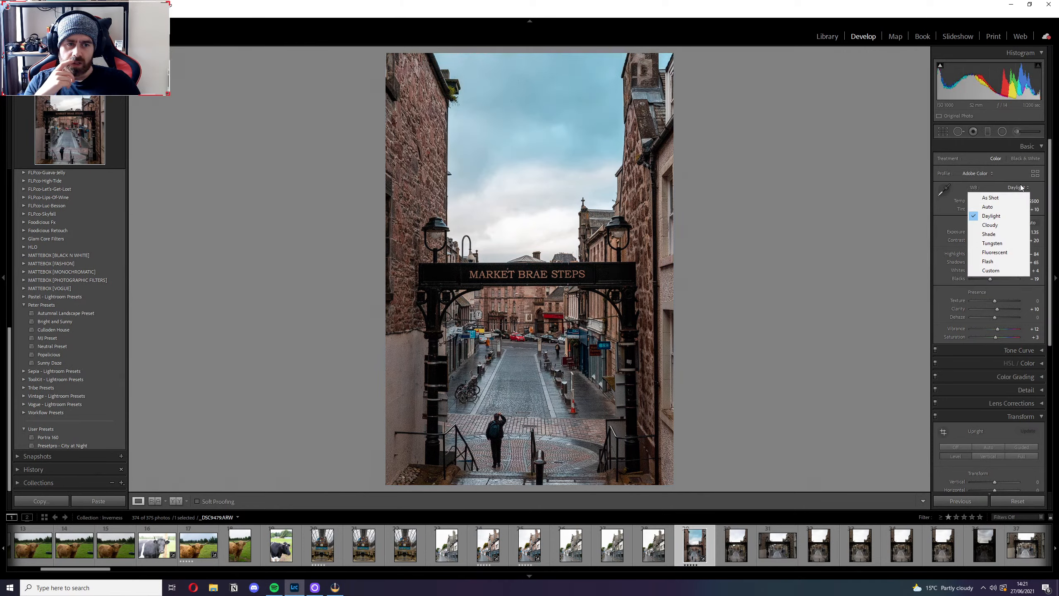
click(999, 198)
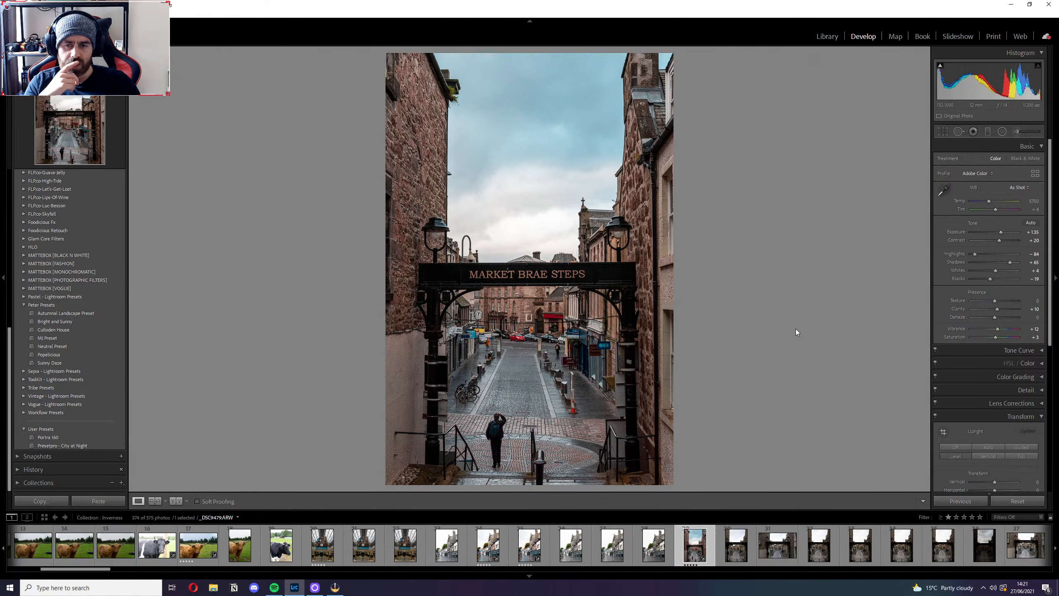
Inspect the street signs up close, raise Luminance noise reduction to about 15, and try its Contrast at about 20 before resetting that.
click(555, 318)
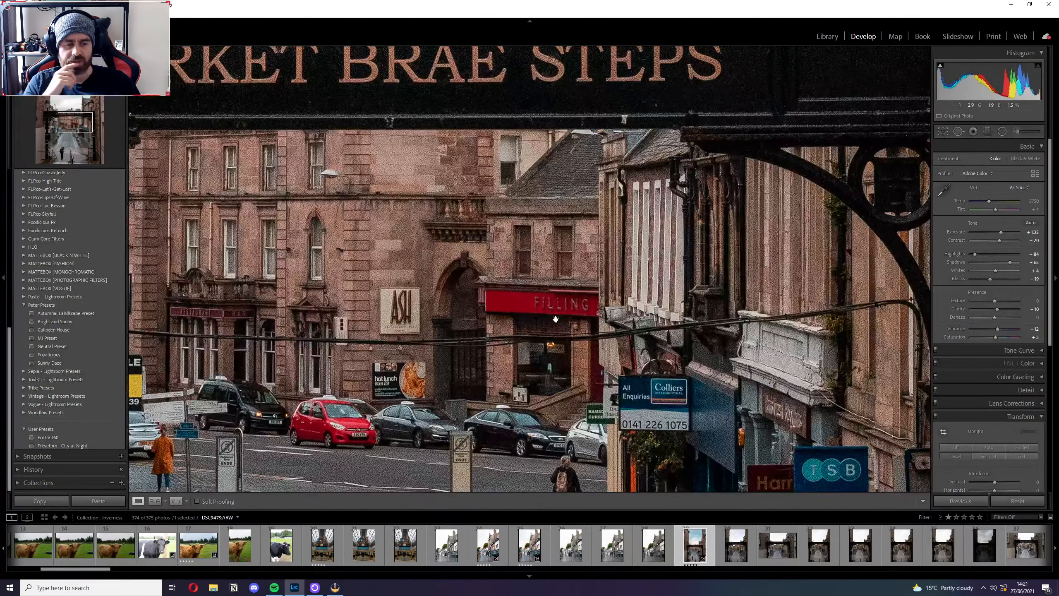
drag(690, 425, 708, 257)
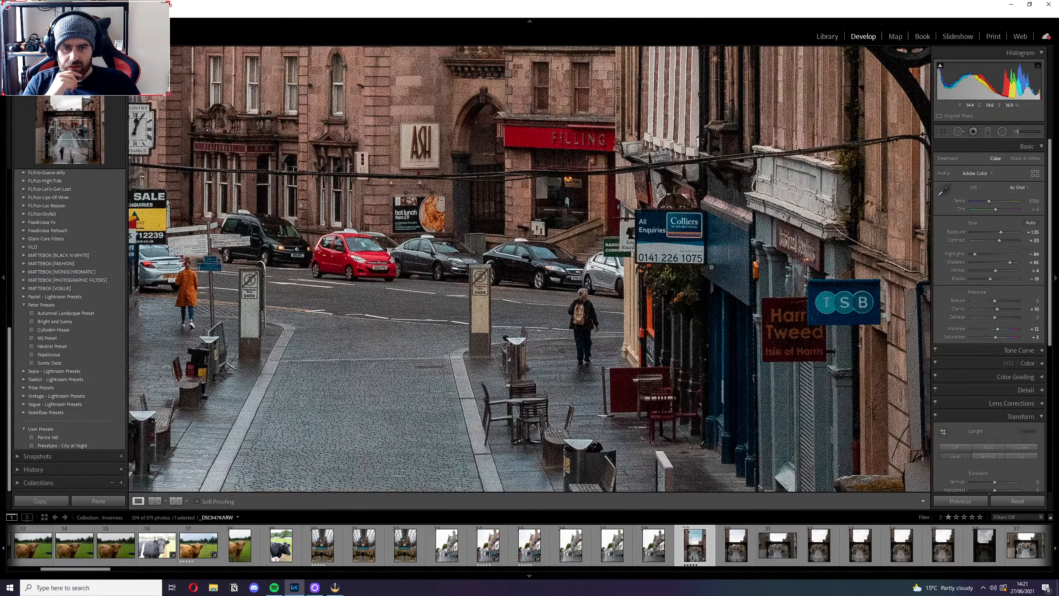
click(890, 360)
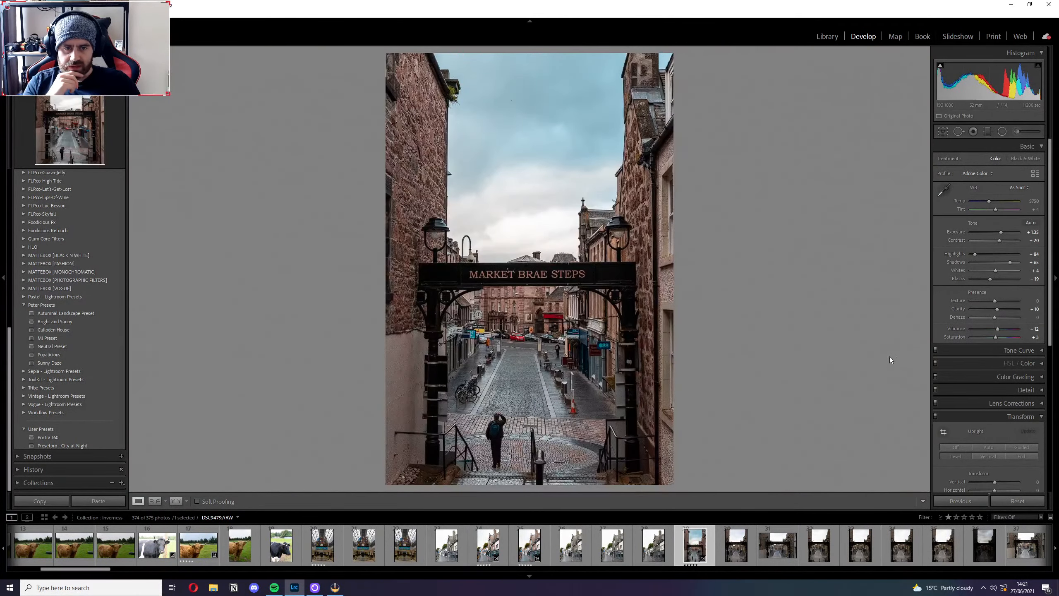
click(1040, 391)
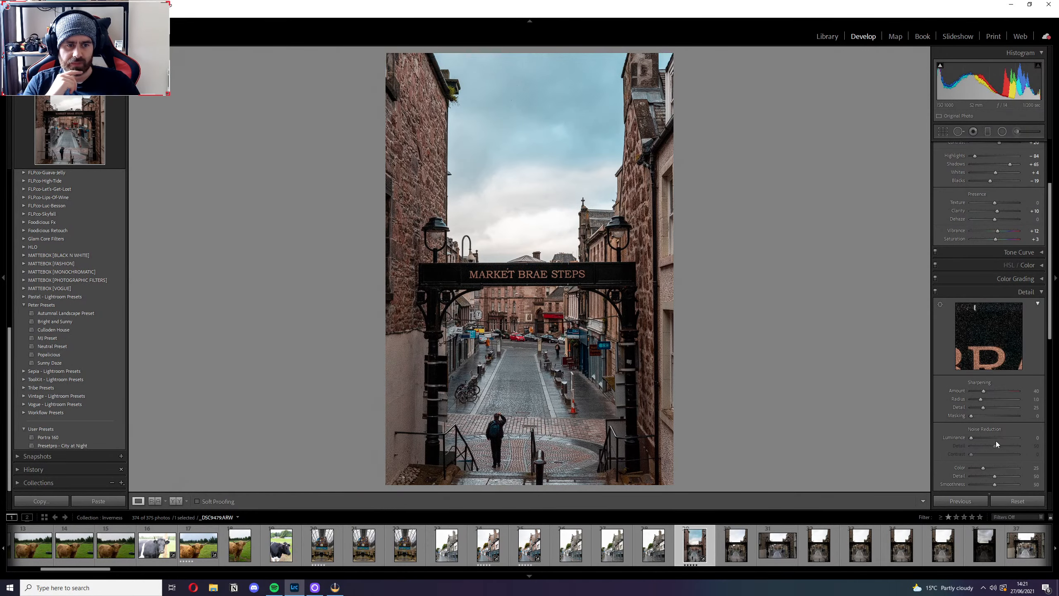
click(582, 328)
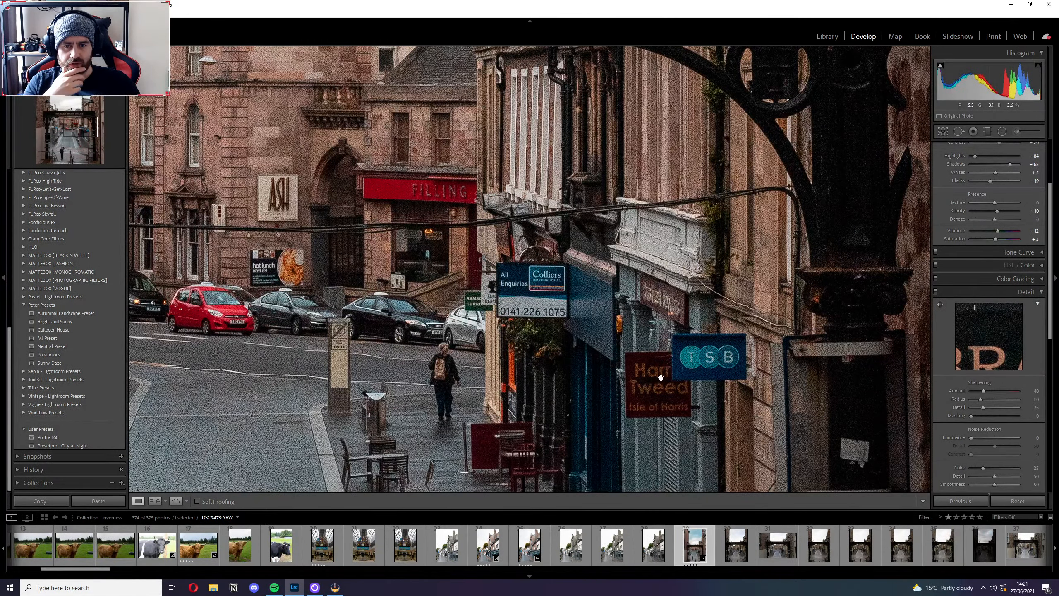
drag(971, 437, 977, 437)
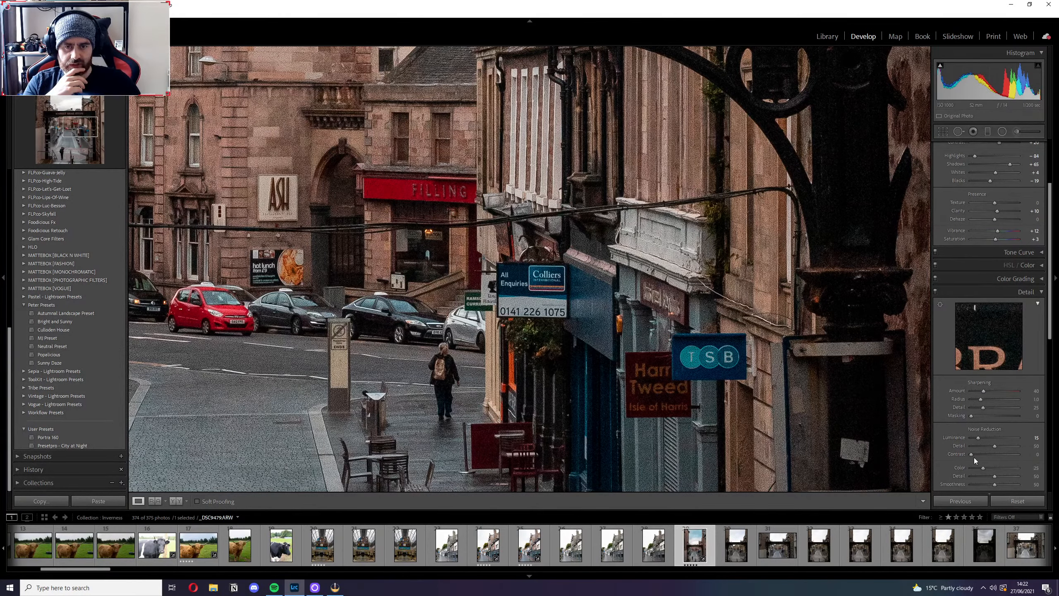
drag(973, 454, 978, 454)
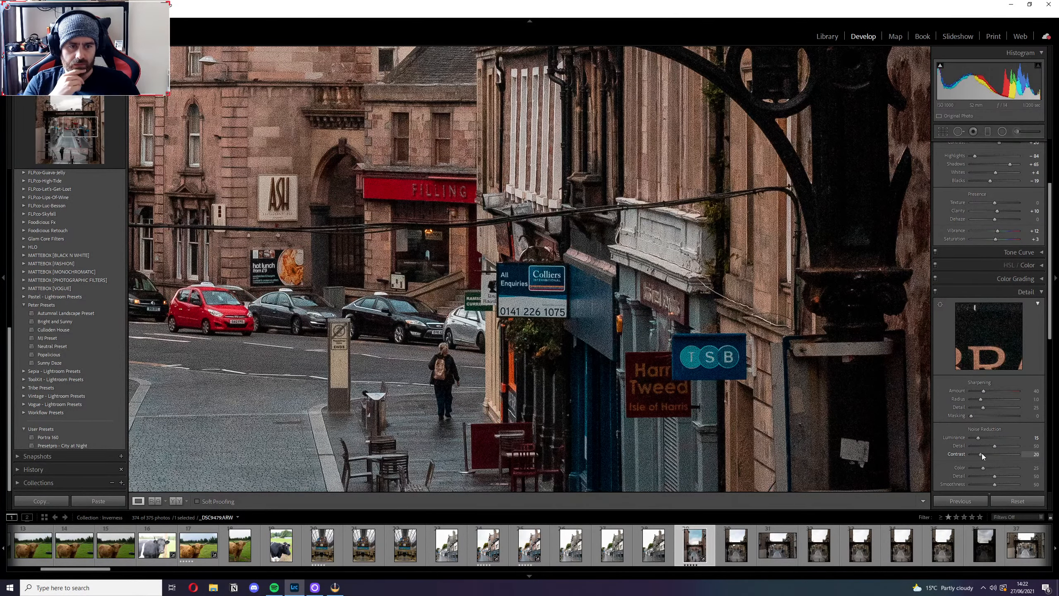
double_click(956, 453)
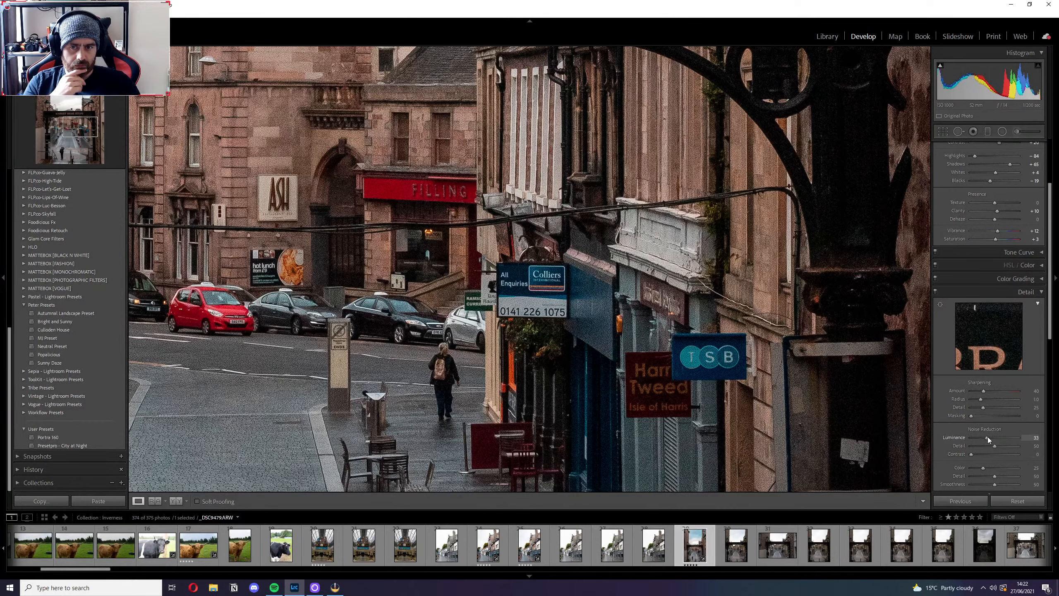
Set Luminance noise reduction to 35, and switch the Detail adjustments off to compare the whole photo.
drag(992, 438, 991, 437)
click(1037, 438)
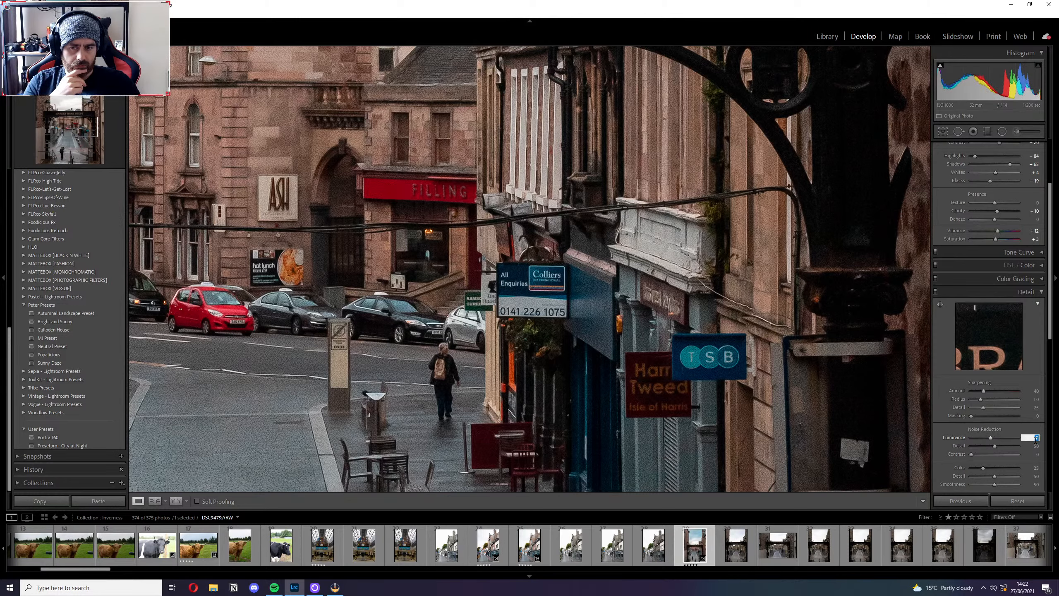
text(35)
key(Return)
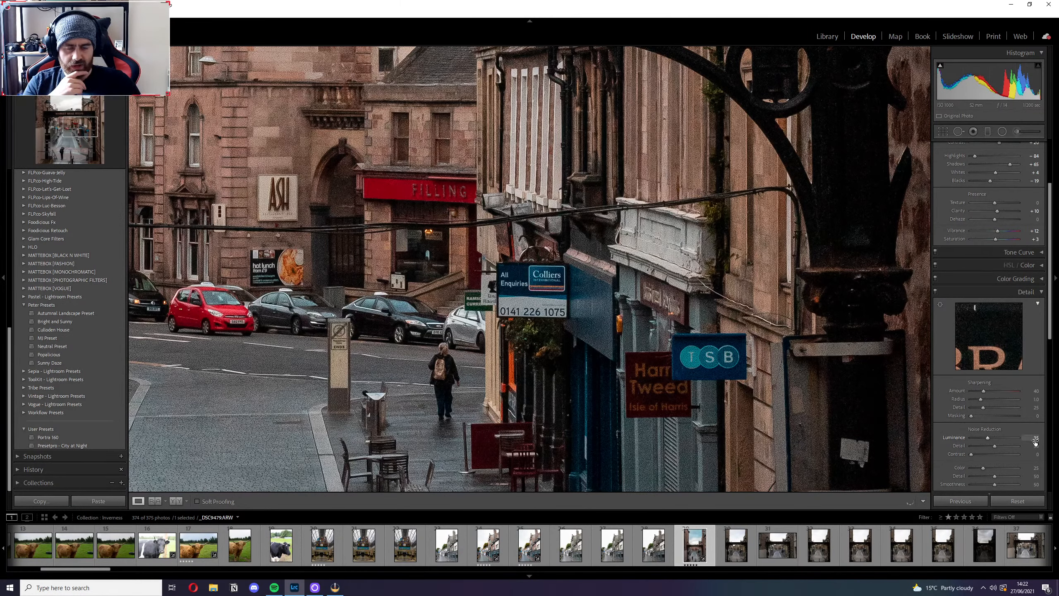
click(591, 374)
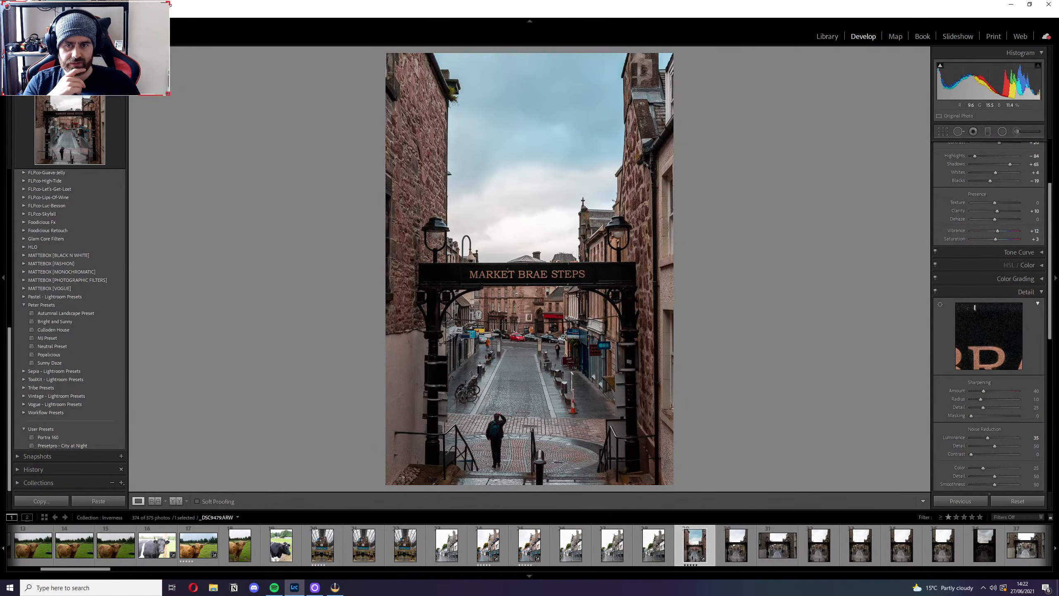
click(934, 291)
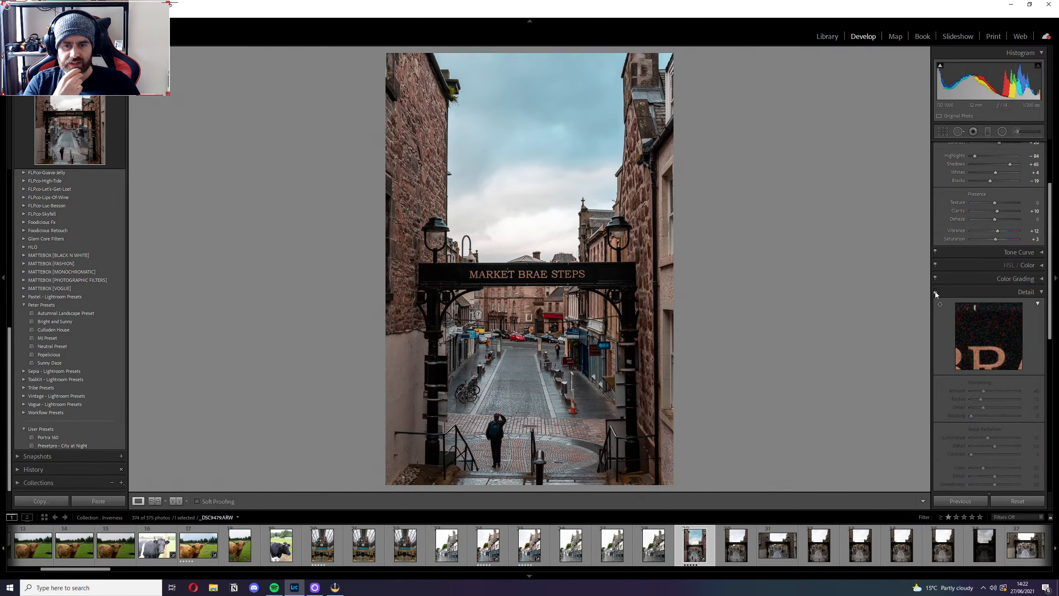
Turn the Detail adjustments off and on while viewing the street signs up close, leaving them enabled.
click(935, 291)
click(604, 350)
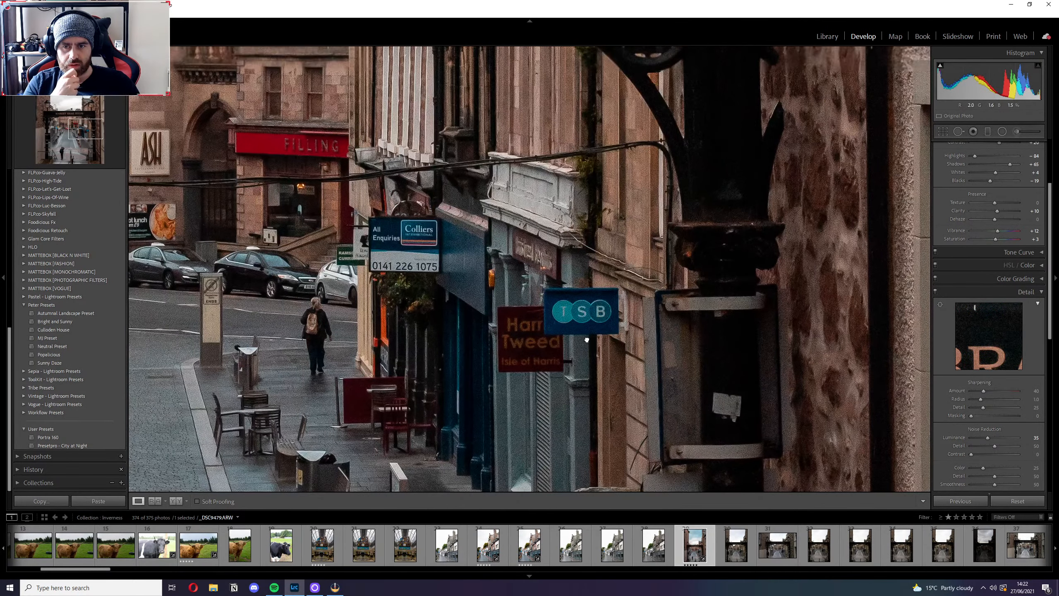
click(935, 292)
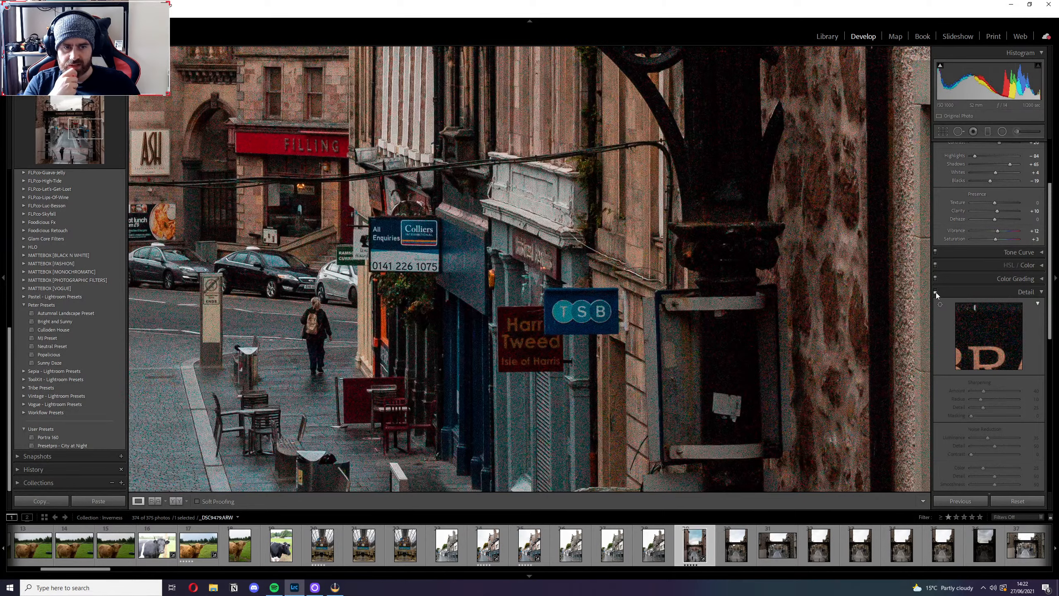
click(936, 292)
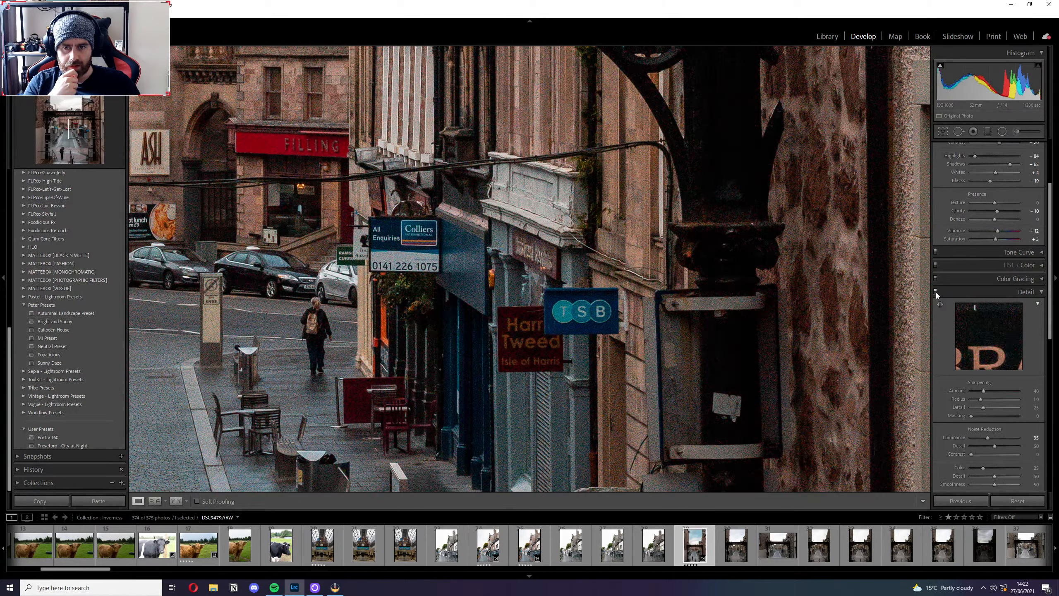
click(935, 292)
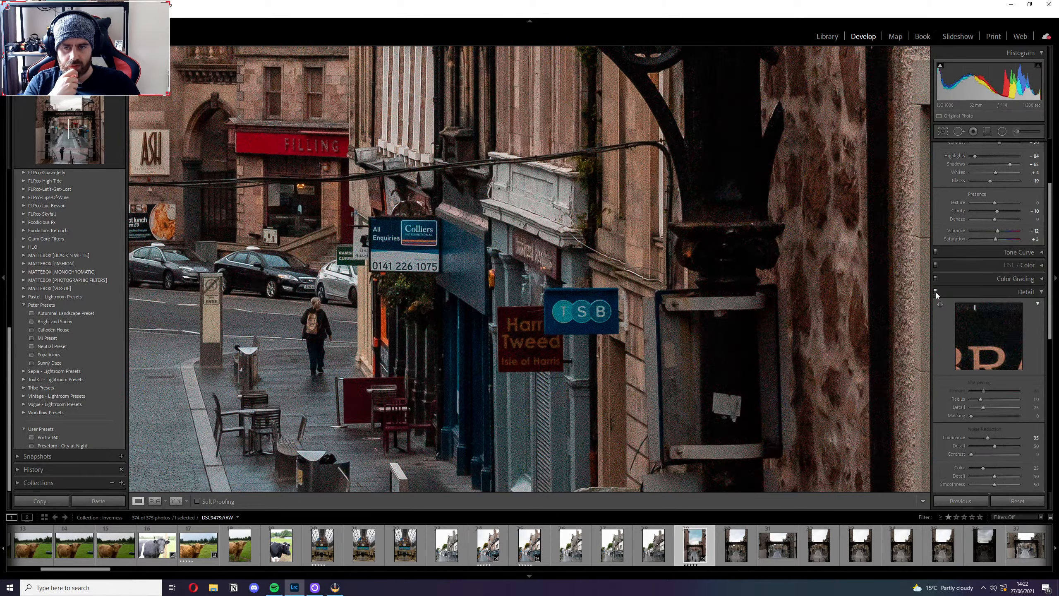
click(936, 292)
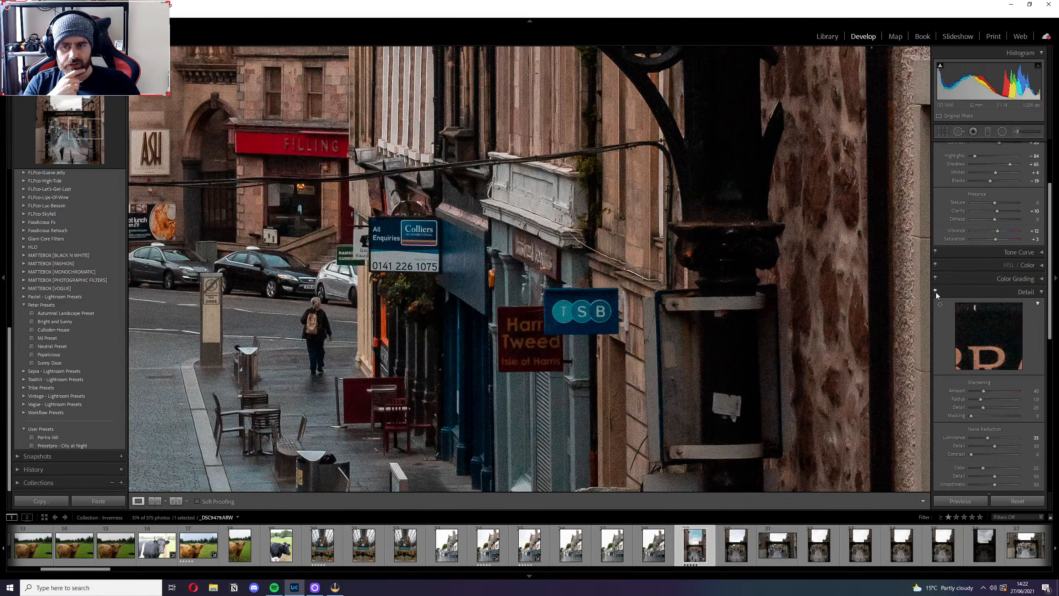
click(935, 292)
click(936, 292)
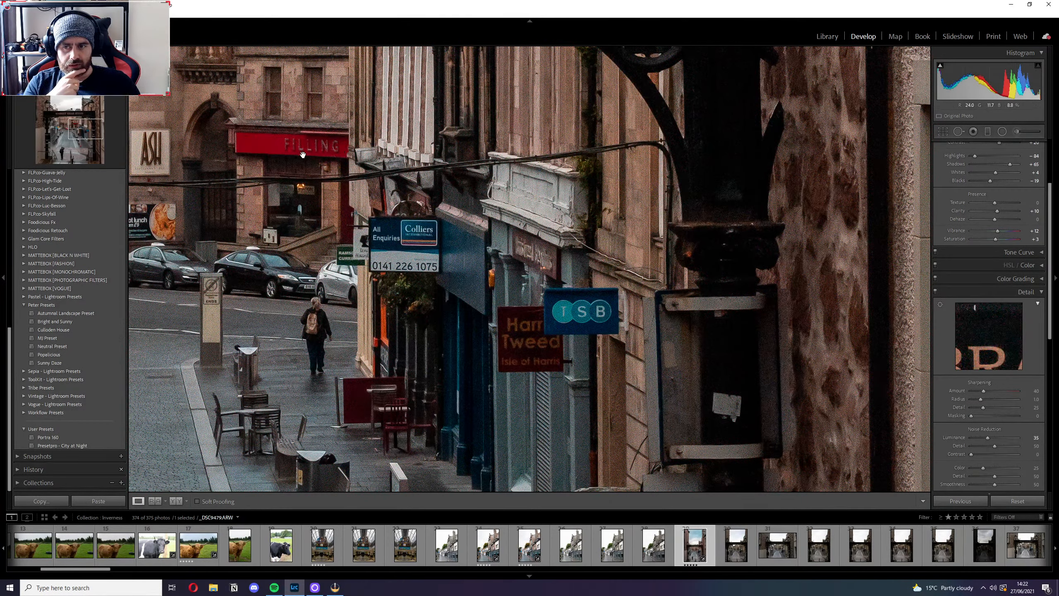
click(935, 292)
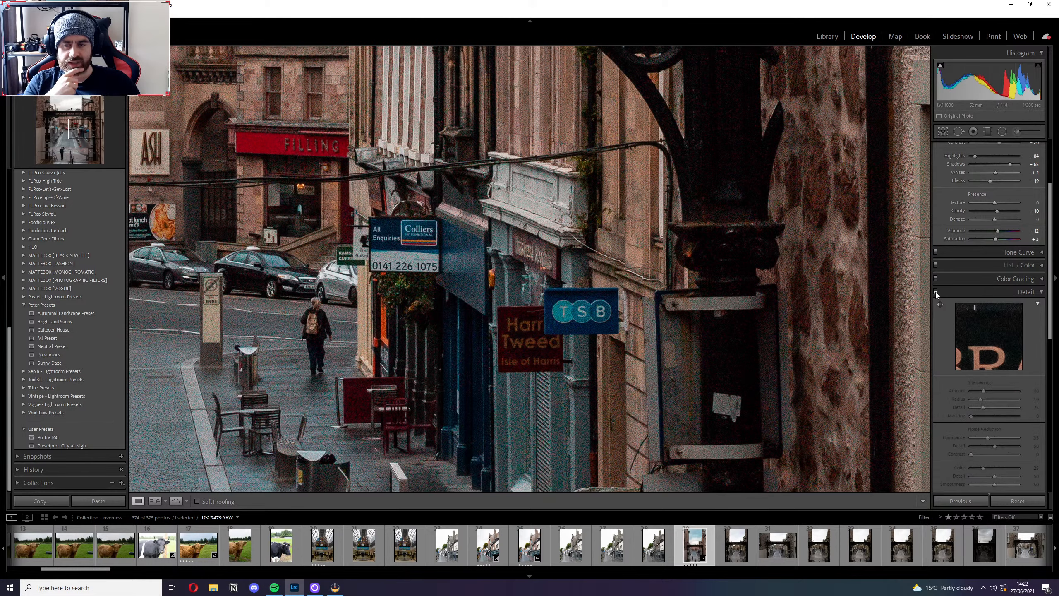
click(935, 292)
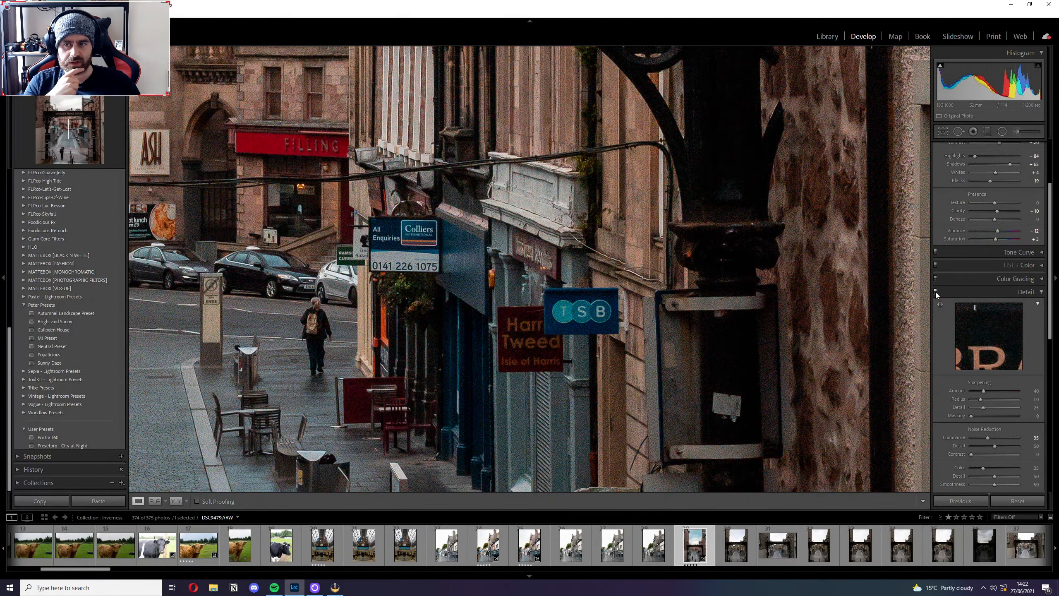
click(308, 222)
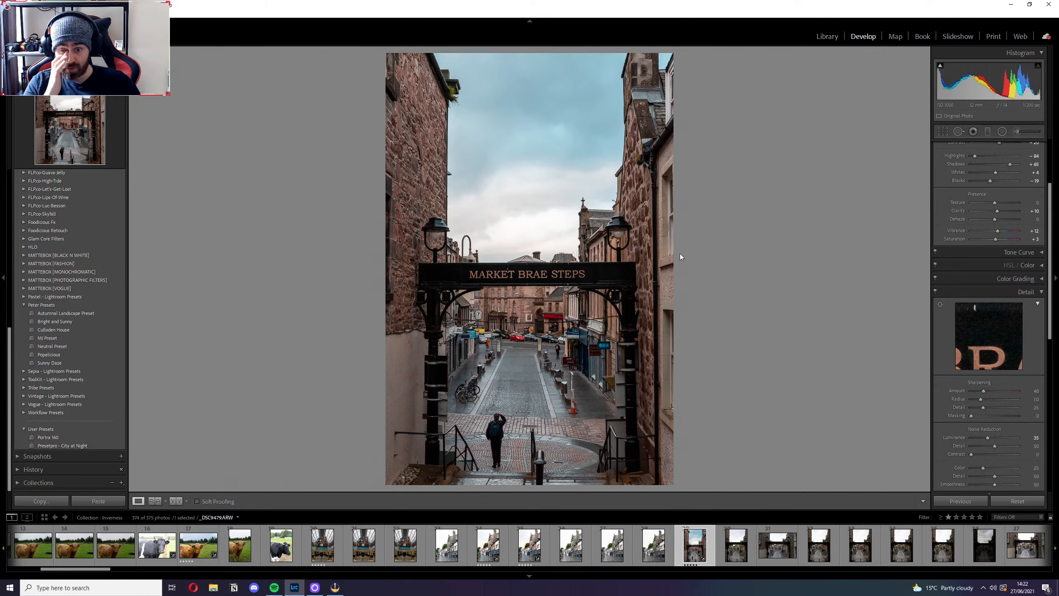
Try a 4 x 5 / 8 x 10 crop repositioned toward the photo's lower part, and undo it.
click(942, 131)
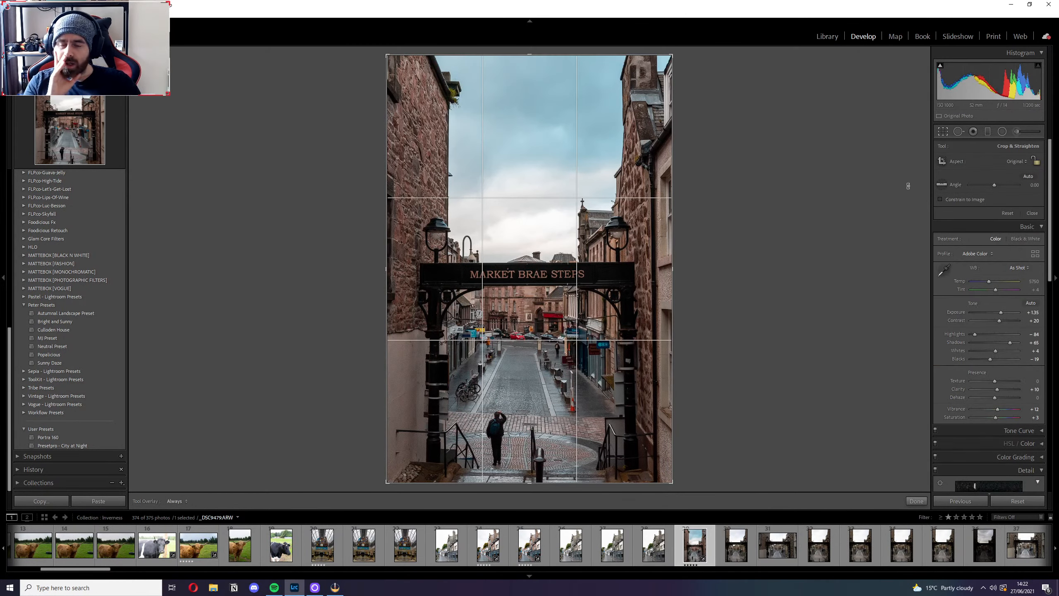
click(1021, 161)
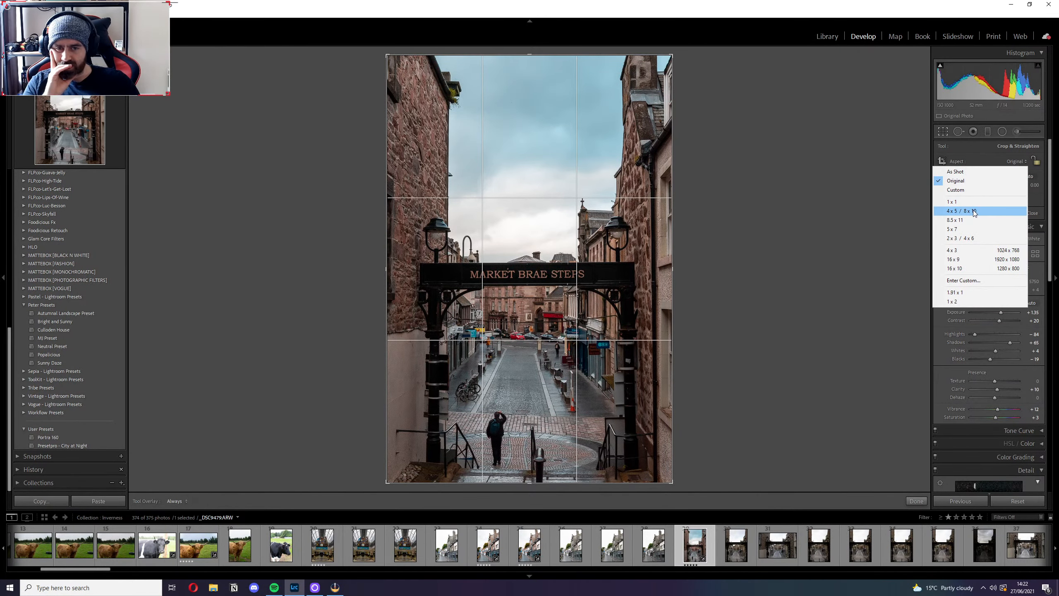
click(984, 211)
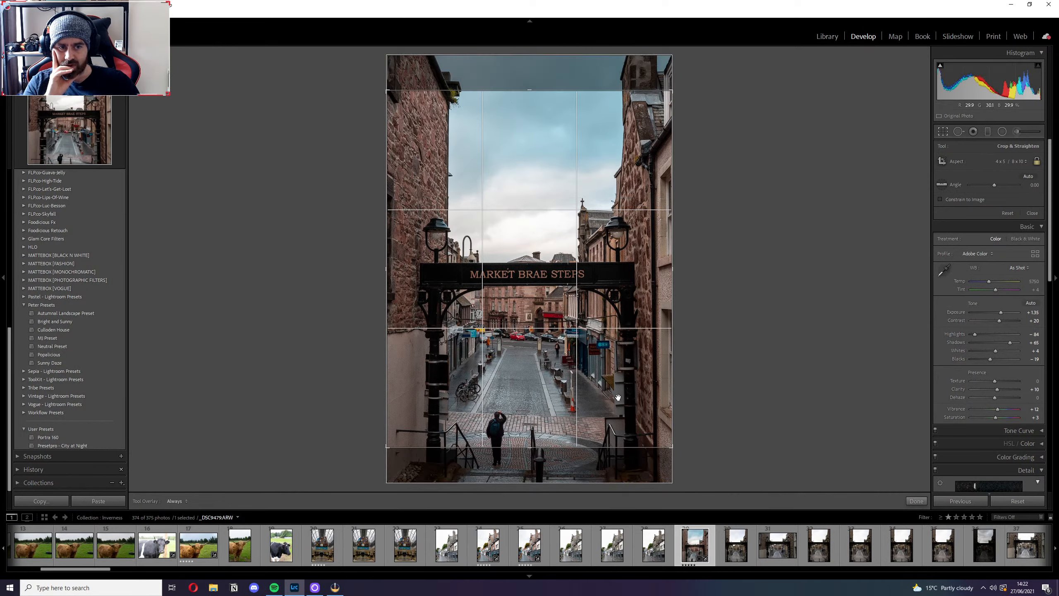
drag(617, 395, 622, 369)
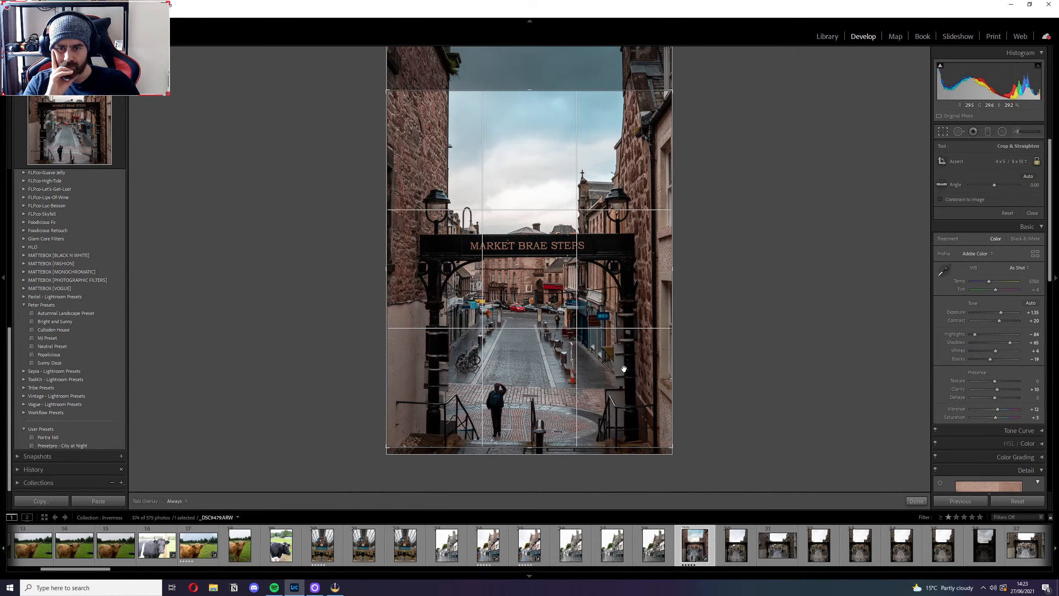
click(914, 502)
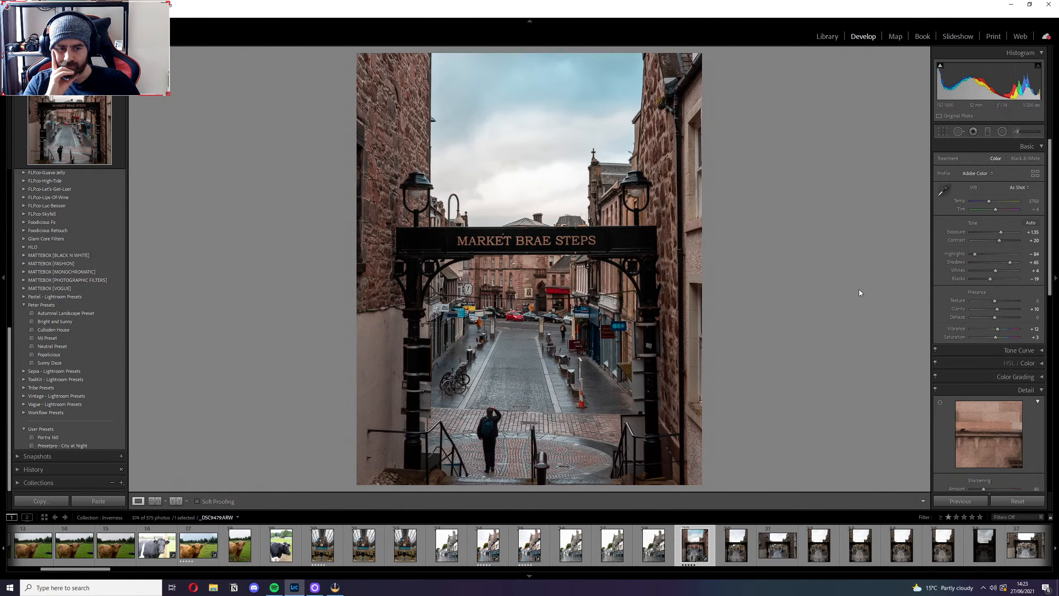
key(ctrl+z)
key(ctrl+z)
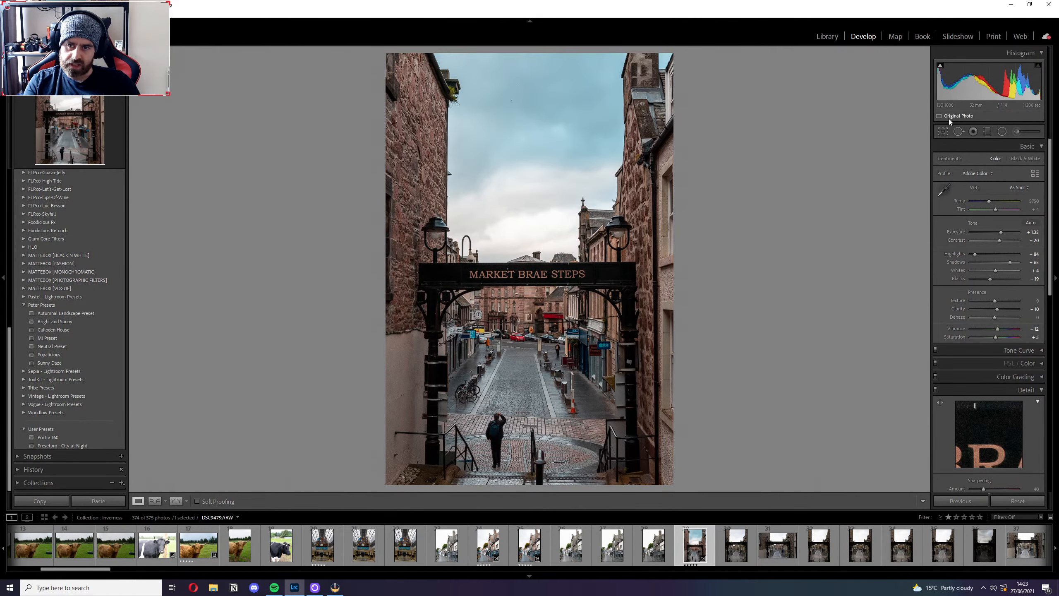
Try an 8.5 x 11 crop on the photo, and set the crop aspect back to As Shot.
click(942, 132)
click(1012, 162)
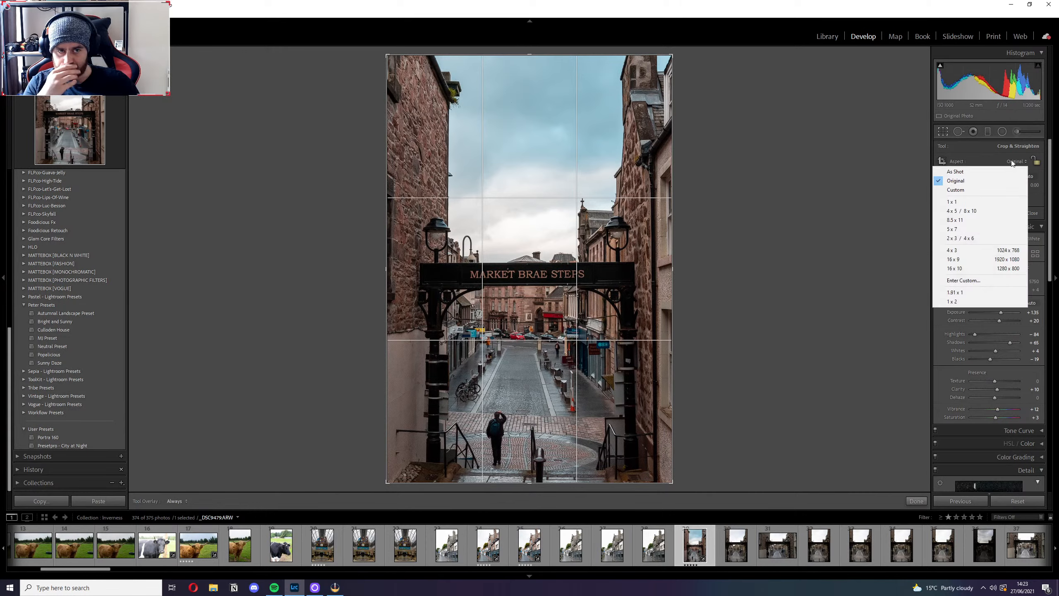
click(959, 220)
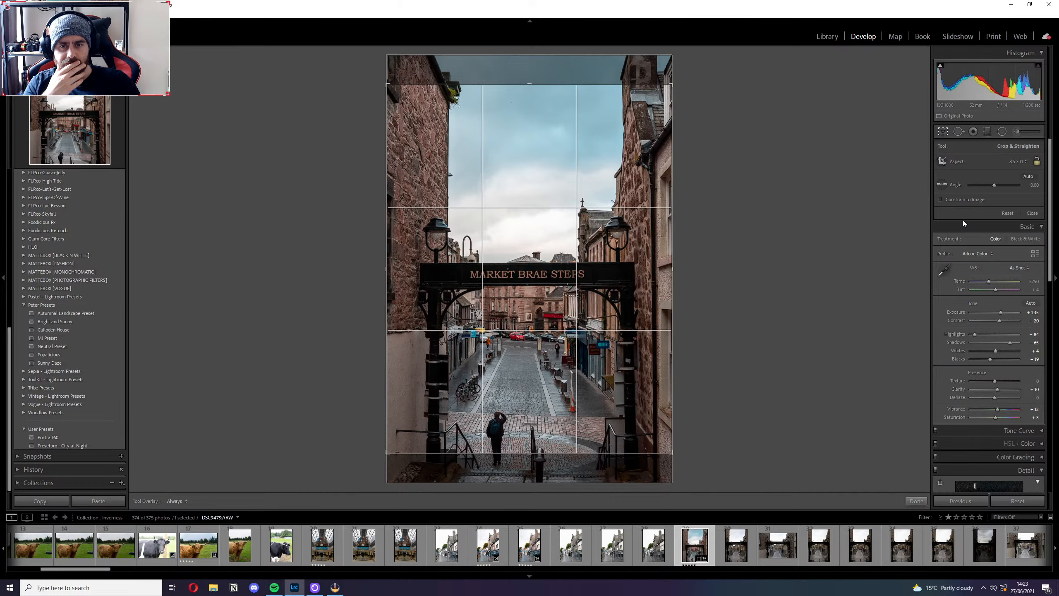
click(944, 131)
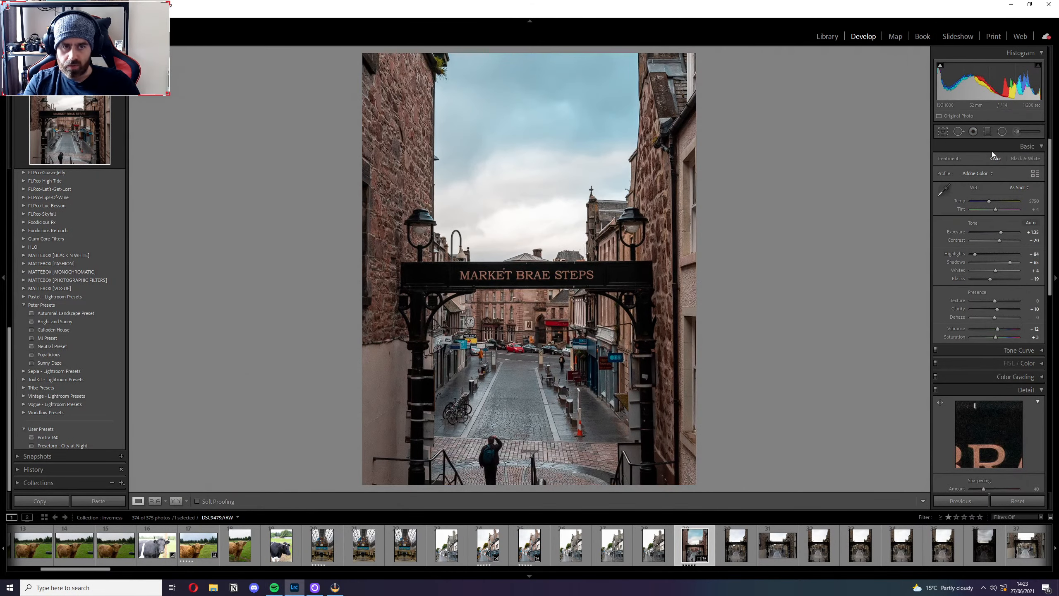
click(945, 132)
click(1020, 164)
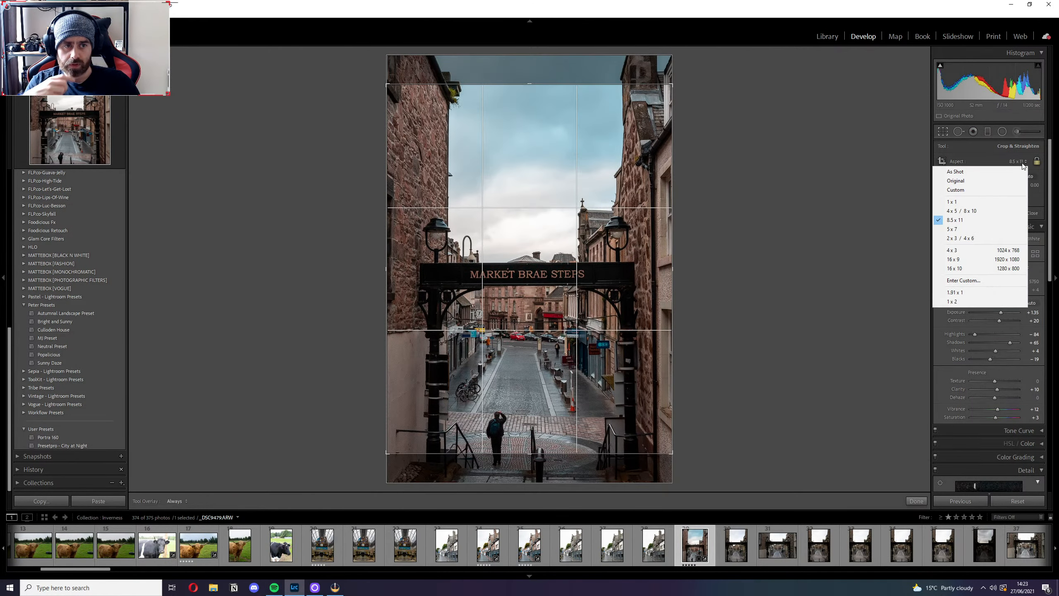
click(979, 172)
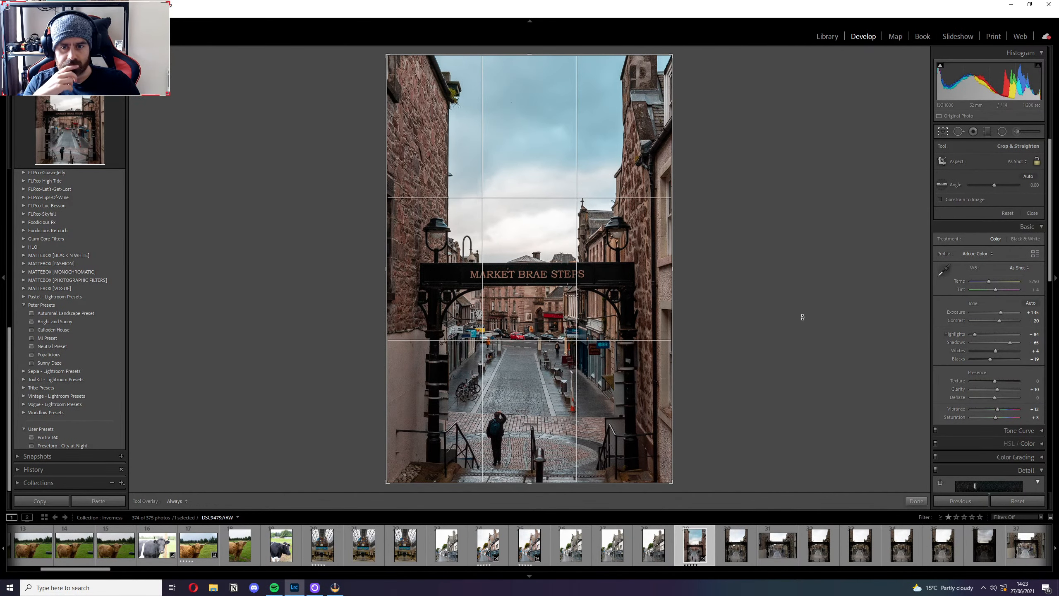
click(943, 133)
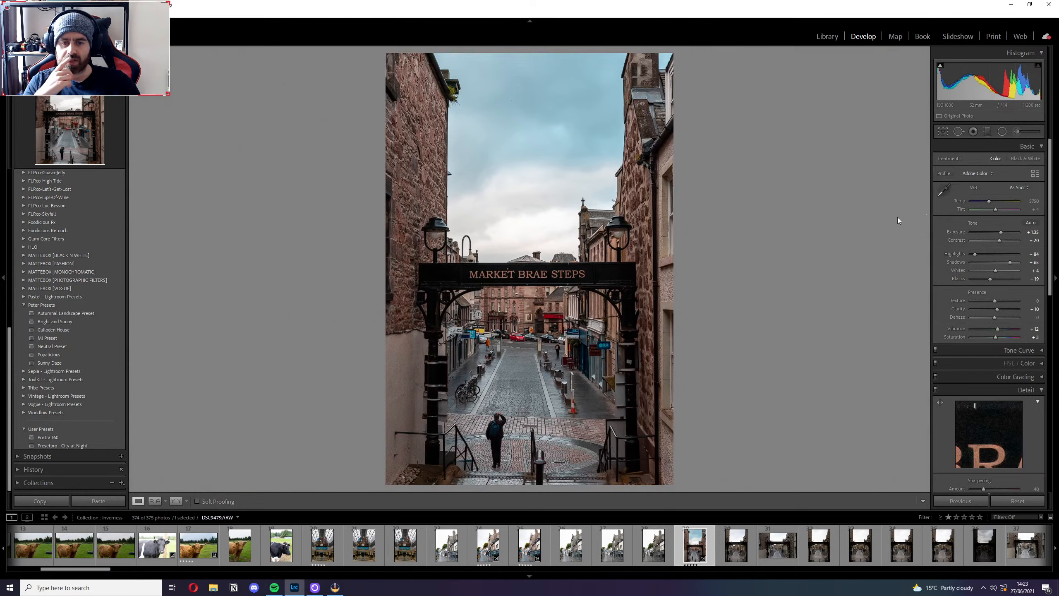
Inspect the archway ironwork and the shopfronts along the street up close.
click(801, 330)
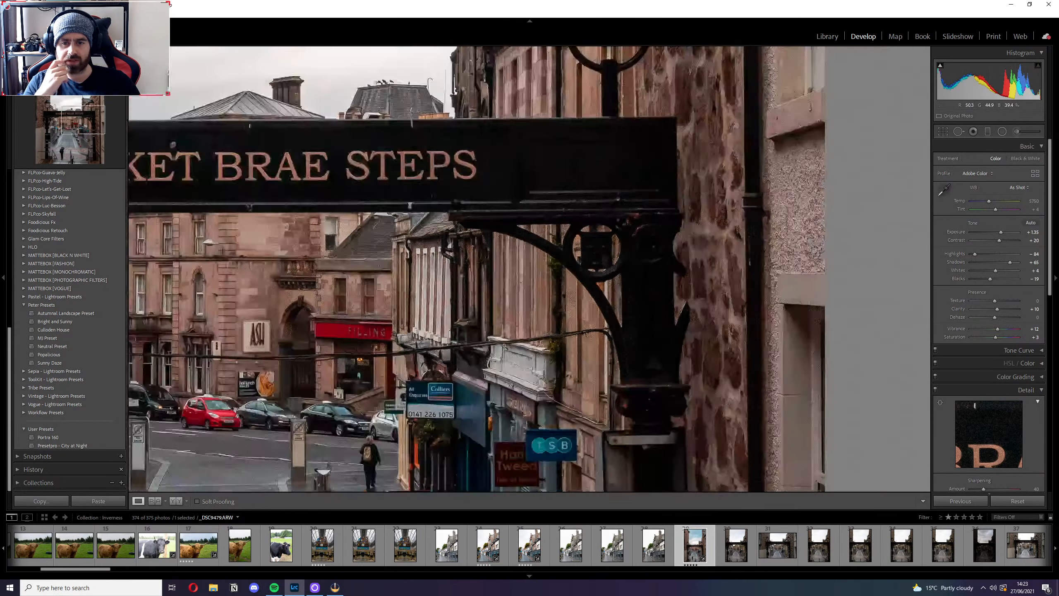
click(505, 347)
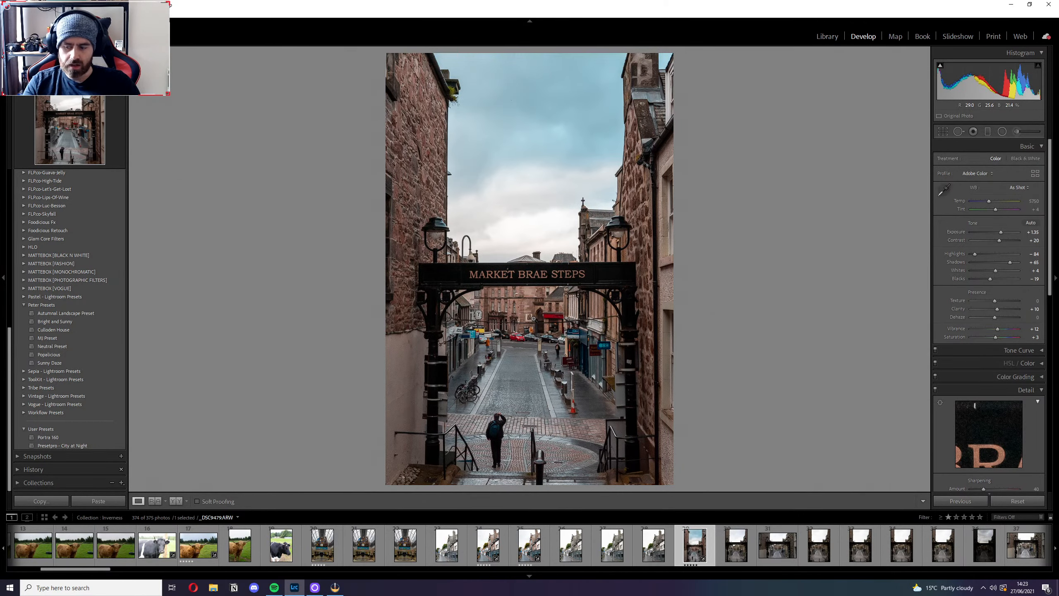
click(461, 361)
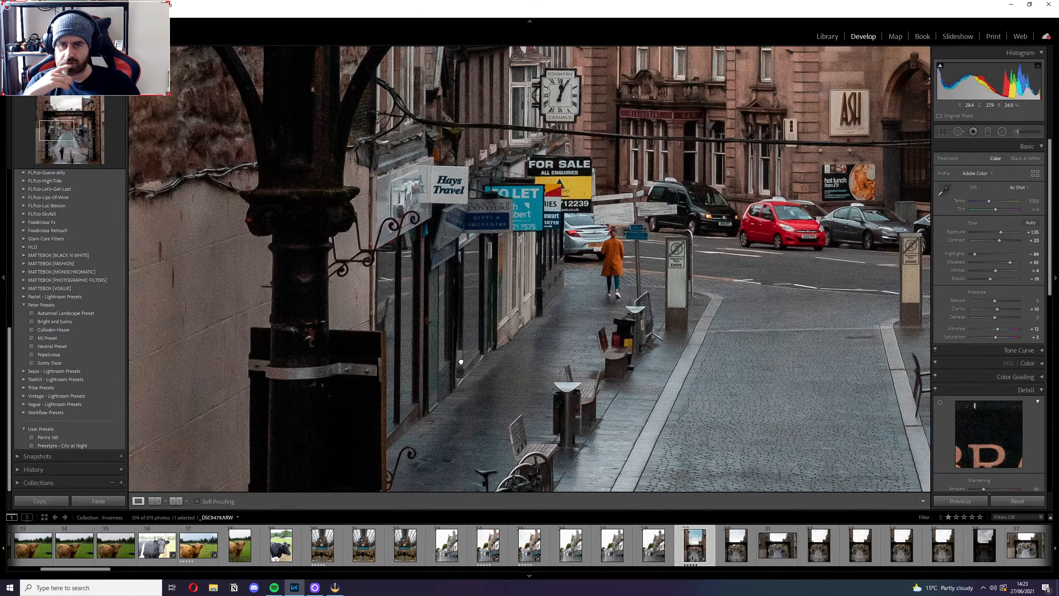
click(461, 361)
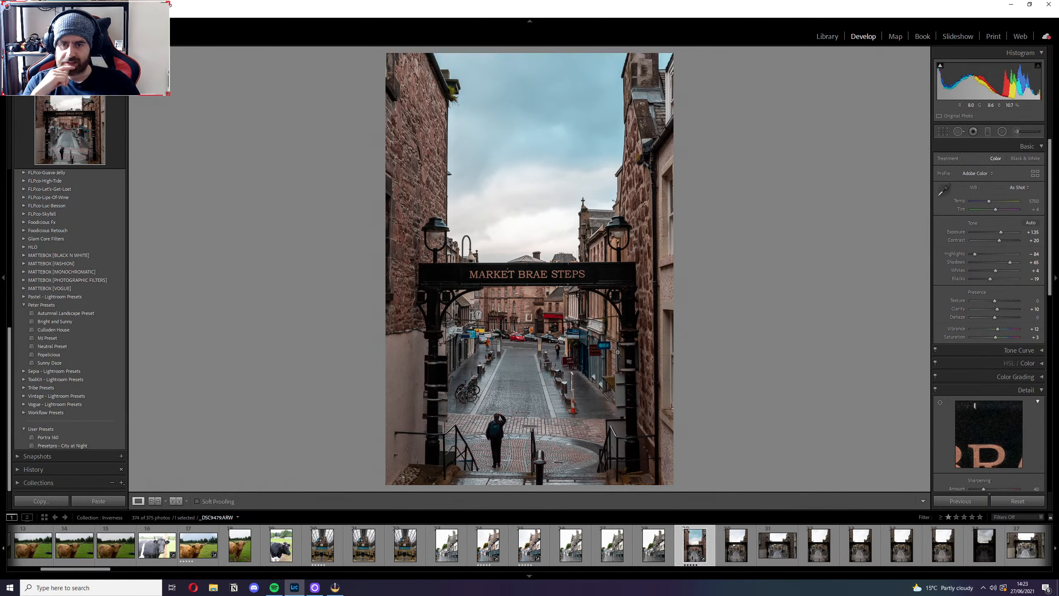
Browse the nearby Market Brae Steps shots, open the first very dark one, auto-adjust its tone and inspect the street up close.
scroll(830, 553, down, 3)
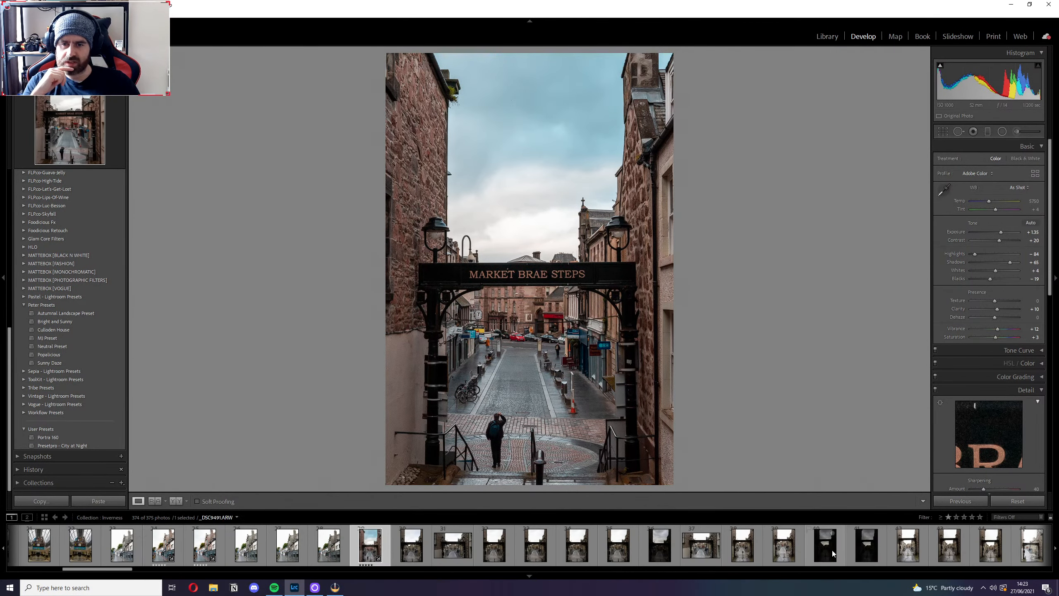
click(744, 555)
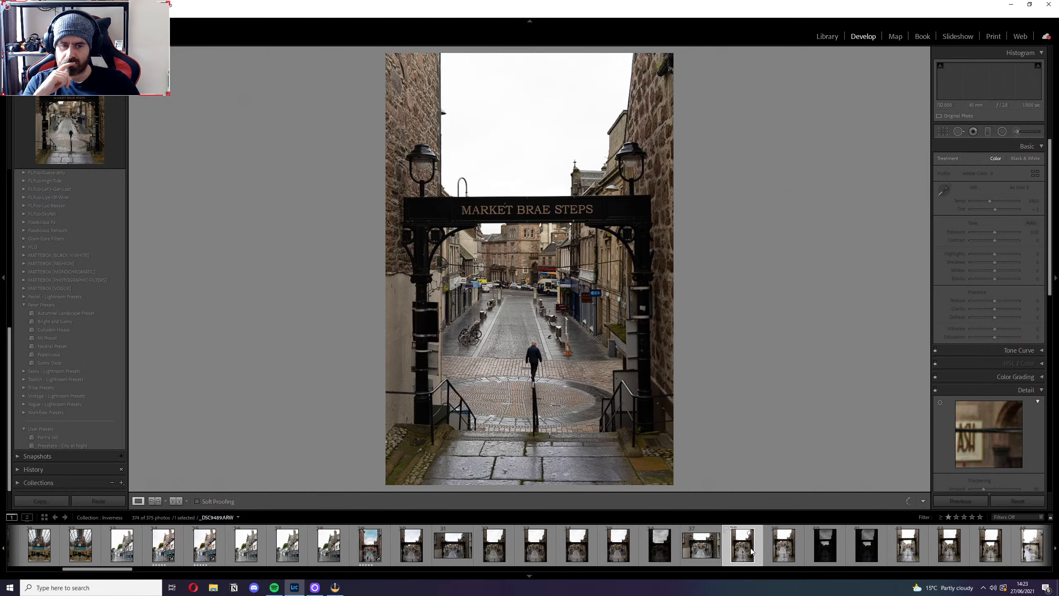
click(827, 550)
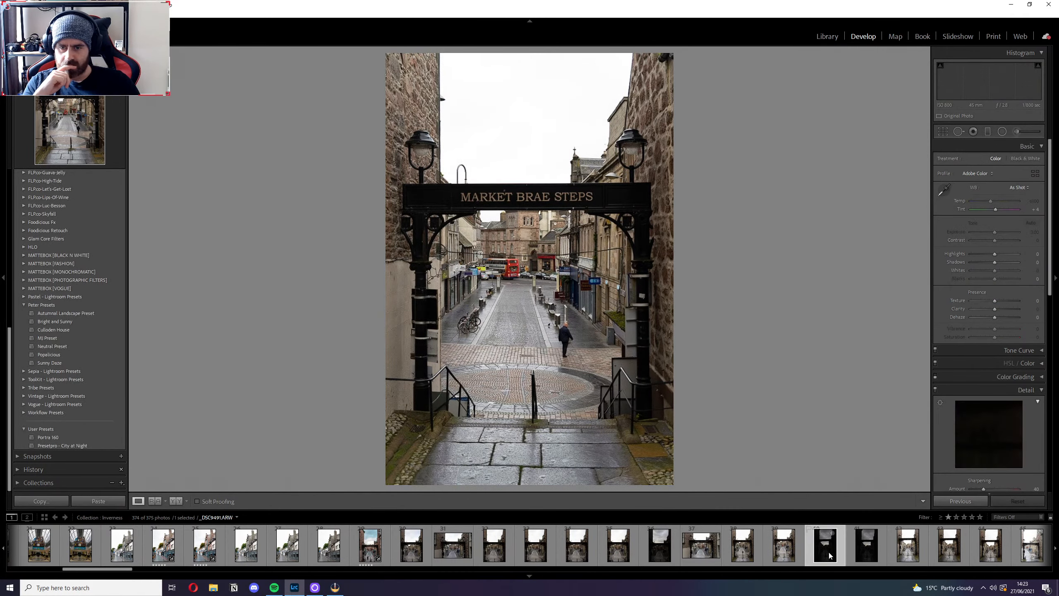
click(867, 550)
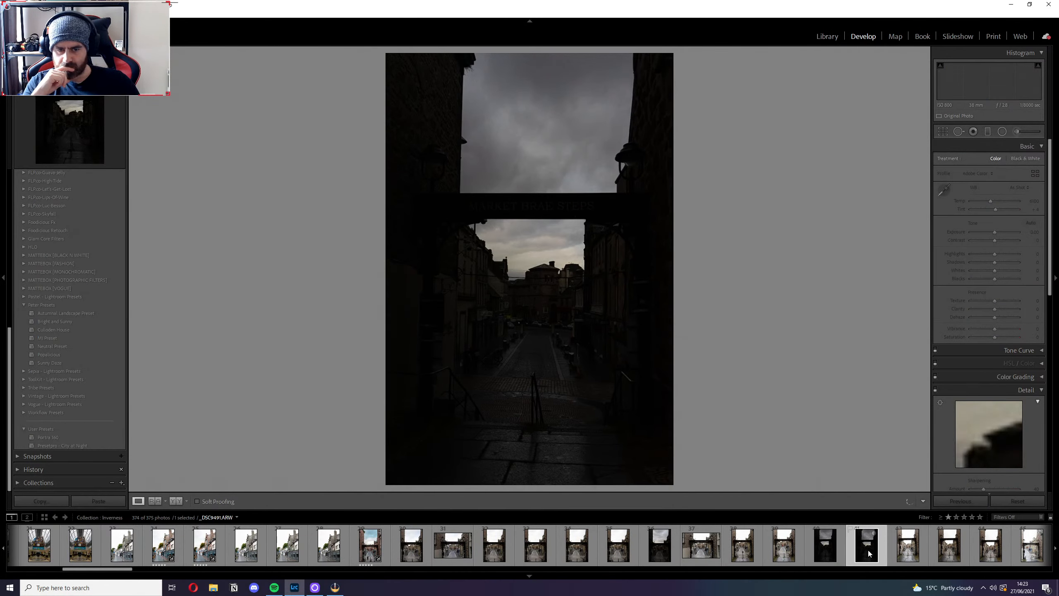
click(822, 554)
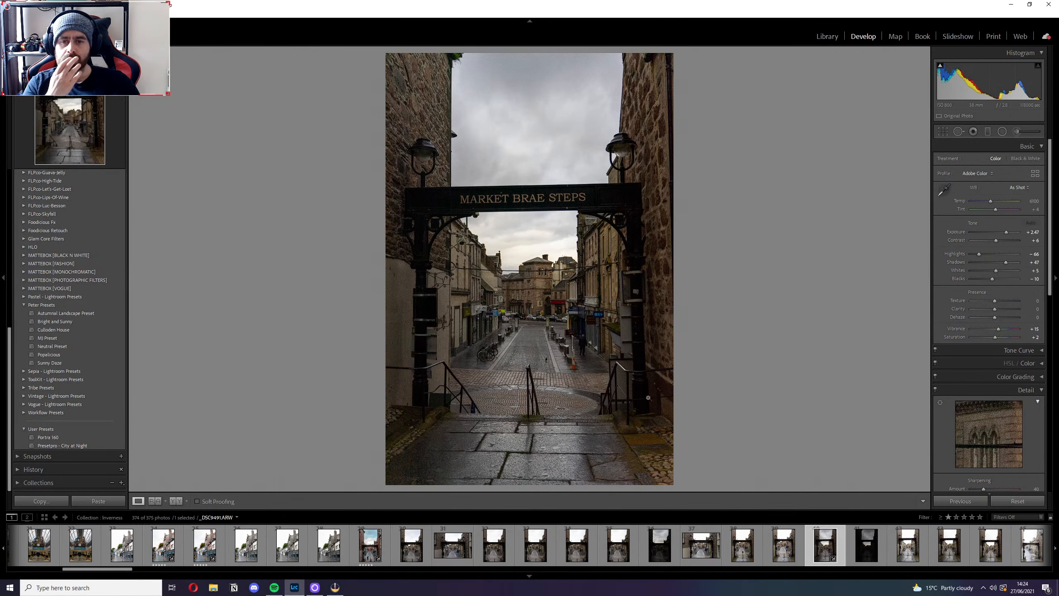
click(521, 292)
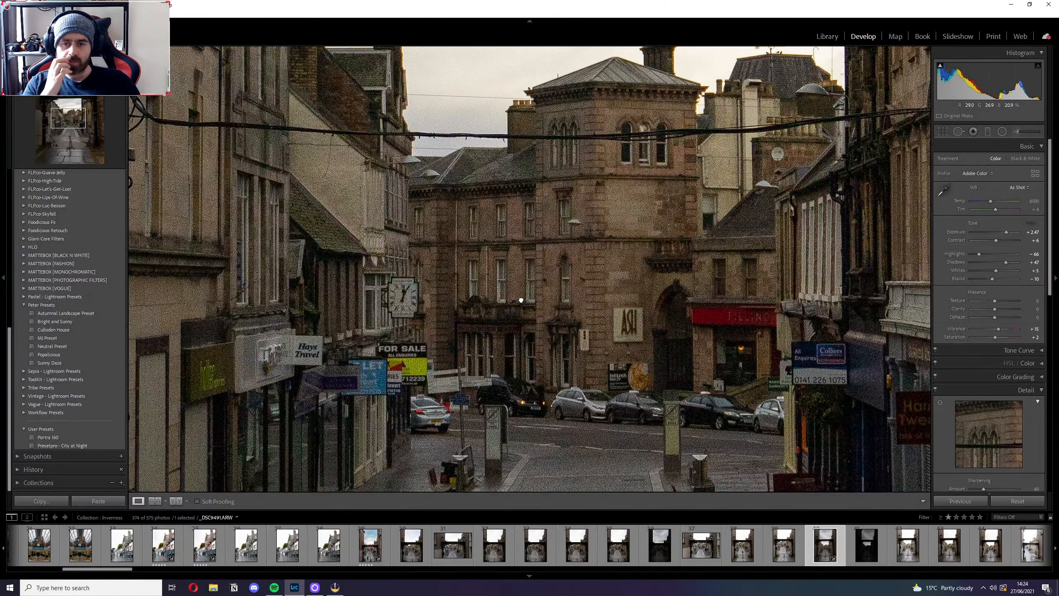
click(521, 300)
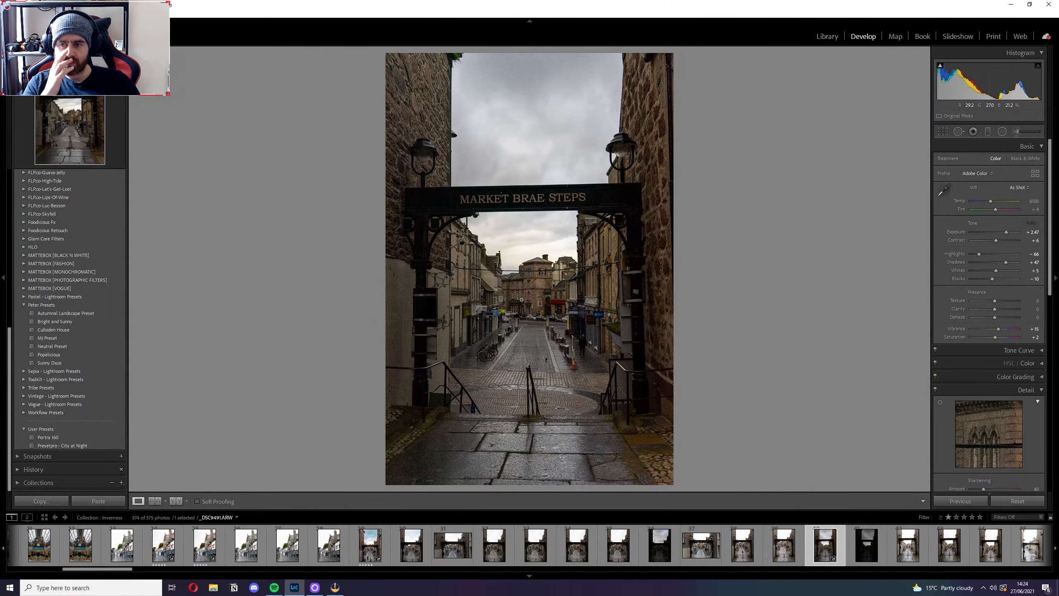
Apply the Autumnal Landscape Preset to the dark photo, set Exposure to +3.70 and lower it slightly.
click(61, 315)
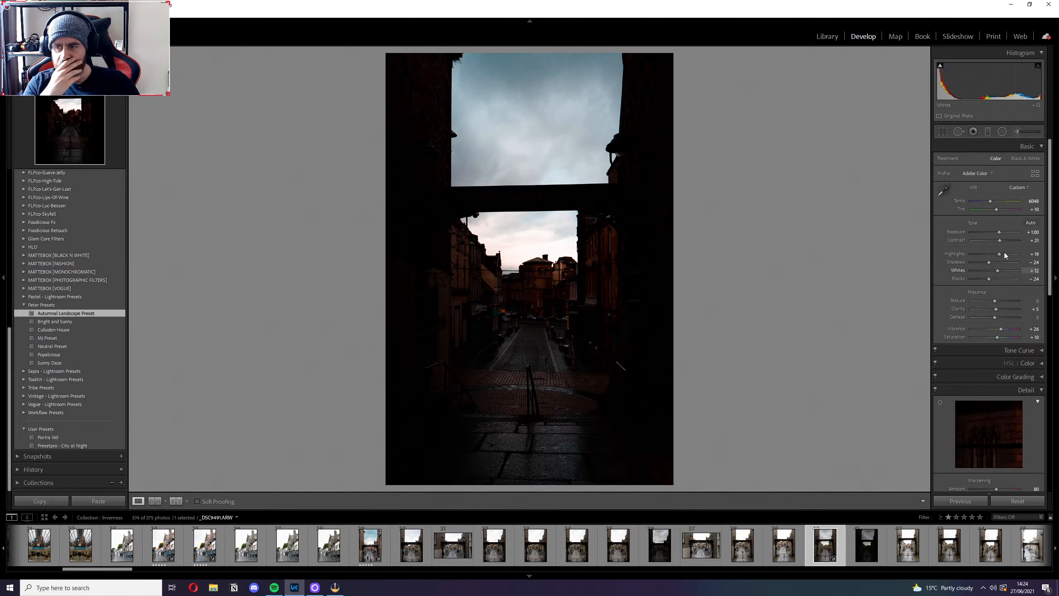
click(1029, 232)
text(3.7)
key(Return)
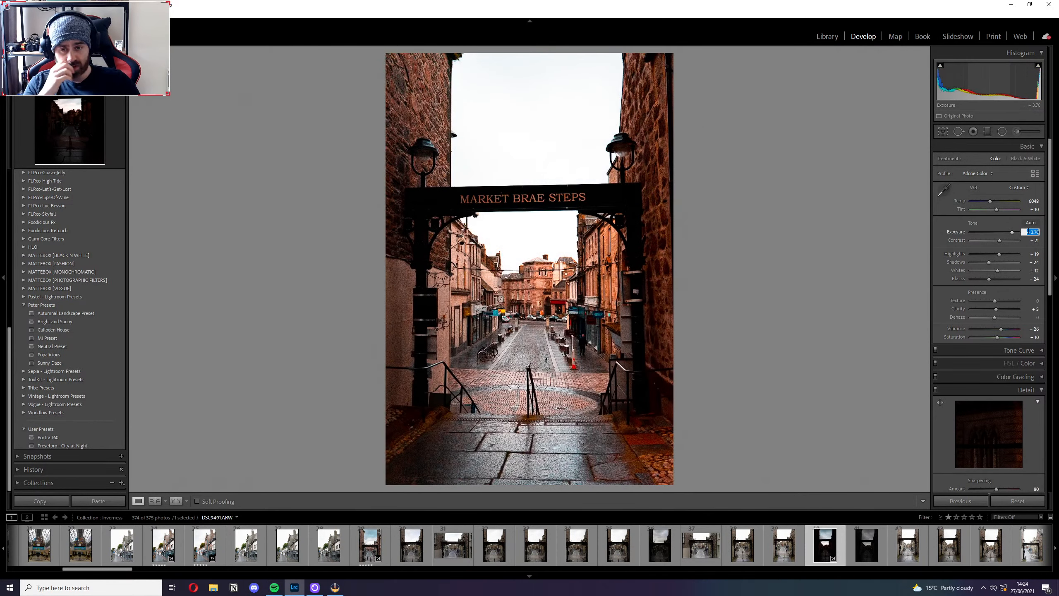
key(Down)
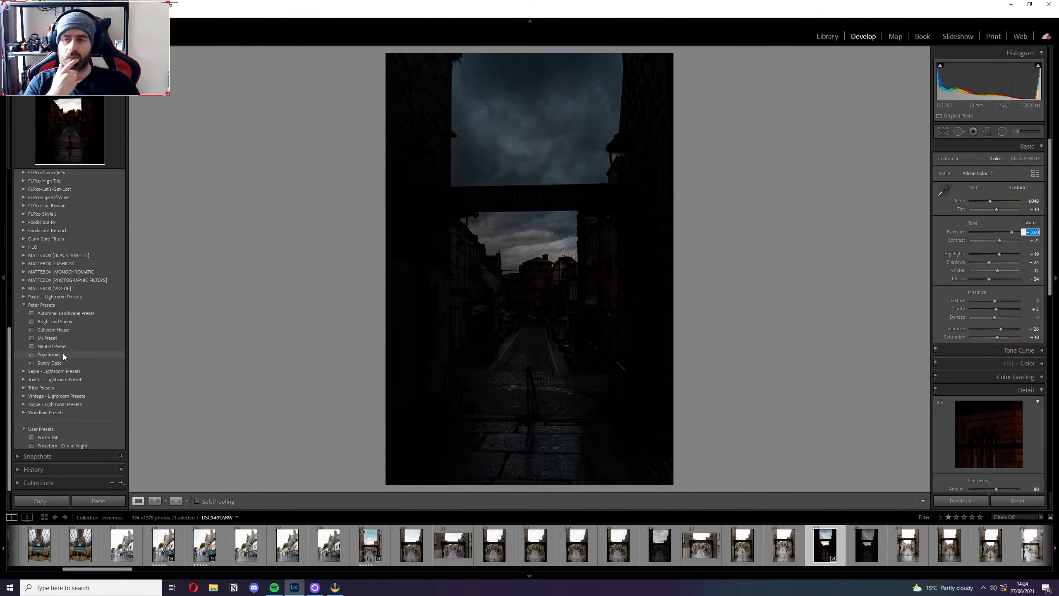
Try the Neutral Preset on the dark Market Brae Steps photo and raise its Exposure.
click(66, 345)
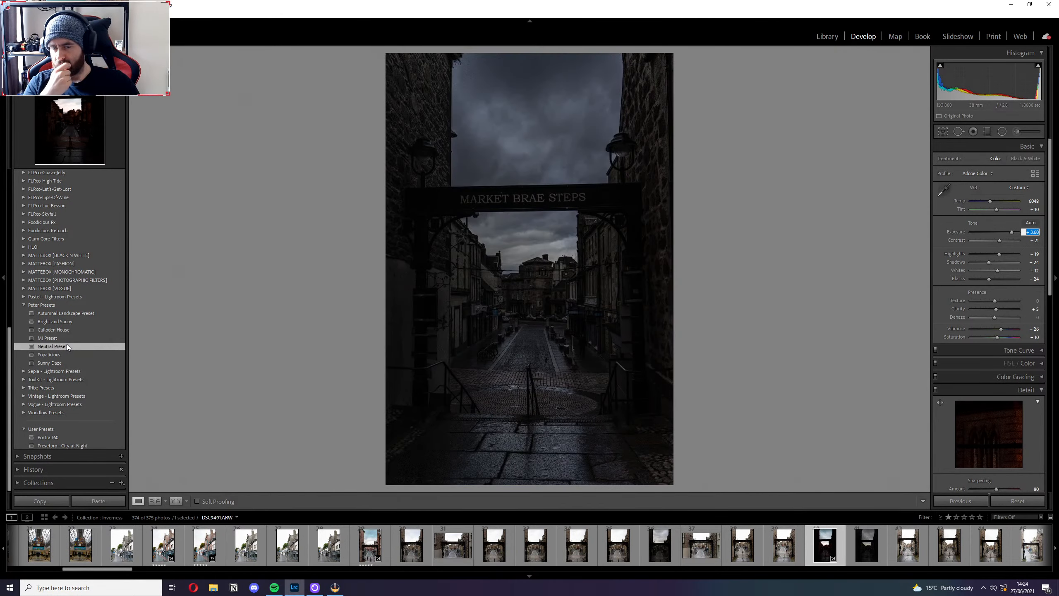
click(1036, 232)
key(Up)
key(Up)
key(Up)
key(Up)
key(Up)
key(Up)
key(Up)
key(Up)
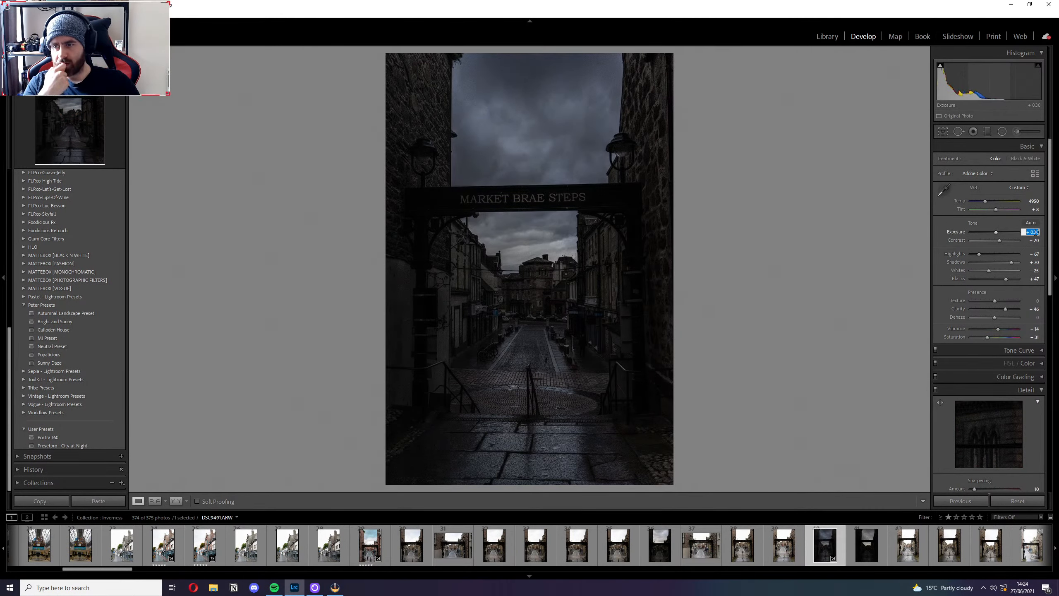
key(Up)
key(Up)
key(Up)
key(Up)
key(Up)
key(Up)
key(Up)
key(Up)
key(Up)
key(Up)
key(Up)
key(Up)
key(Up)
key(Up)
key(Up)
key(Up)
key(Up)
key(Up)
key(Up)
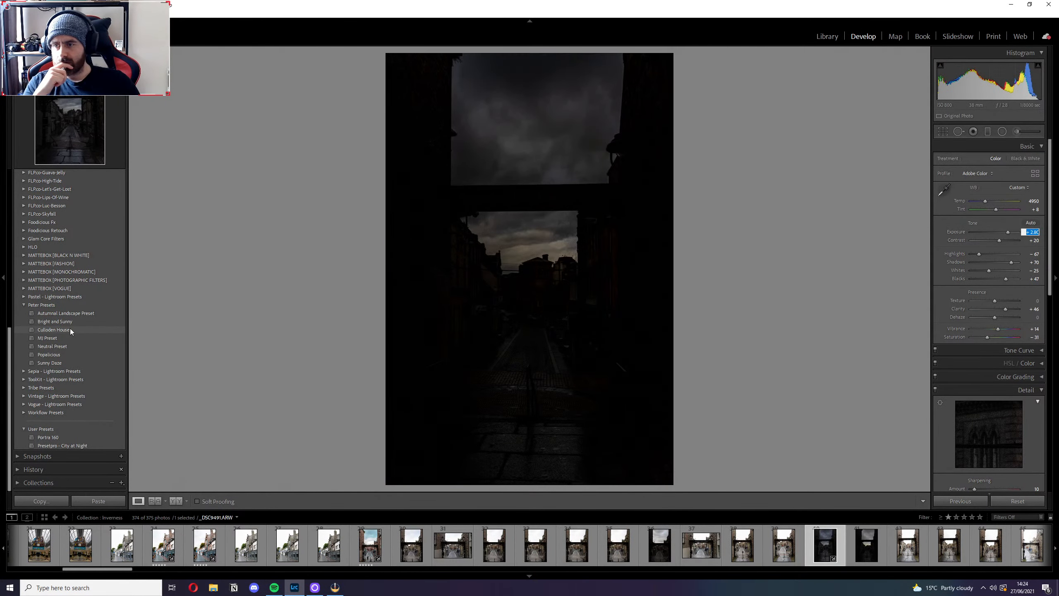
Apply the MJ Preset to the dark photo and raise Exposure to +4.10.
click(66, 337)
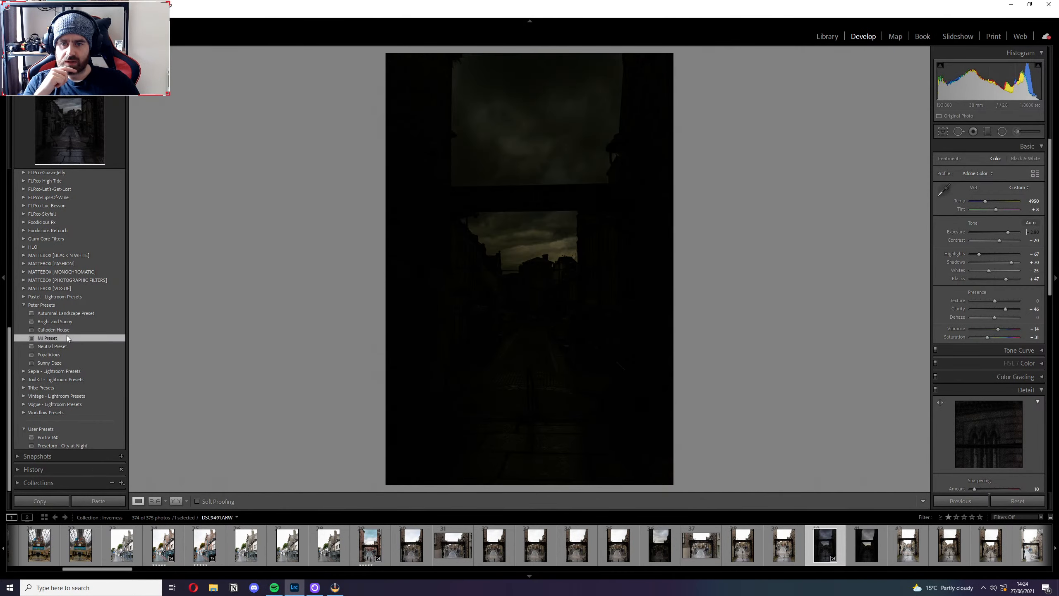
click(1034, 232)
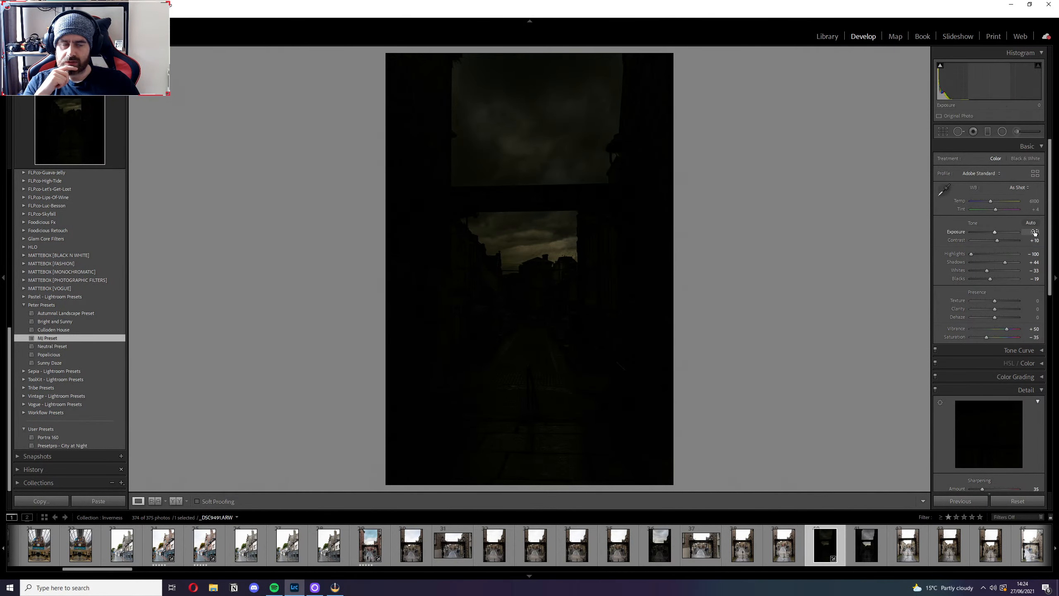
key(Up)
key(Up)
key(Up)
key(Up)
key(Up)
key(Up)
key(Up)
key(Up)
key(Up)
key(Up)
key(Up)
key(Up)
key(Up)
key(Up)
key(Up)
key(Up)
key(Up)
key(Up)
key(Up)
key(Up)
key(Up)
key(Up)
key(Up)
key(Up)
key(Up)
key(Up)
key(Up)
key(Up)
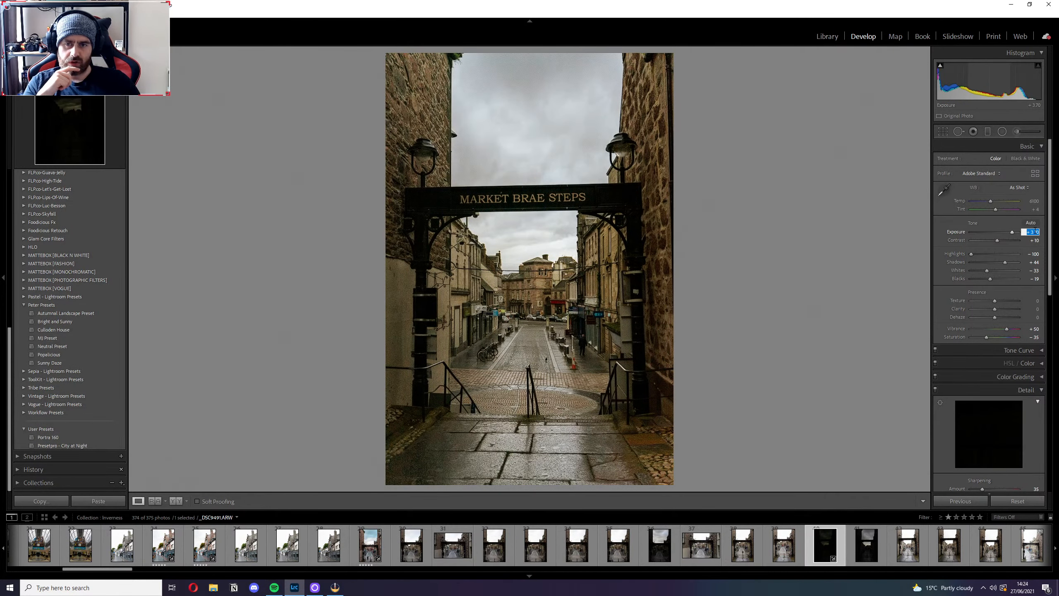
key(Up)
key(Up)
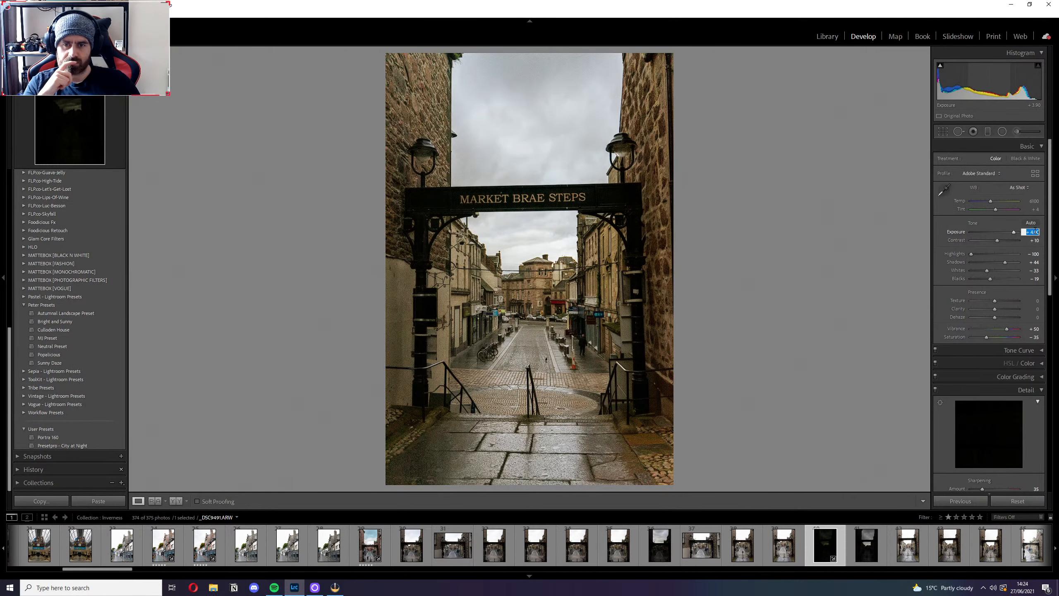
key(Up)
key(Up)
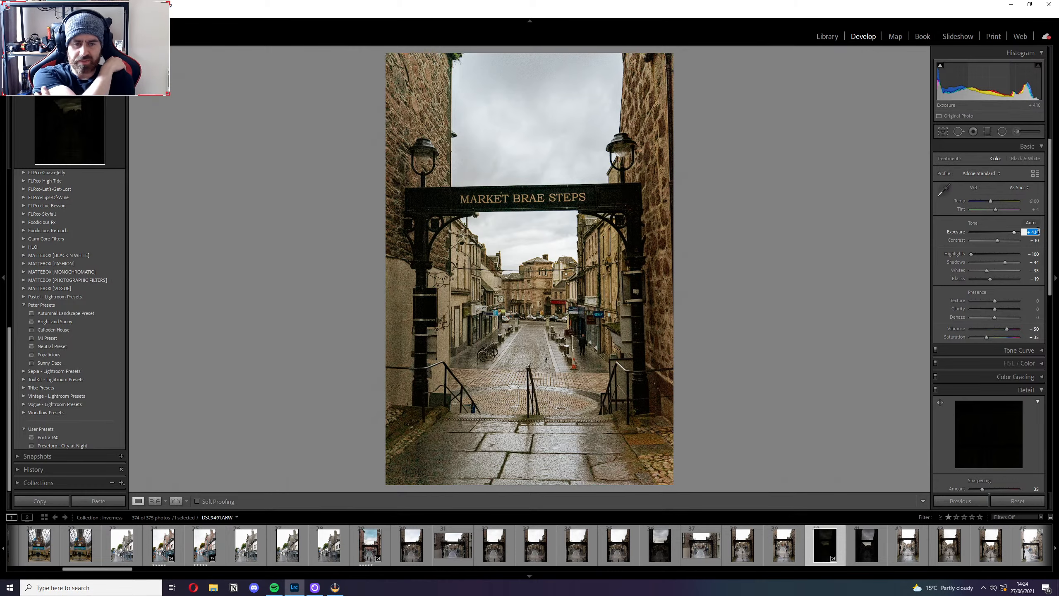
Inspect the sky, rooftops and street buildings up close for noise.
click(599, 119)
drag(545, 151, 692, 361)
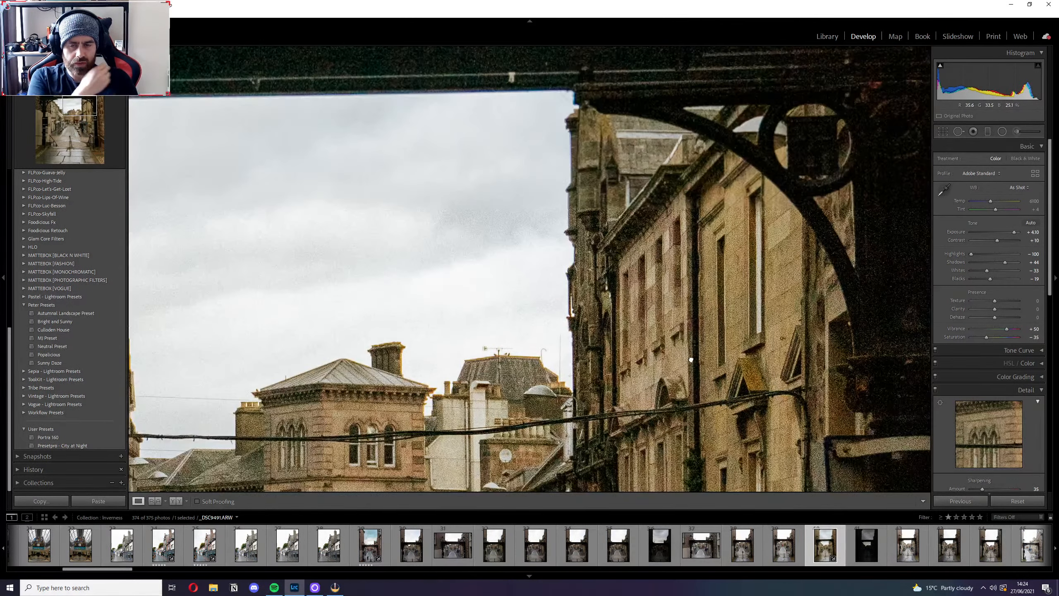
drag(519, 181, 604, 375)
click(507, 299)
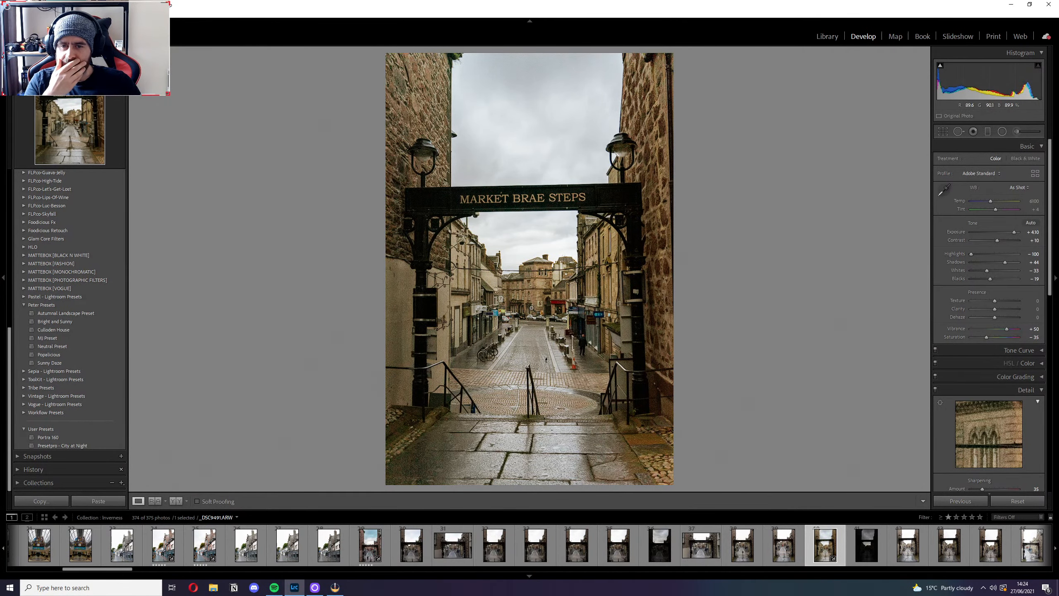
click(531, 308)
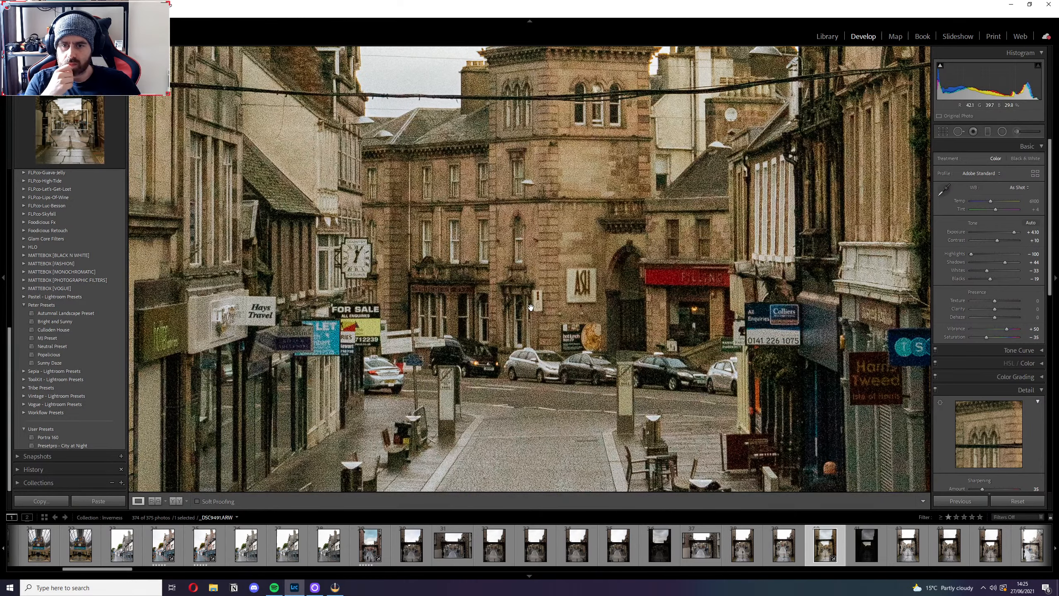
click(530, 308)
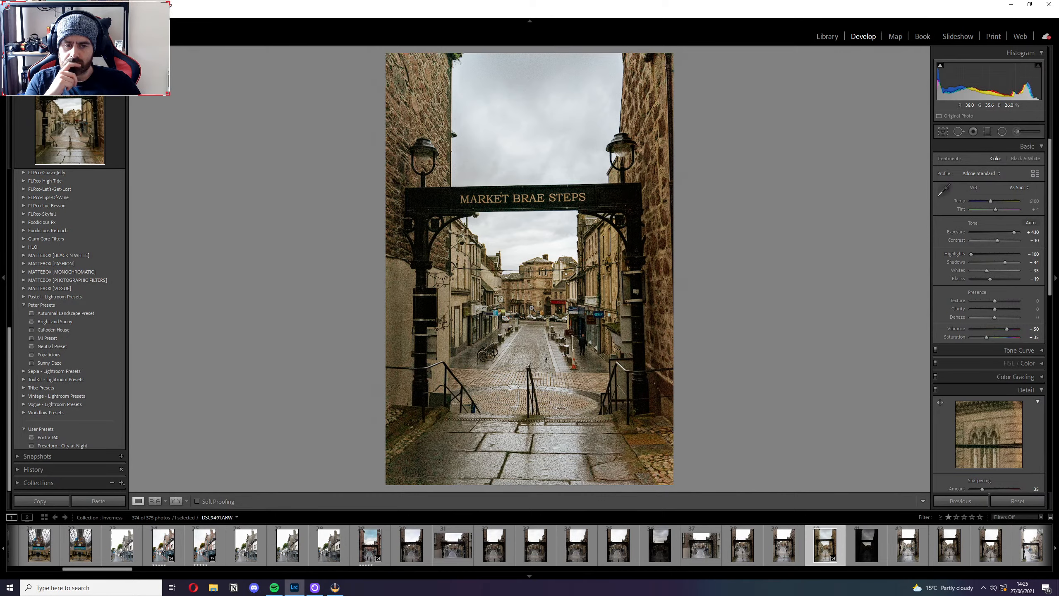
Try the Auto and Daylight white balance settings, and set white balance back to As Shot.
click(1018, 187)
click(1000, 207)
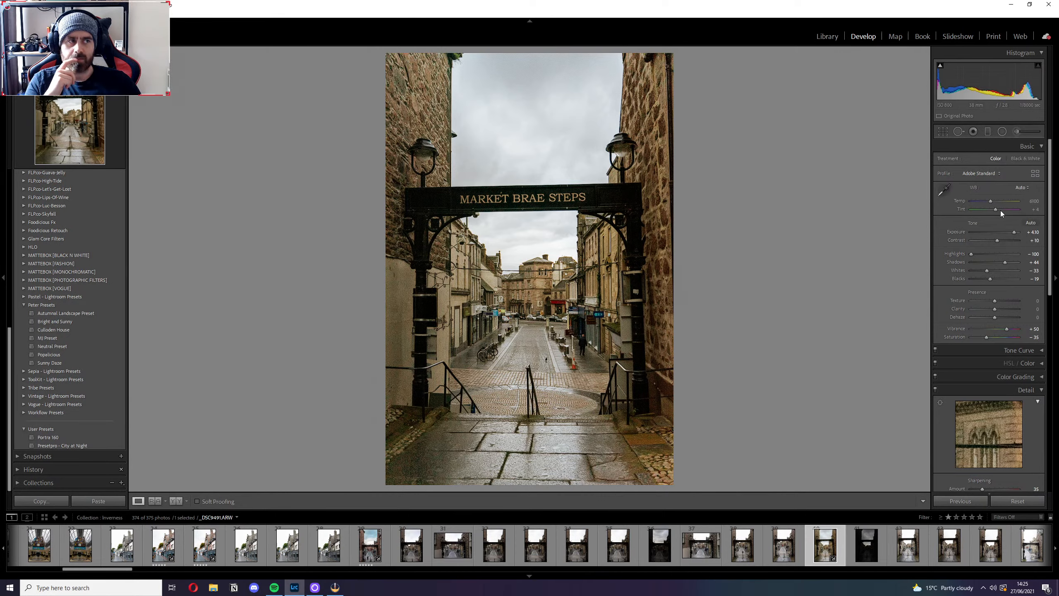
click(1020, 189)
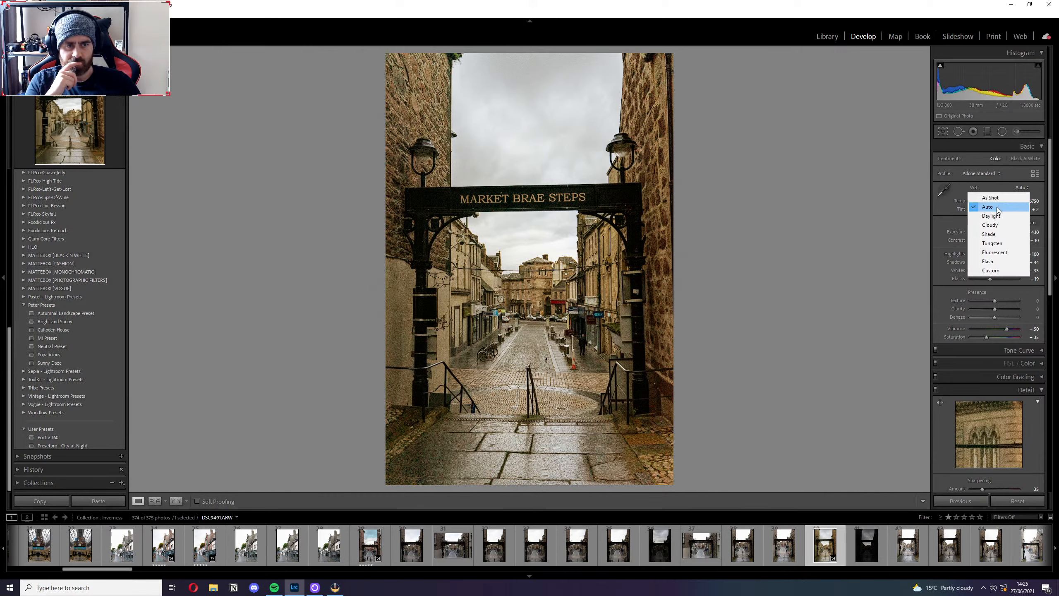
click(992, 217)
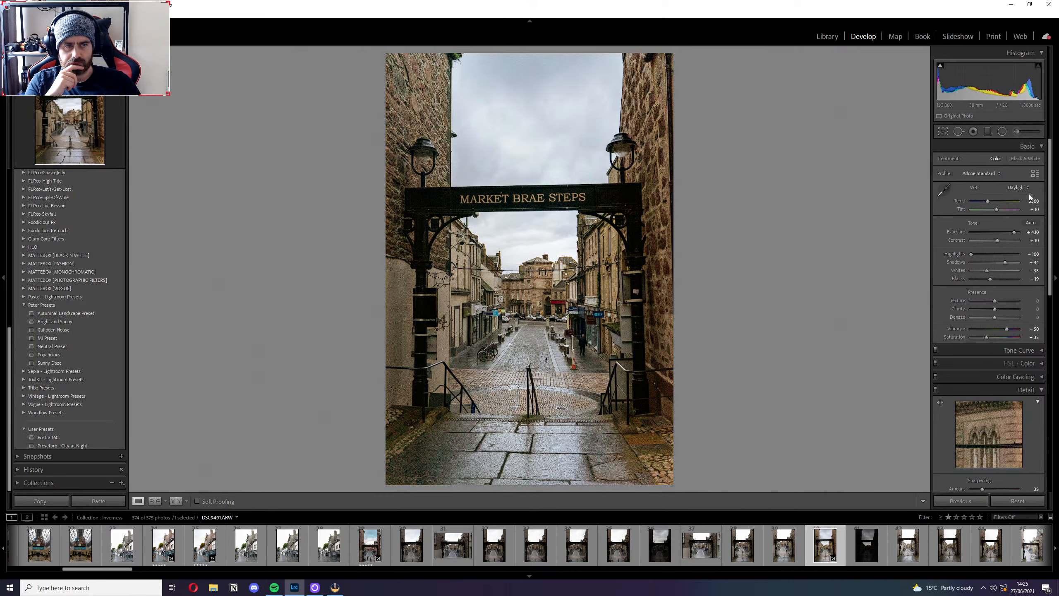
click(1017, 187)
click(987, 198)
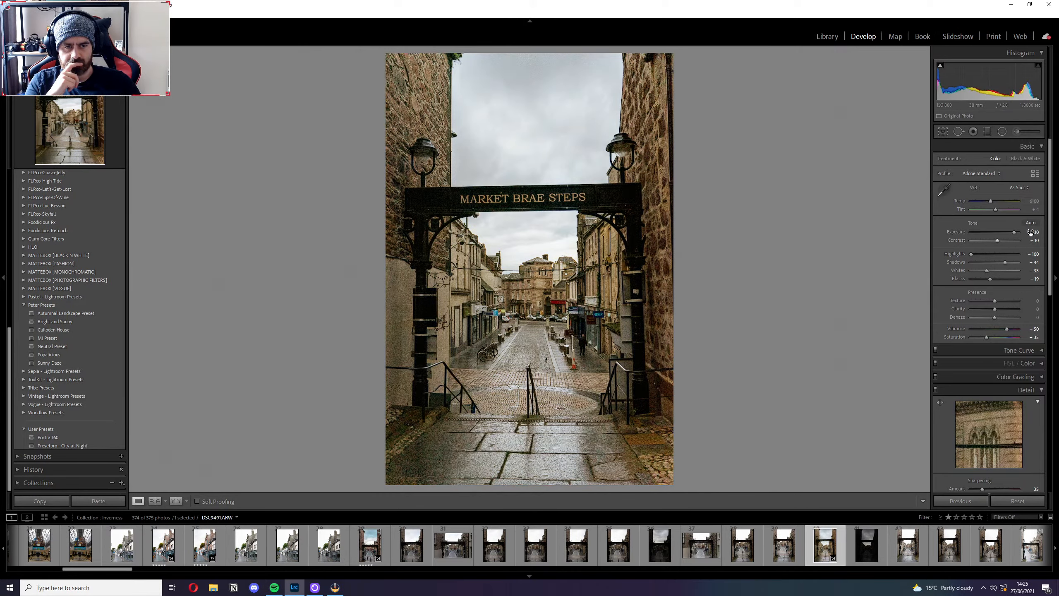
Straighten the photo with the Level Upright correction and inspect the street and walking figure up close.
click(1036, 389)
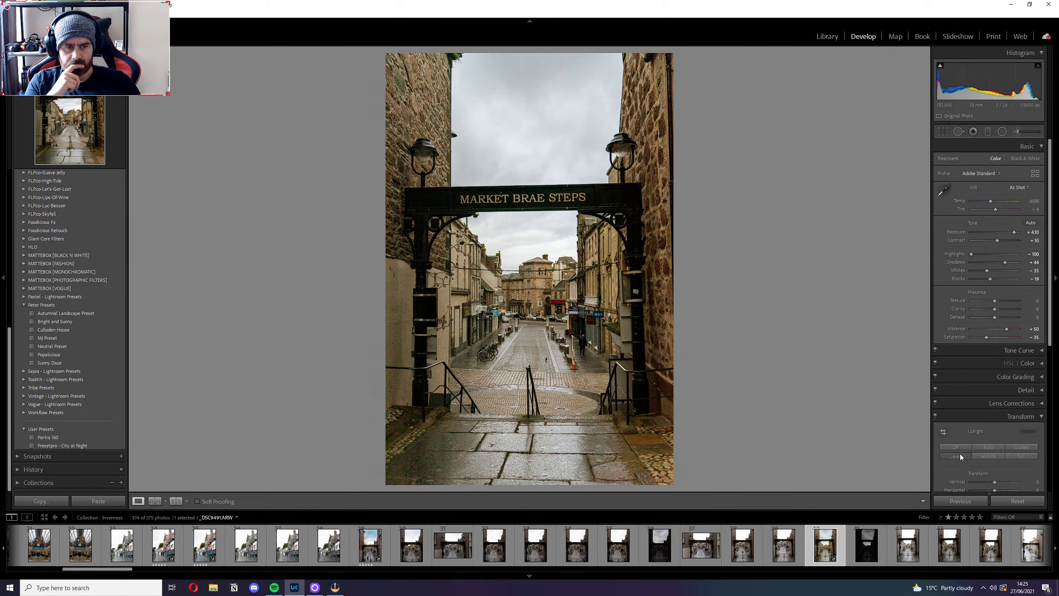
click(956, 456)
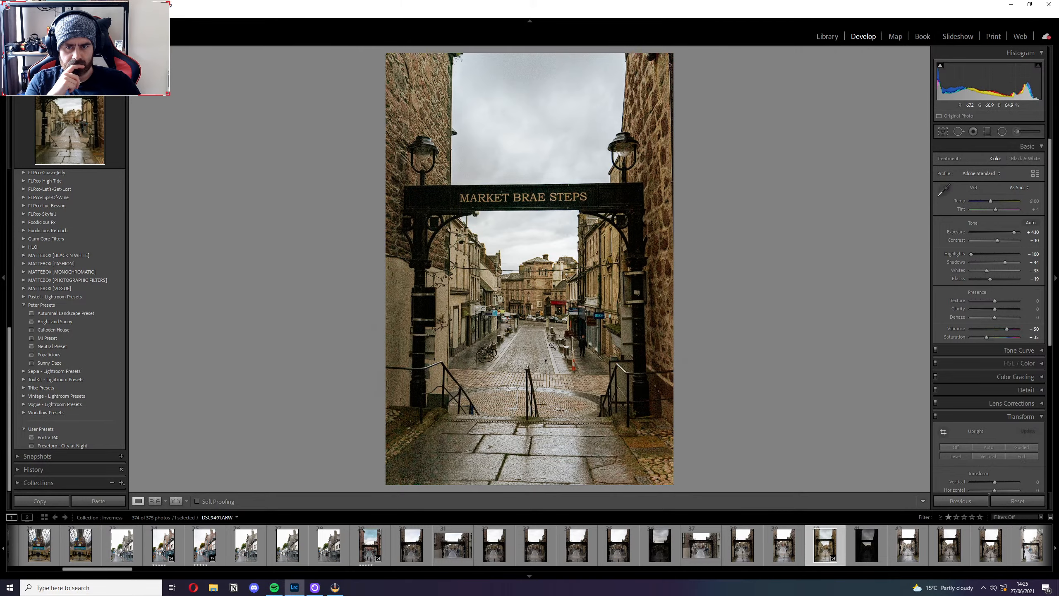
click(600, 318)
drag(508, 426, 549, 220)
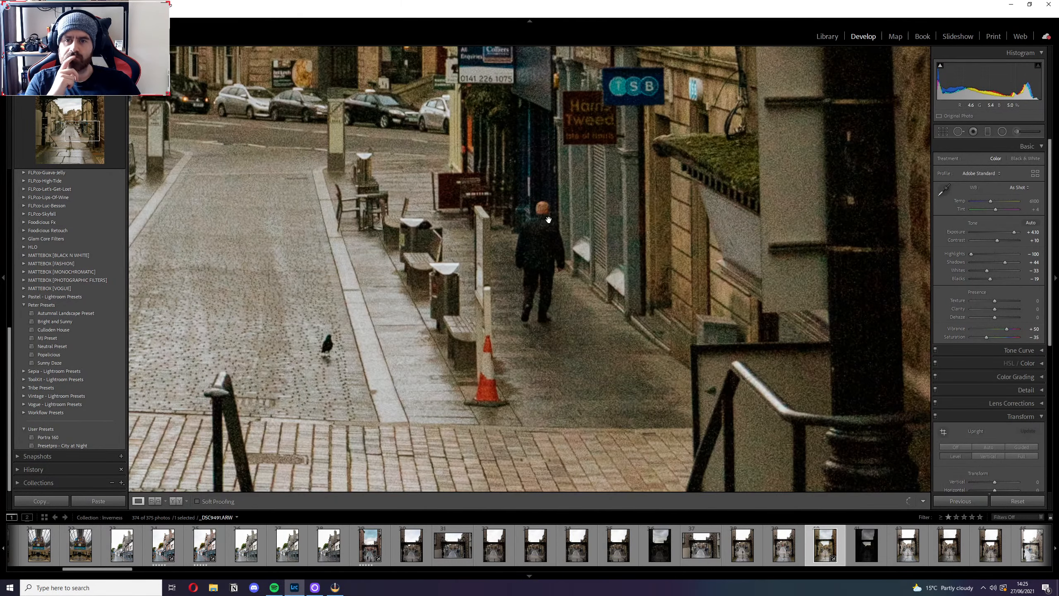
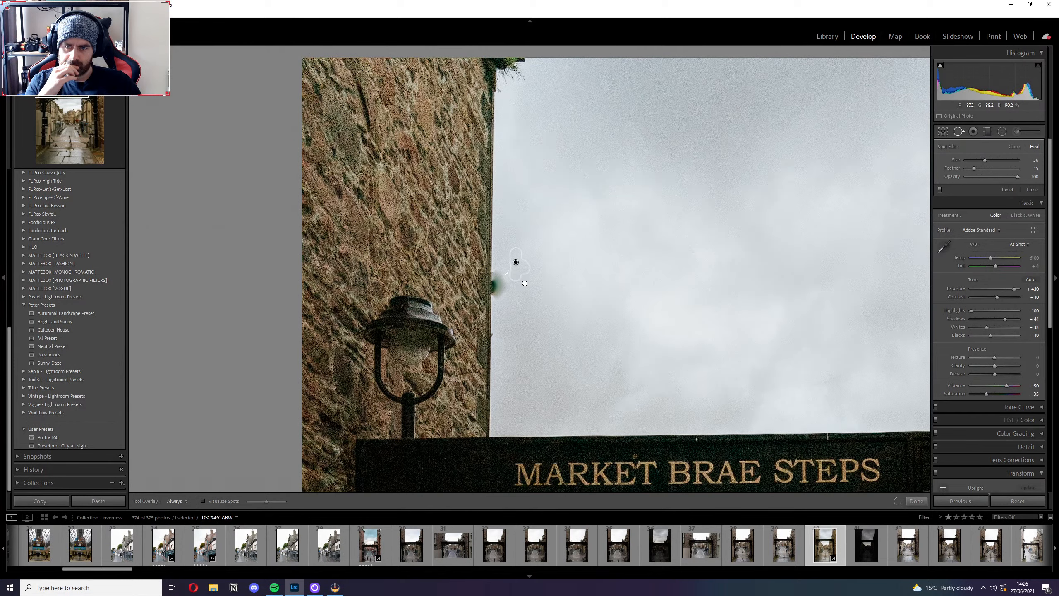
Try to heal away the object protruding from the stone wall into the sky, sampling nearby sky.
drag(524, 284, 528, 299)
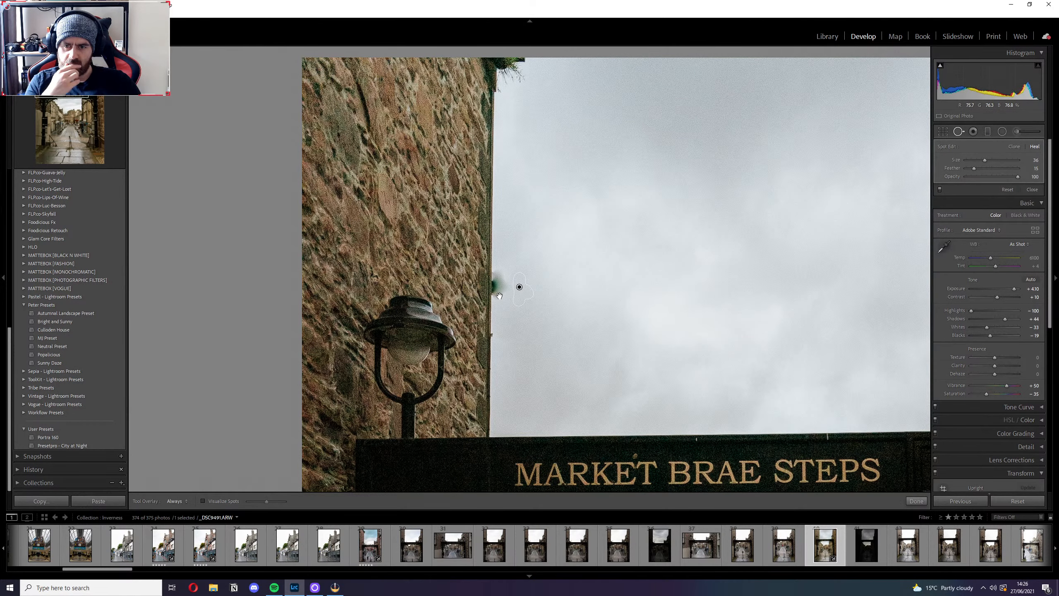
drag(498, 296, 497, 294)
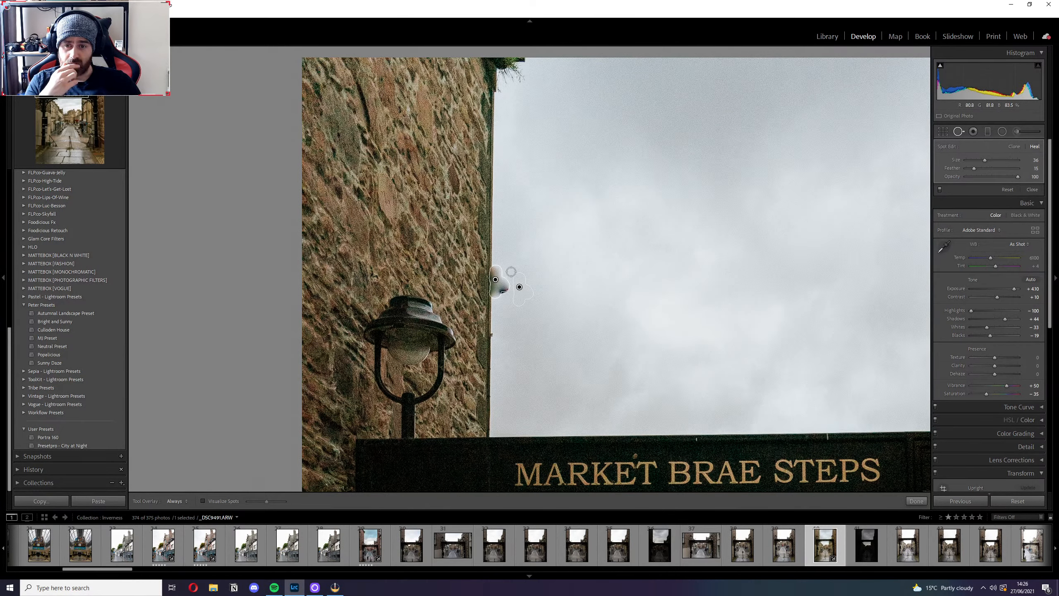
click(916, 500)
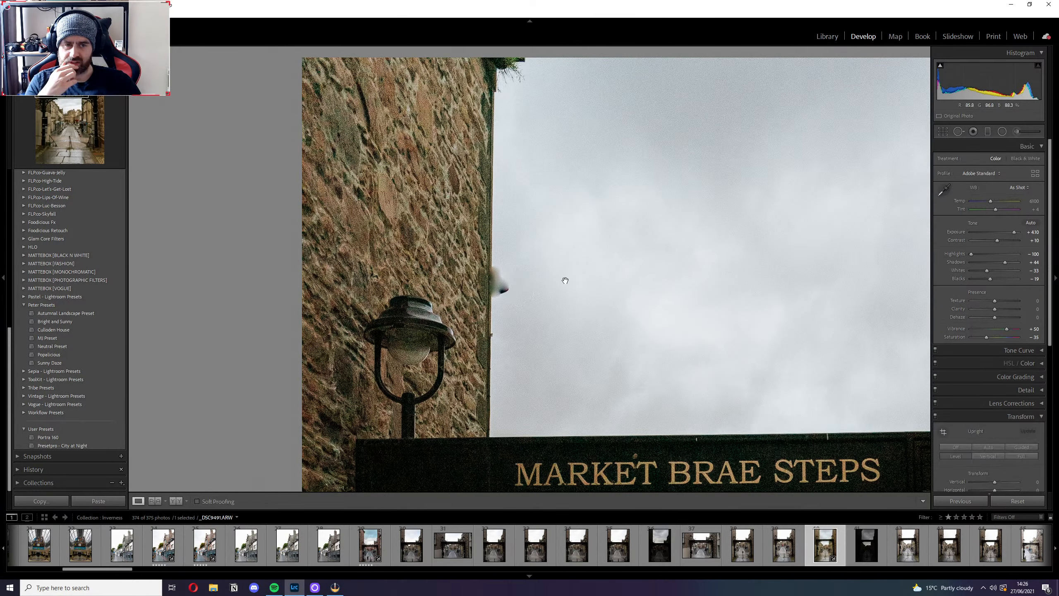
click(506, 288)
click(454, 130)
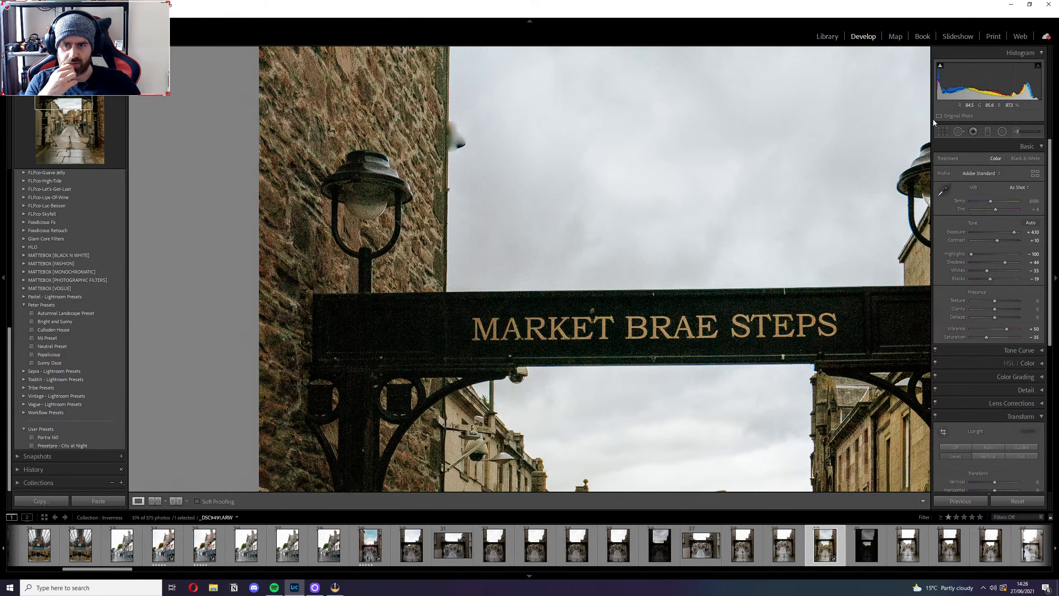
Try a larger heal over the smudge left beside the stone wall, sampling the wall edge and sky just above it.
click(957, 131)
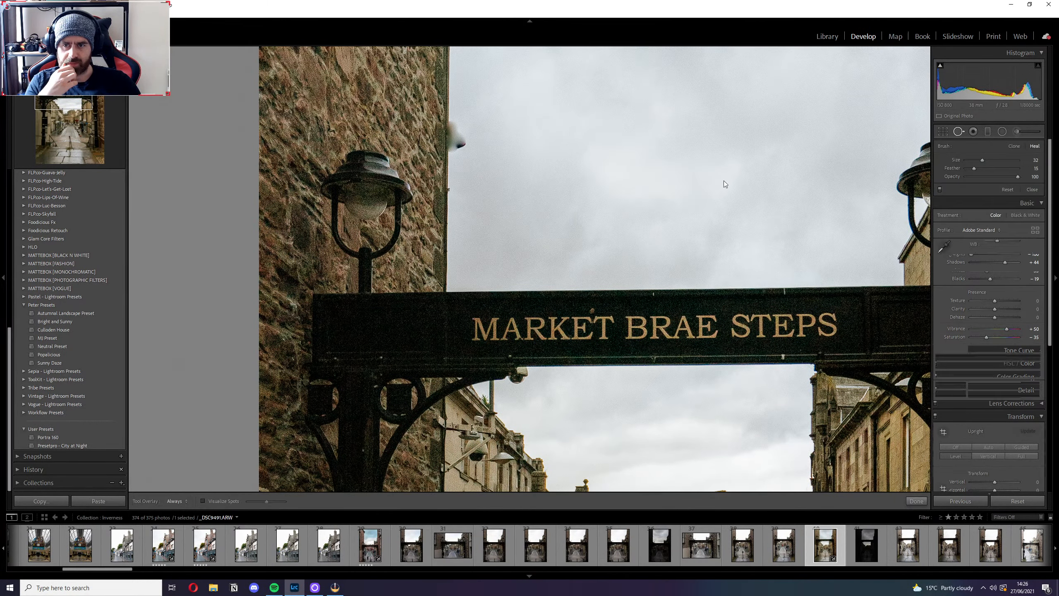
click(460, 153)
drag(462, 128, 458, 144)
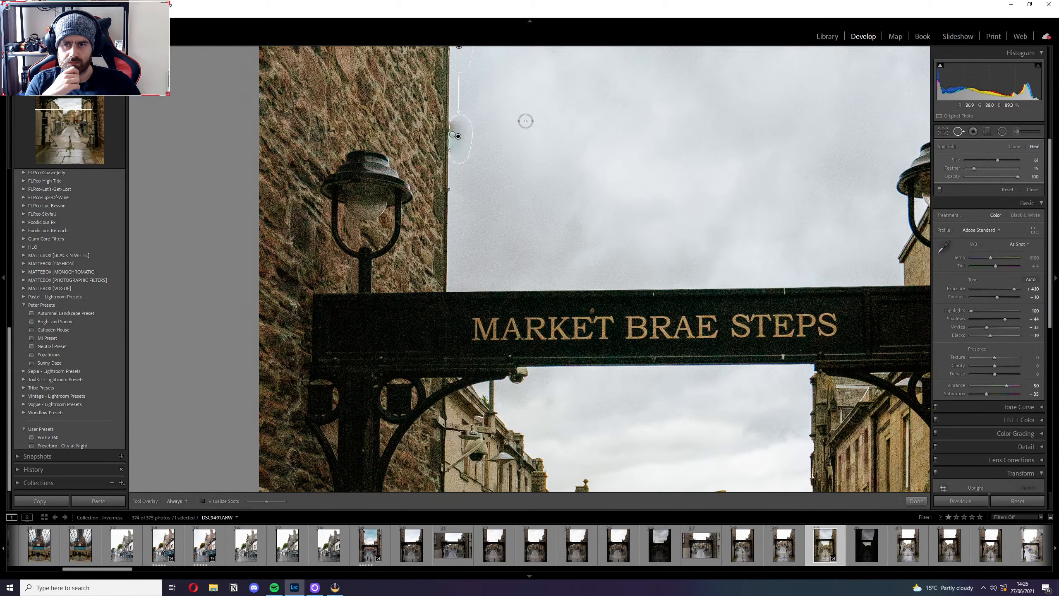
drag(467, 62, 465, 90)
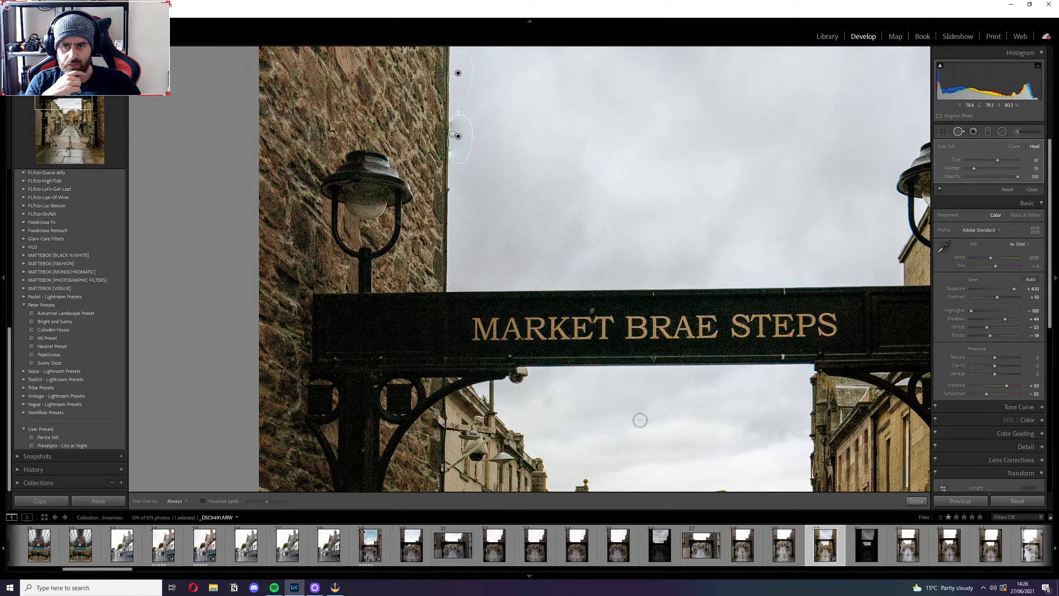
click(916, 501)
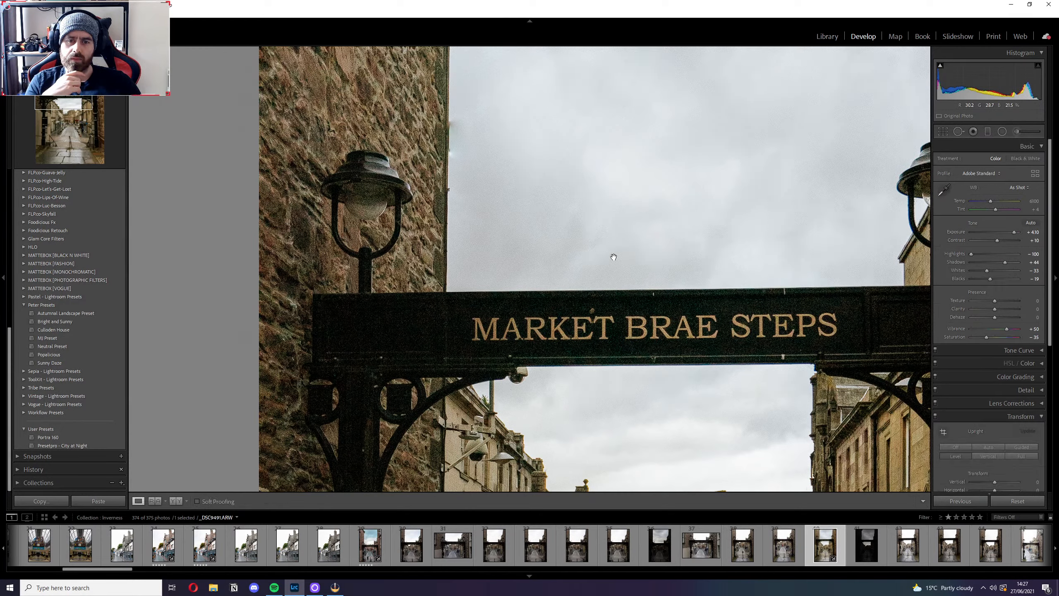
click(462, 167)
click(463, 166)
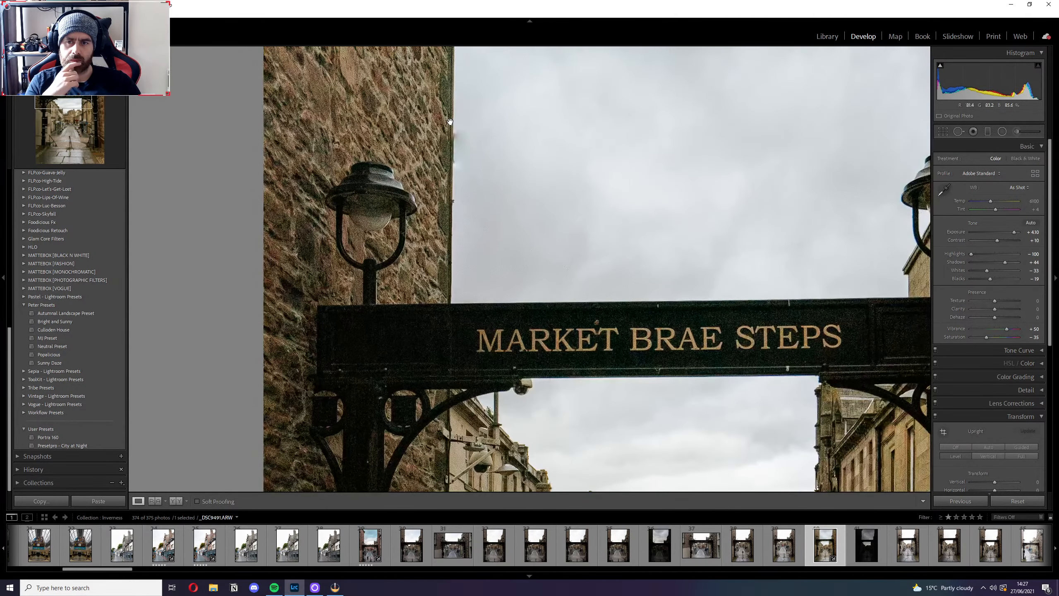
Undo the spot removals made on the object beside the stone wall.
key(ctrl+z)
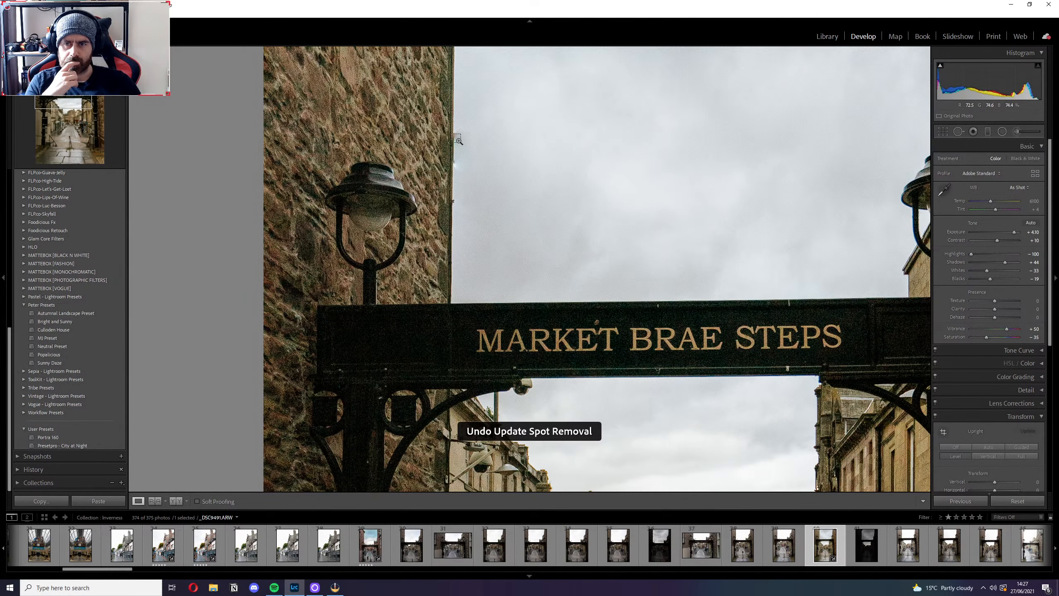
key(ctrl+z)
key(ctrl+z)
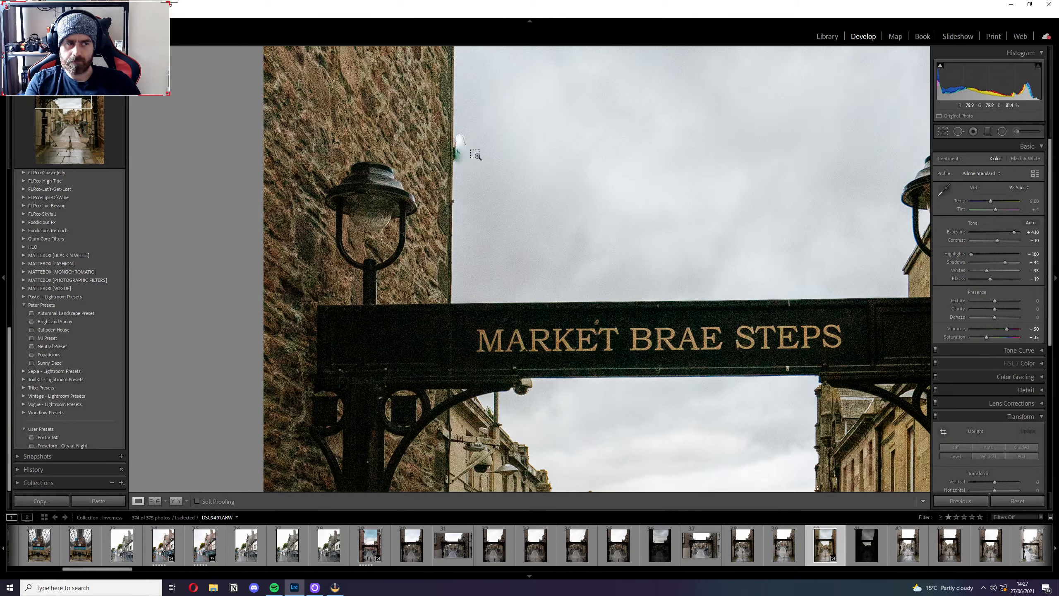
key(ctrl+z)
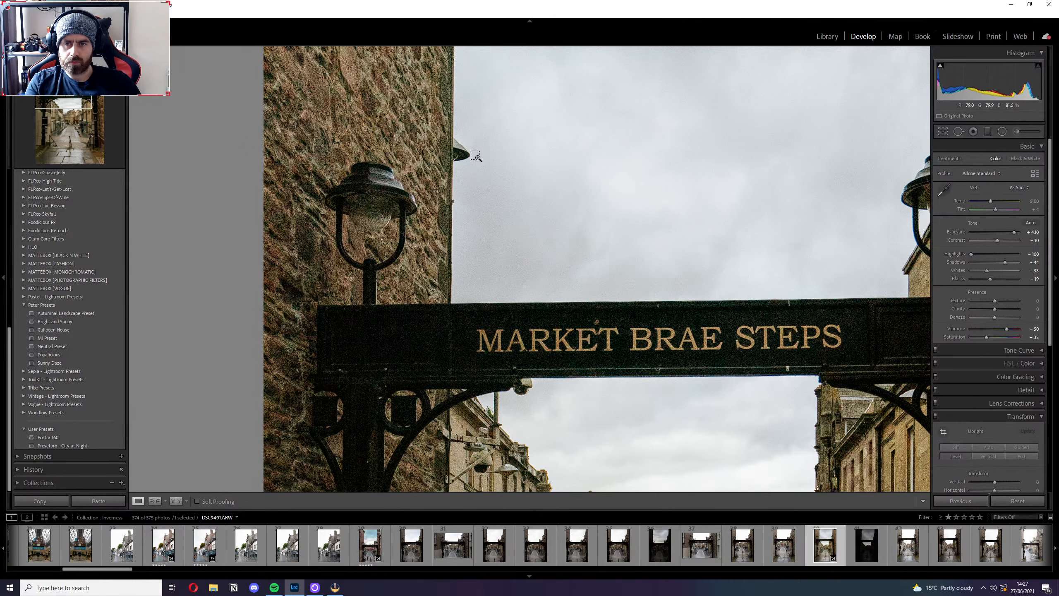
key(ctrl+z)
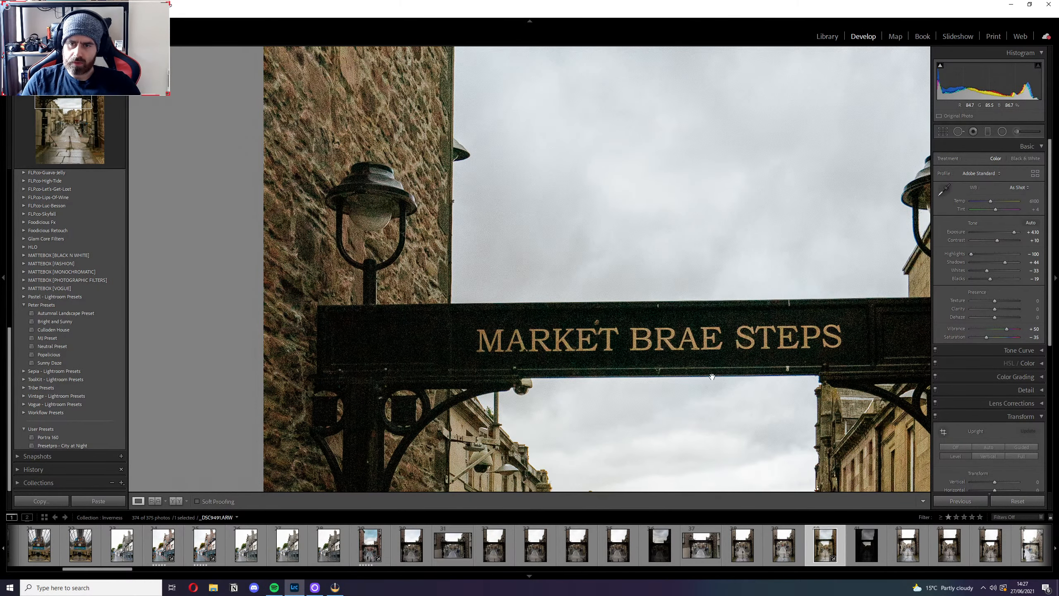
drag(731, 402, 670, 41)
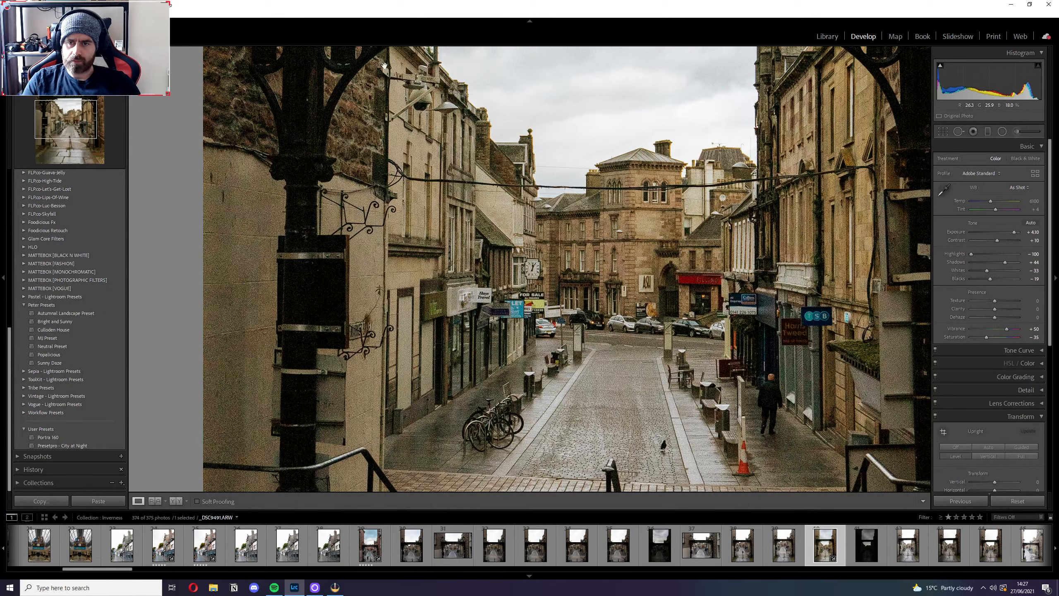
click(20, 14)
click(38, 32)
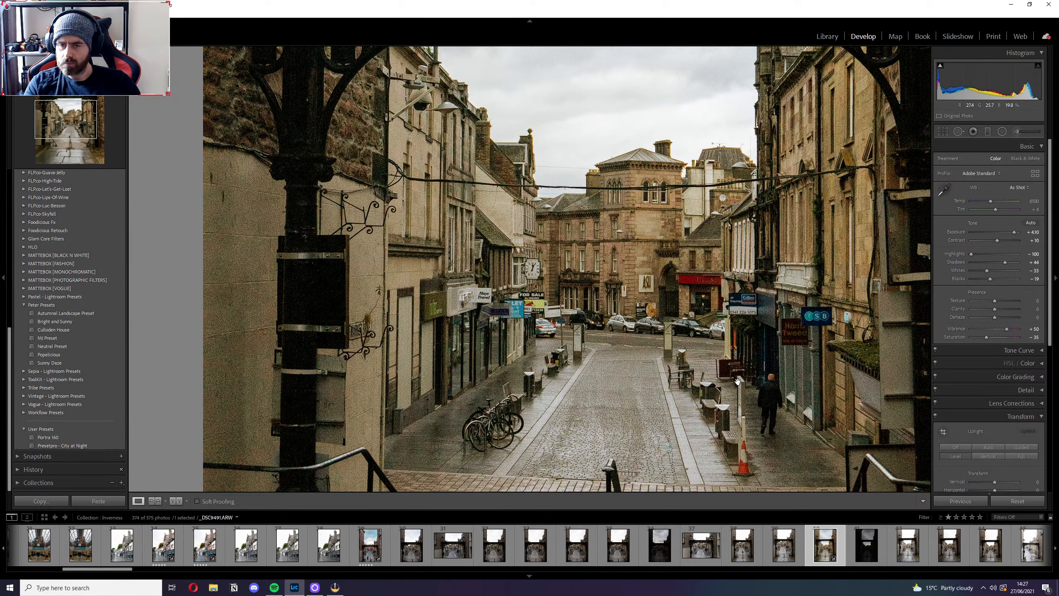
click(335, 587)
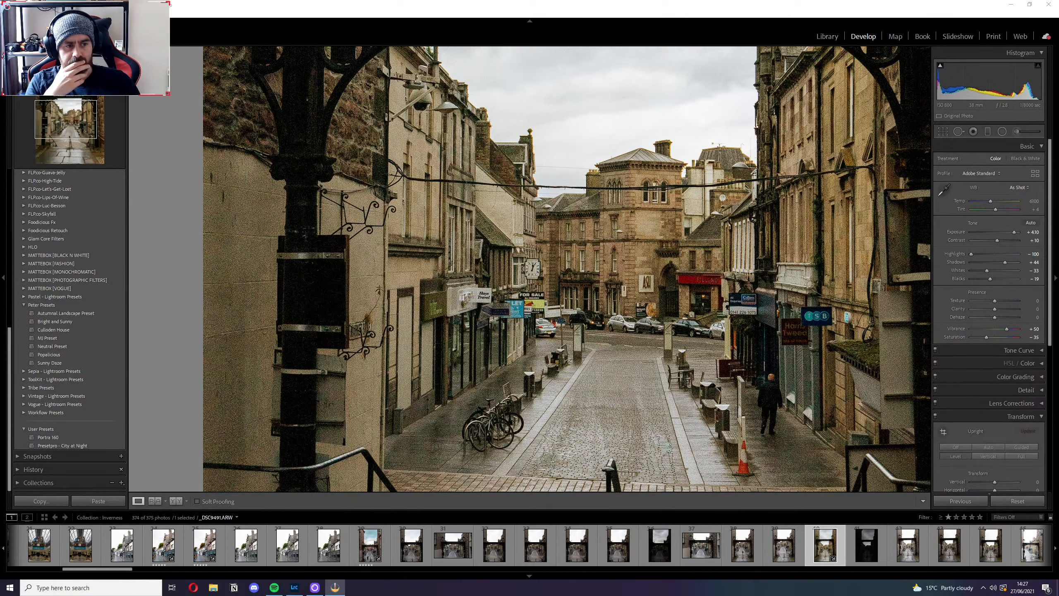
Heal away the plant hanging from the top corner of the stone wall using clear sky below it, and rate the photo five stars.
click(659, 286)
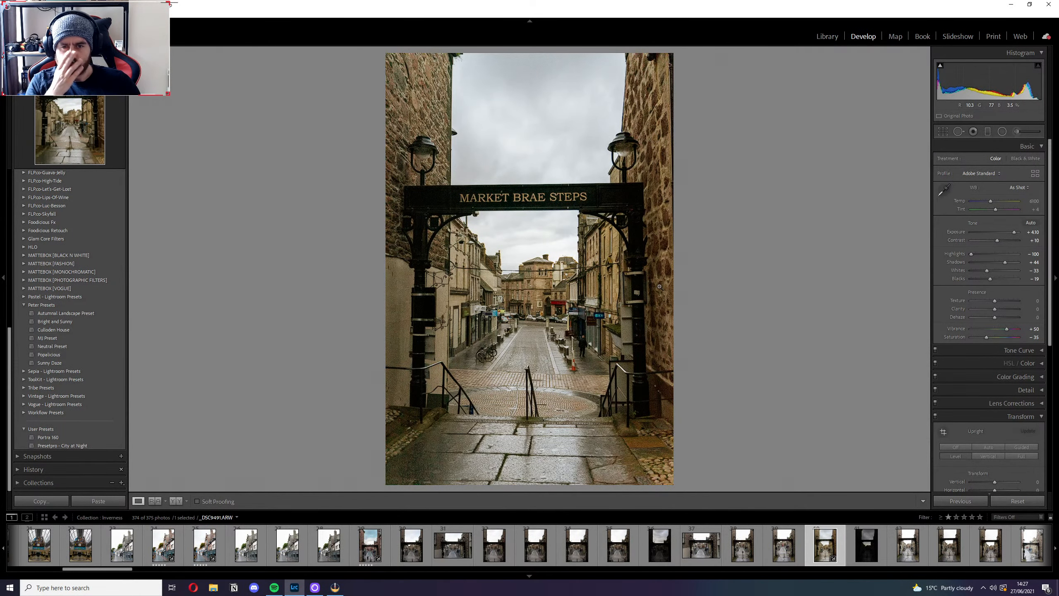
click(460, 61)
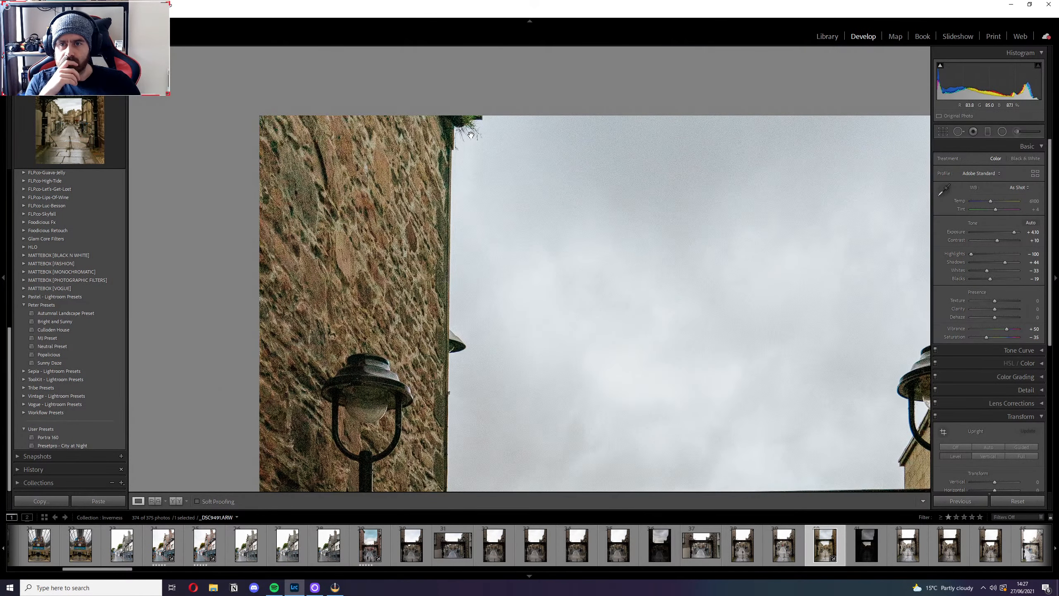
click(958, 132)
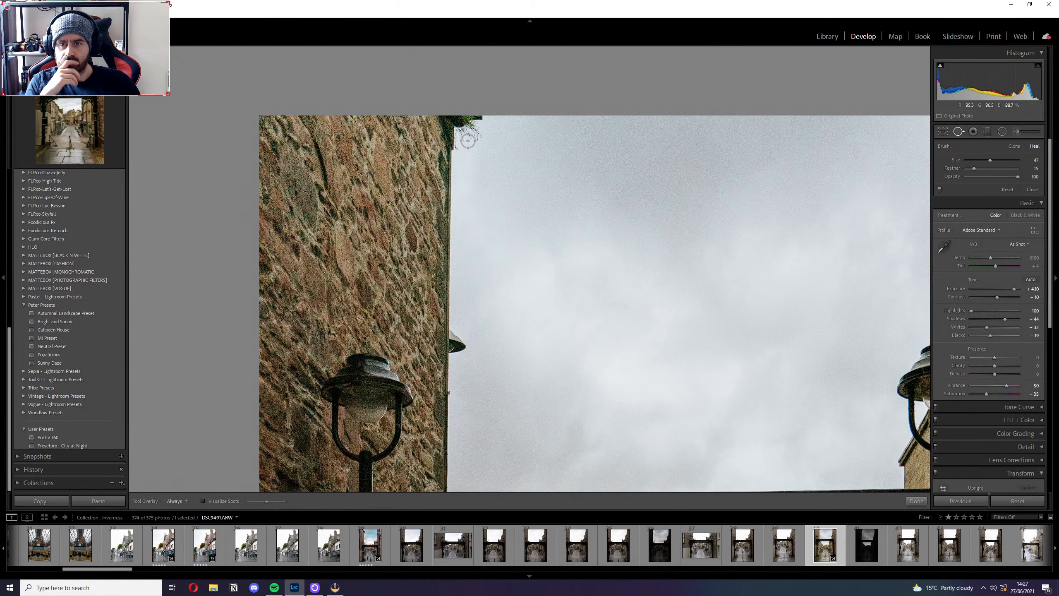
mouse_move(463, 138)
mouse_down()
mouse_move(474, 127)
mouse_move(464, 135)
mouse_move(474, 139)
mouse_up()
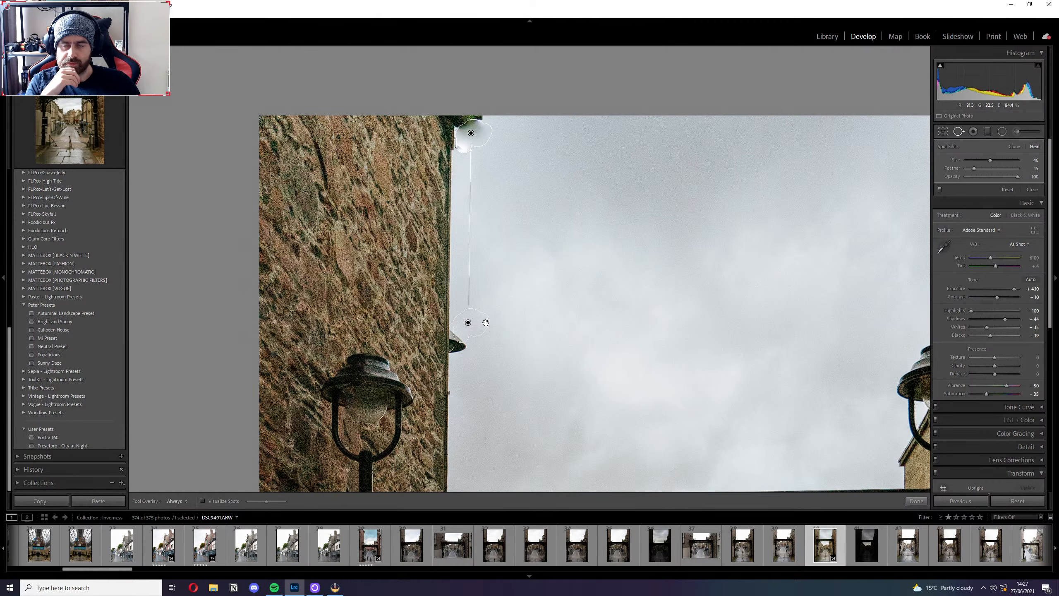
drag(486, 323, 490, 271)
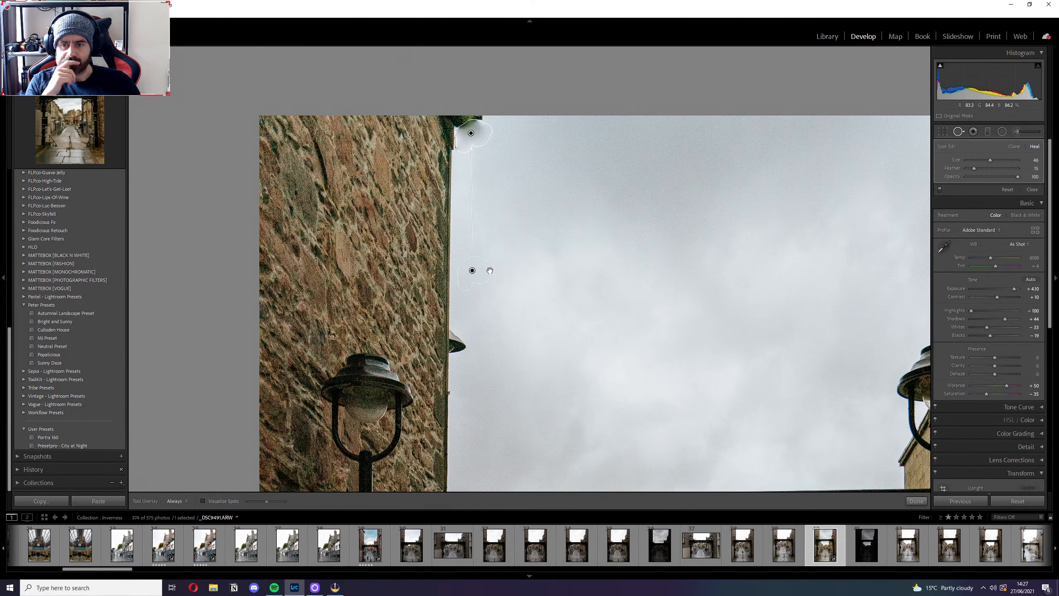
click(920, 501)
key(5)
Browse the steeple, town hall and Rendezvous café photos, and filter the filmstrip to Rated photos.
click(942, 555)
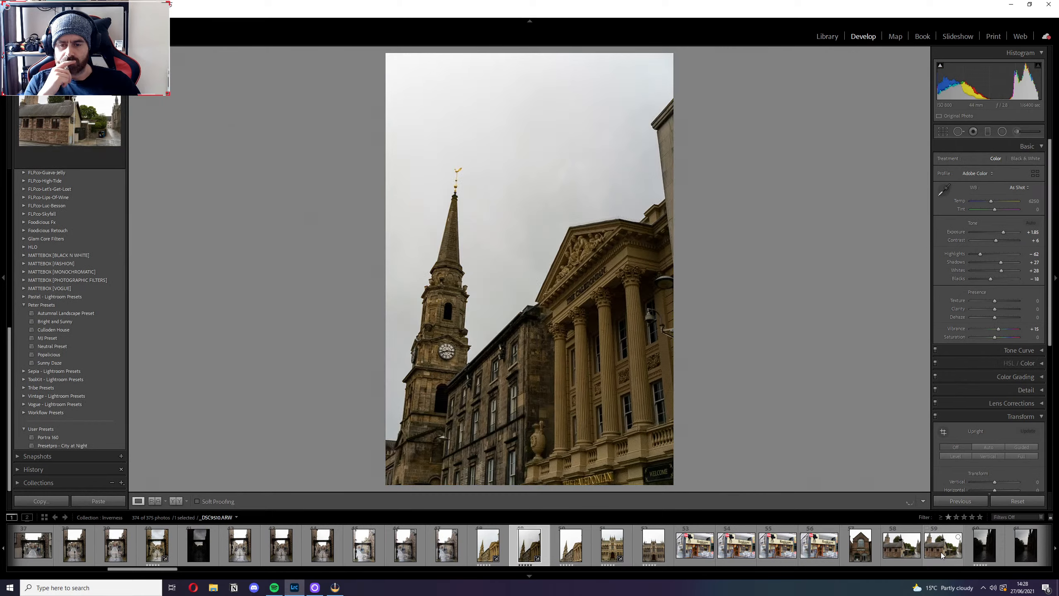
key(Right)
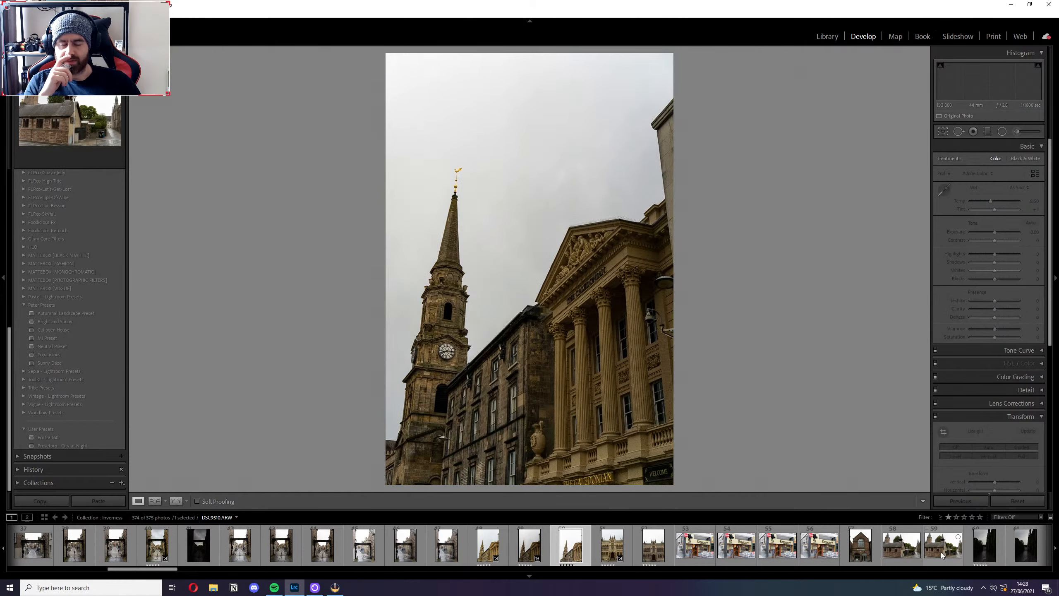
key(Right)
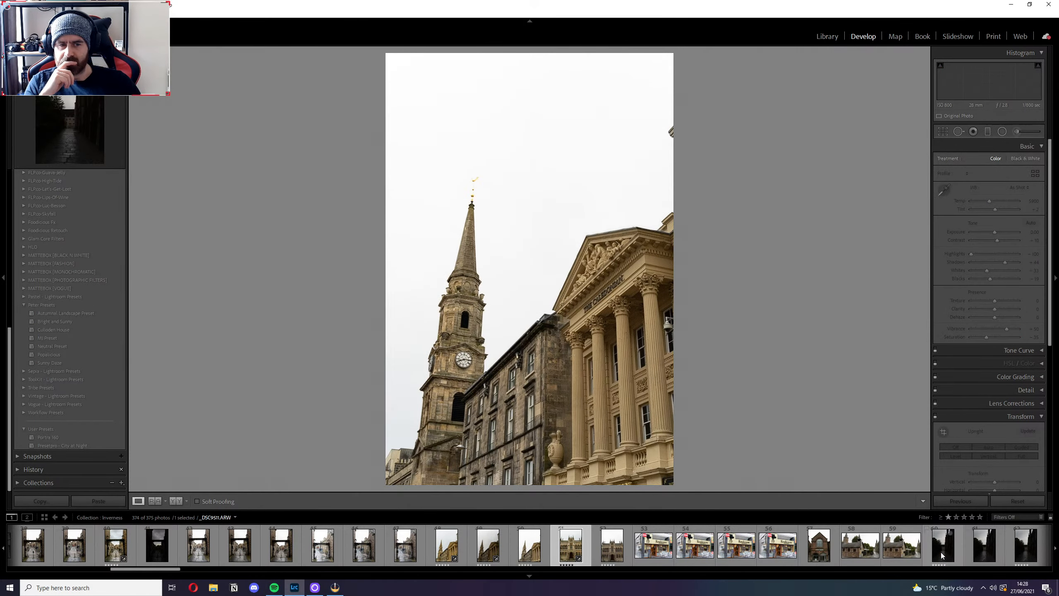
key(Right)
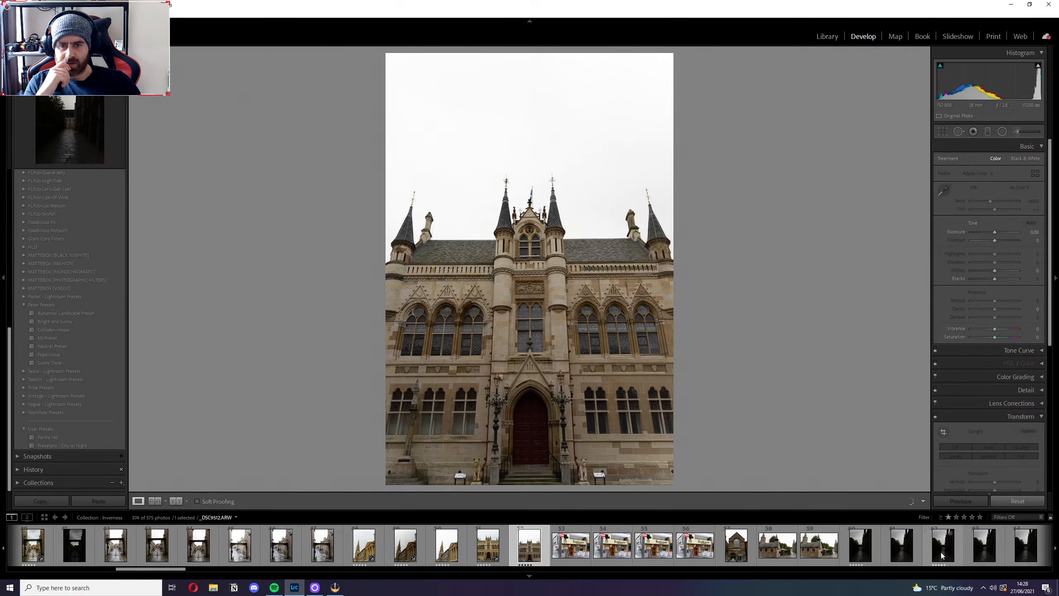
key(Right)
key(Right)
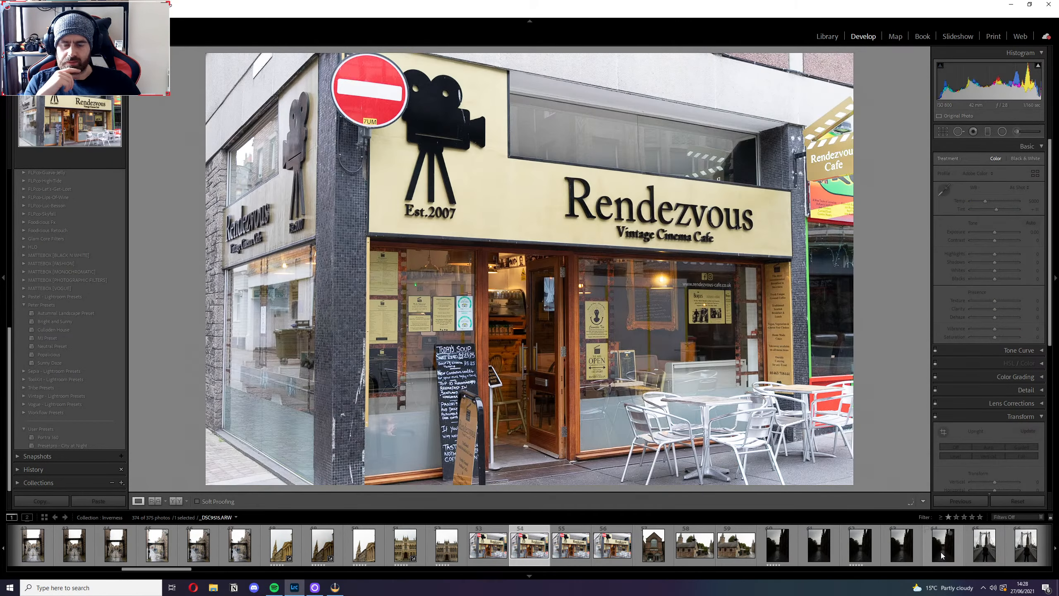
click(656, 561)
click(1017, 516)
click(1009, 567)
Browse the rated photos from the dark church lane to the riverside church, and compare its edited version with the unedited shot.
click(702, 548)
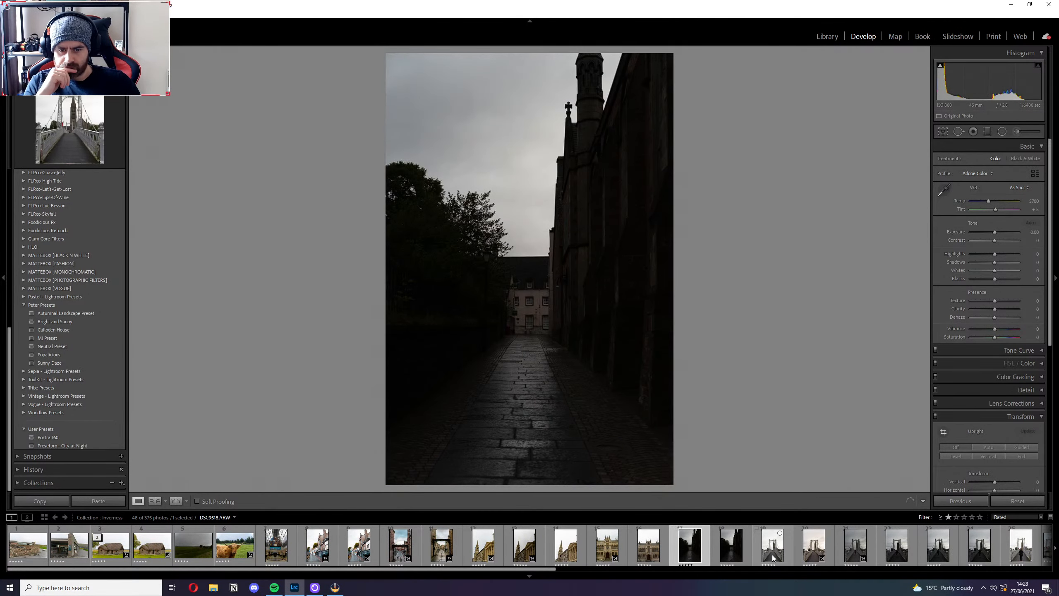
click(773, 556)
key(Right)
key(Right)
key(Right)
key(Right)
key(Right)
key(Right)
key(Right)
key(Right)
key(Right)
key(Right)
key(Right)
key(Right)
key(Right)
key(Right)
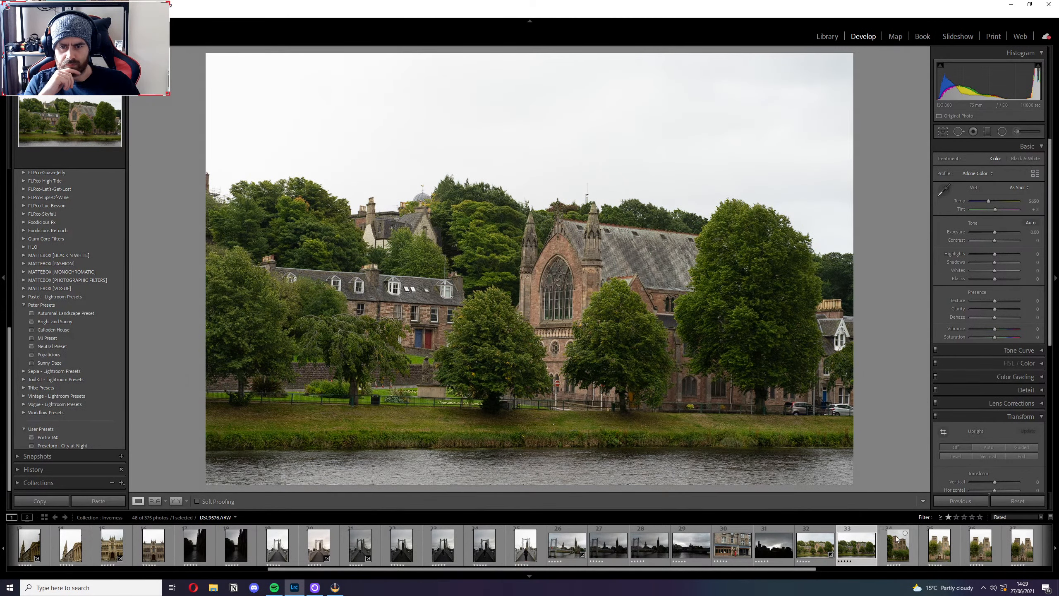
click(811, 550)
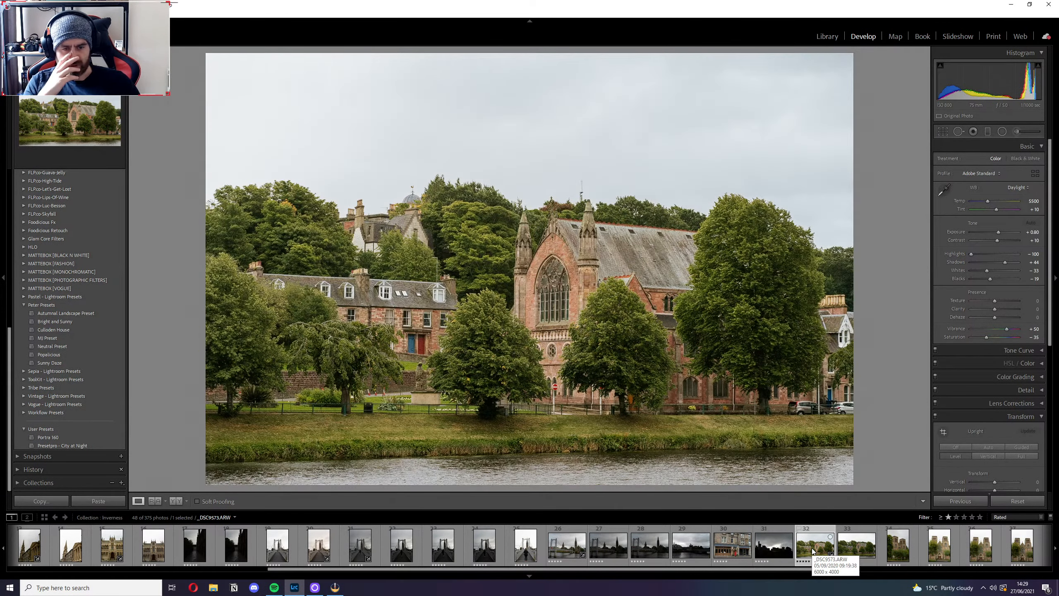
click(855, 547)
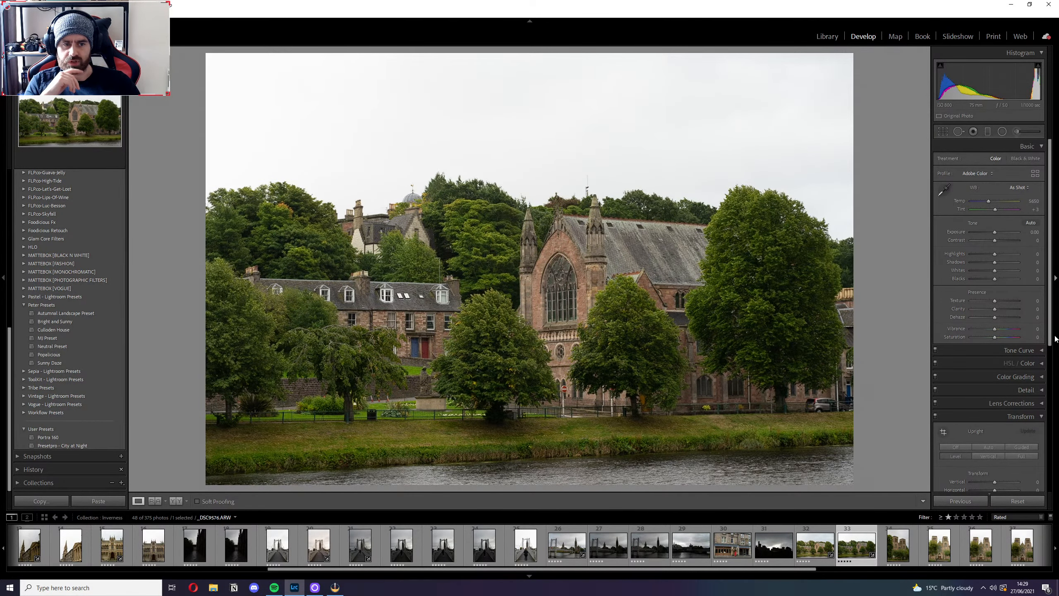
click(820, 543)
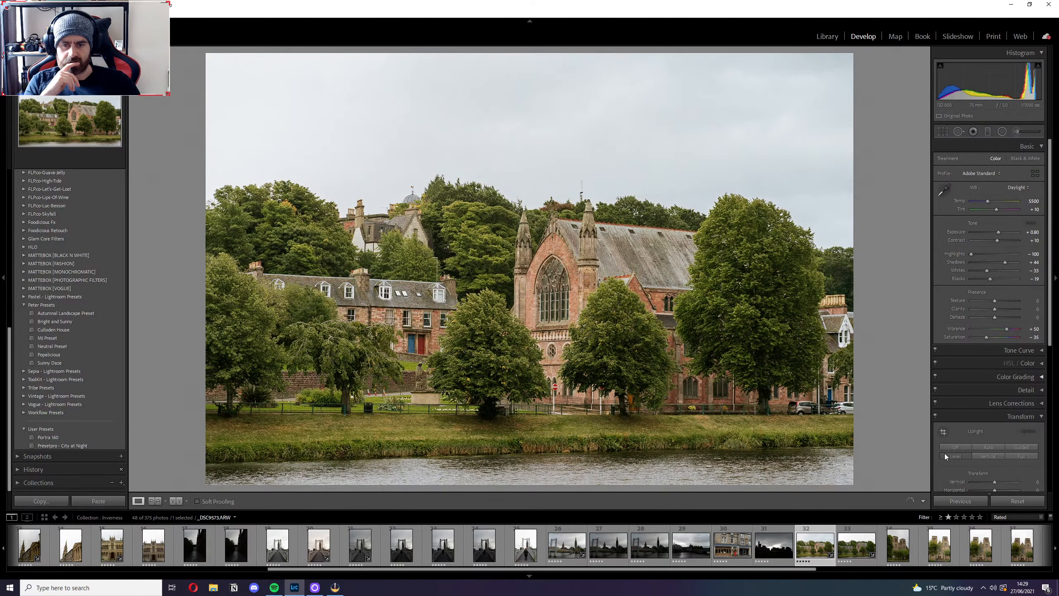
Apply the MJ Preset to the unedited riverside church photo and straighten it with the Level Upright correction.
click(849, 545)
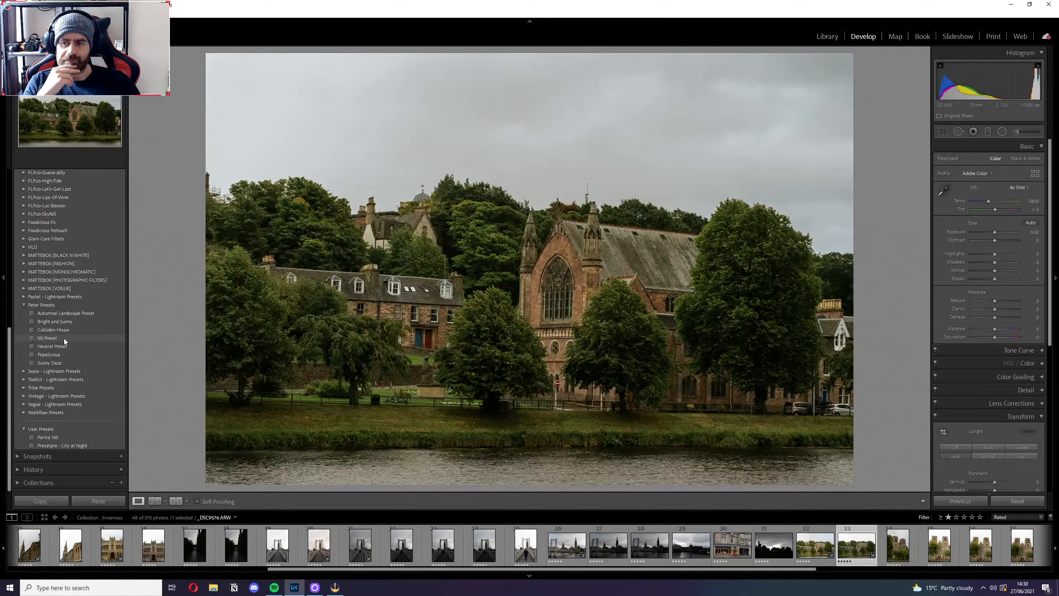
click(47, 338)
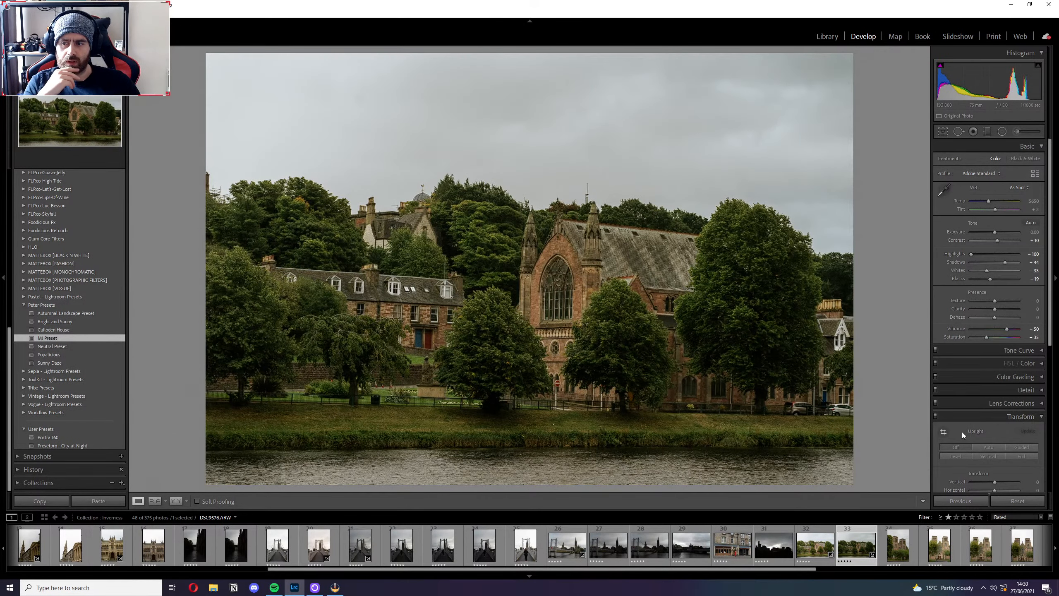
click(955, 455)
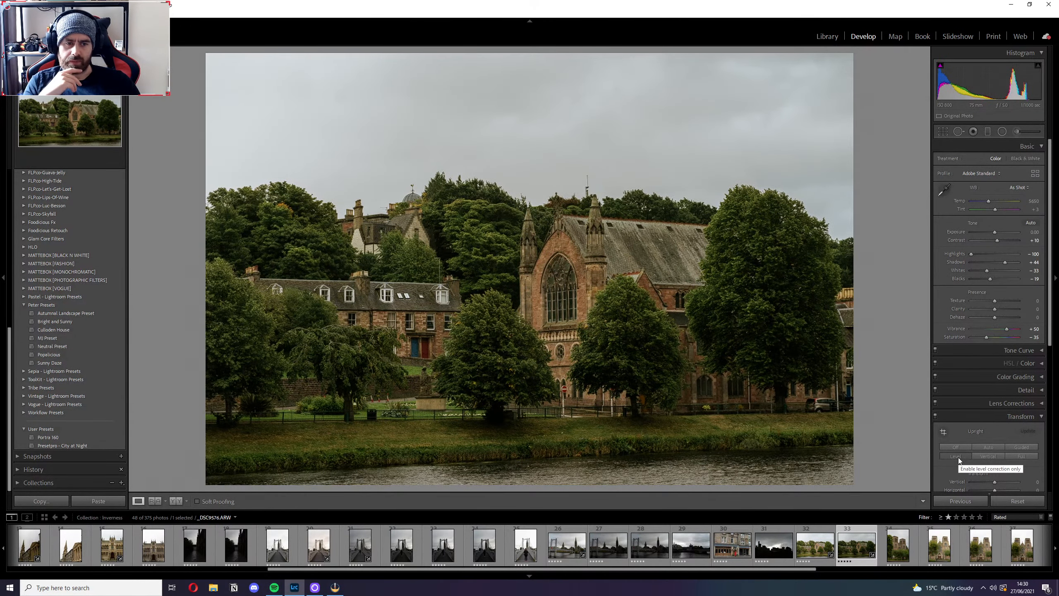
Set Exposure to +0.50 on the riverside church photo and inspect the church and neighbouring houses up close.
click(1030, 231)
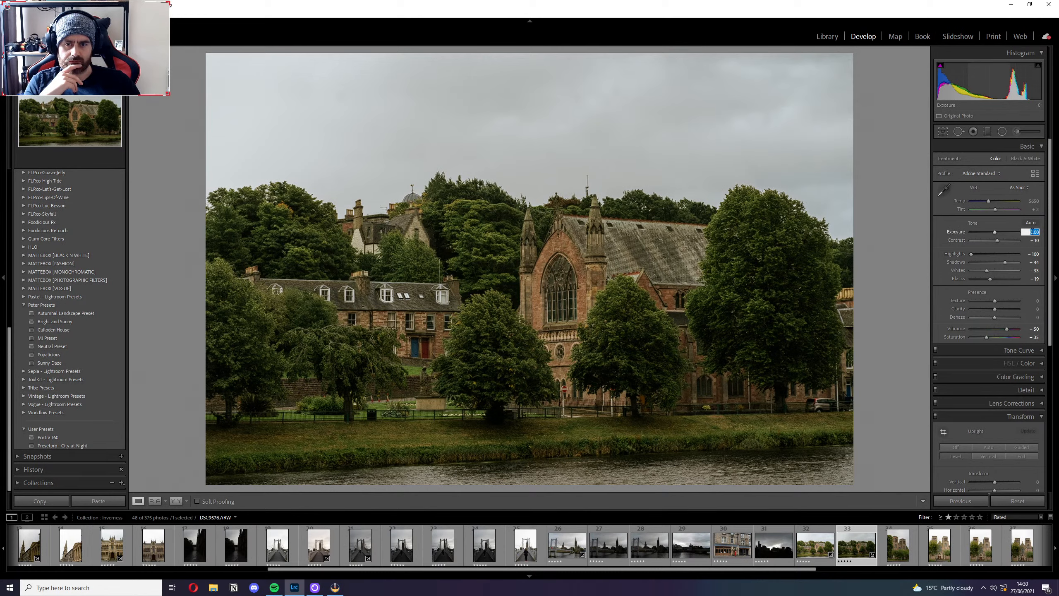
text(0.5)
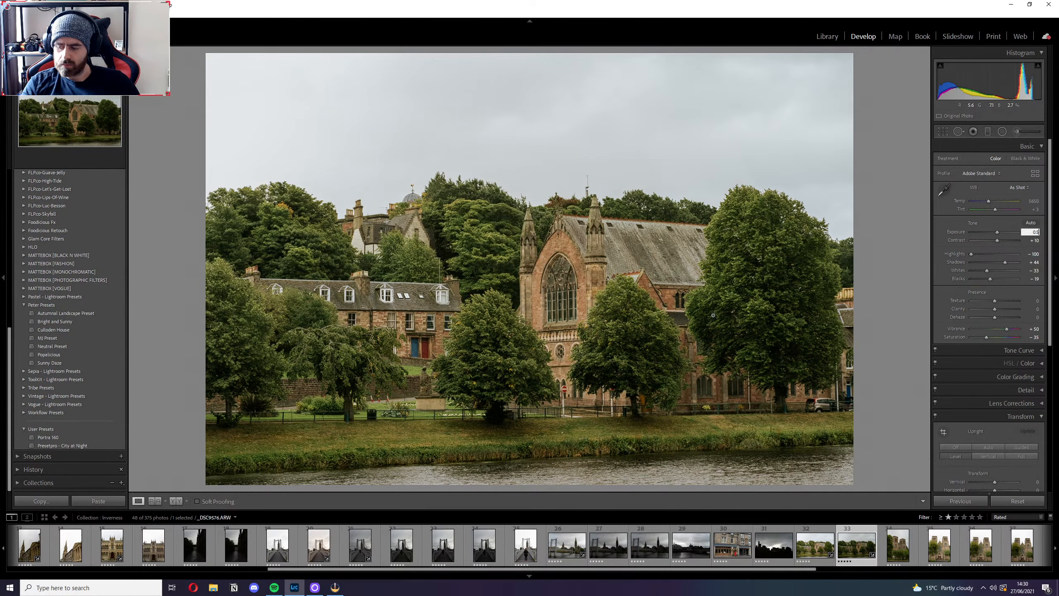
click(609, 290)
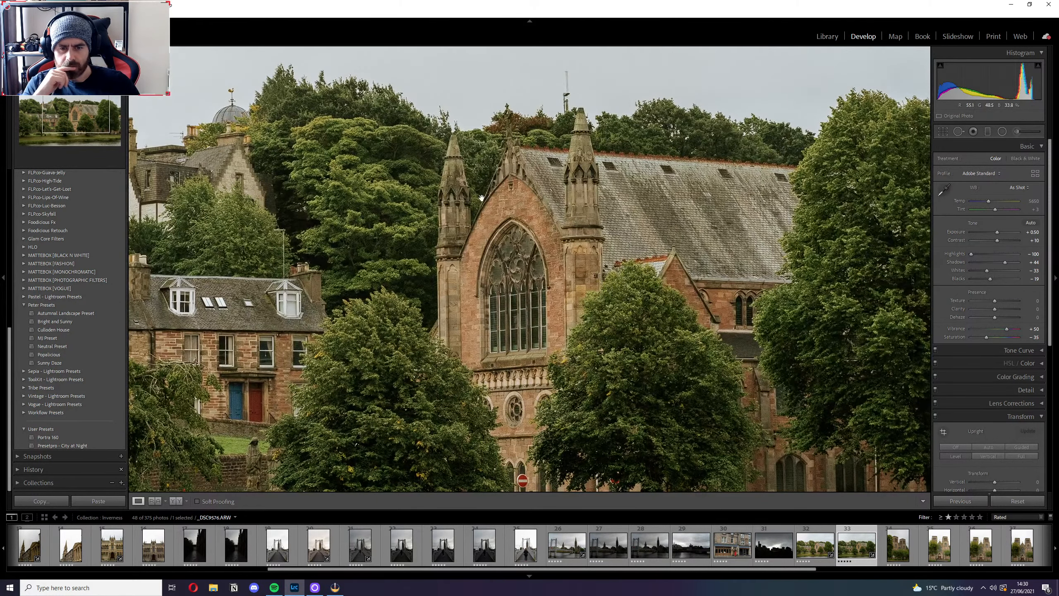
drag(481, 197, 746, 148)
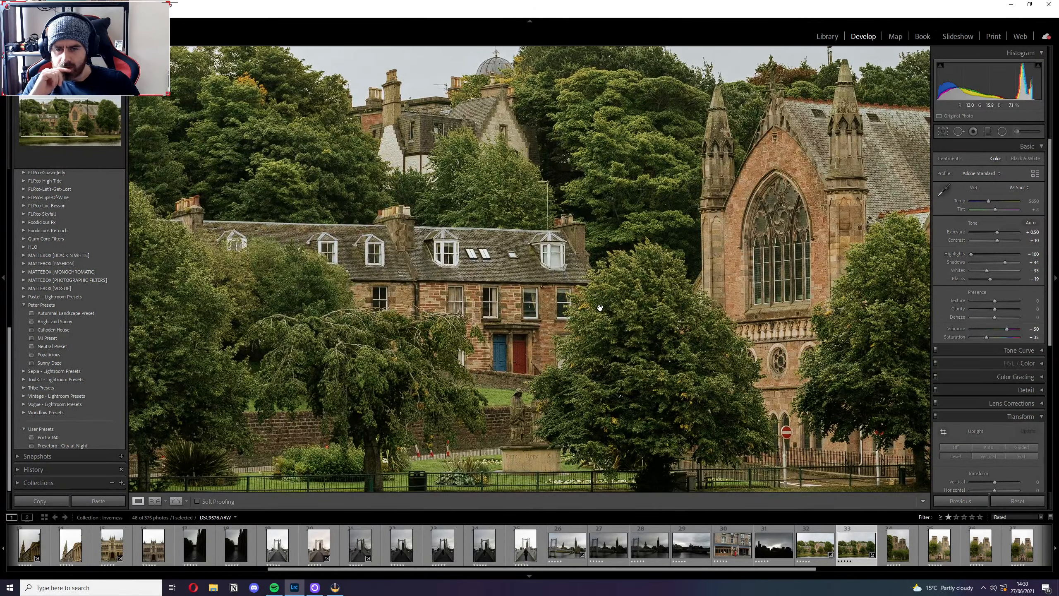
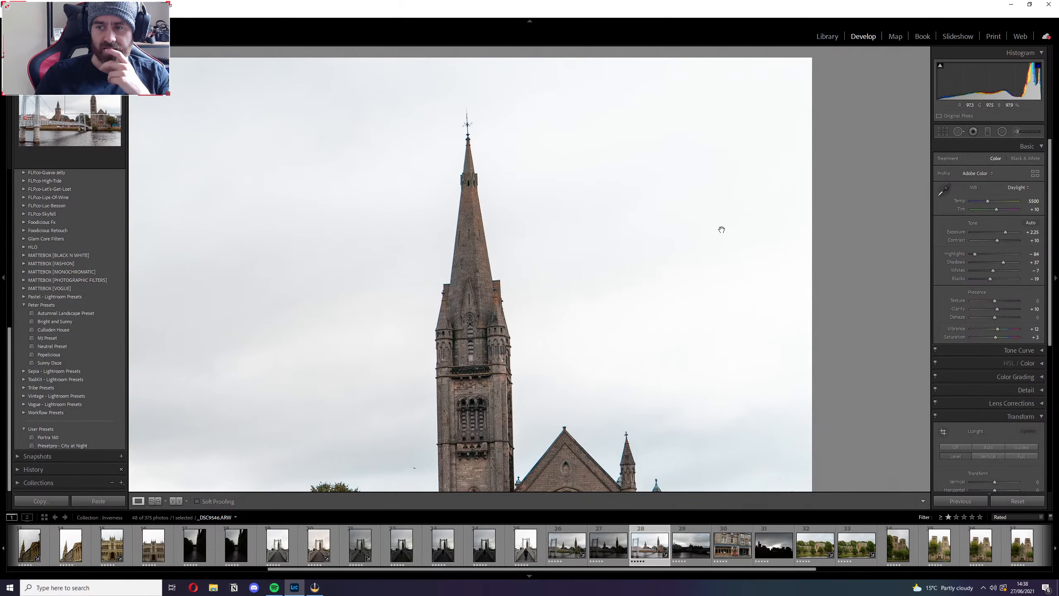
Compare the riverside bridge and church photo with its unedited version, and inspect the spires and bridge up close.
click(741, 190)
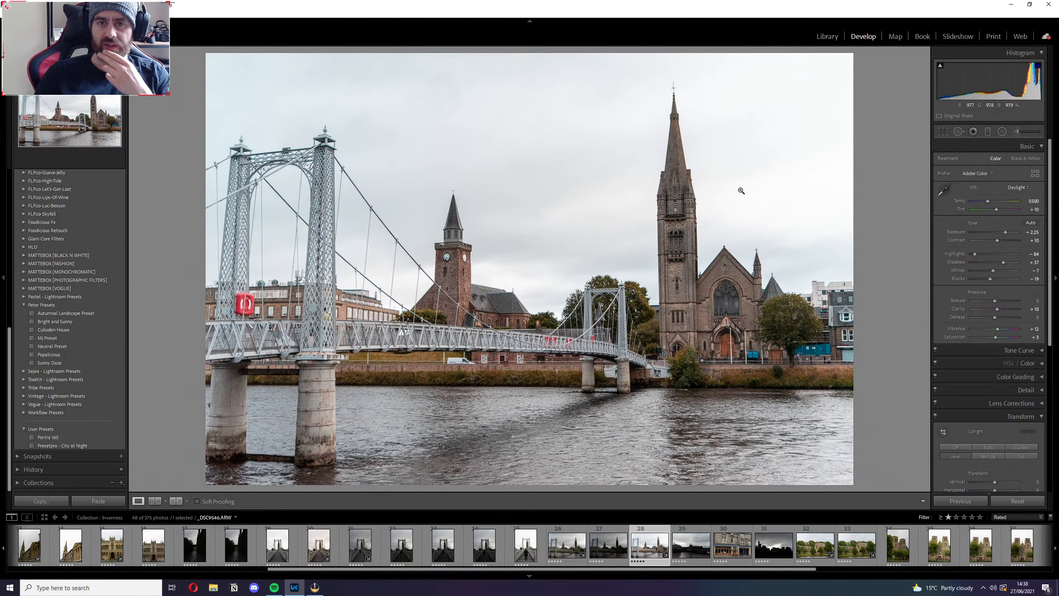
key(y)
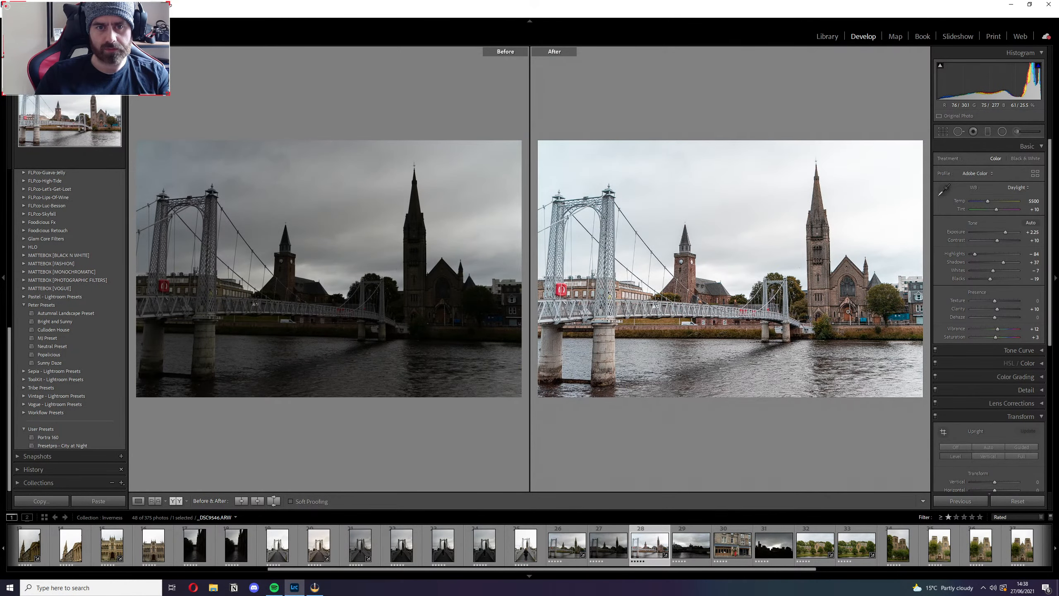
key(y)
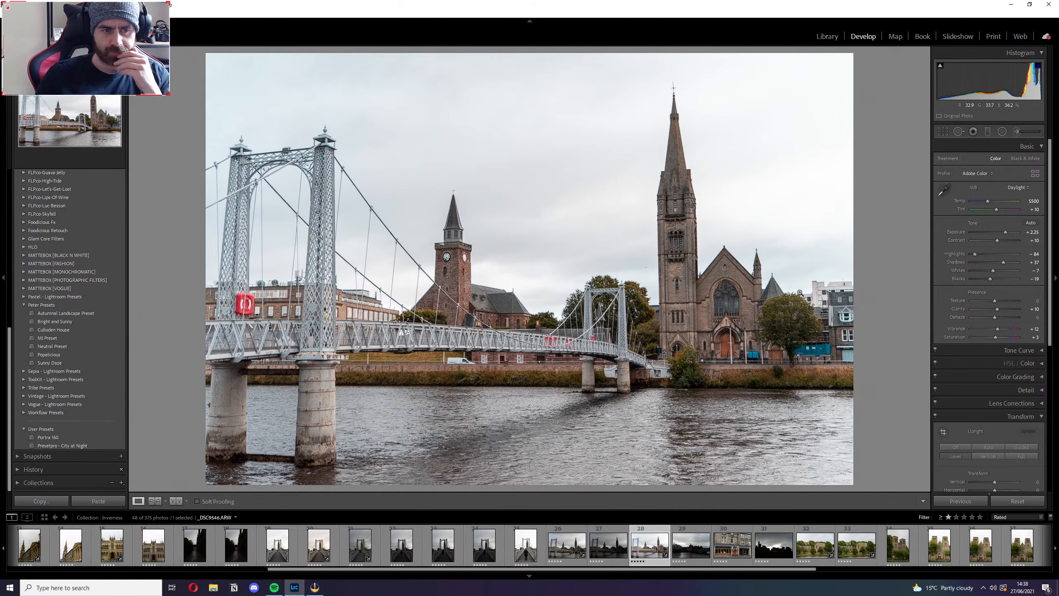
click(434, 244)
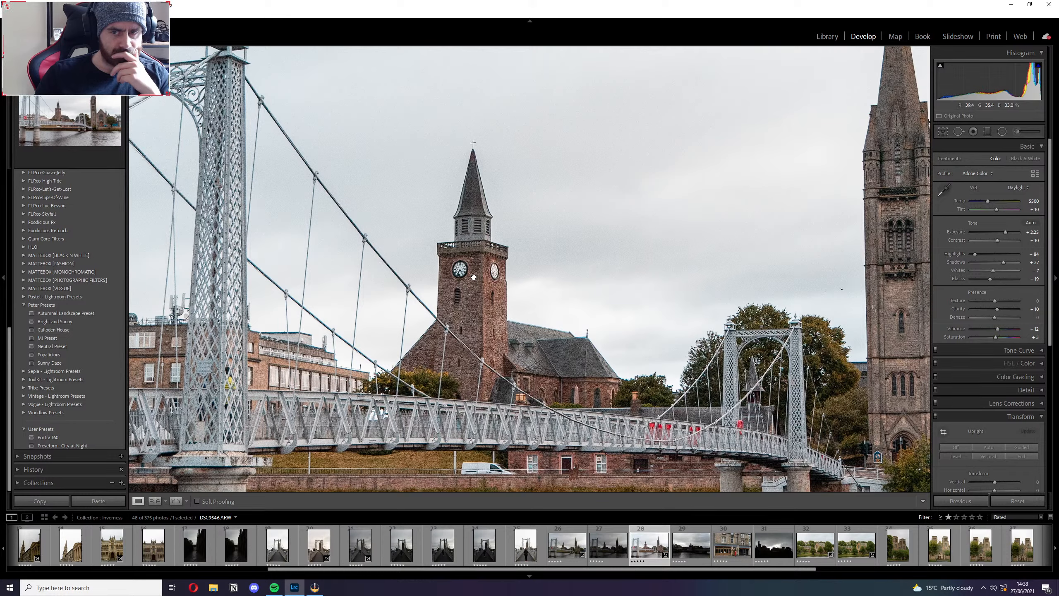
click(958, 132)
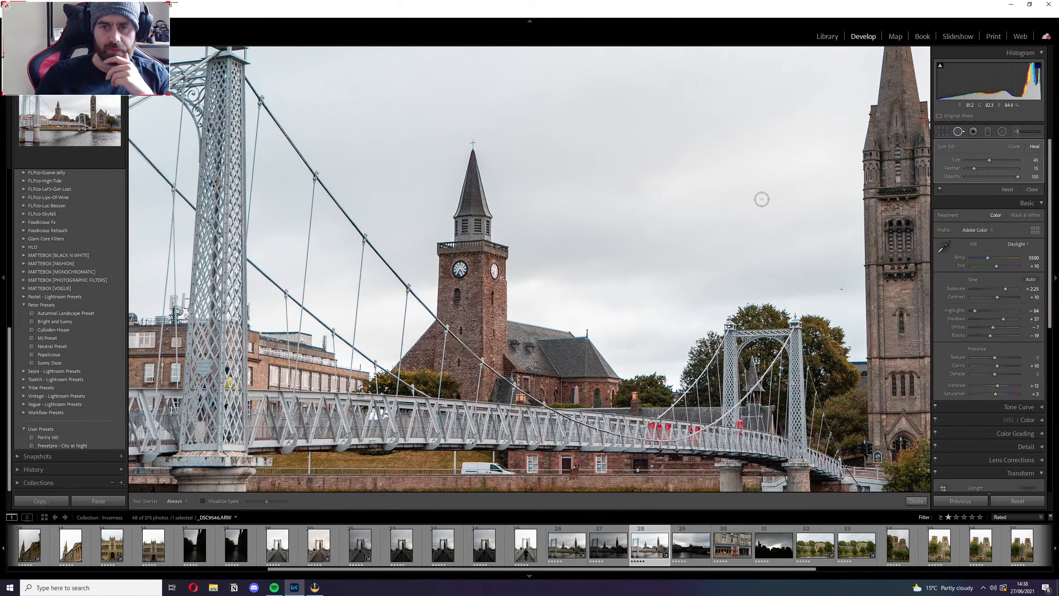
click(916, 500)
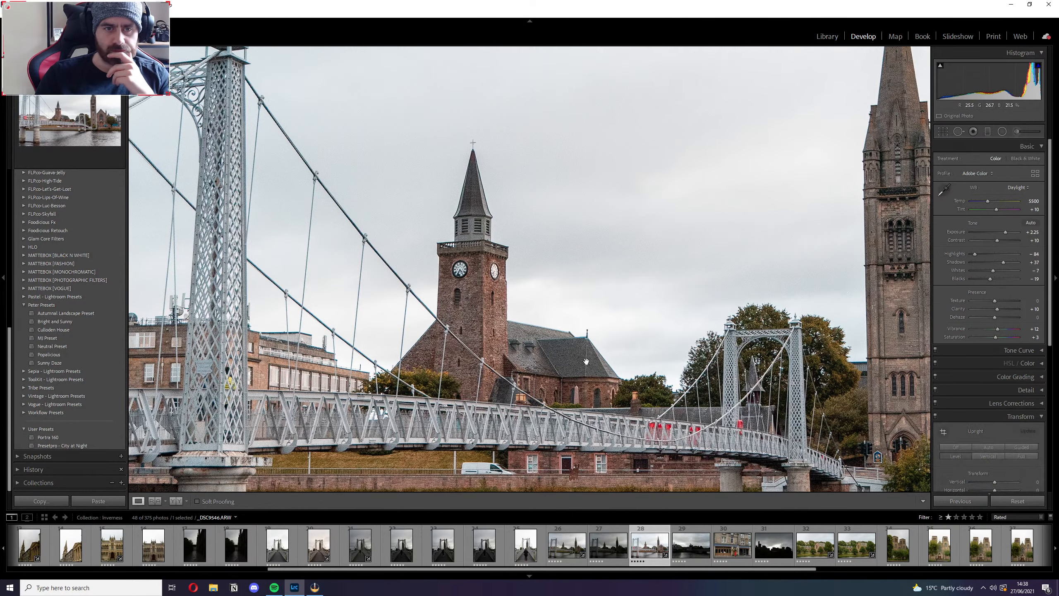
click(514, 333)
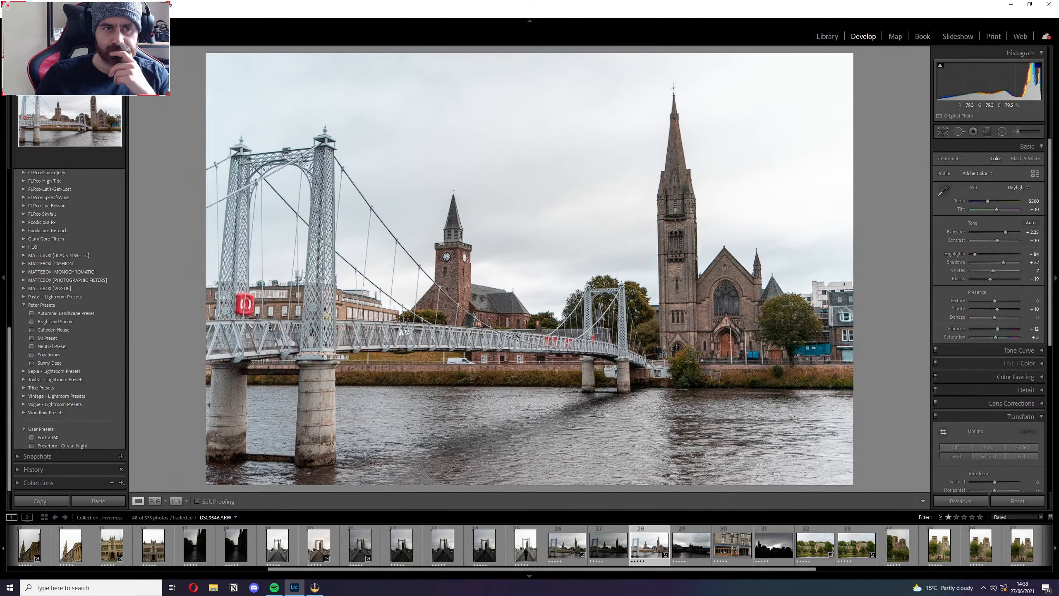
click(516, 334)
click(515, 229)
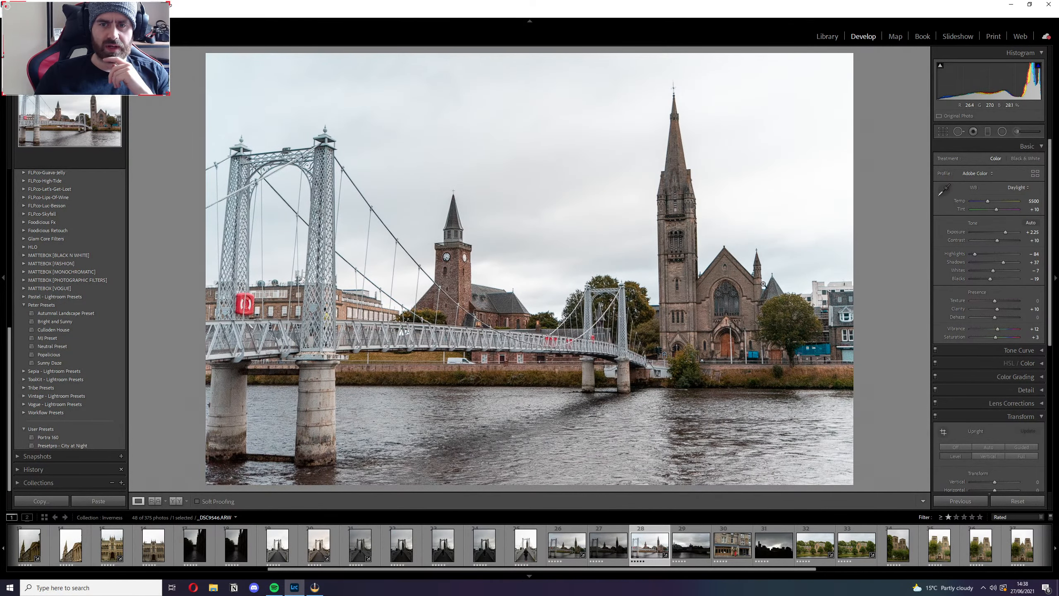
Try a tighter crop that cuts off the outer leg of the bridge tower, and undo it.
click(942, 132)
drag(604, 292, 588, 291)
key(Return)
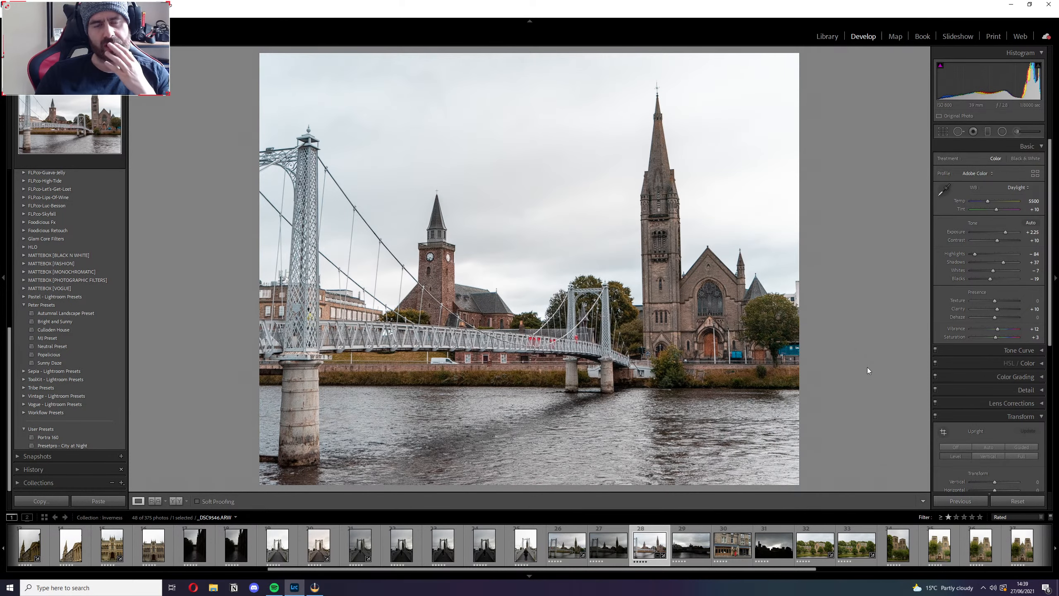
key(ctrl+z)
key(ctrl+z)
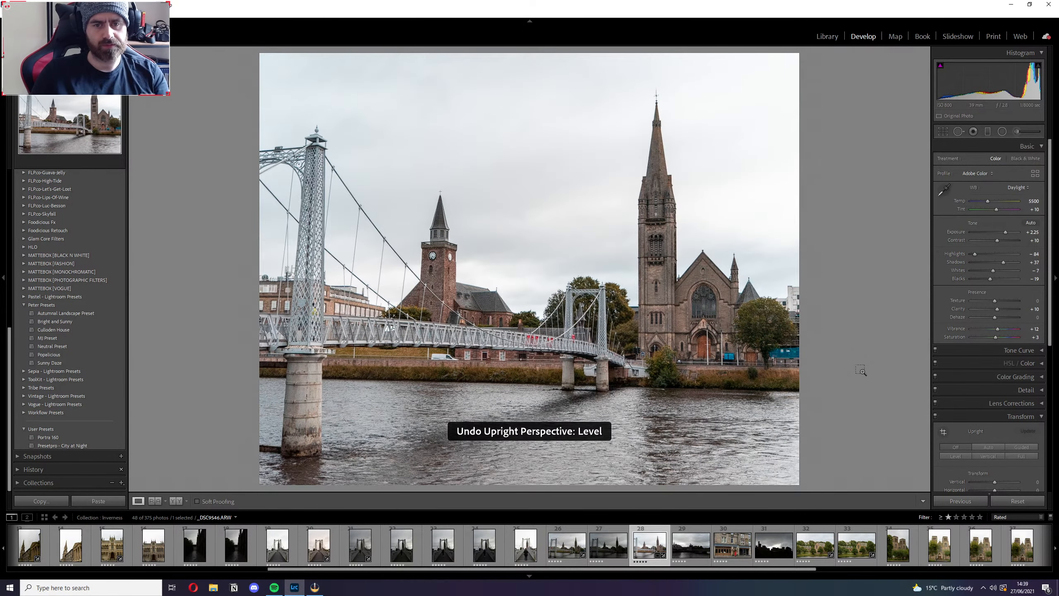
key(ctrl+z)
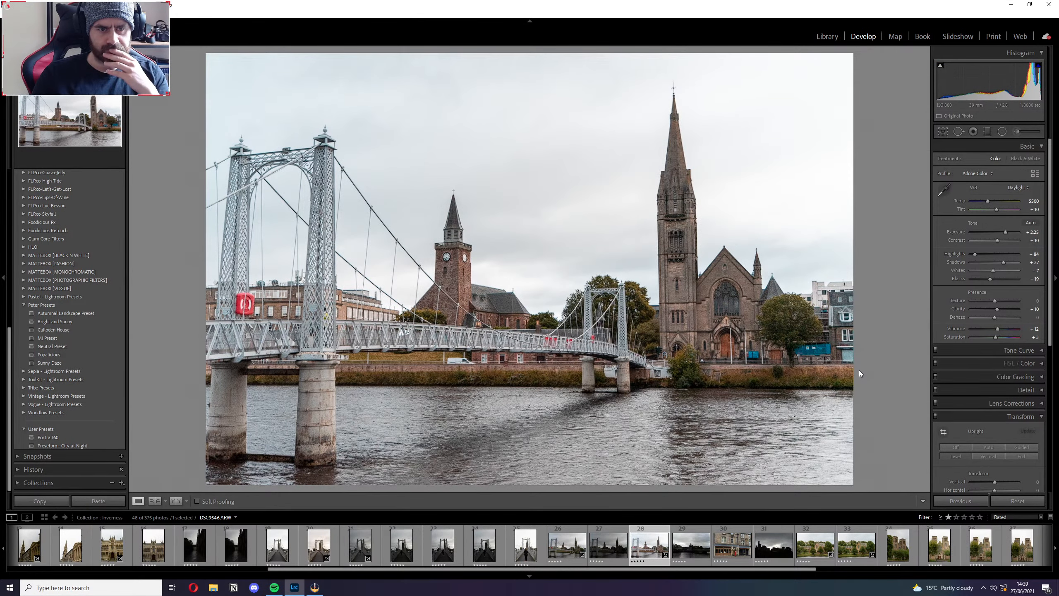
Try a 4 x 3 crop framed towards the church, cutting off the outer leg of the bridge tower, and undo it.
click(942, 133)
click(1016, 161)
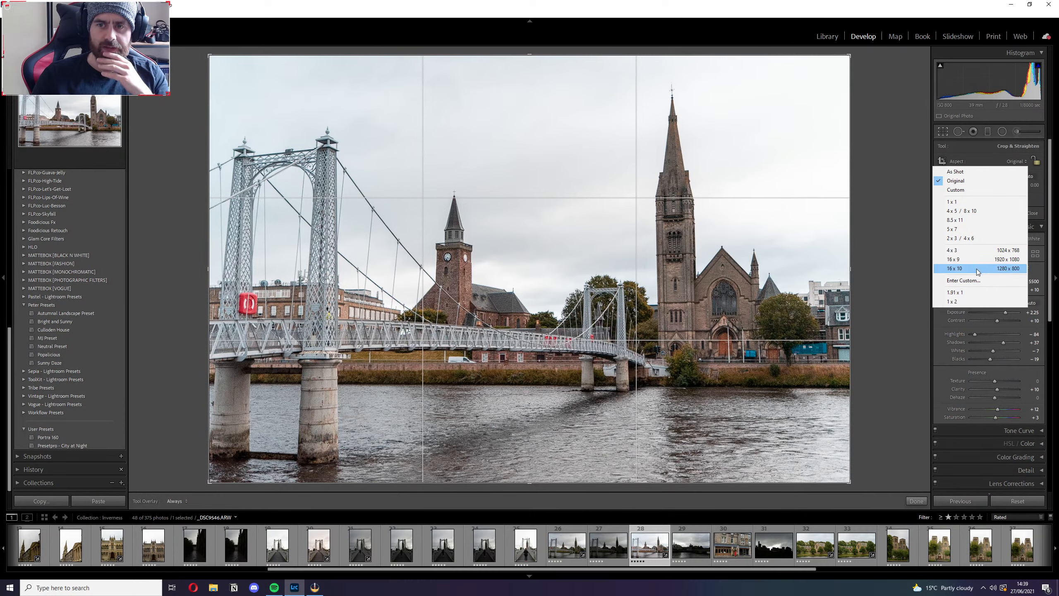
click(959, 250)
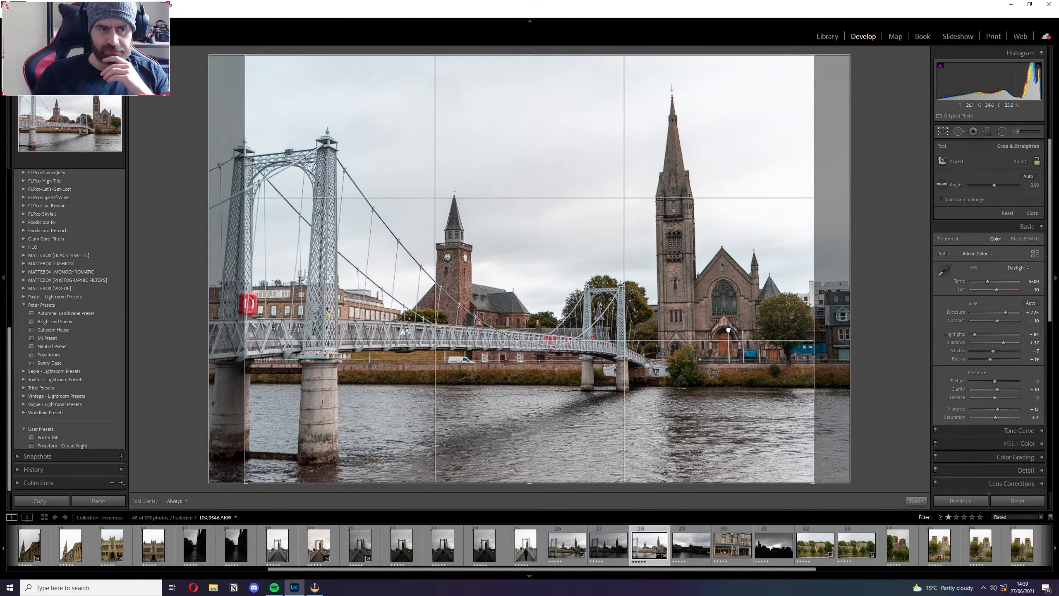
drag(729, 328, 764, 329)
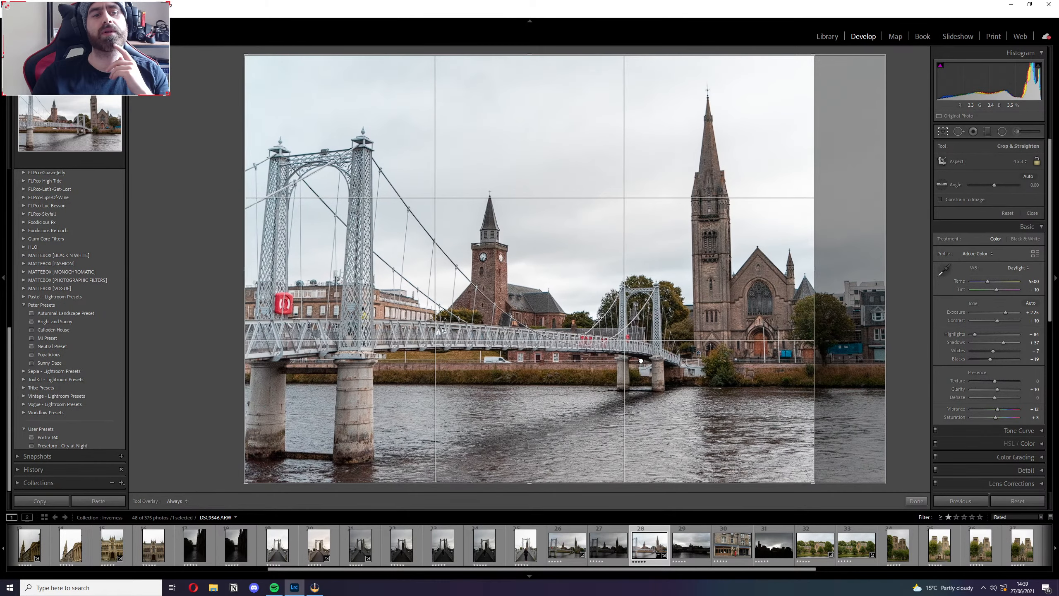
drag(640, 360, 588, 364)
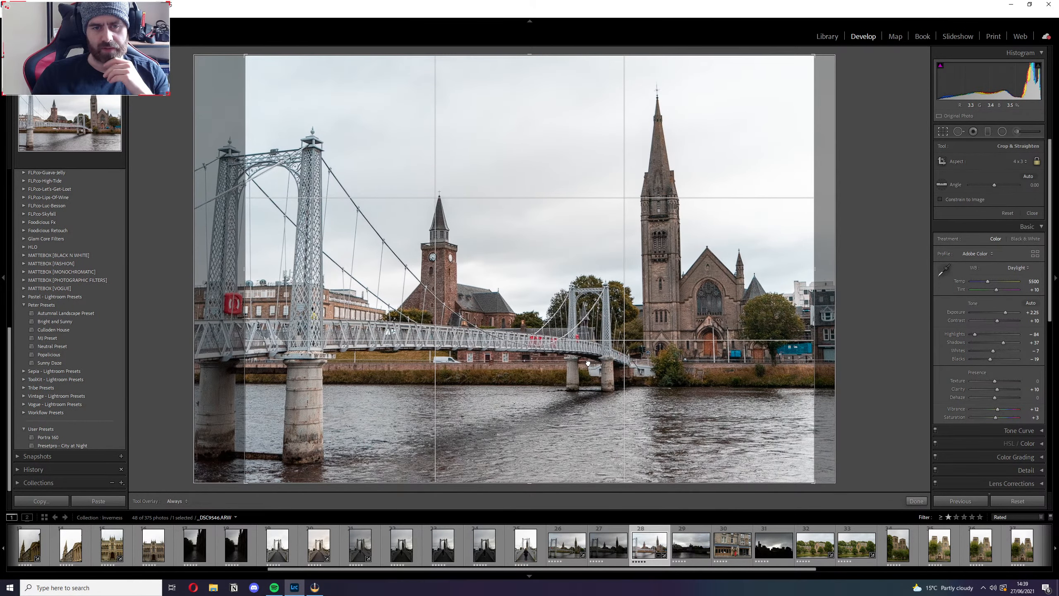
click(916, 501)
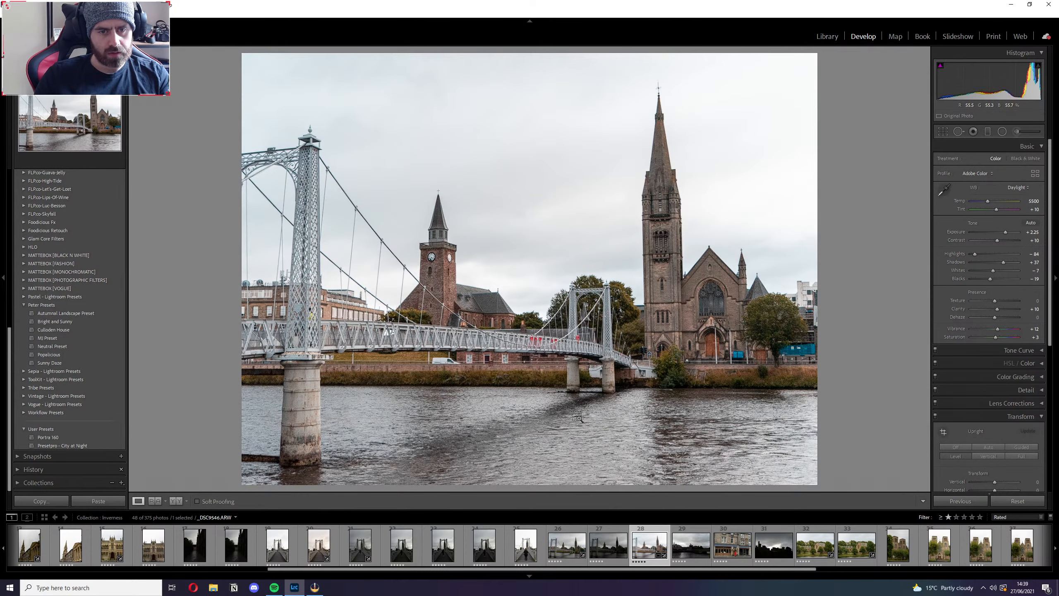
key(ctrl+z)
key(super+alt+Print)
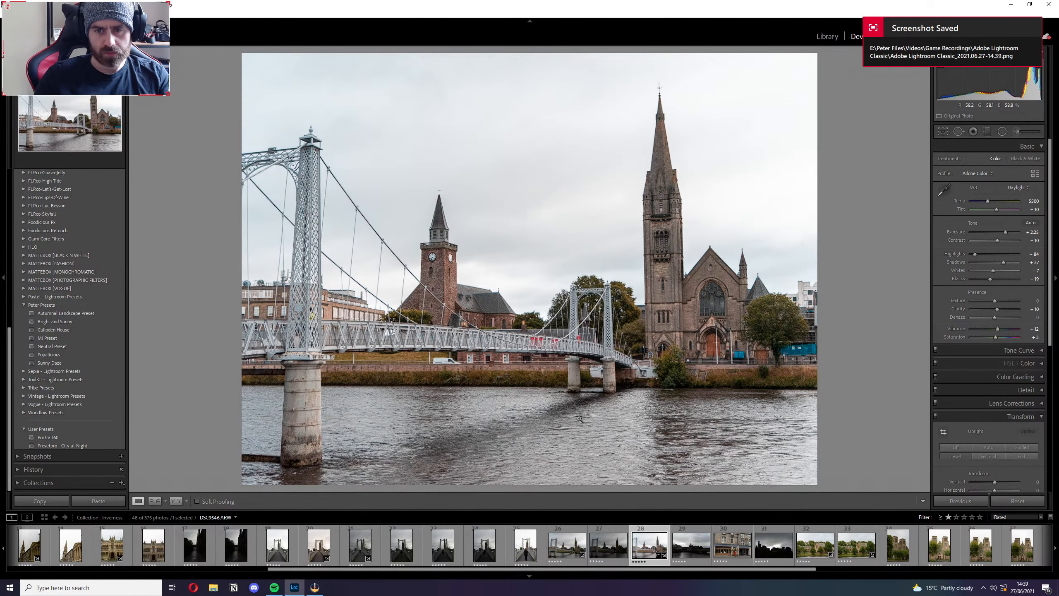
key(ctrl+z)
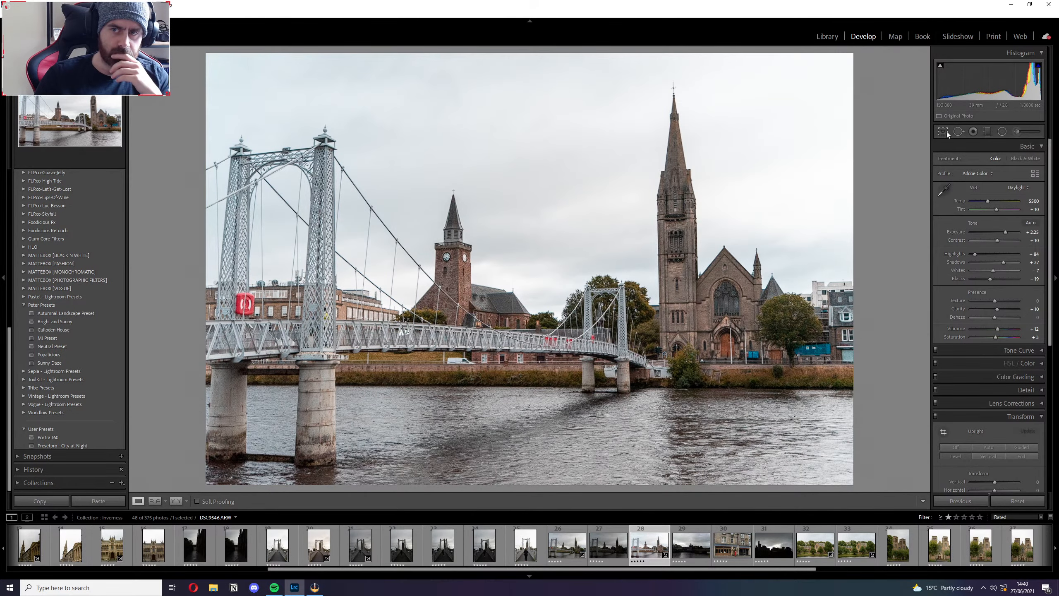
Crop the bridge and church photo to a 16 x 10 aspect ratio, with the frame shifted slightly down the image.
click(943, 132)
click(1016, 161)
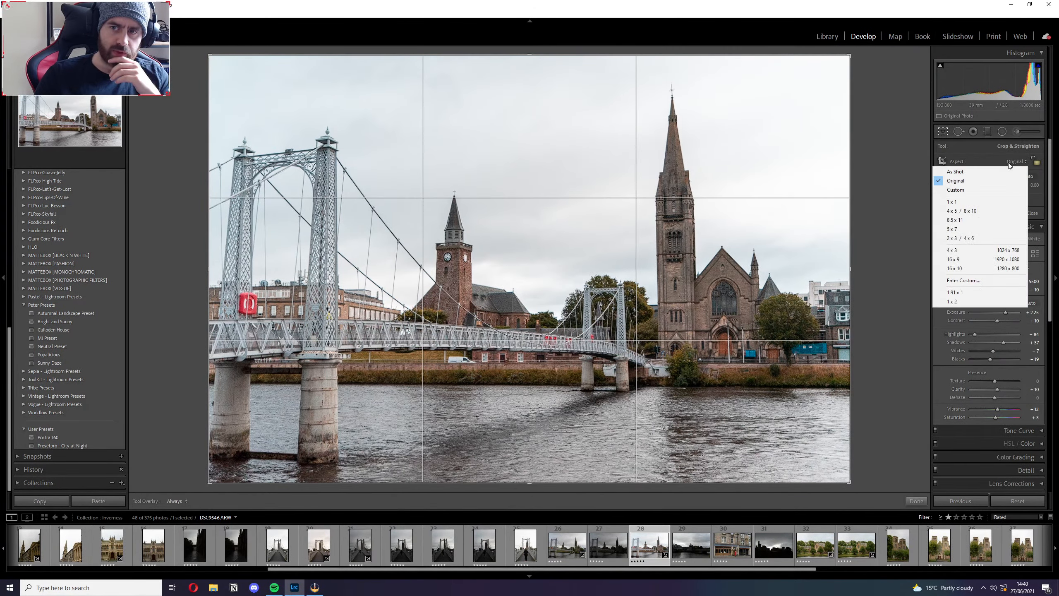
click(959, 268)
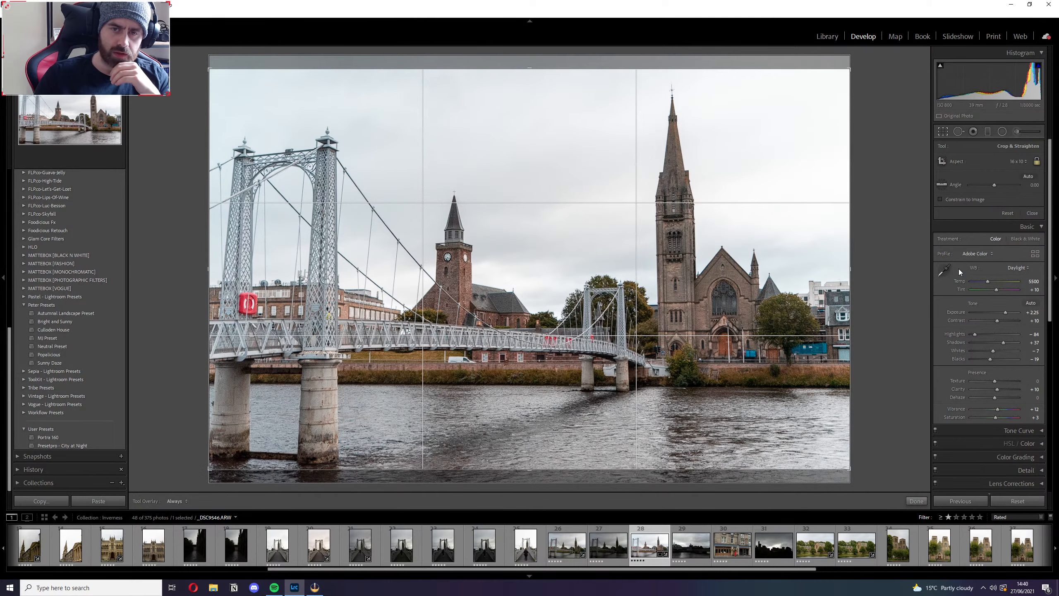
drag(620, 364, 620, 360)
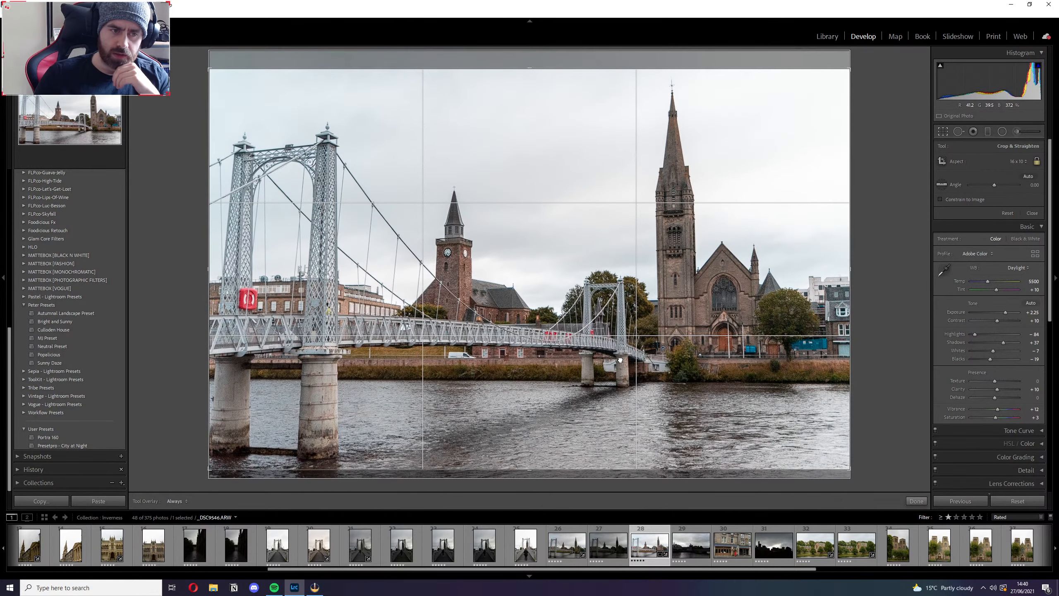
key(Return)
Compare the Upright correction between Level and Off, leave it Off, and set Texture to +25.
click(1019, 416)
click(955, 456)
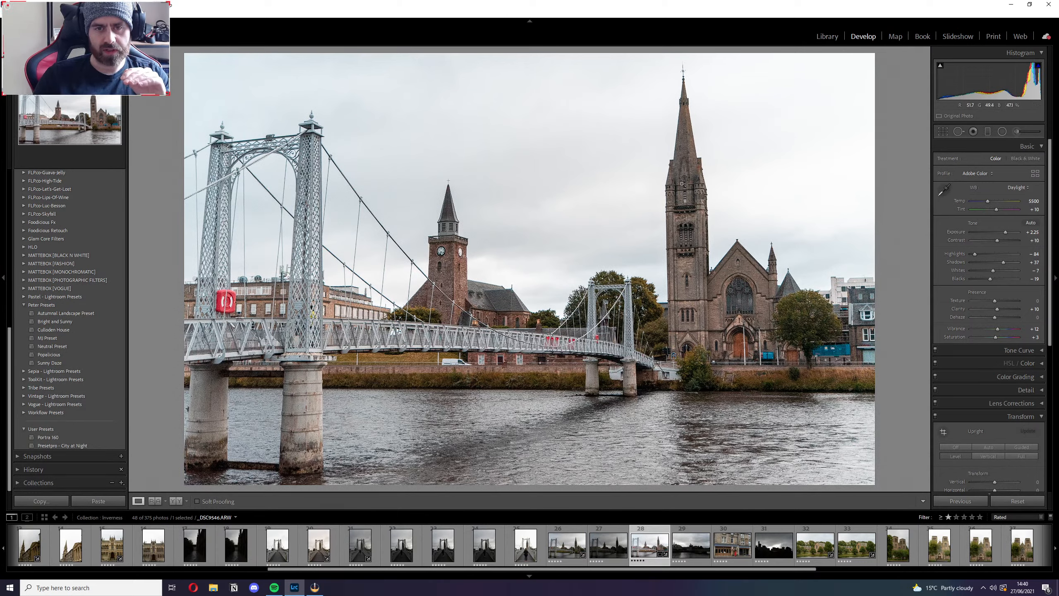
click(948, 448)
click(950, 455)
click(952, 449)
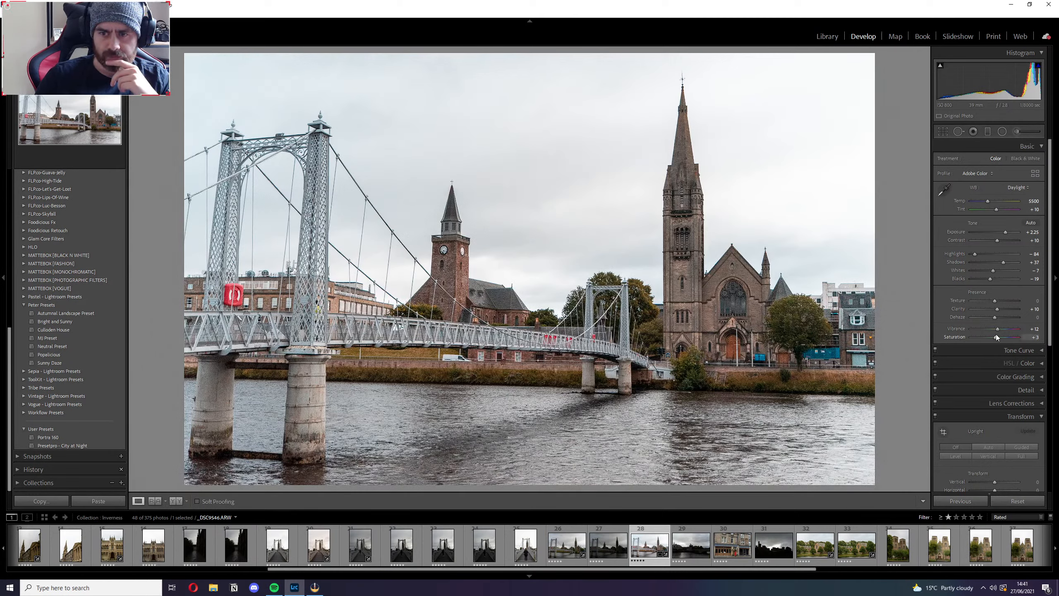
drag(995, 300, 1007, 301)
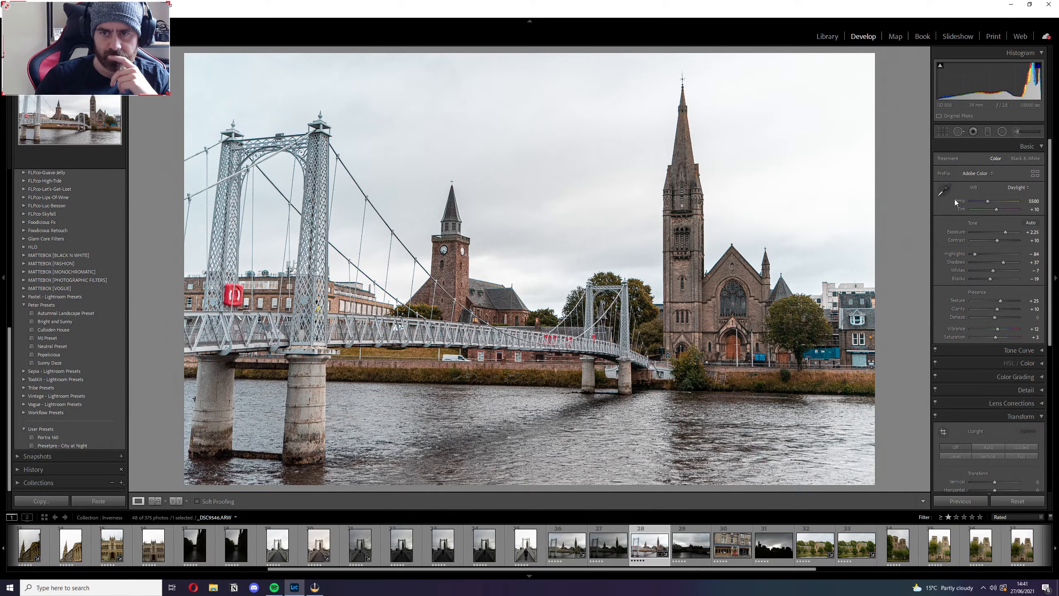
Try the As Shot, Auto and Cloudy white balance presets on the bridge photo, and return to Daylight.
click(1017, 187)
click(991, 201)
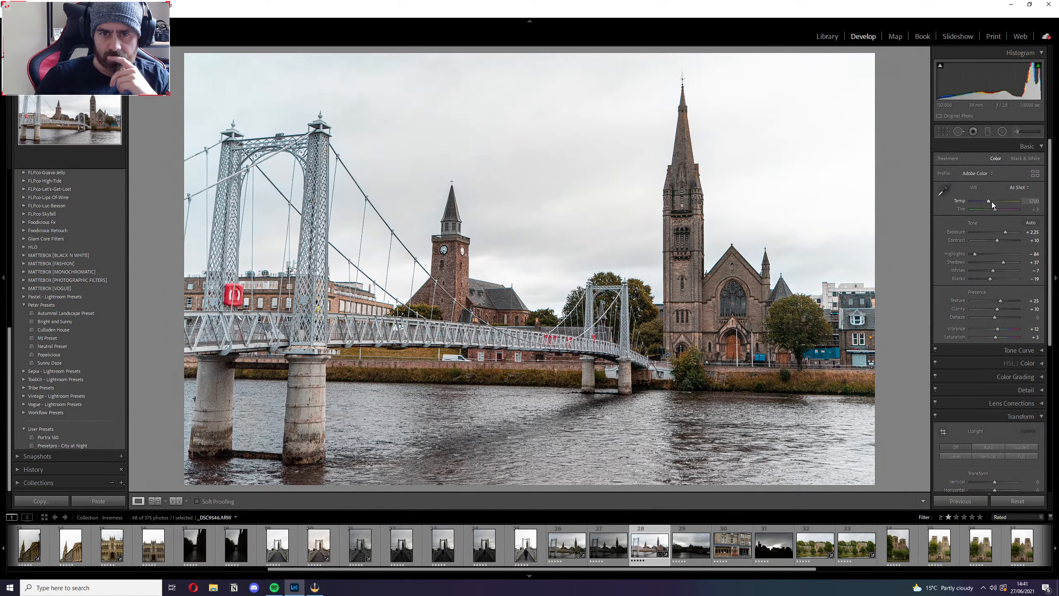
click(1019, 188)
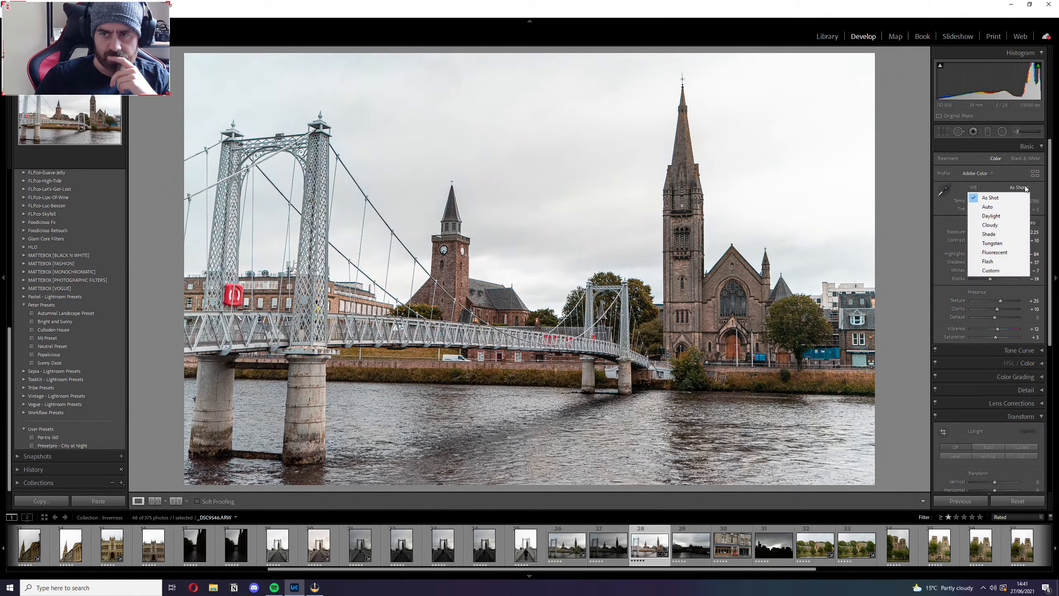
click(996, 204)
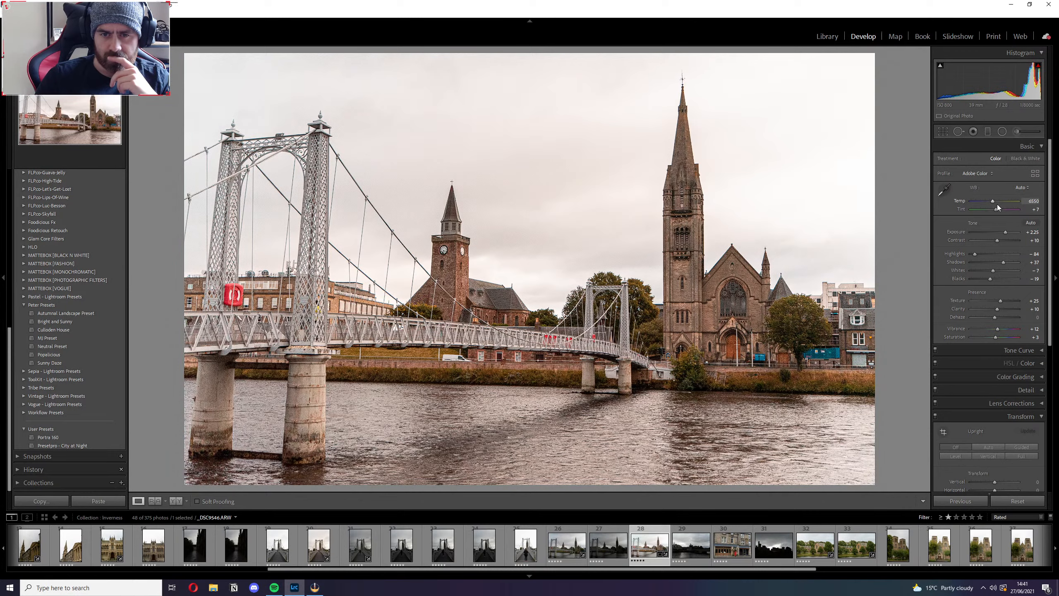
click(1021, 187)
click(995, 225)
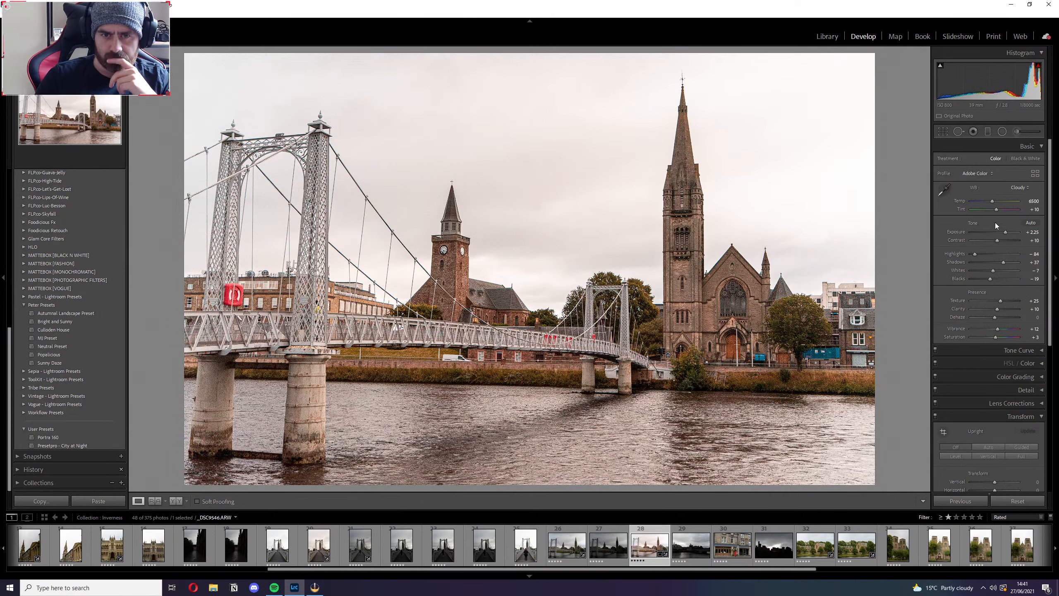
click(1018, 187)
click(999, 197)
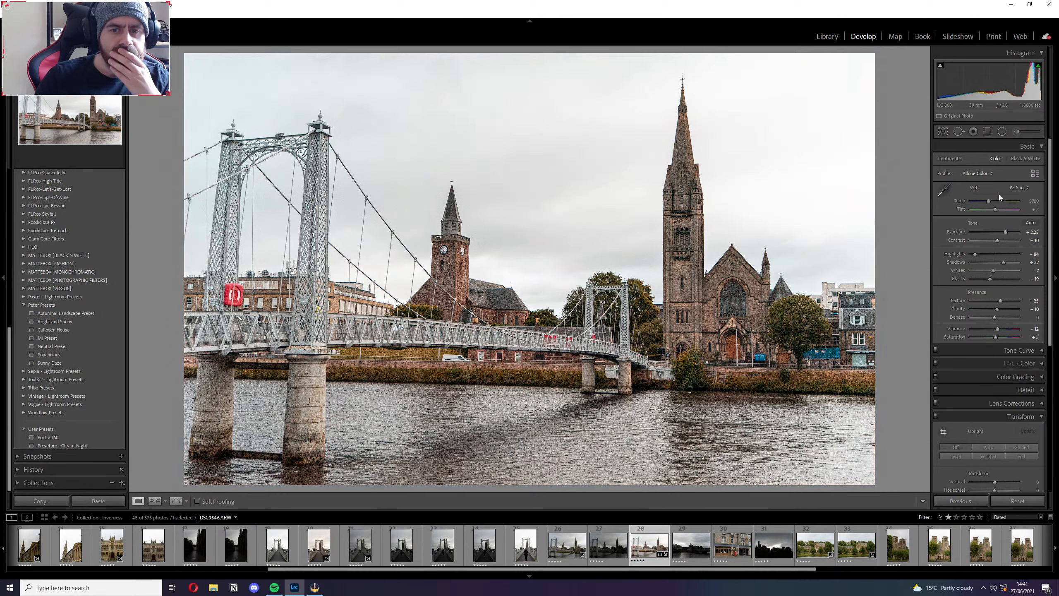
click(1008, 185)
click(1002, 212)
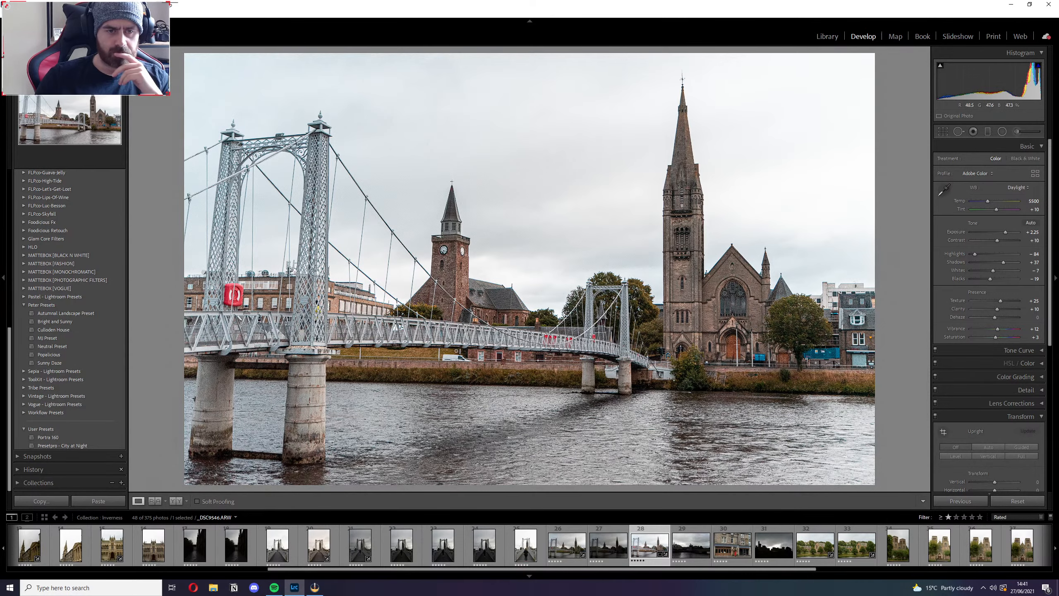
Try to heal away the white van on the road beneath the bridge, and undo the healing stroke.
click(454, 361)
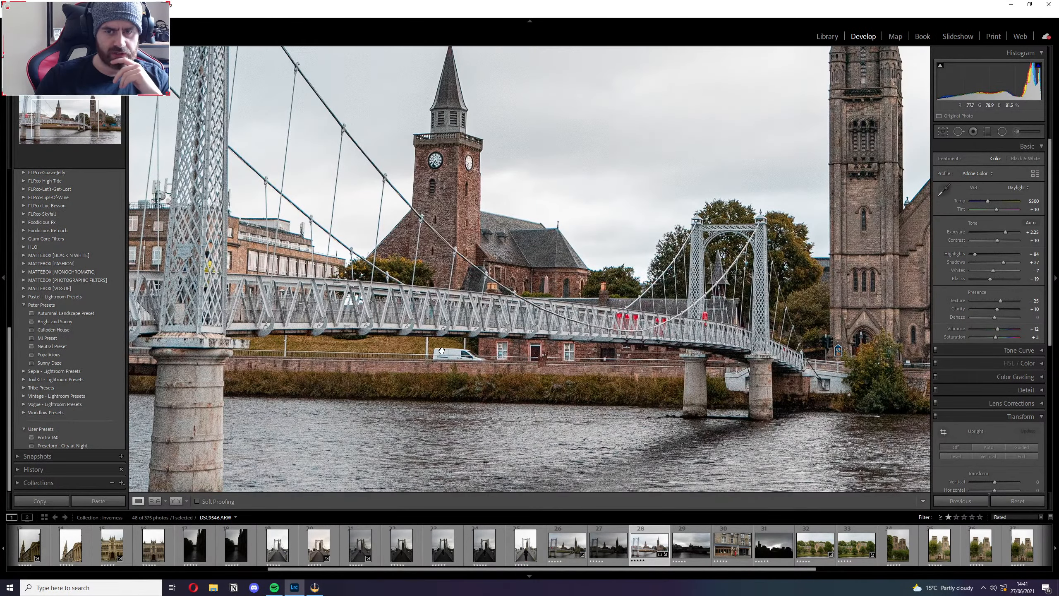
click(446, 351)
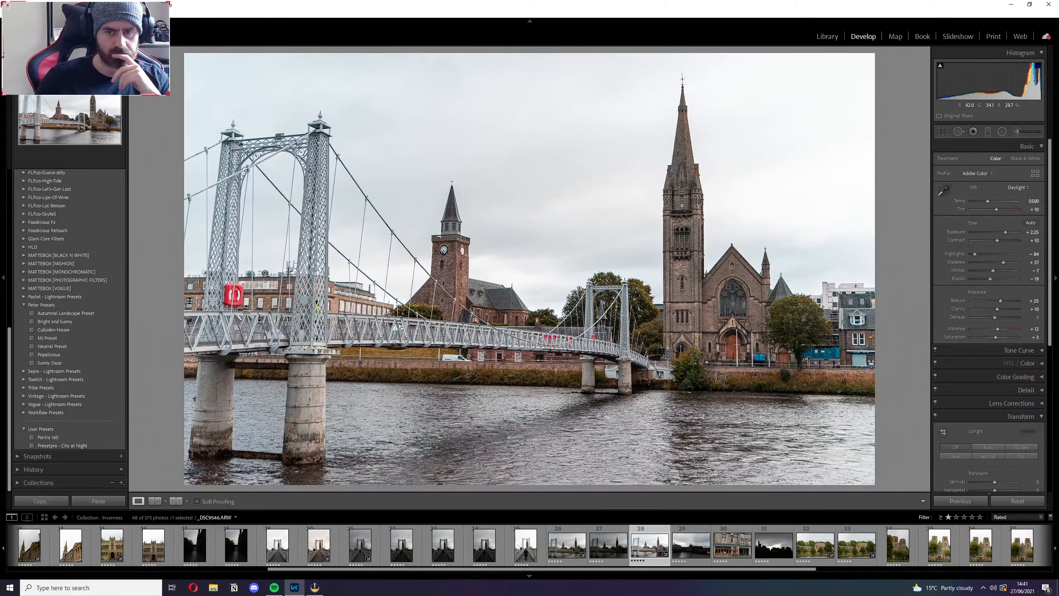
click(469, 357)
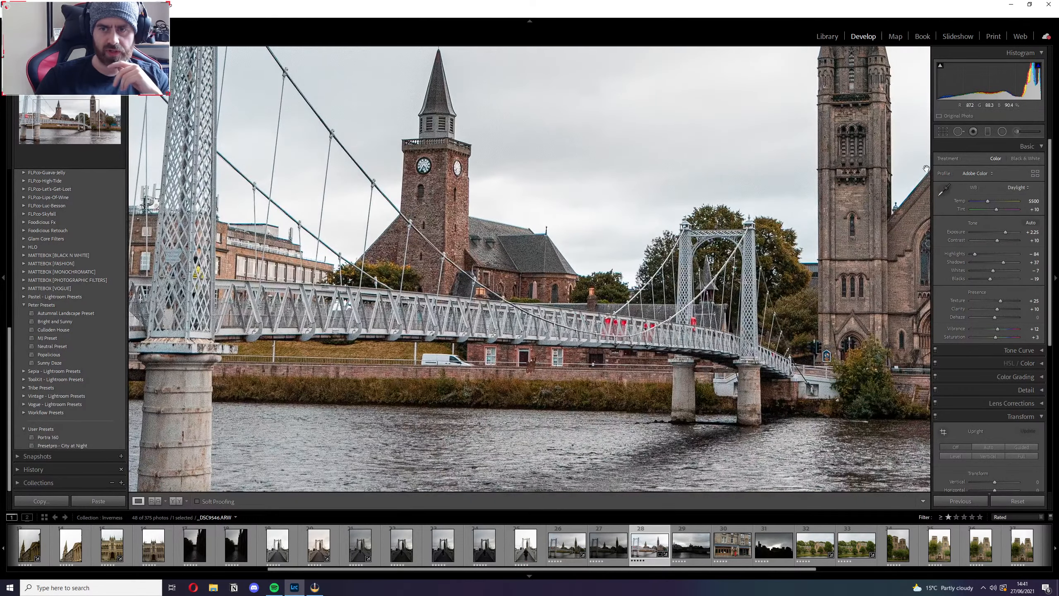
click(957, 133)
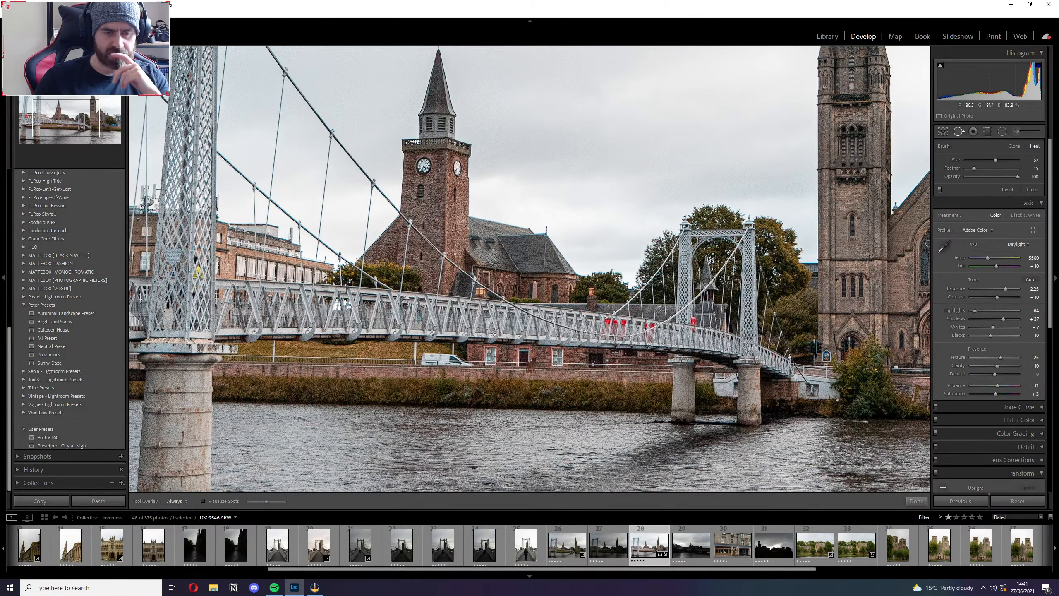
drag(422, 355, 447, 357)
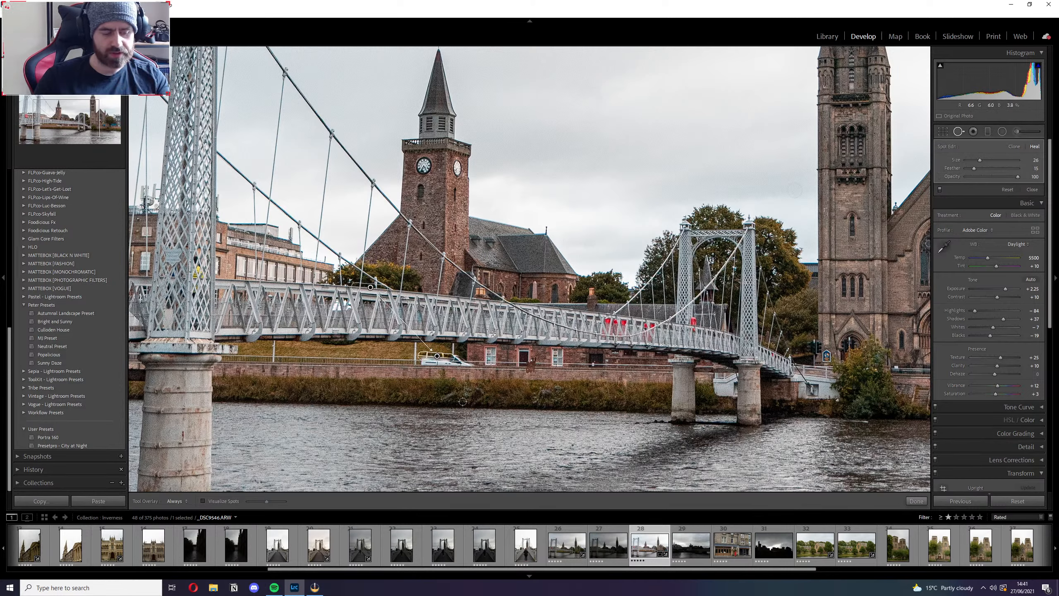
key(ctrl+z)
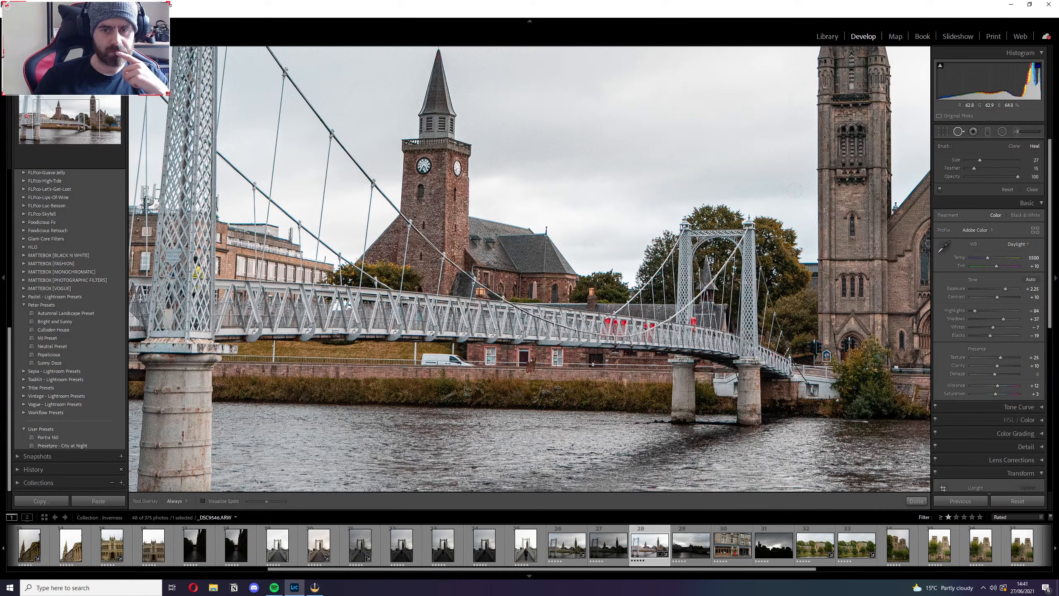
Try to heal a spot in the sky above the bridge, undo it, and leave spot healing.
click(642, 268)
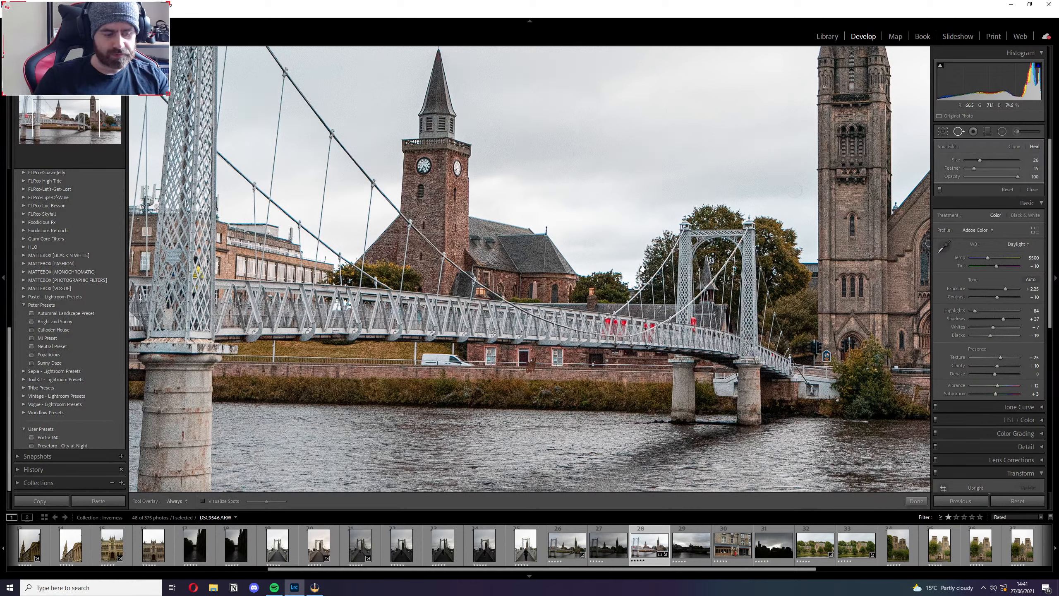
key(ctrl+z)
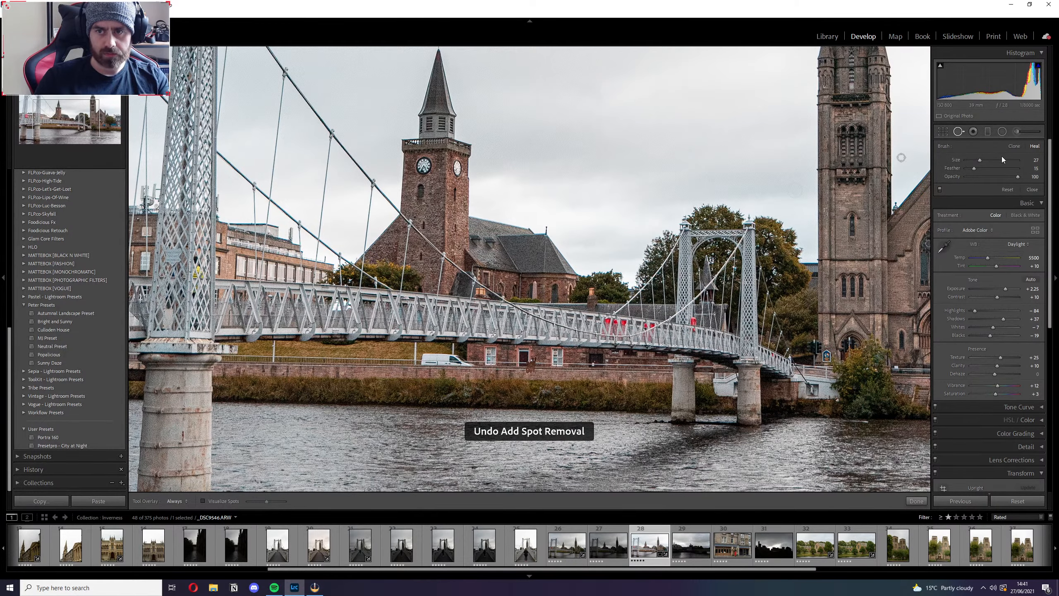
click(958, 132)
click(696, 326)
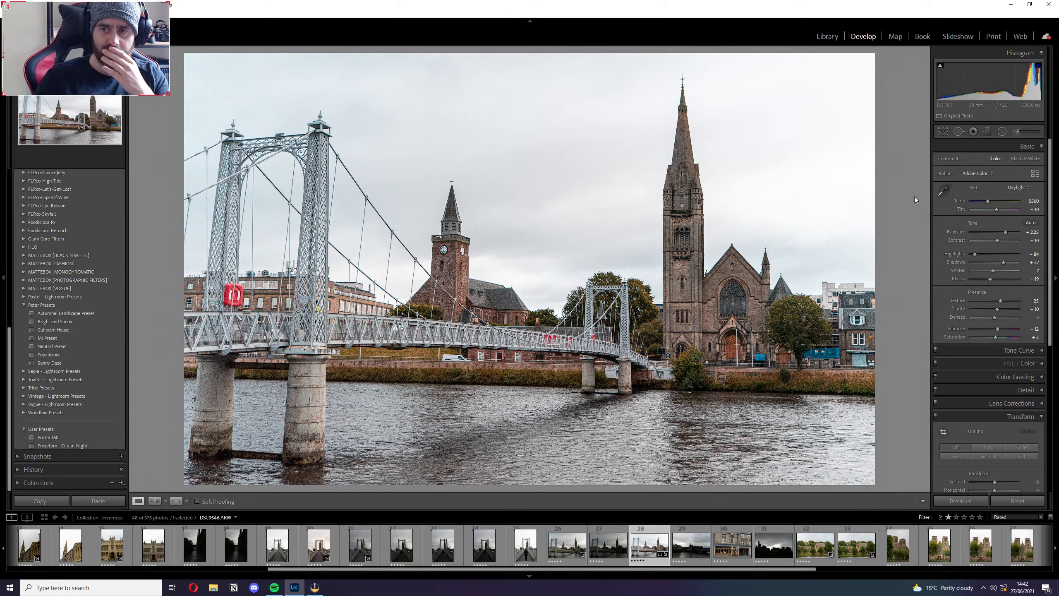
Try Exposure at +1.75 on the bridge photo, check the church up close, and set Exposure to +2.00.
drag(1003, 234, 1000, 233)
click(775, 311)
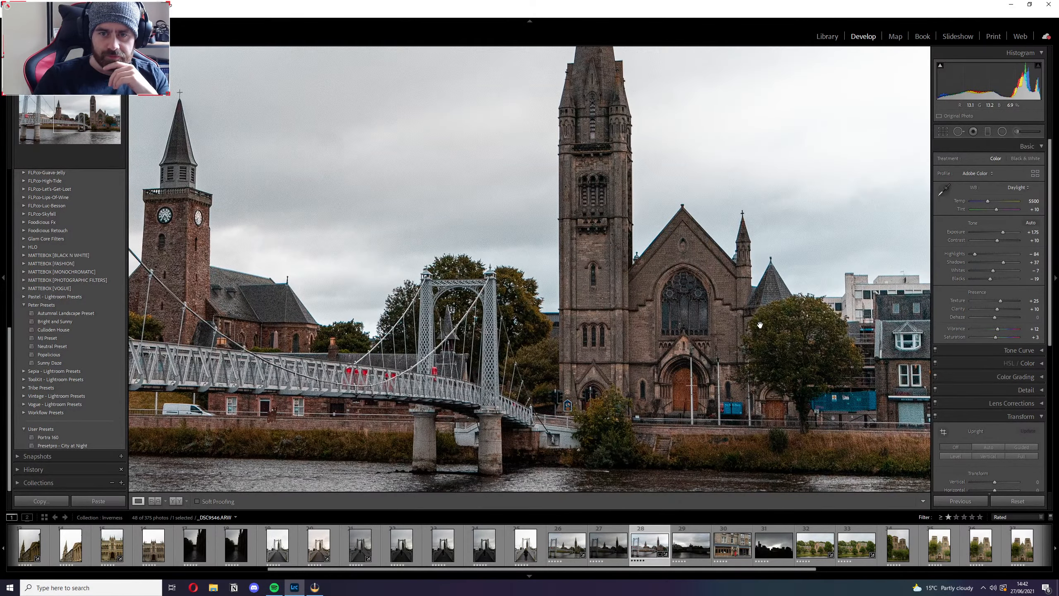
click(759, 325)
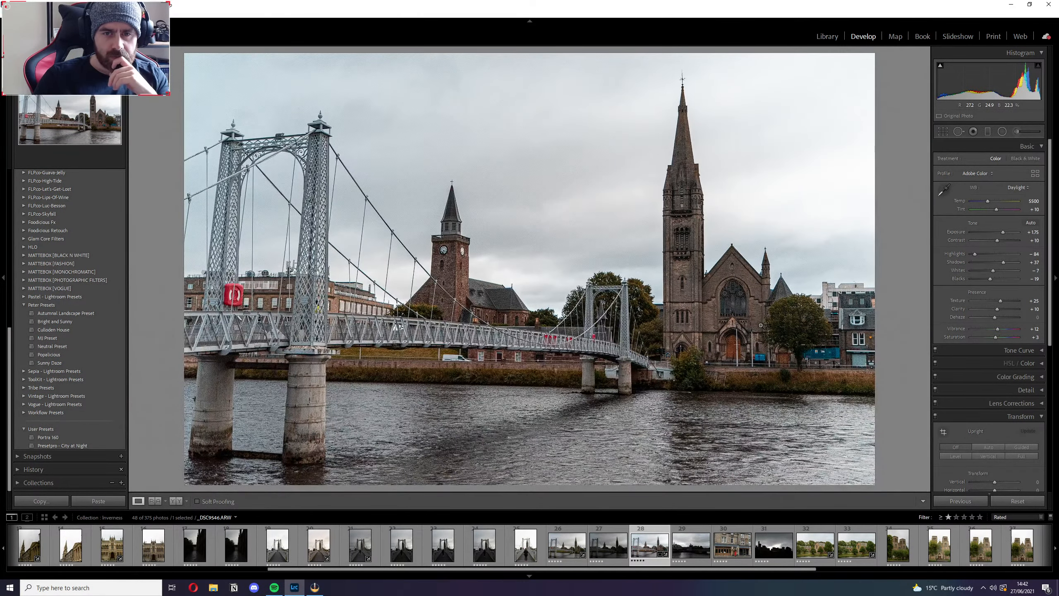
drag(1002, 232, 1004, 233)
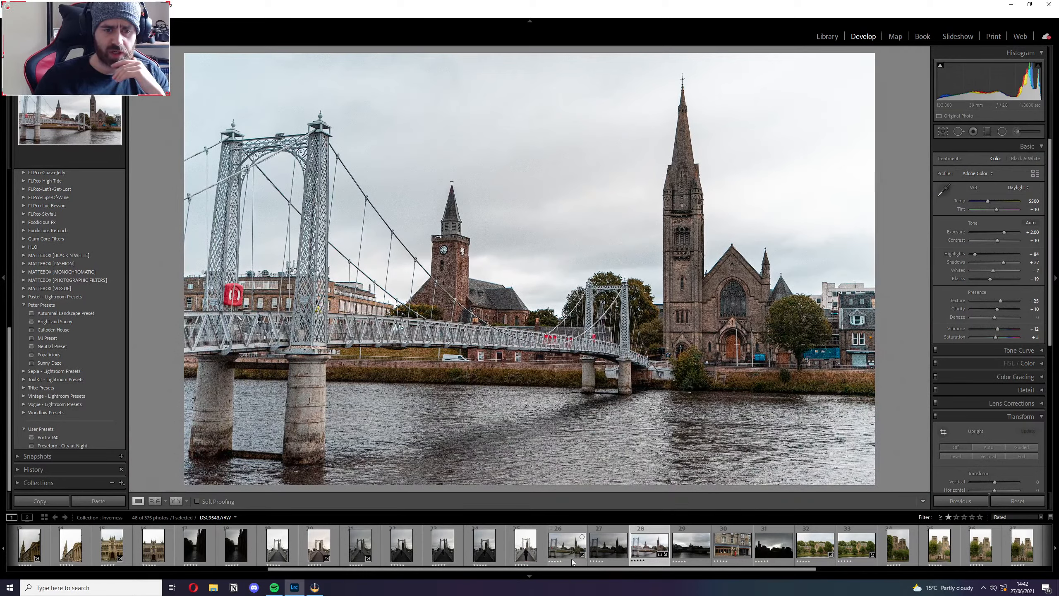
Compare the two riverside church photos, 32 and 33, switching back and forth and ending on the second.
click(857, 549)
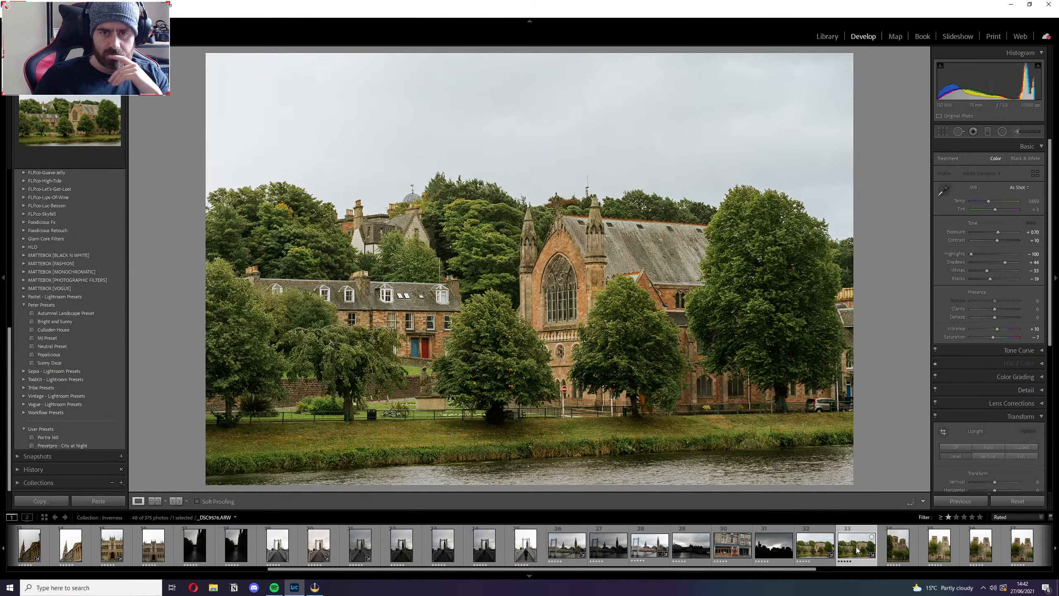
key(Left)
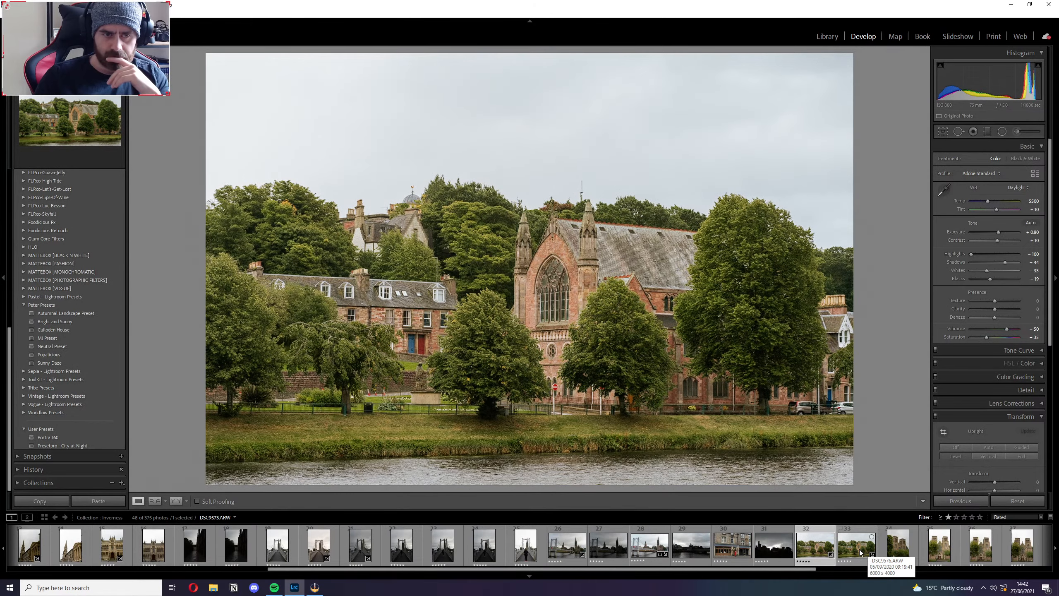
click(860, 551)
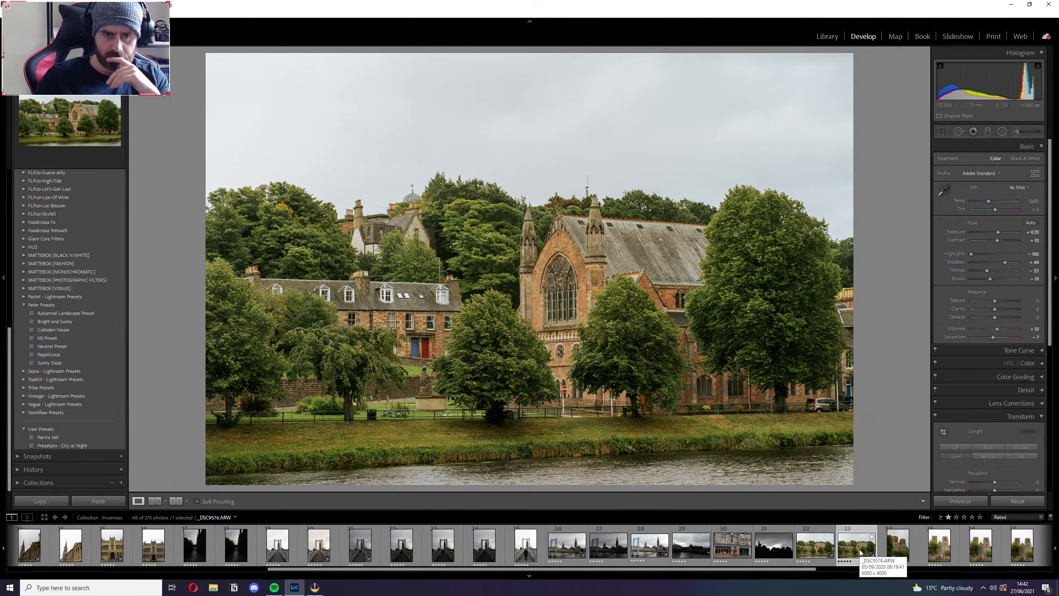
click(814, 553)
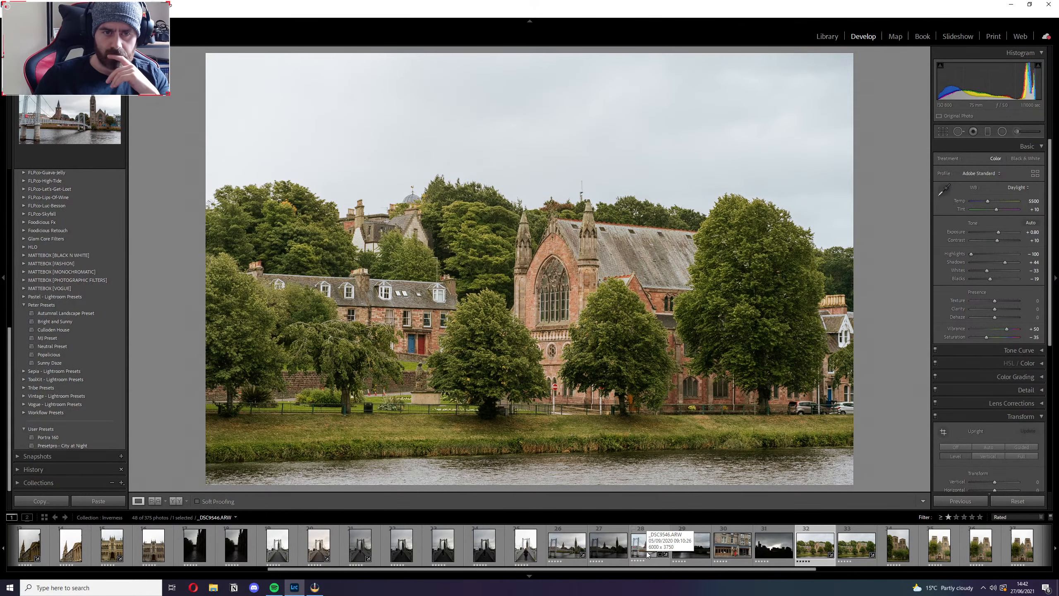
click(846, 549)
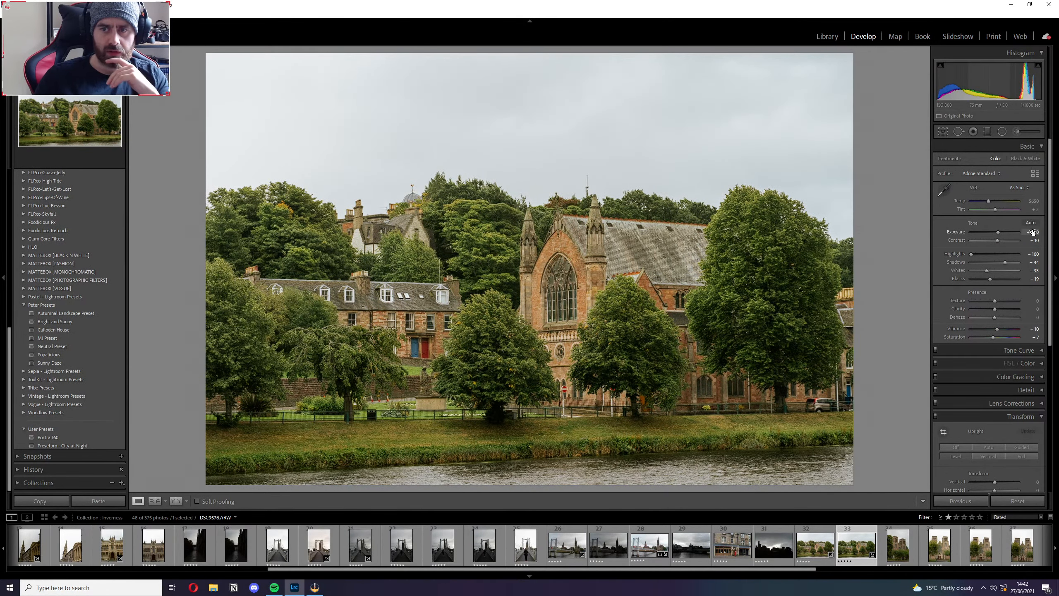
Cool the second riverside church photo by lowering its white balance temperature to 4807.
drag(989, 203, 985, 203)
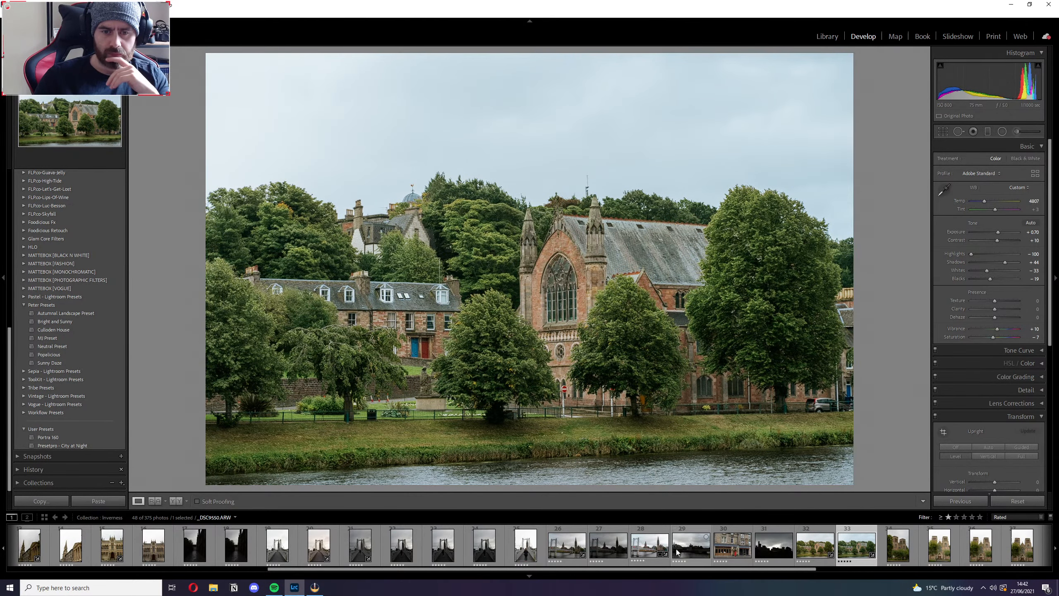
click(648, 551)
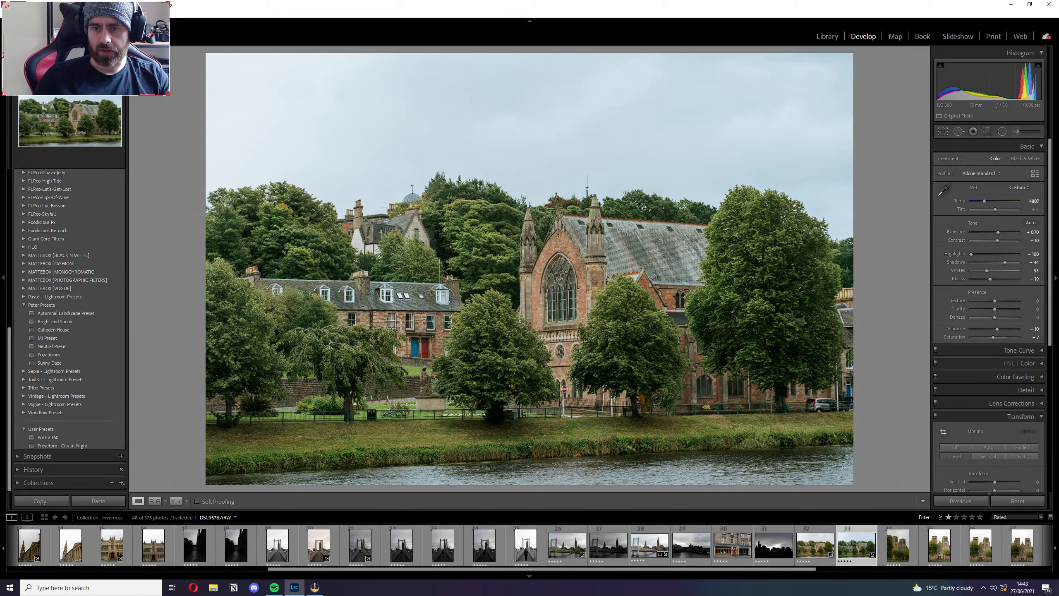
key(alt+Tab)
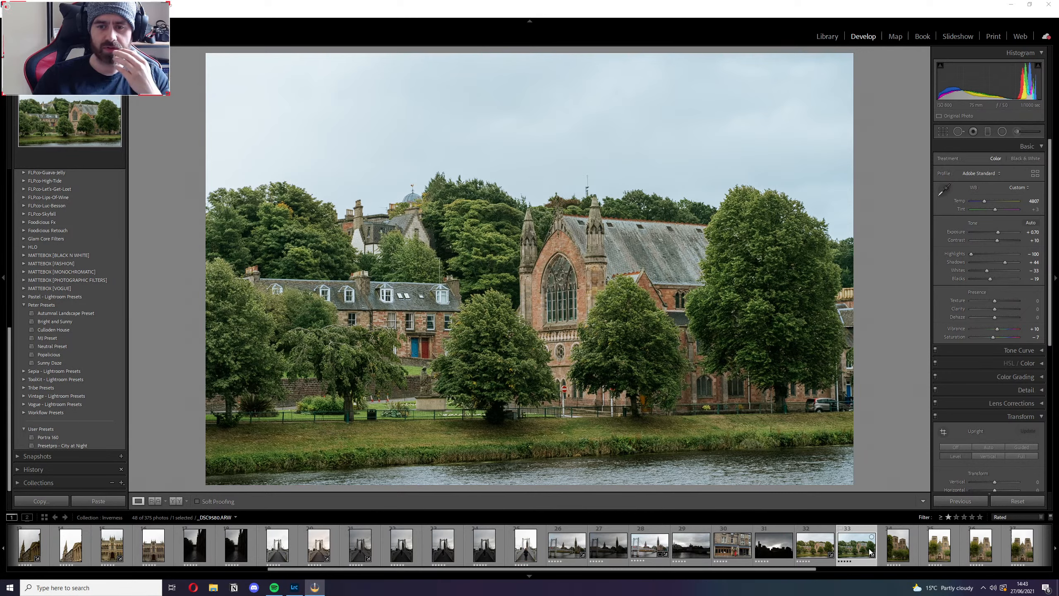
Look over the cathedral, church doorway and forest path photos, and examine the path's tree trunk up close.
click(897, 544)
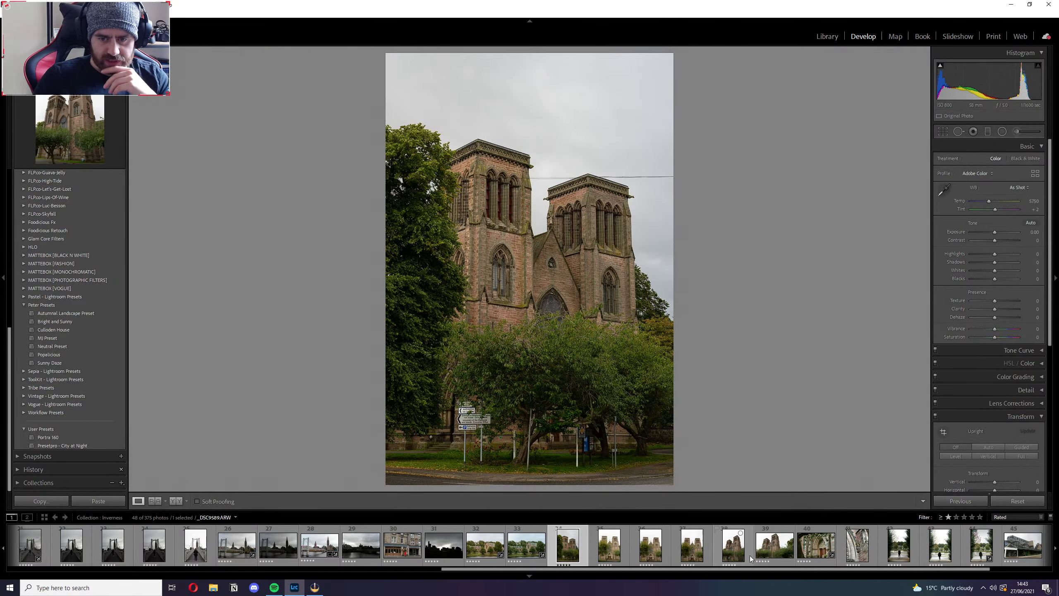
click(803, 547)
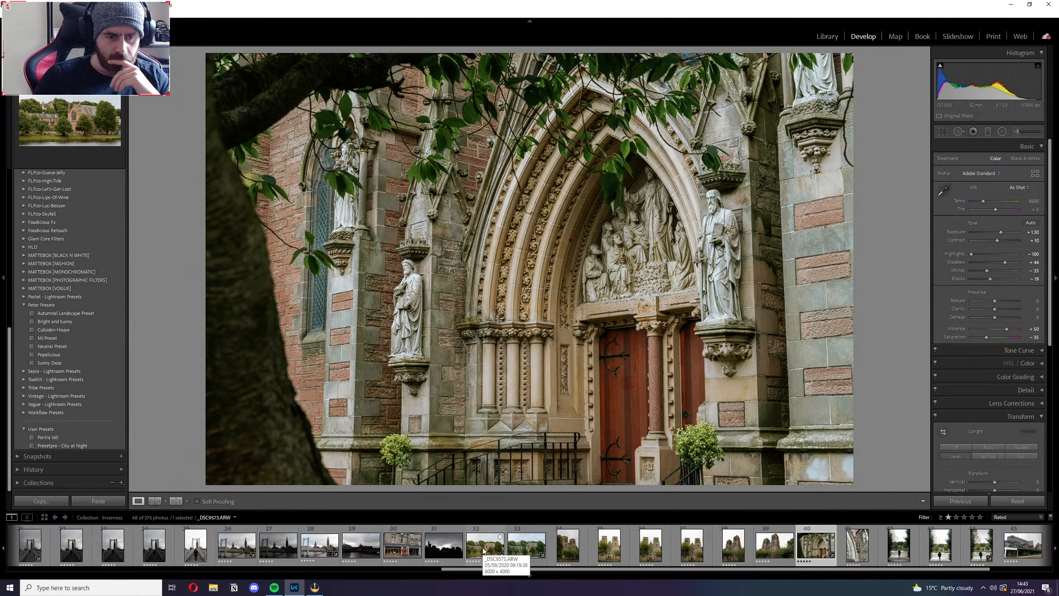
scroll(633, 545, down, 3)
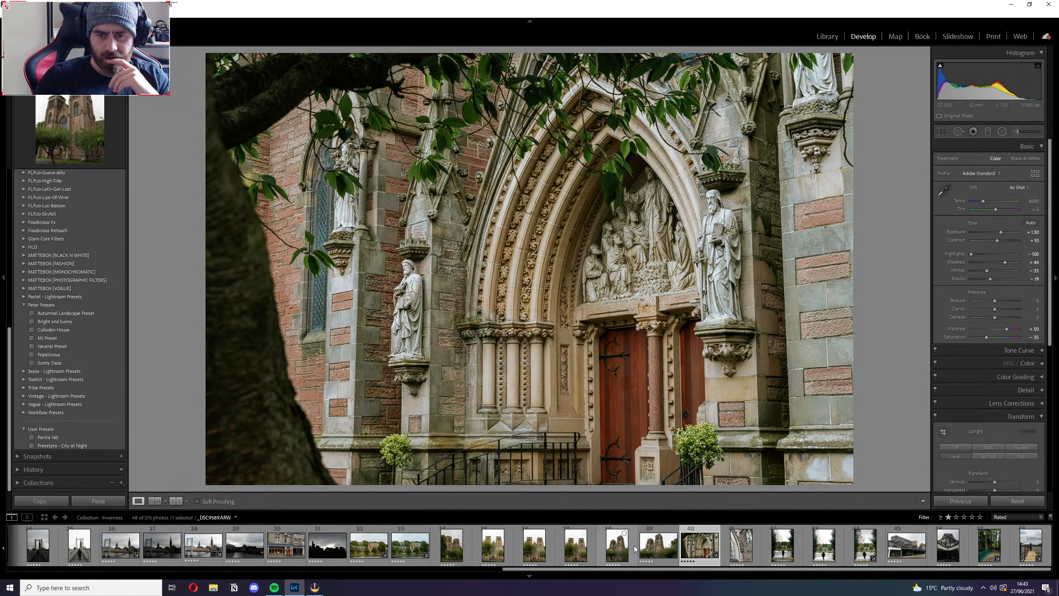
click(986, 550)
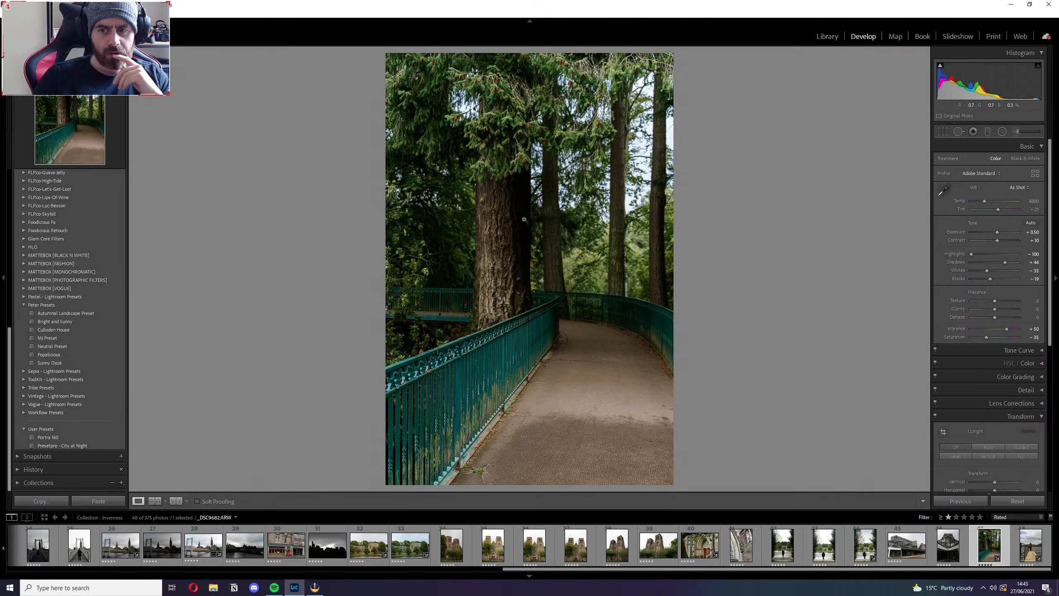
click(518, 241)
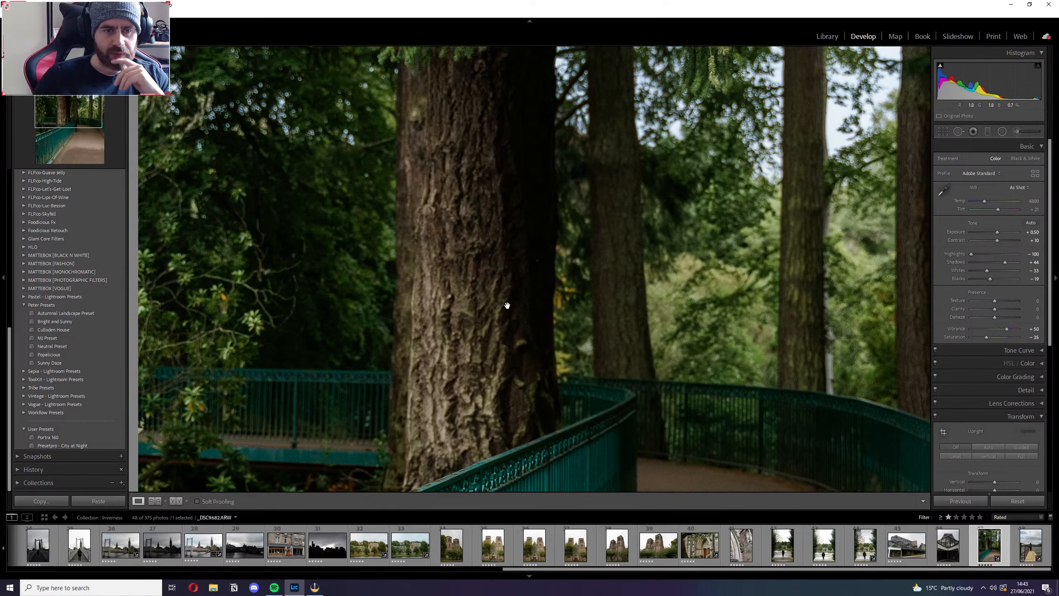
click(506, 319)
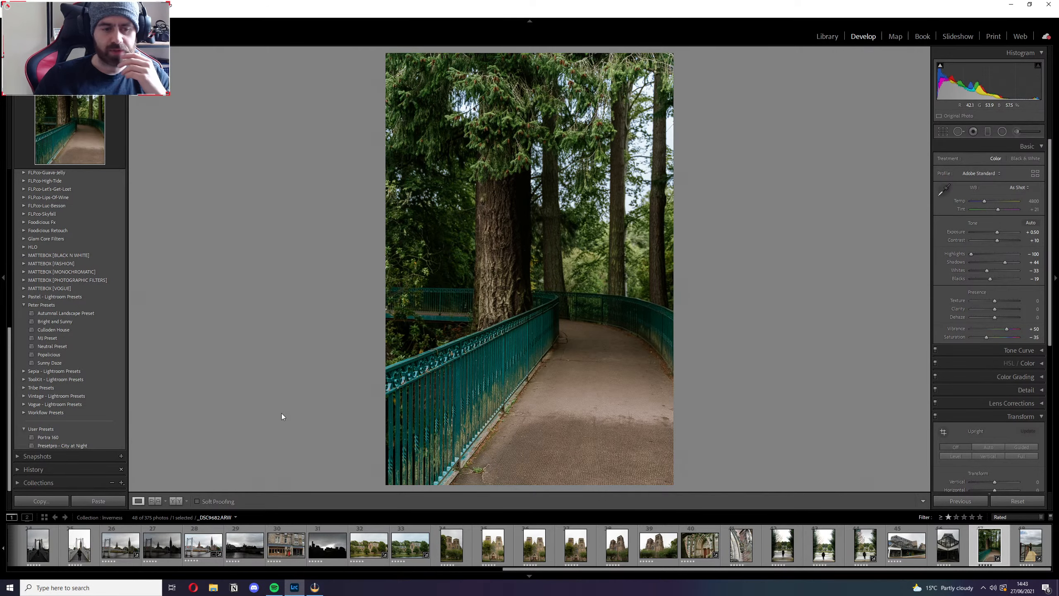
On the second riverside church photo, try the Auto, Cloudy and As Shot white balance presets and set it to Daylight.
click(405, 550)
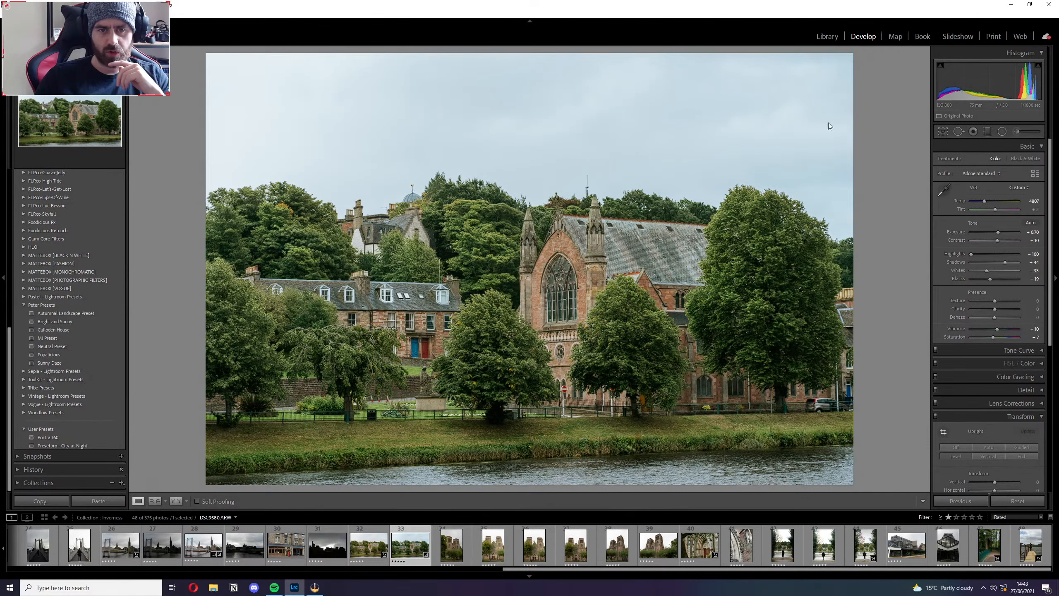
click(1018, 188)
click(999, 207)
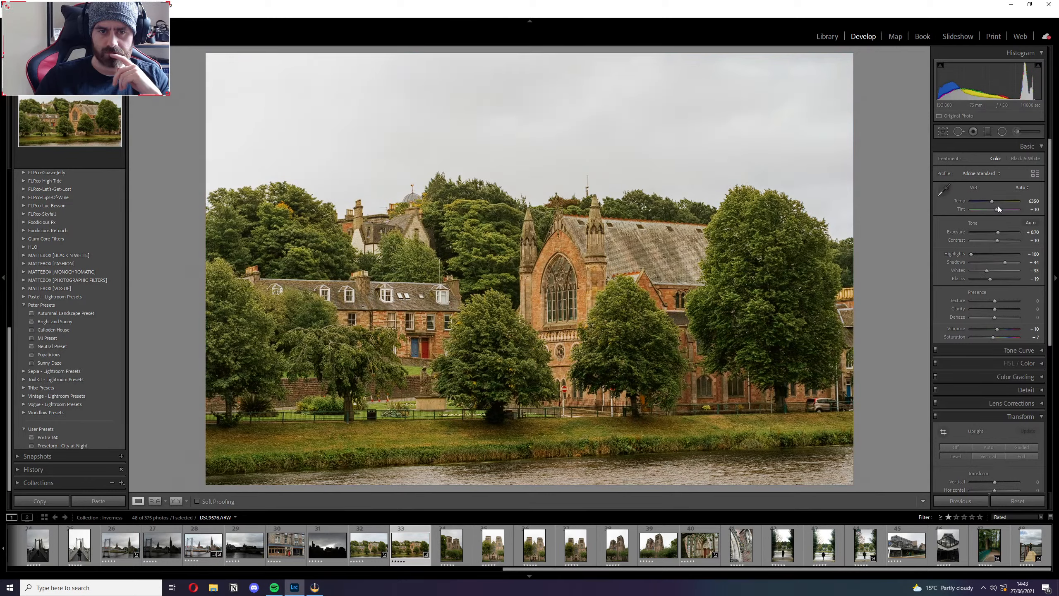
click(1022, 188)
click(995, 217)
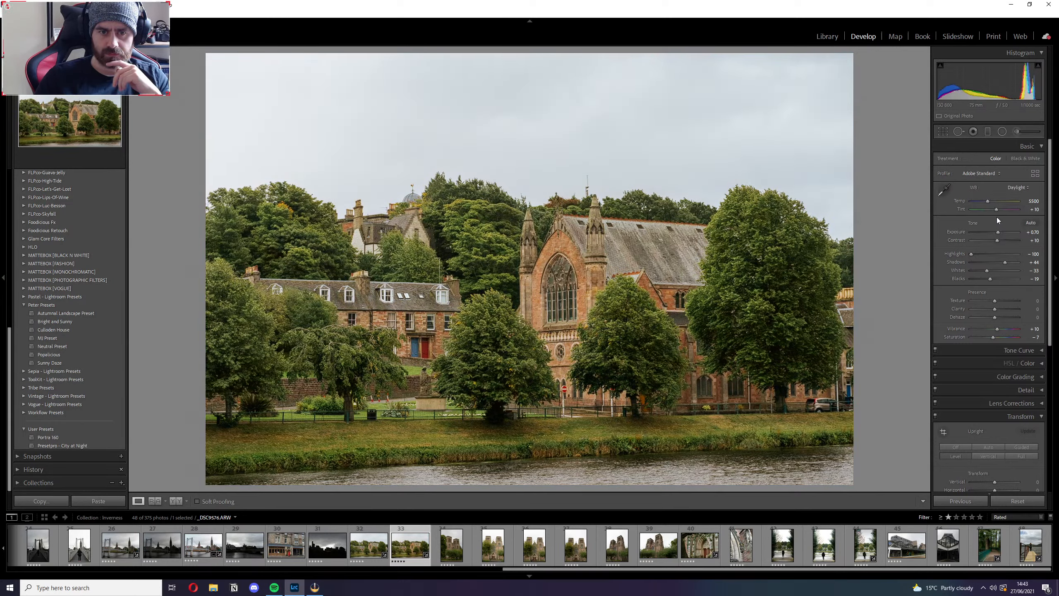
click(1015, 189)
click(993, 224)
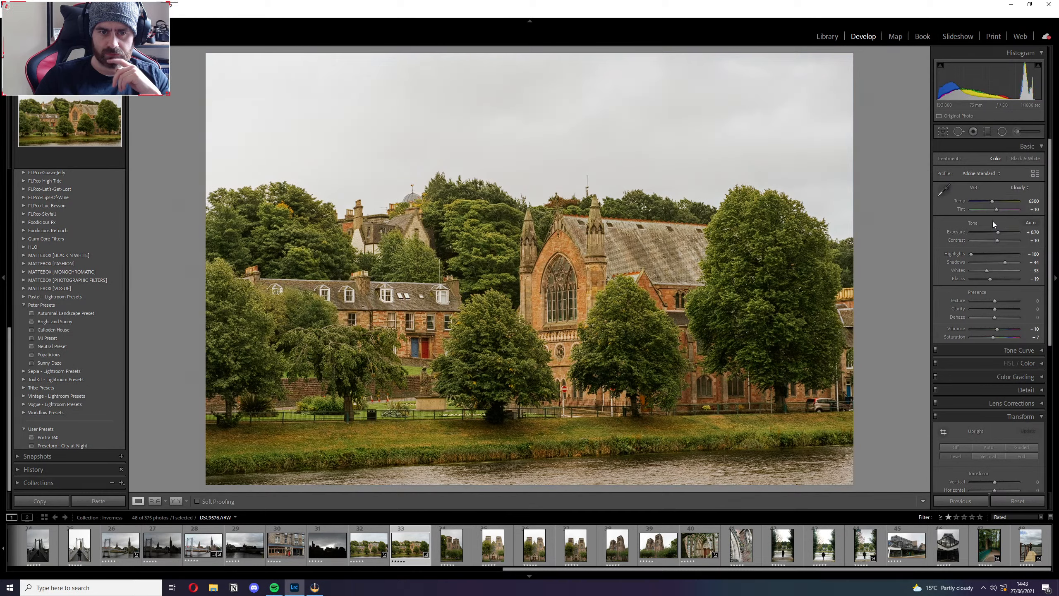
click(1025, 188)
click(991, 198)
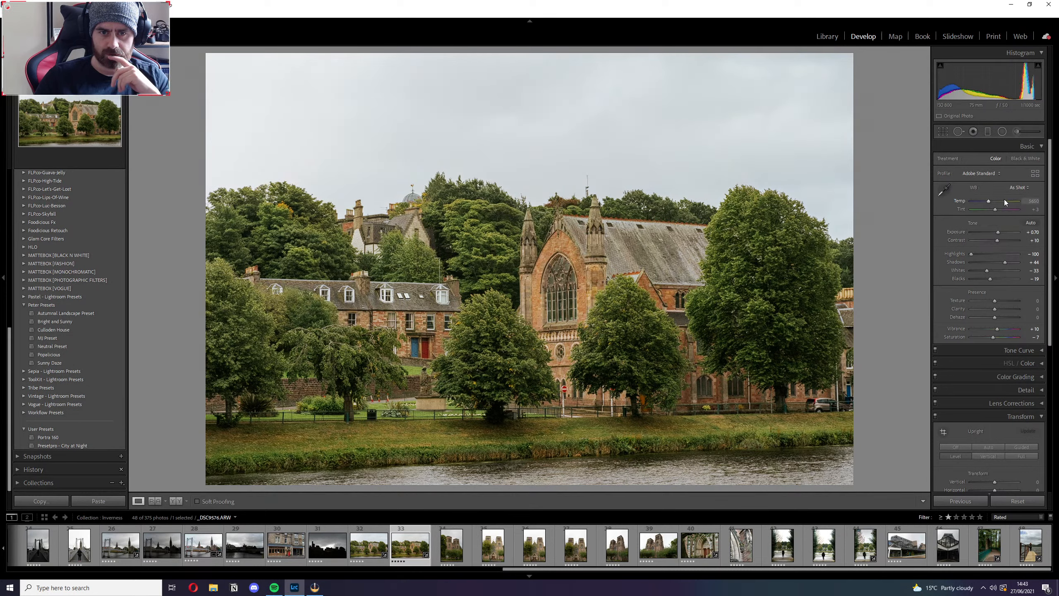
click(1023, 189)
click(1001, 214)
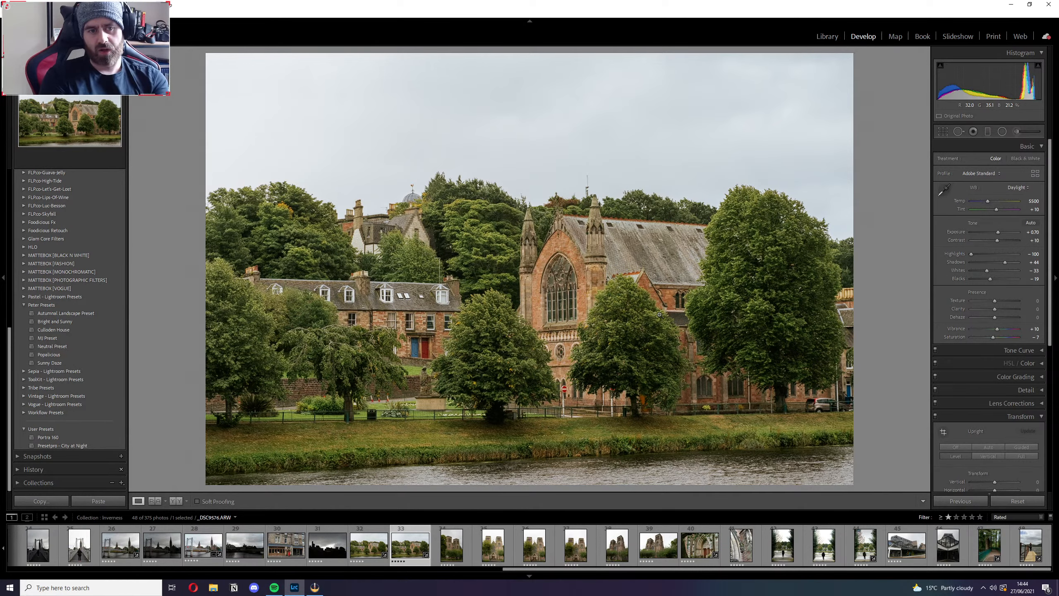
Examine the riverside church photo up close and compare its look with the bridge shots and the neighbouring church photo.
click(408, 323)
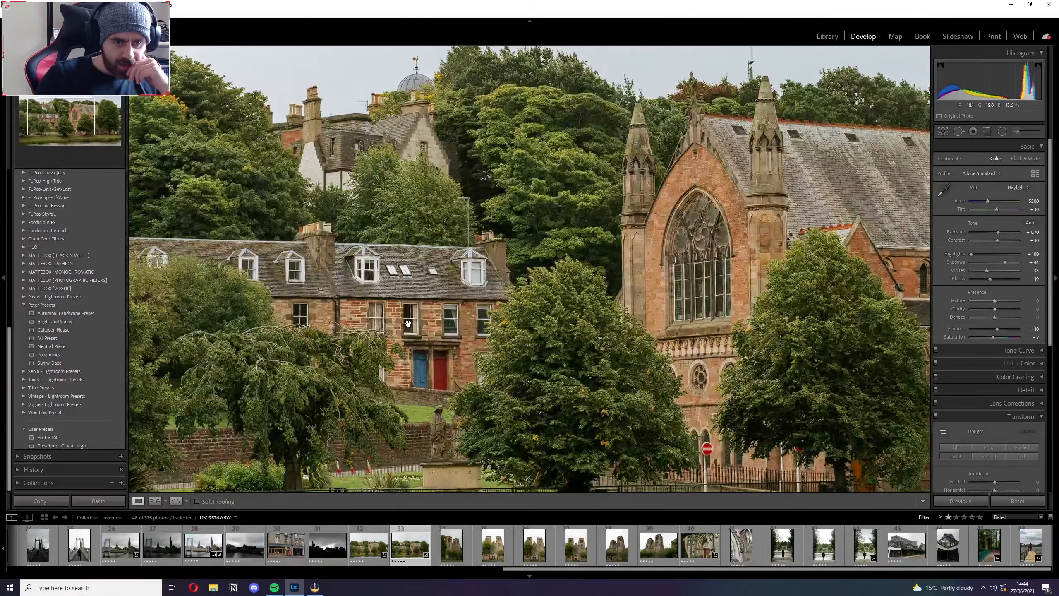
click(408, 323)
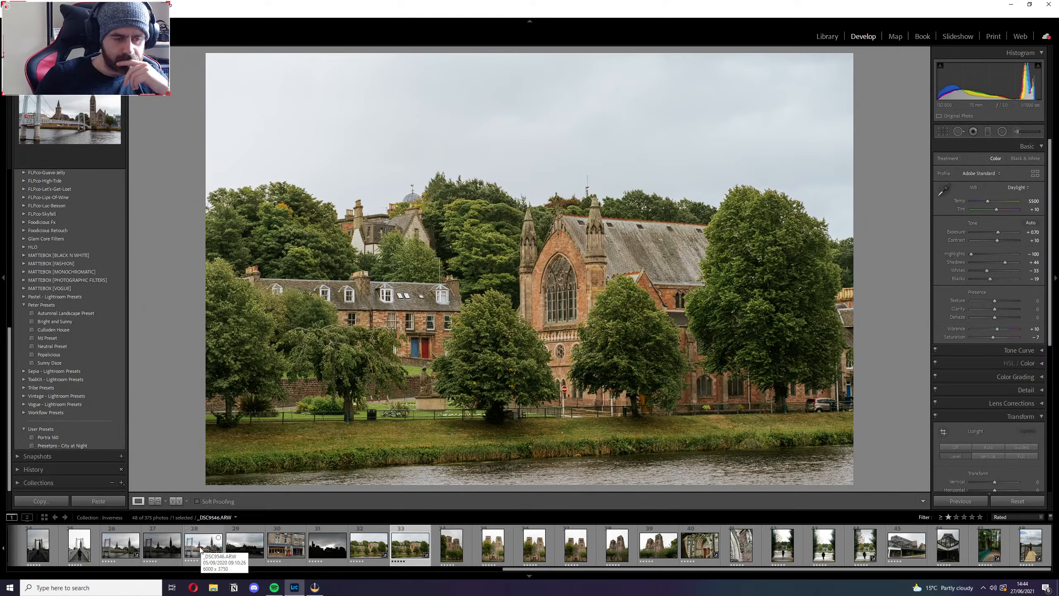
click(120, 544)
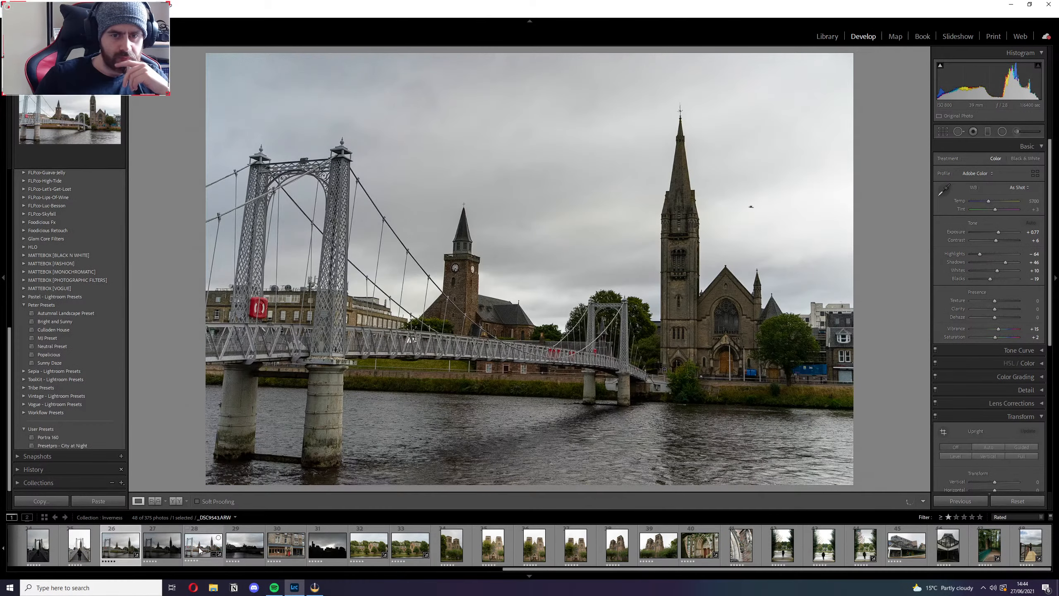
click(200, 549)
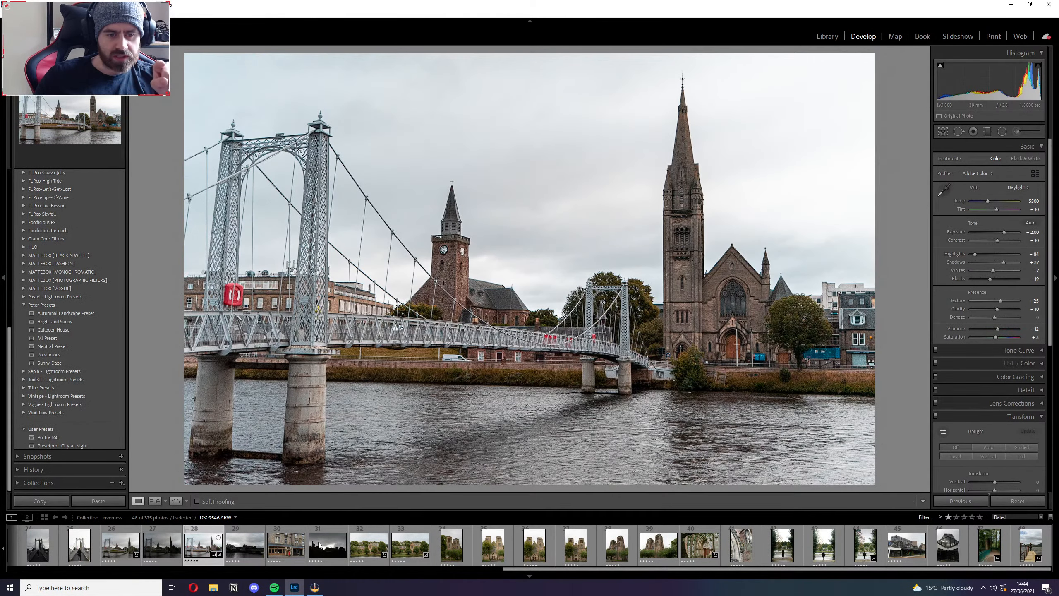
click(410, 544)
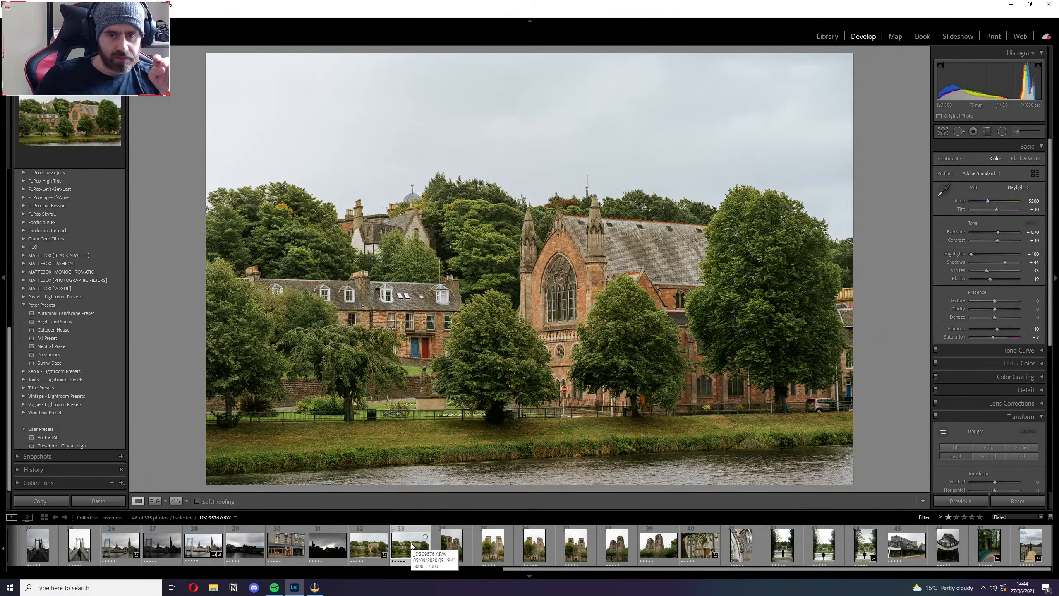
click(361, 553)
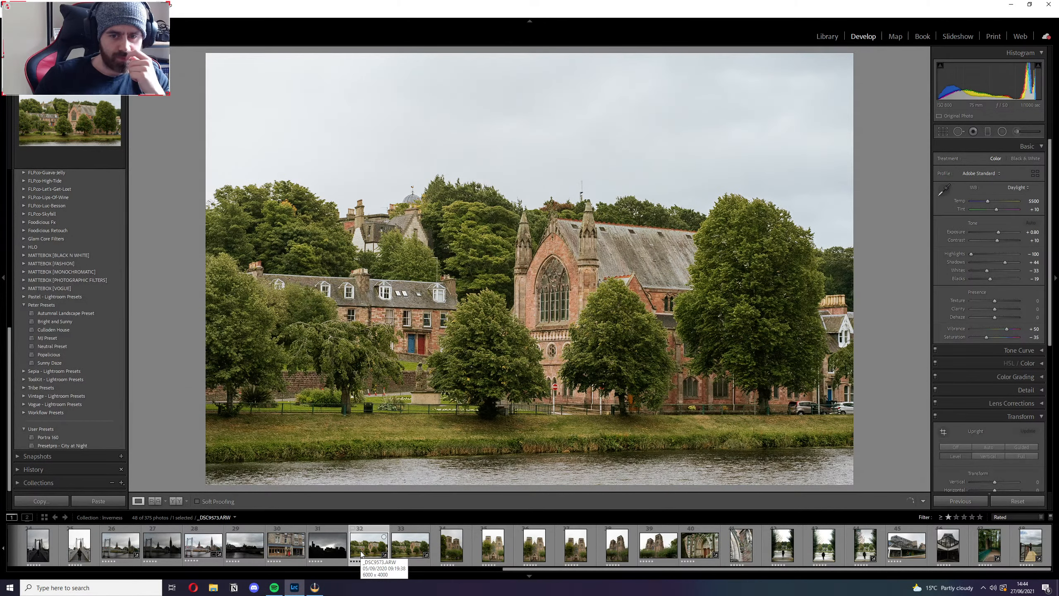
click(400, 555)
ctrl+click(204, 545)
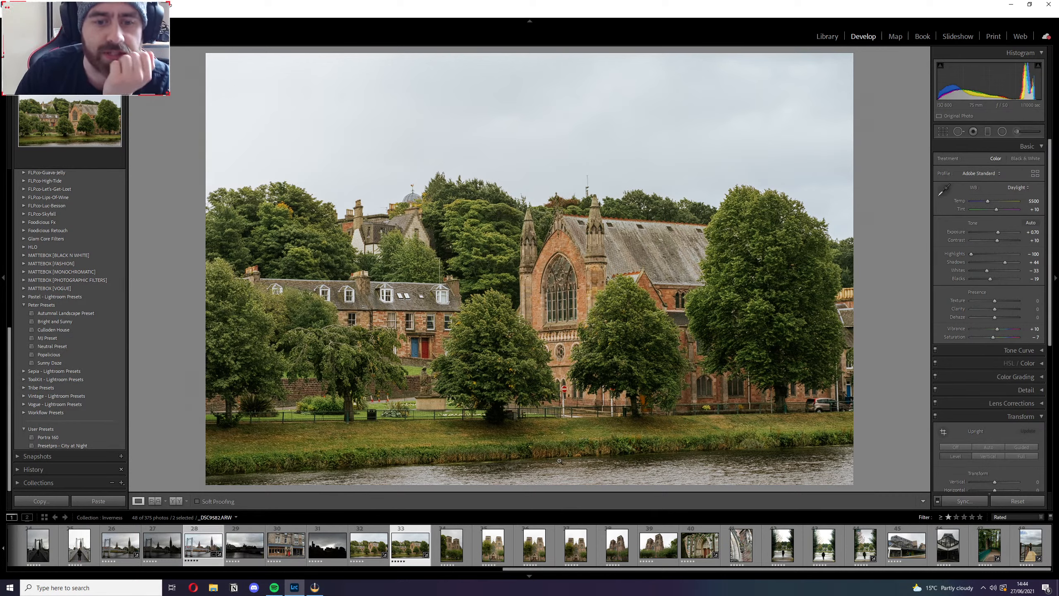
Look over the cathedral tower and stone carving photos, and the Market Brae Steps shot with the figure on the steps.
click(620, 556)
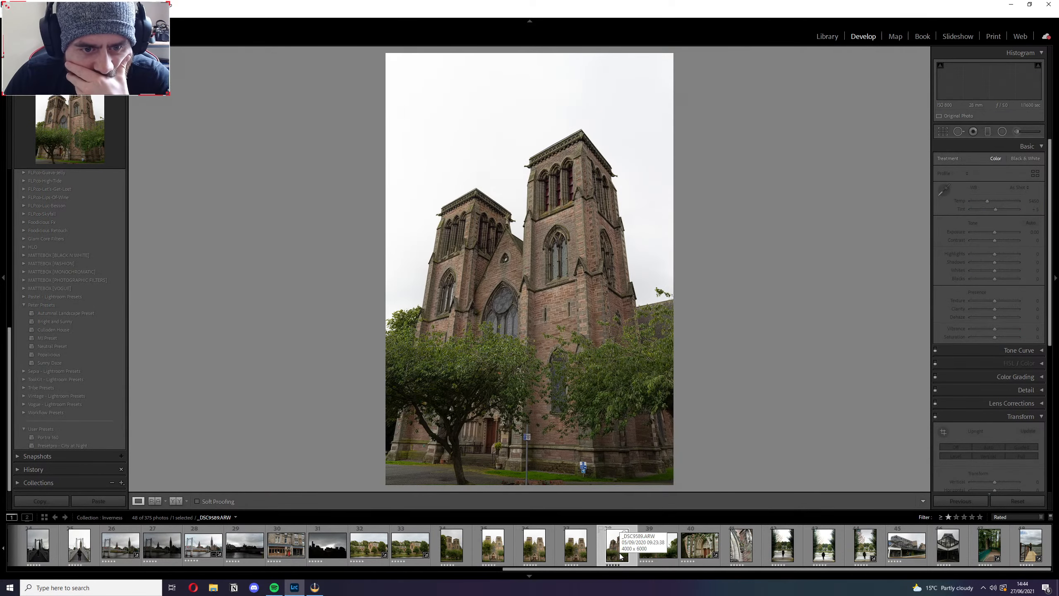
click(650, 550)
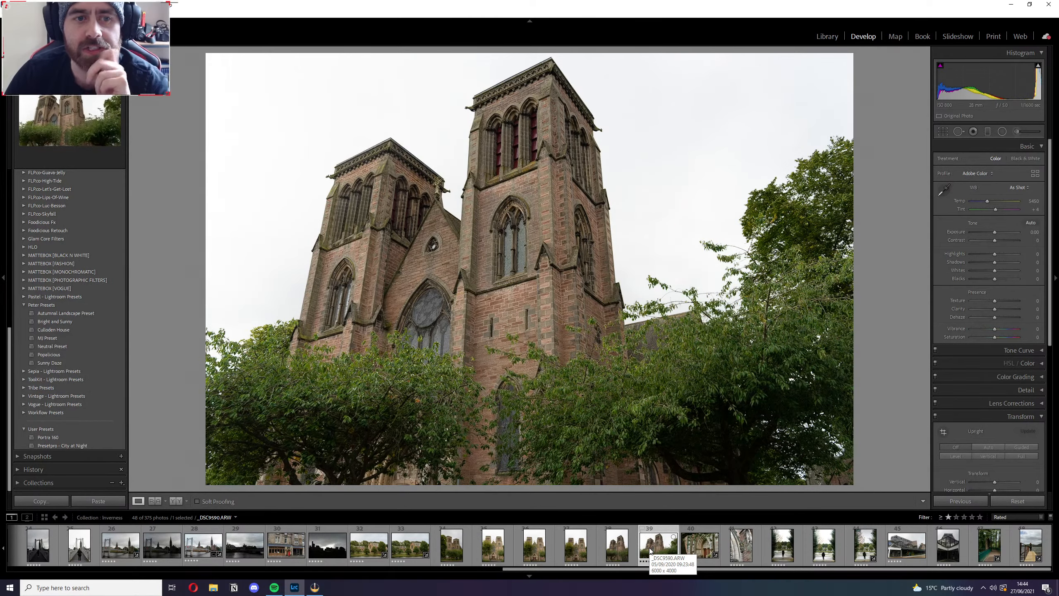
click(741, 548)
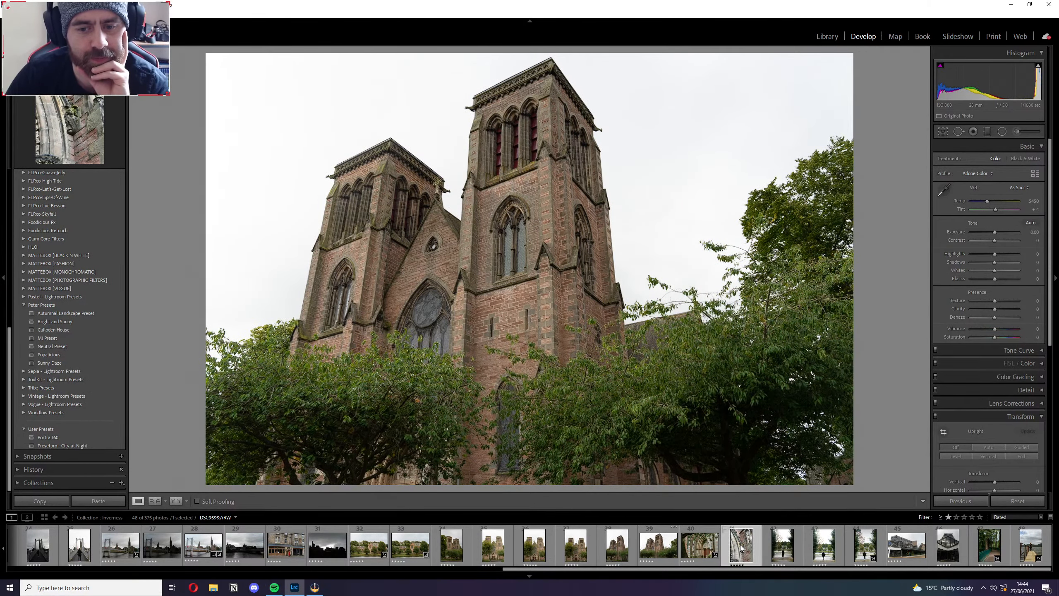
click(794, 547)
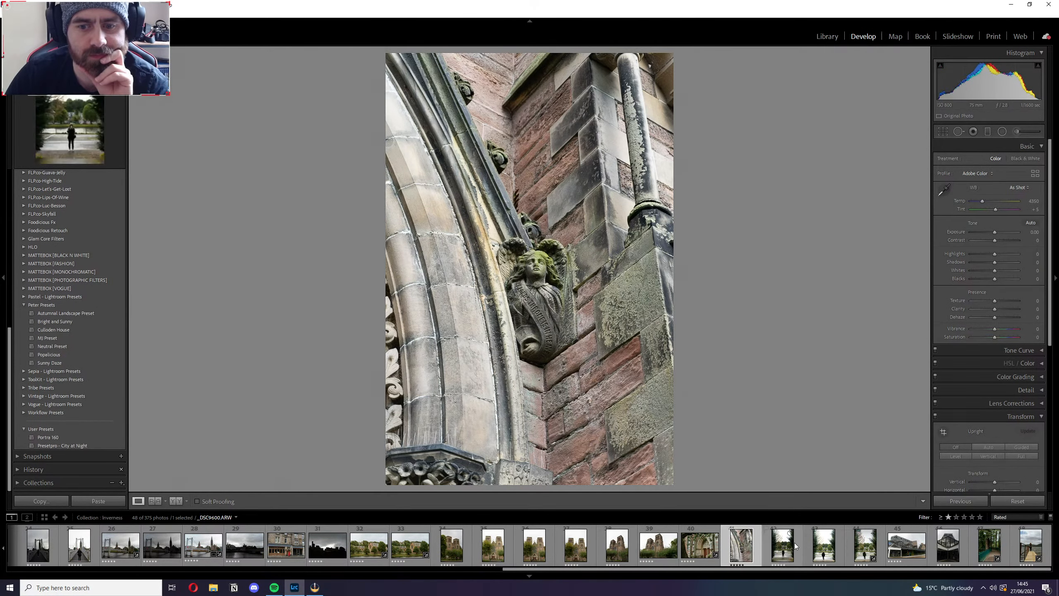
click(741, 547)
drag(755, 568, 260, 569)
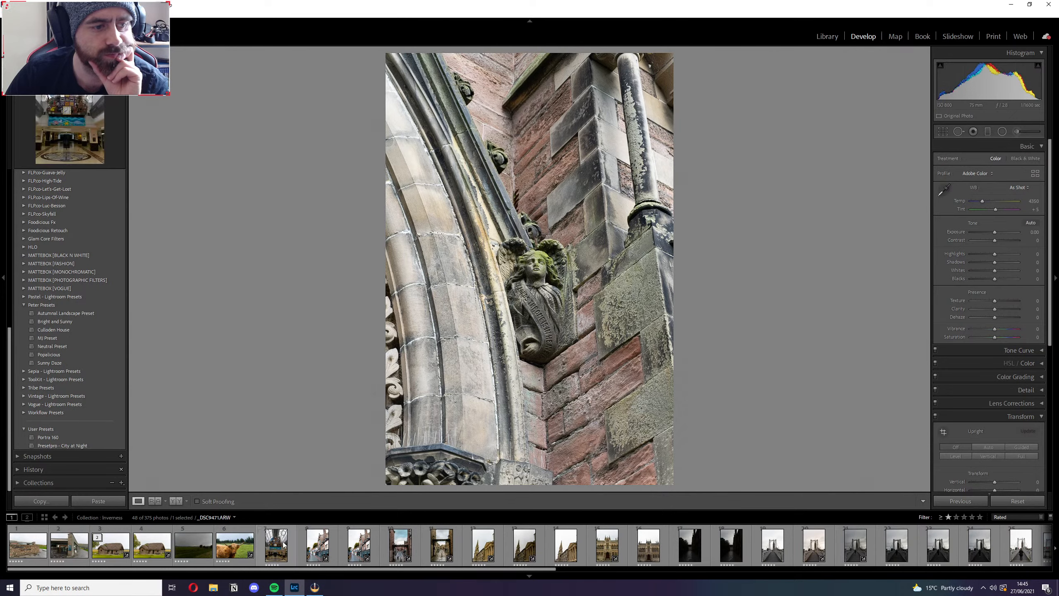
click(396, 550)
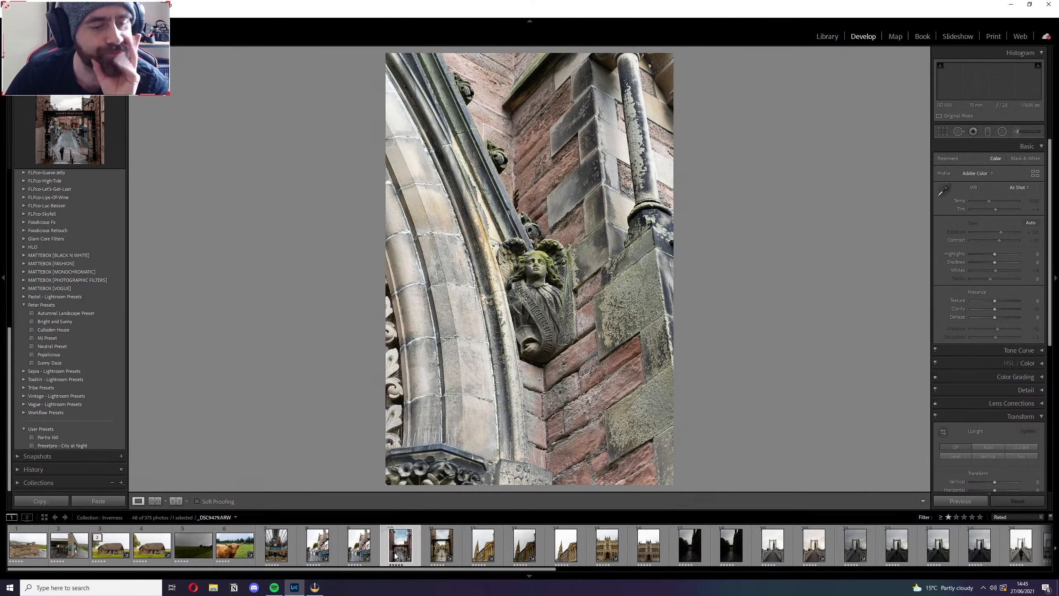
Set the closer Market Brae Steps photo's white balance to Daylight, inspect it up close, and compare it with the neighbouring shot.
click(436, 552)
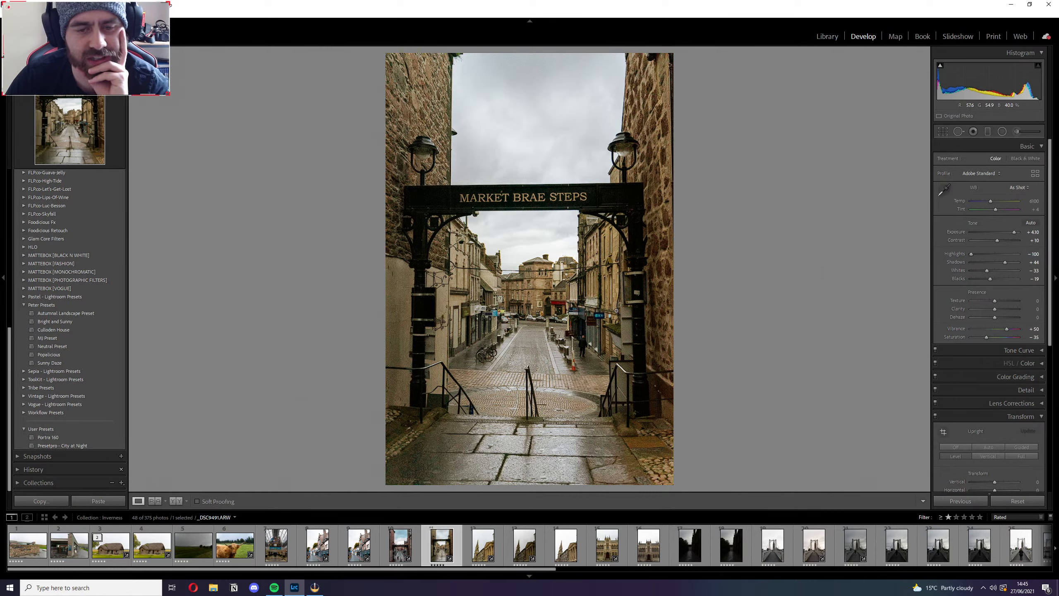
click(1018, 187)
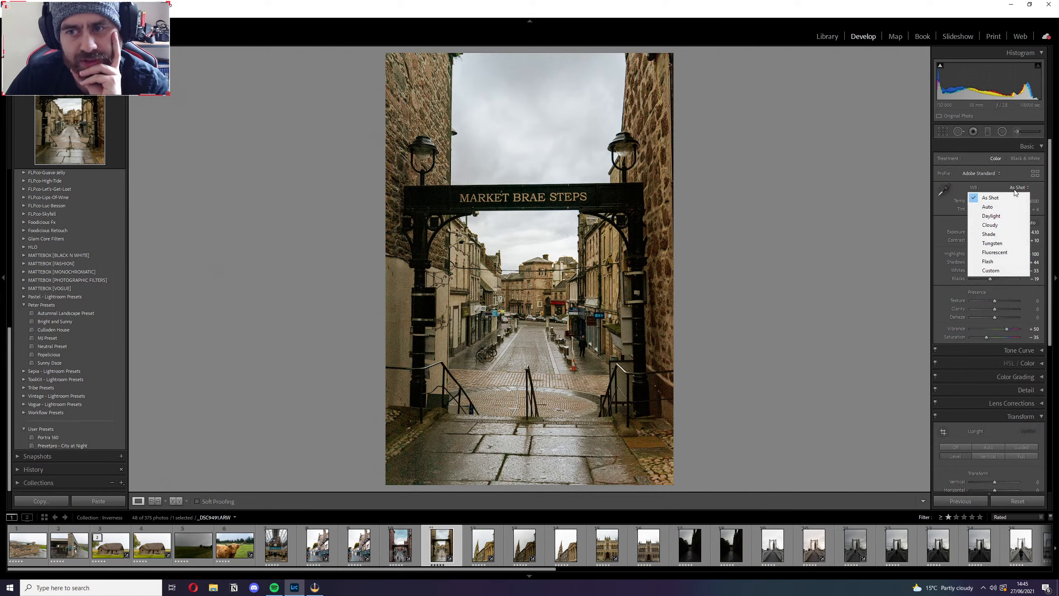
click(991, 214)
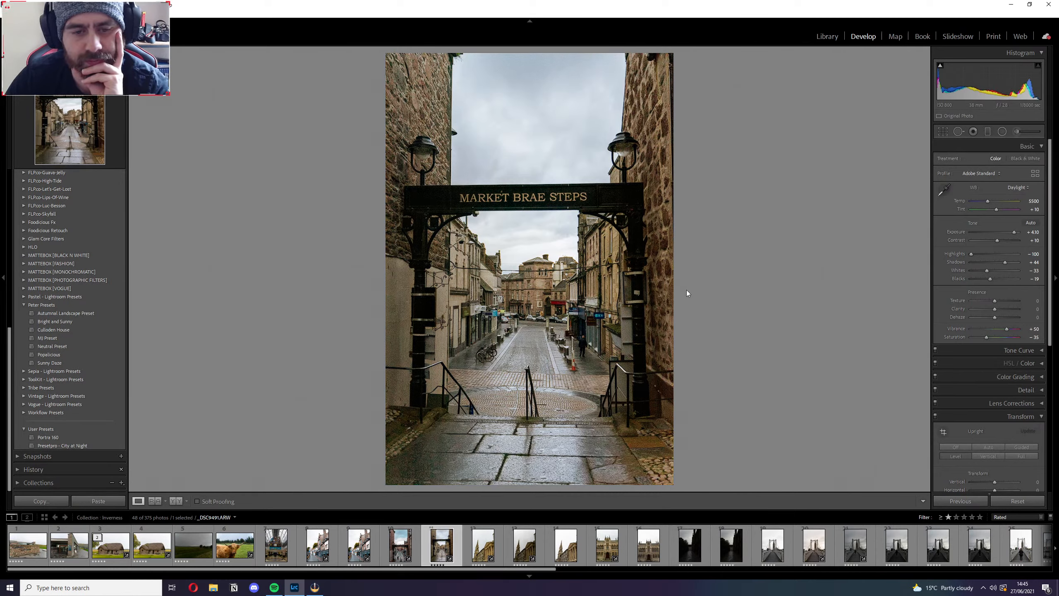
click(568, 285)
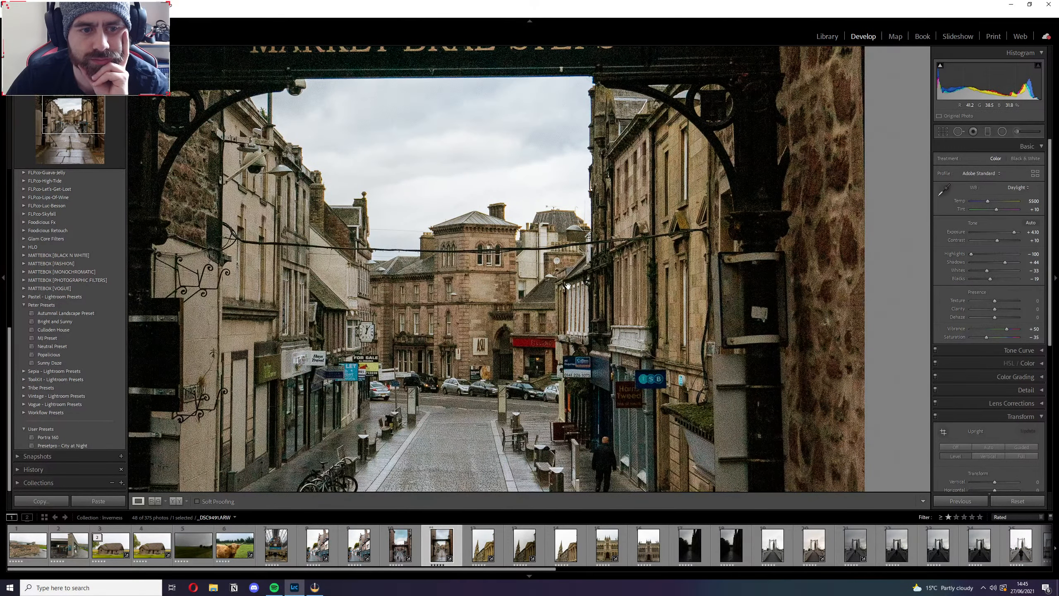
click(568, 286)
click(400, 546)
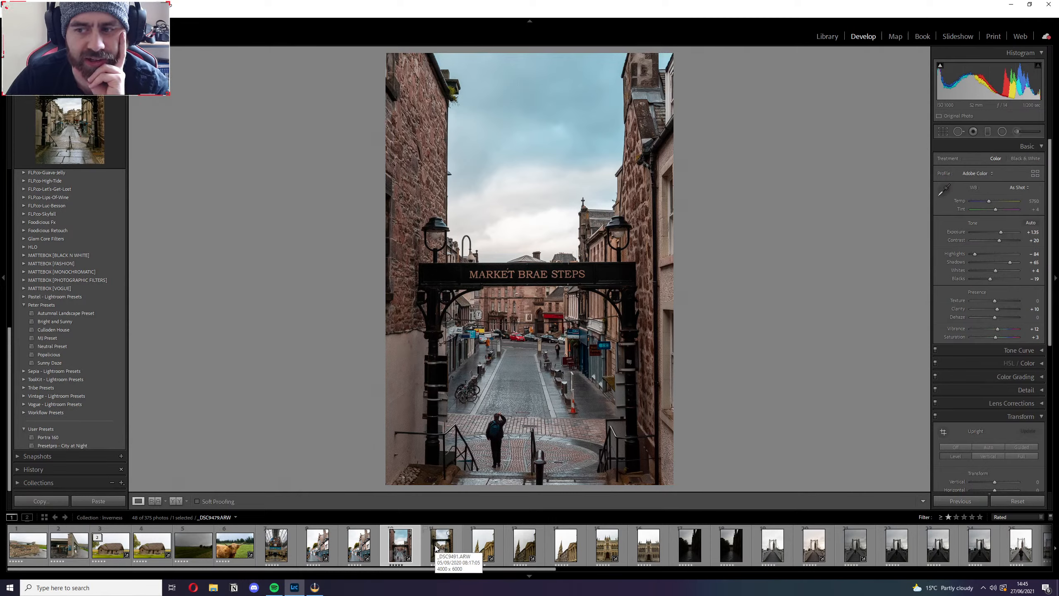
click(436, 547)
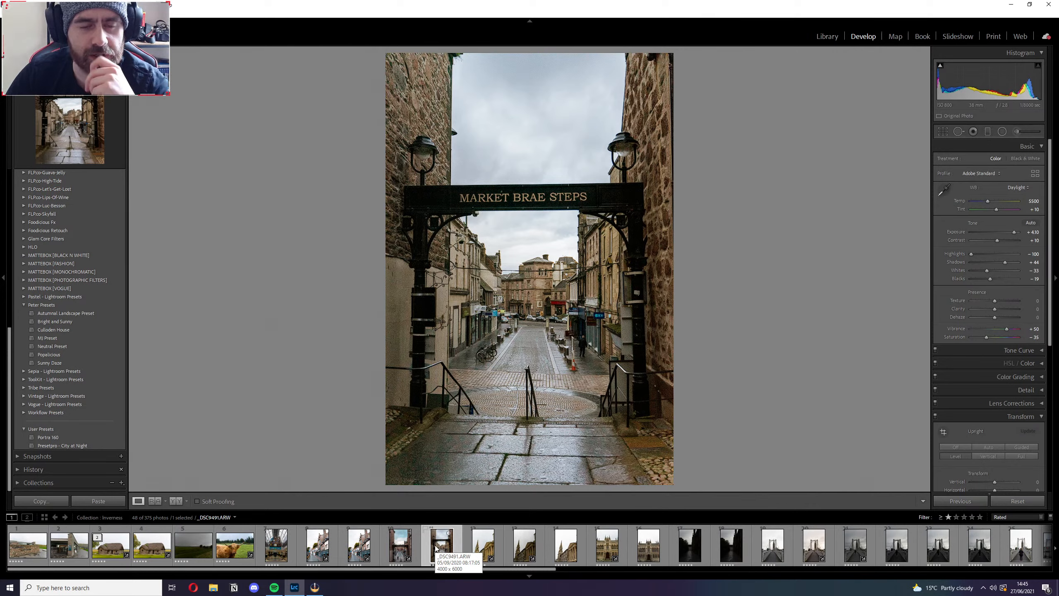
Try the Daylight white balance on the first clock tower photo and return it to As Shot.
click(474, 548)
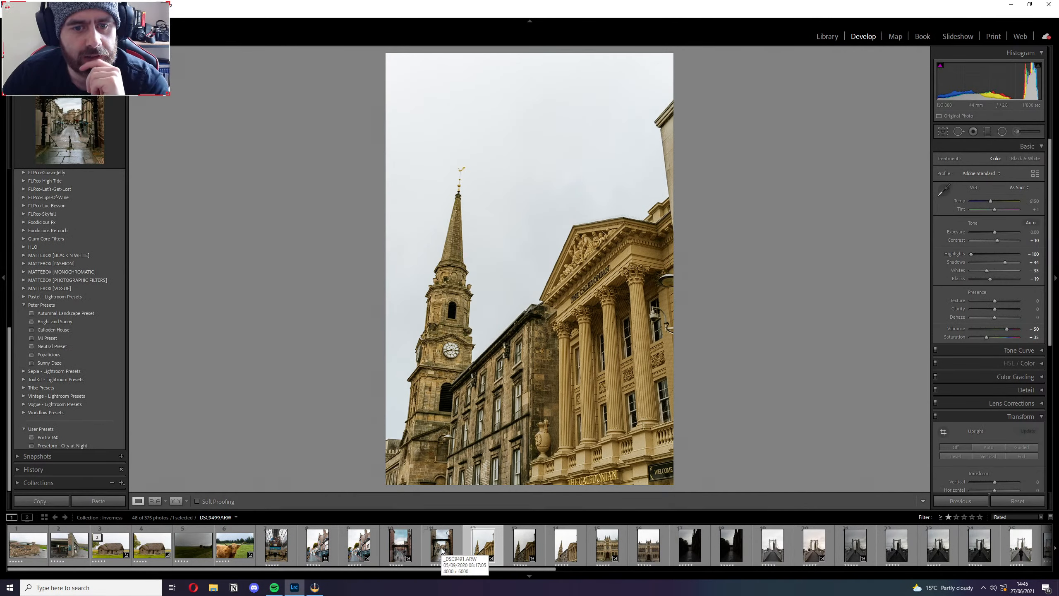
click(1018, 187)
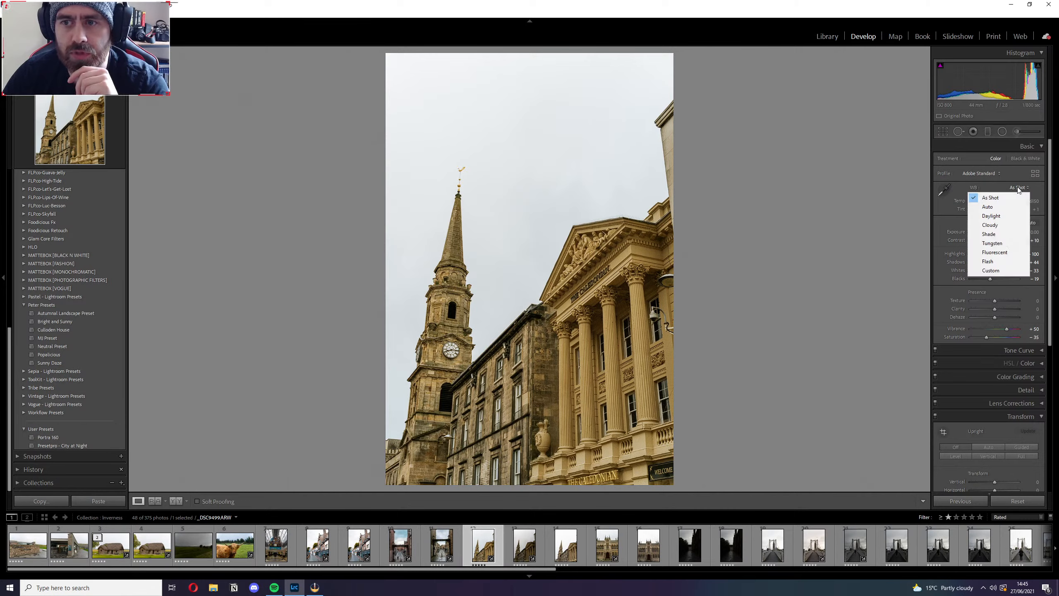
click(984, 216)
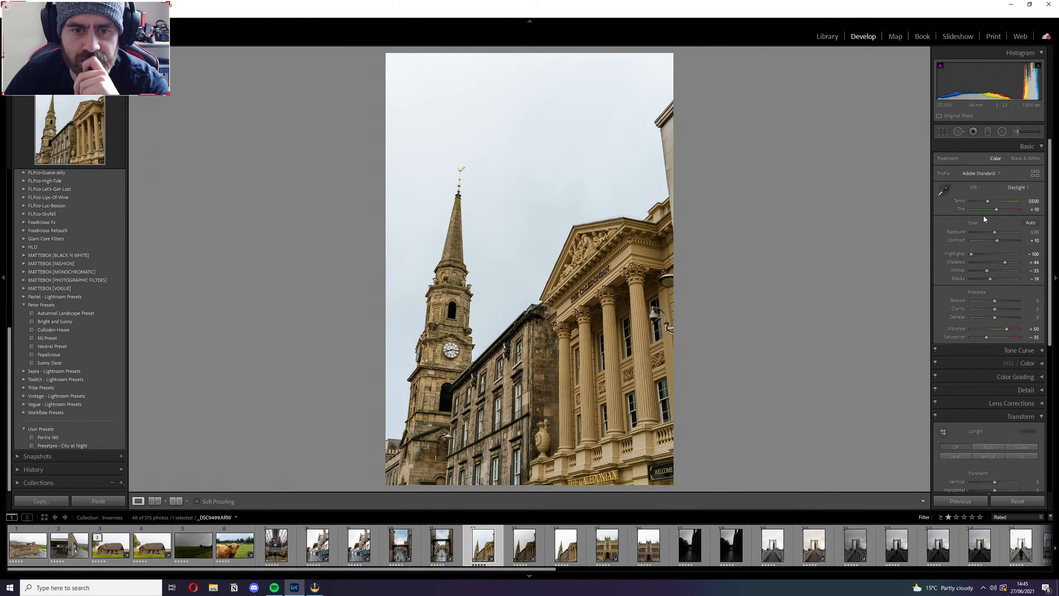
click(1011, 189)
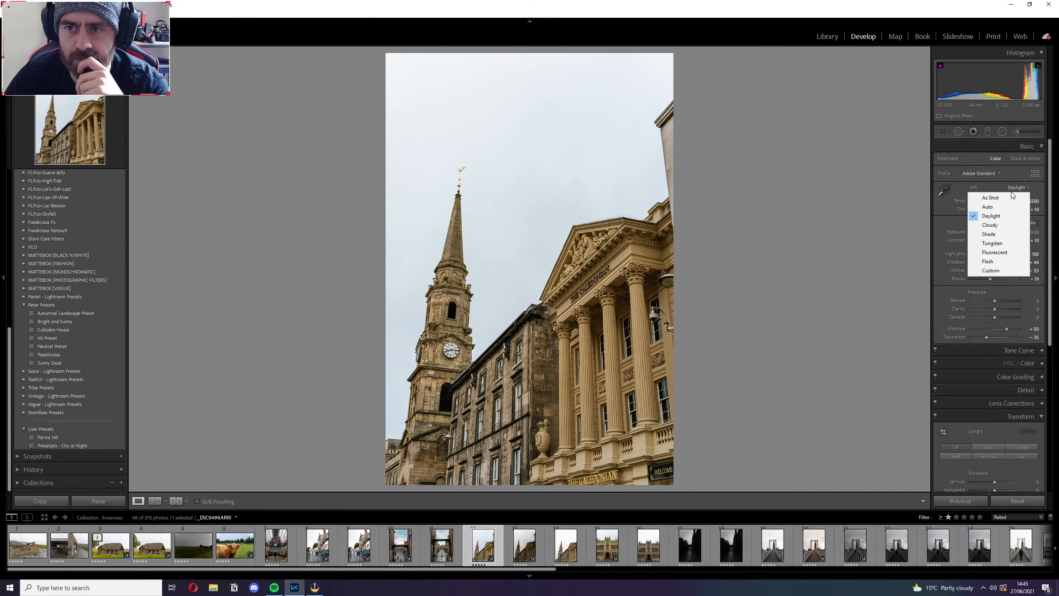
click(1013, 196)
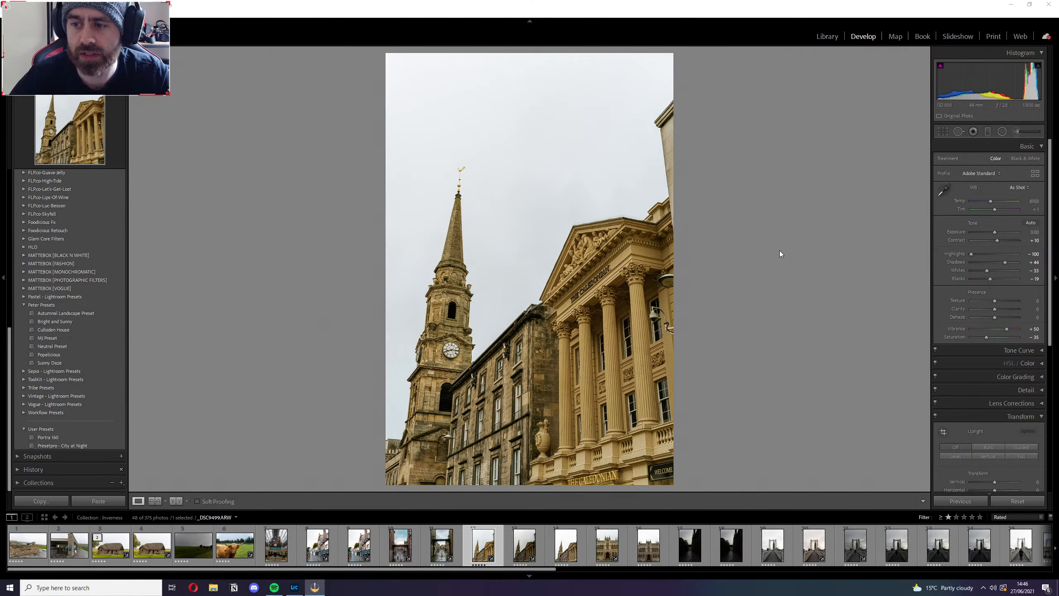
Review the closer Market Brae Steps photo again and bring up the second thatched cottage photo.
click(434, 555)
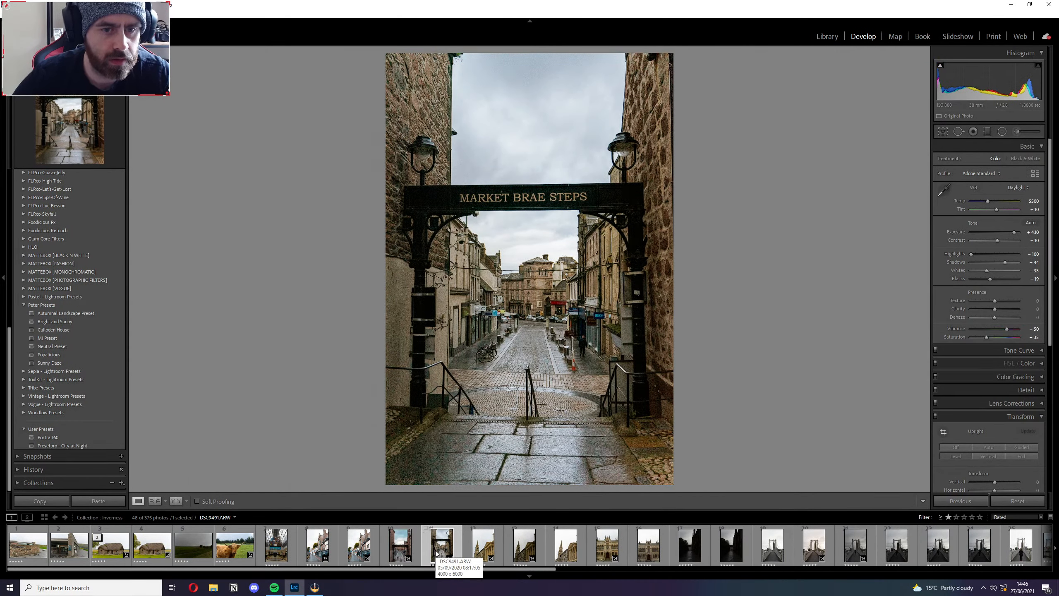
right_click(434, 556)
mouse_move(487, 511)
click(581, 509)
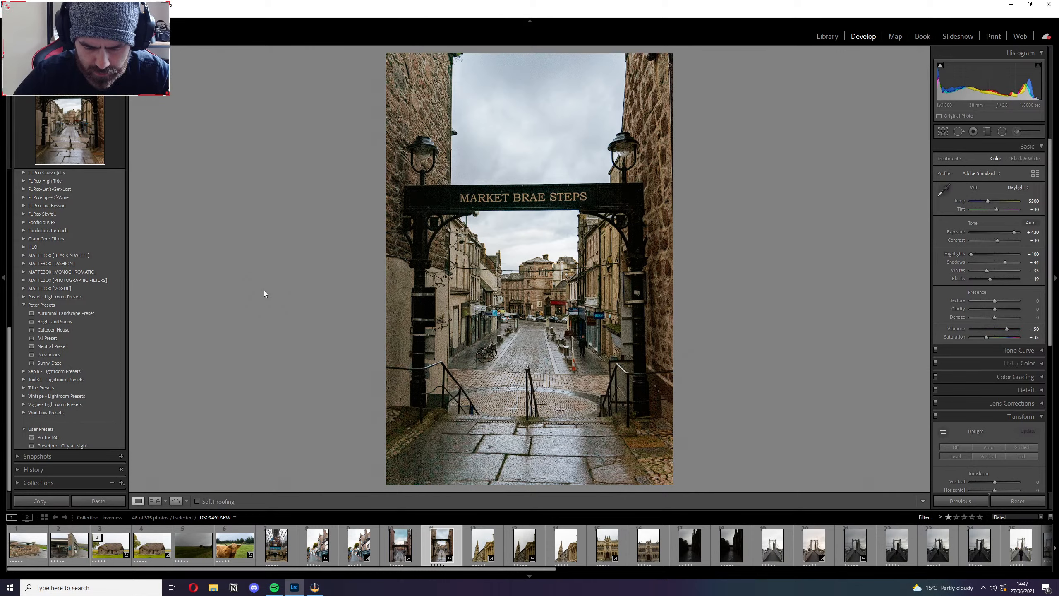
click(153, 546)
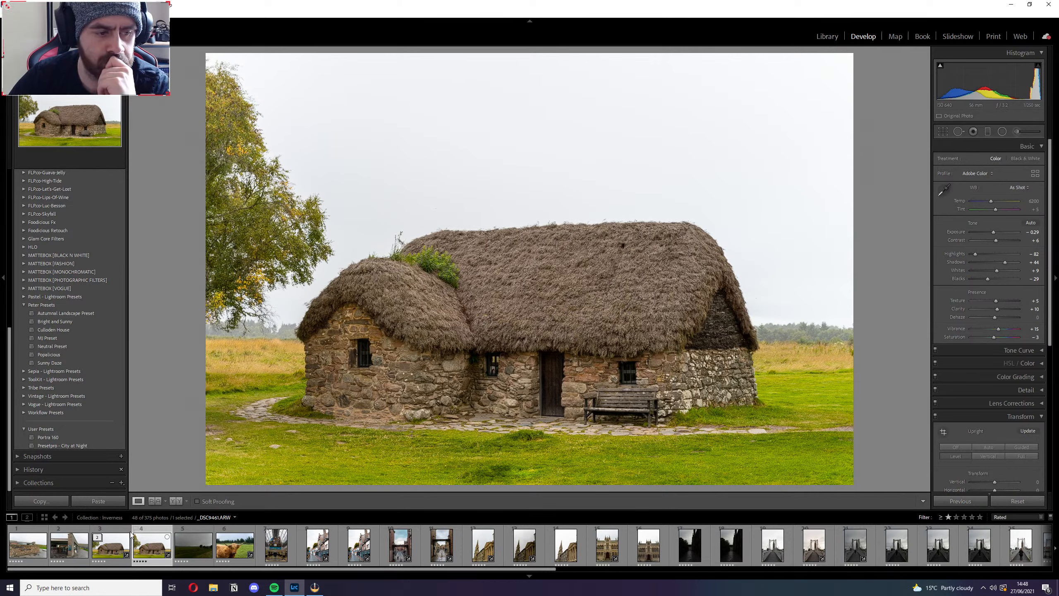
Switch to Chrome and open google.com.
click(89, 589)
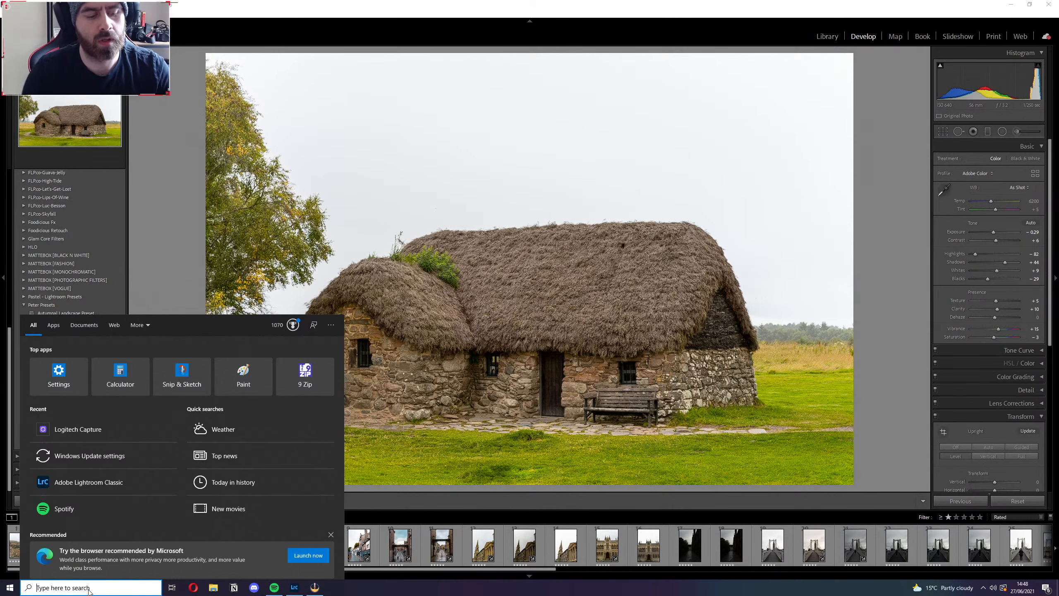
text(chrome)
key(Return)
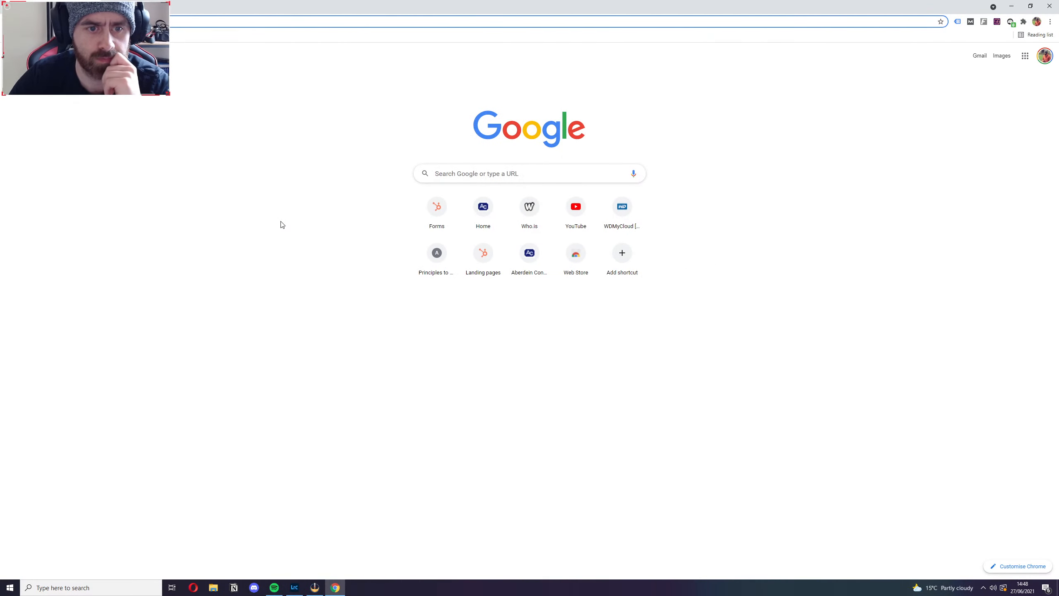
text(google.com)
key(Return)
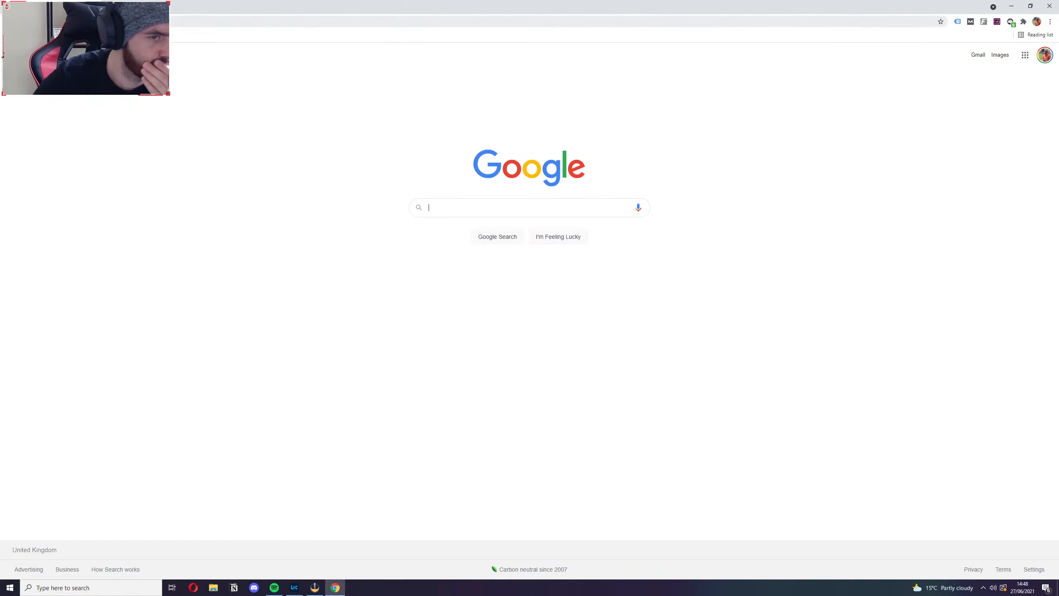
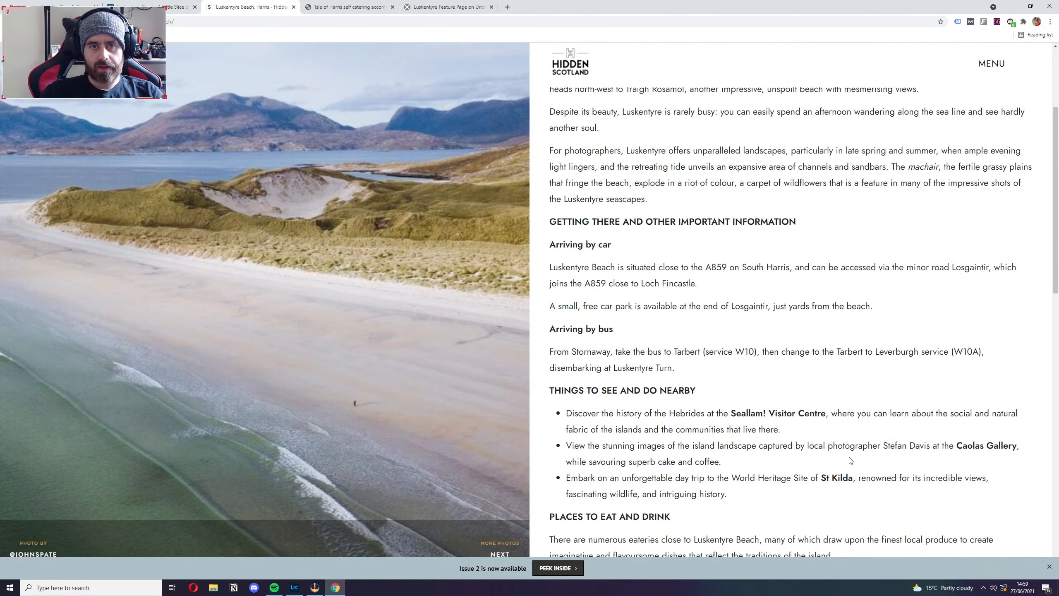
Look through the Hidden Scotland Luskentyre article and the whole Luskentyre Beach Holidays page to judge their content and design.
scroll(852, 469, down, 10)
scroll(850, 461, up, 15)
click(352, 7)
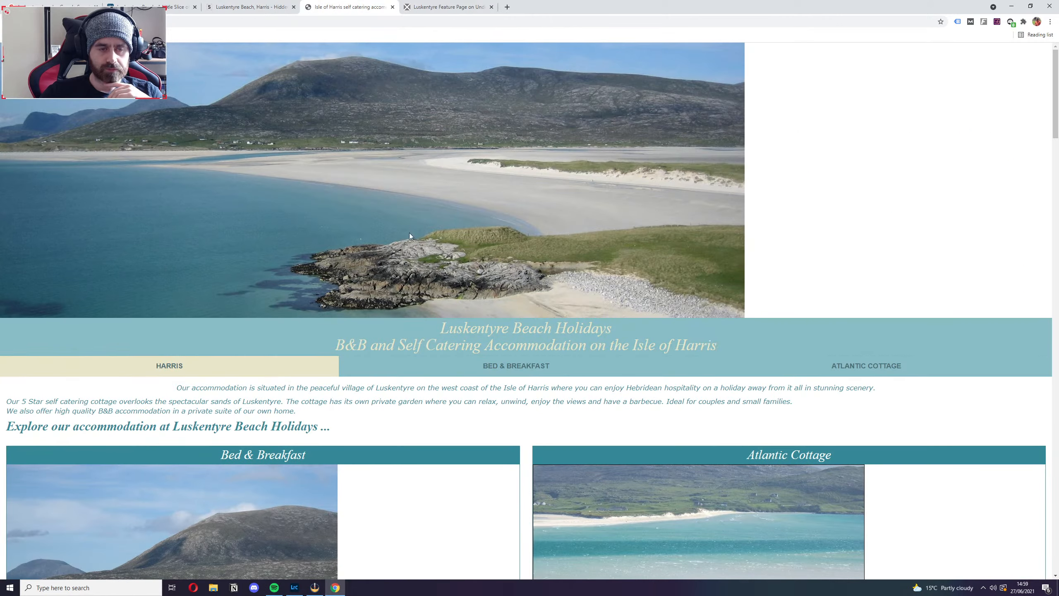
scroll(620, 215, down, 20)
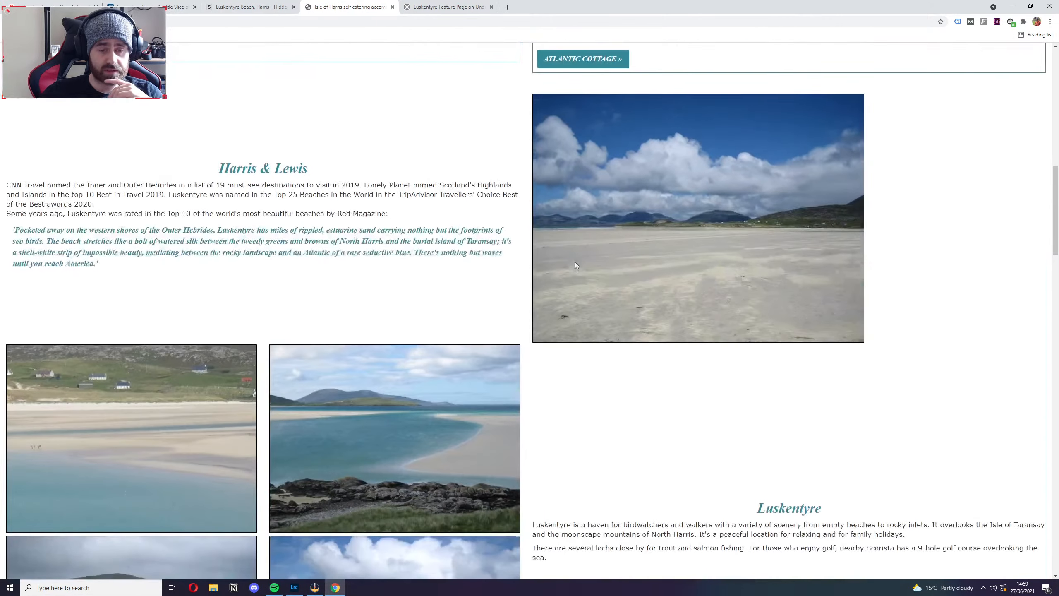
scroll(576, 265, down, 20)
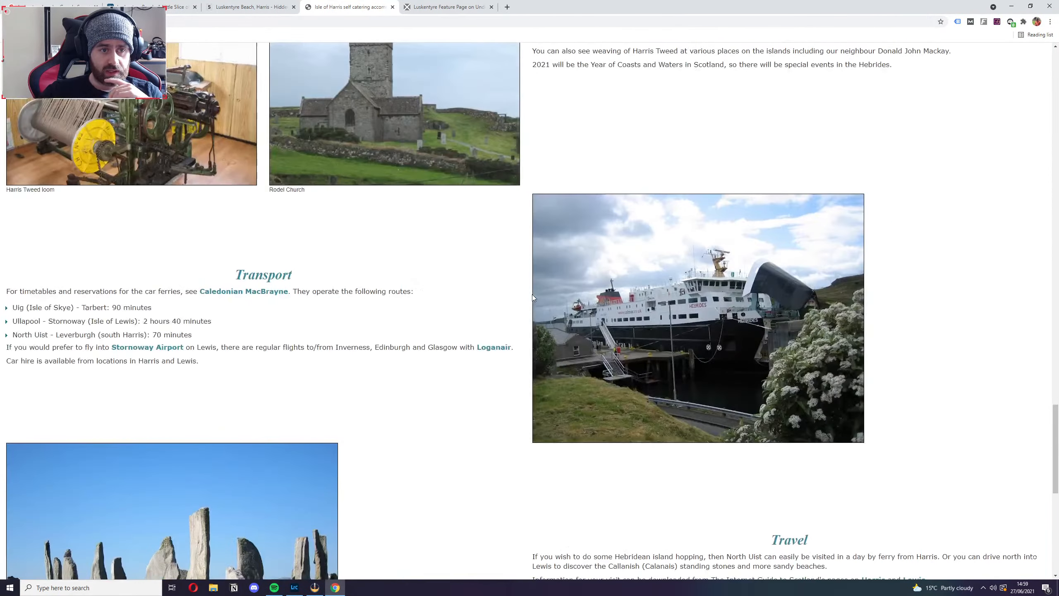
scroll(532, 294, down, 10)
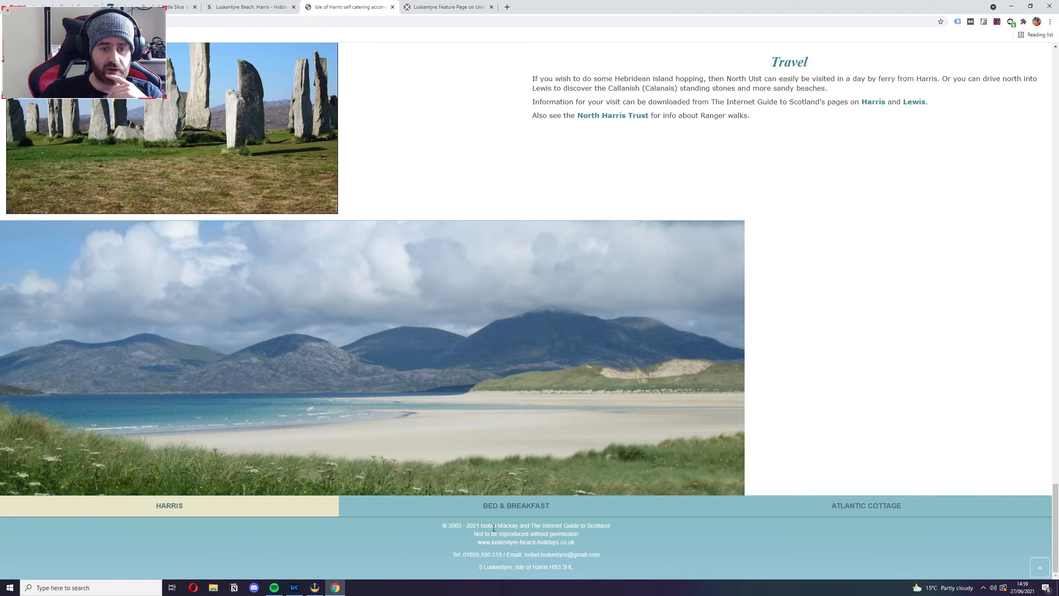
scroll(621, 538, up, 20)
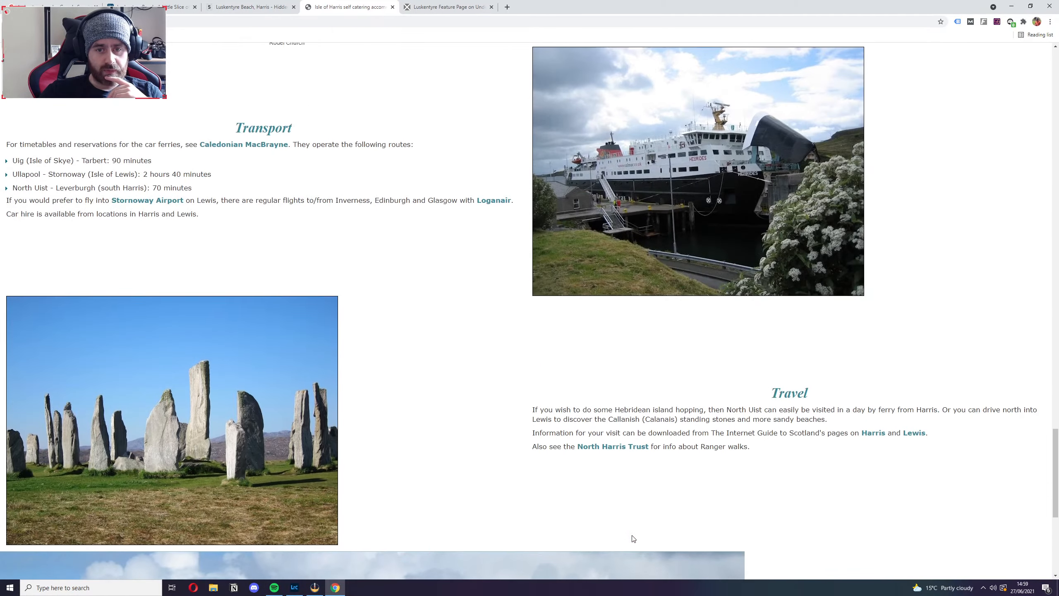
scroll(631, 533, up, 12)
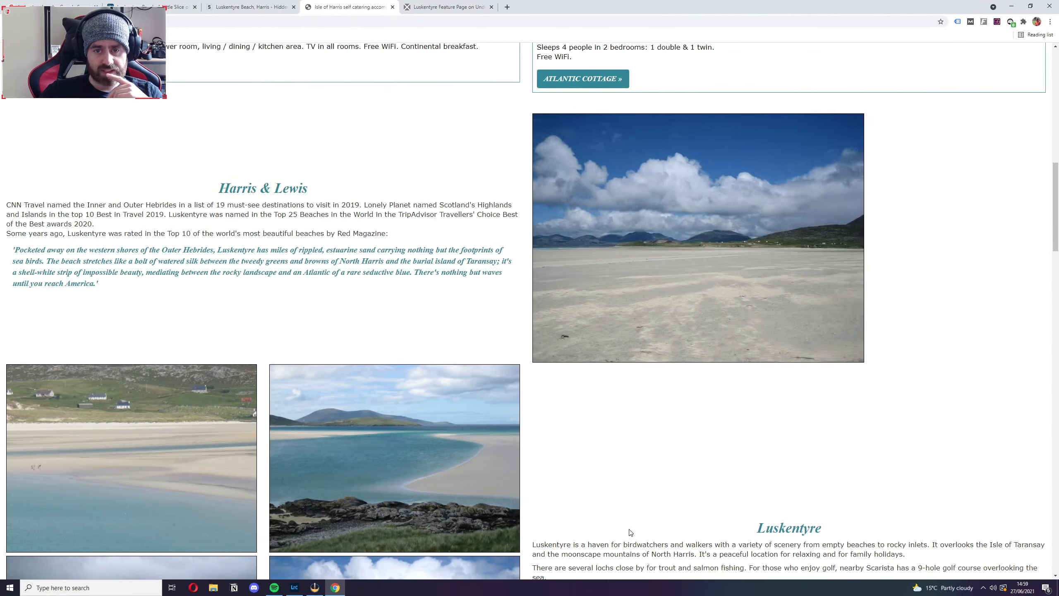
Check the Luskentyre Beach Holidays page's layout in a smaller, resized browser window and return the window to full size.
click(1030, 6)
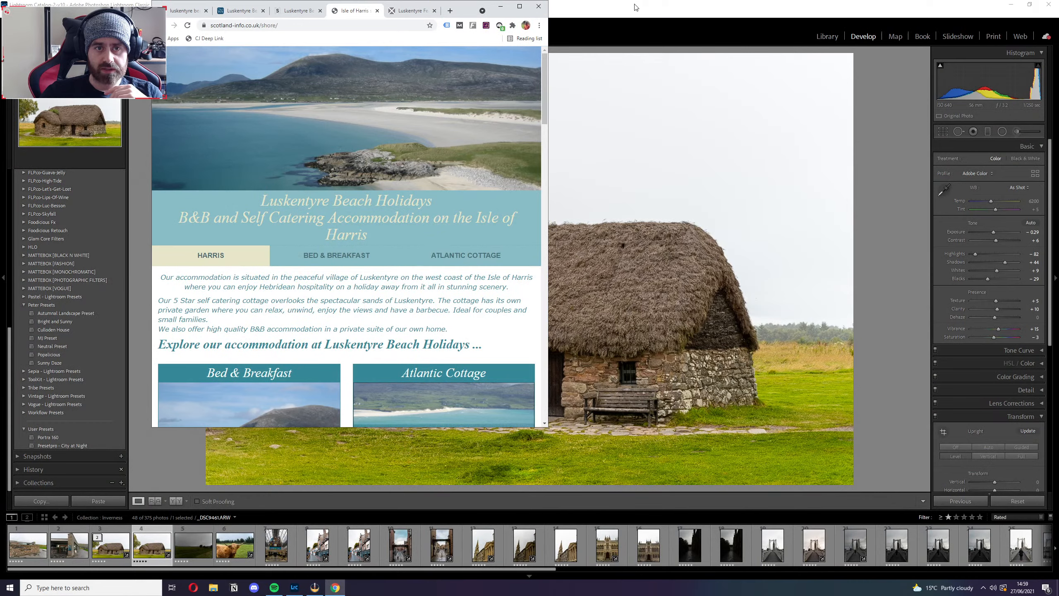
drag(548, 88, 1058, 102)
click(1029, 6)
scroll(375, 209, down, 15)
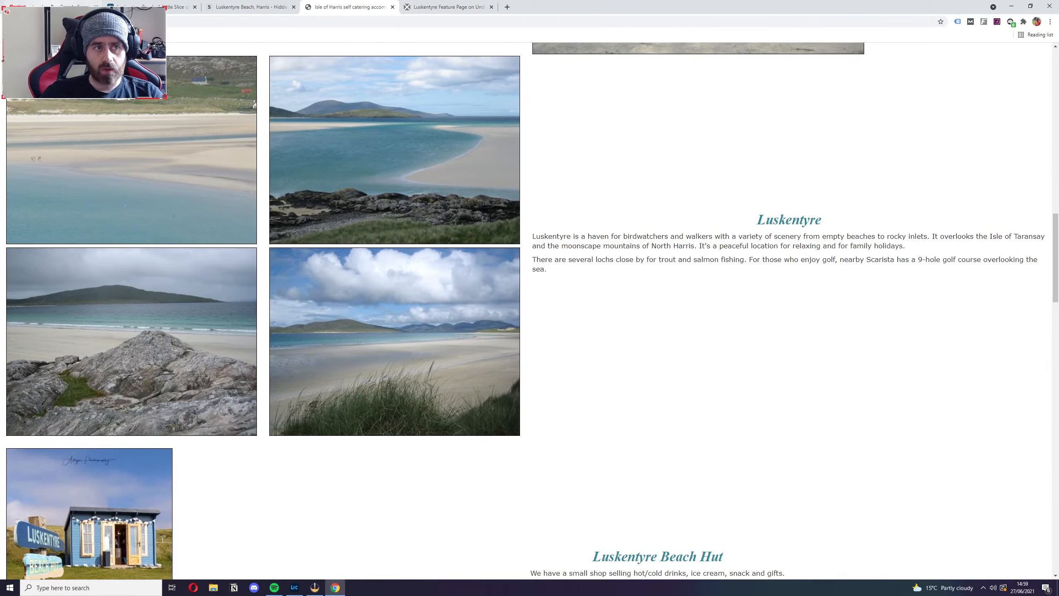
Review the Luskentyre Beach Holidays listing in the Google results and compare it with the site's own page.
click(84, 6)
scroll(278, 256, down, 1)
scroll(278, 255, down, 5)
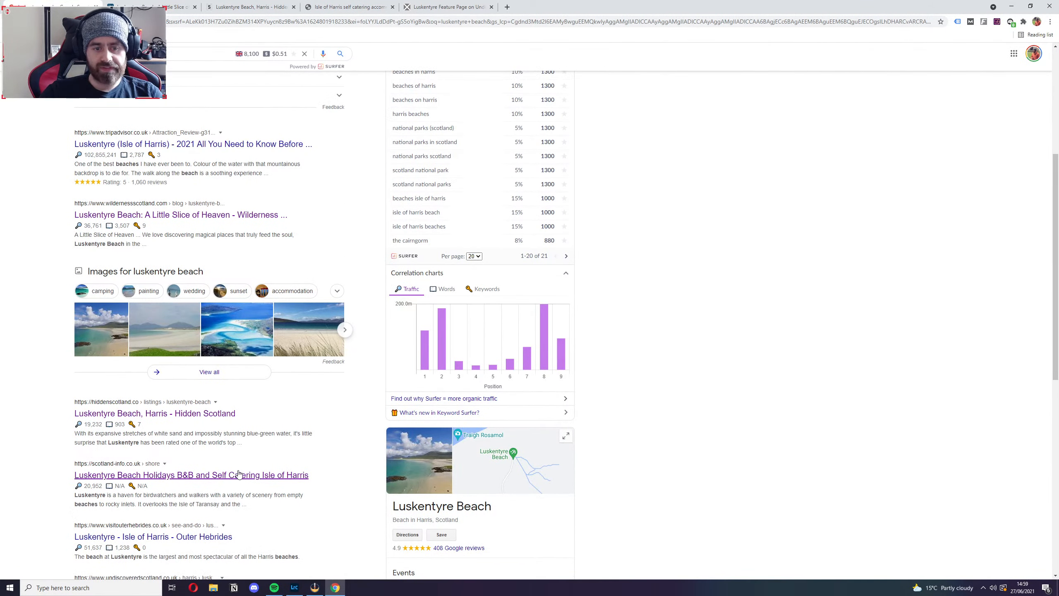
click(349, 7)
scroll(512, 319, down, 10)
scroll(512, 320, up, 20)
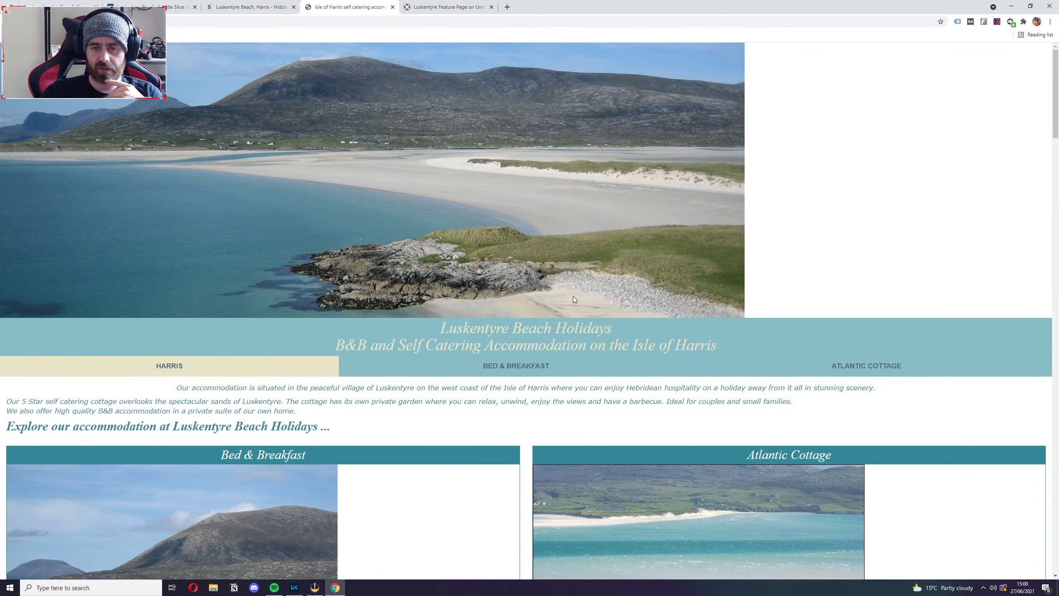
Accept the recommended cookies on the Undiscovered Scotland Luskentyre page and look through its text, photos and adverts.
click(432, 6)
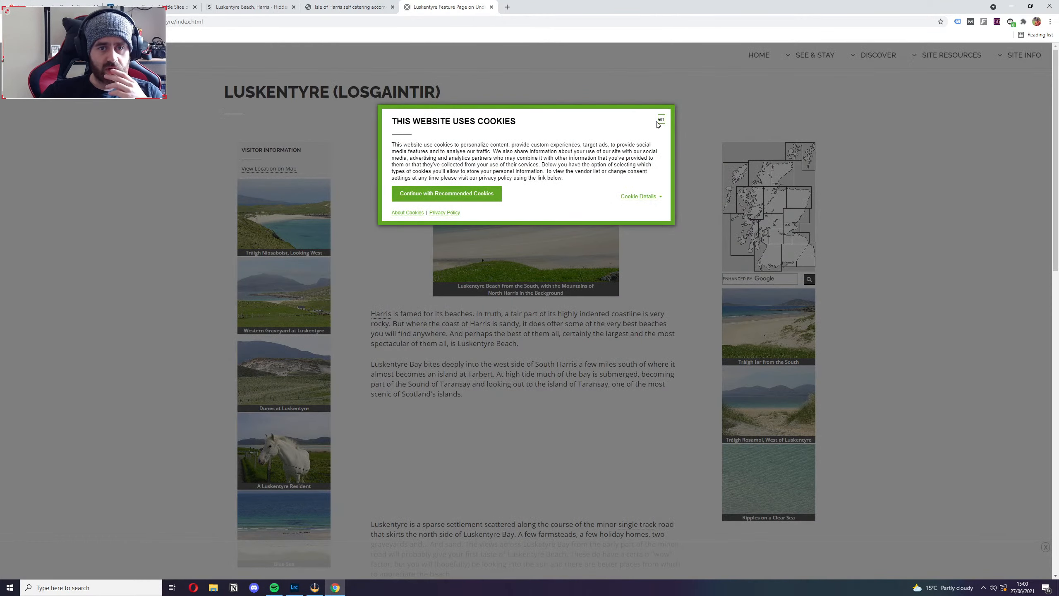
click(457, 194)
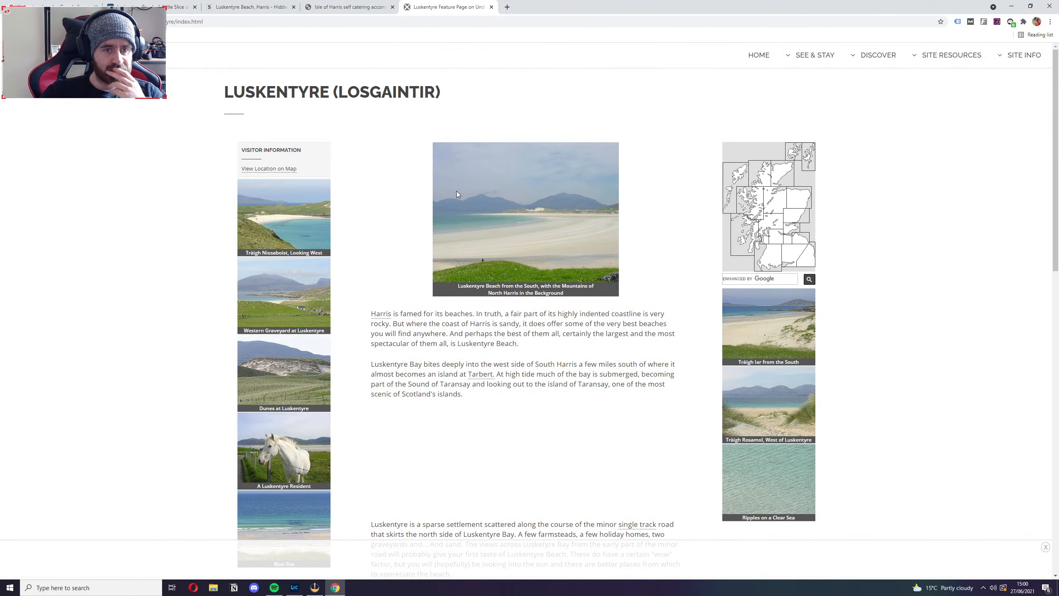
scroll(694, 242, down, 15)
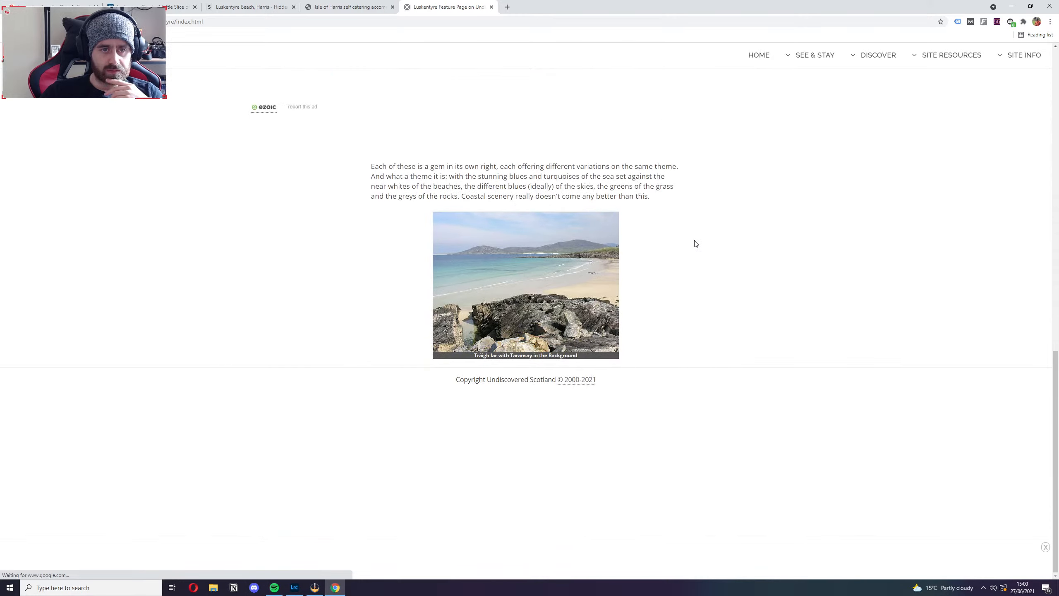
scroll(695, 246, up, 15)
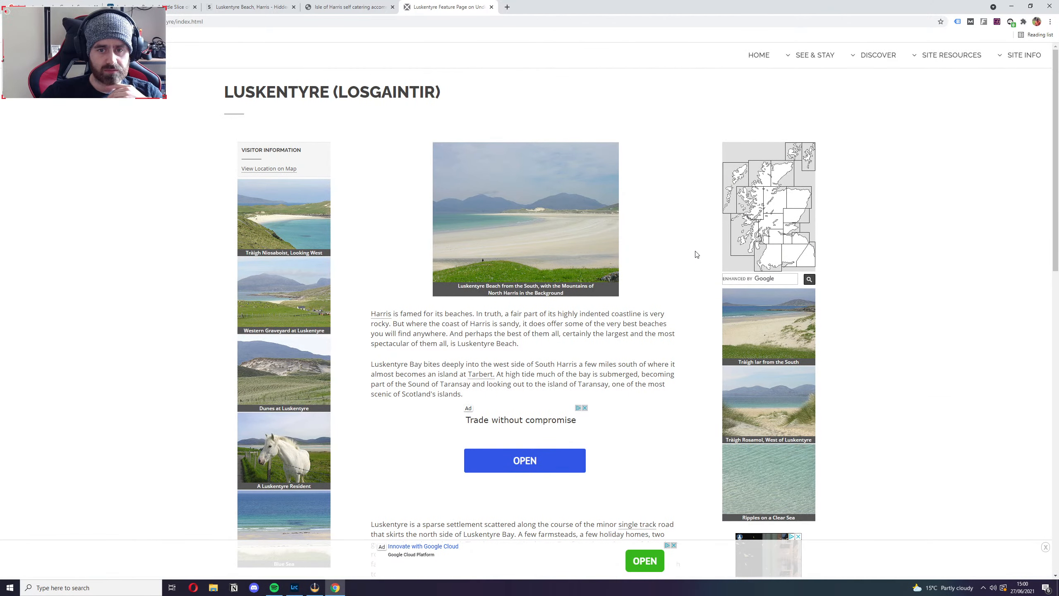
scroll(696, 253, down, 15)
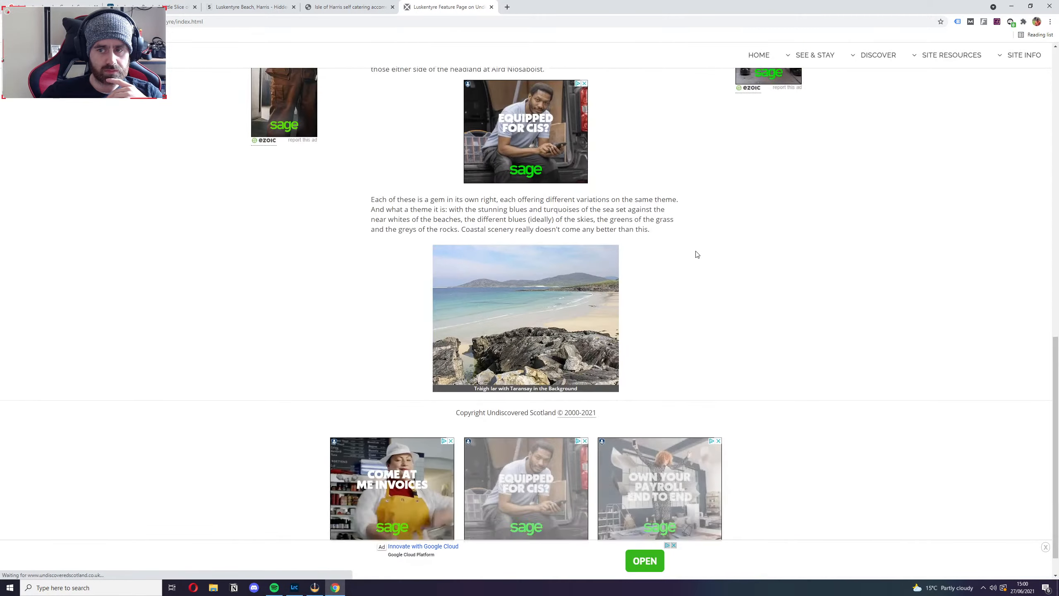
scroll(696, 254, up, 15)
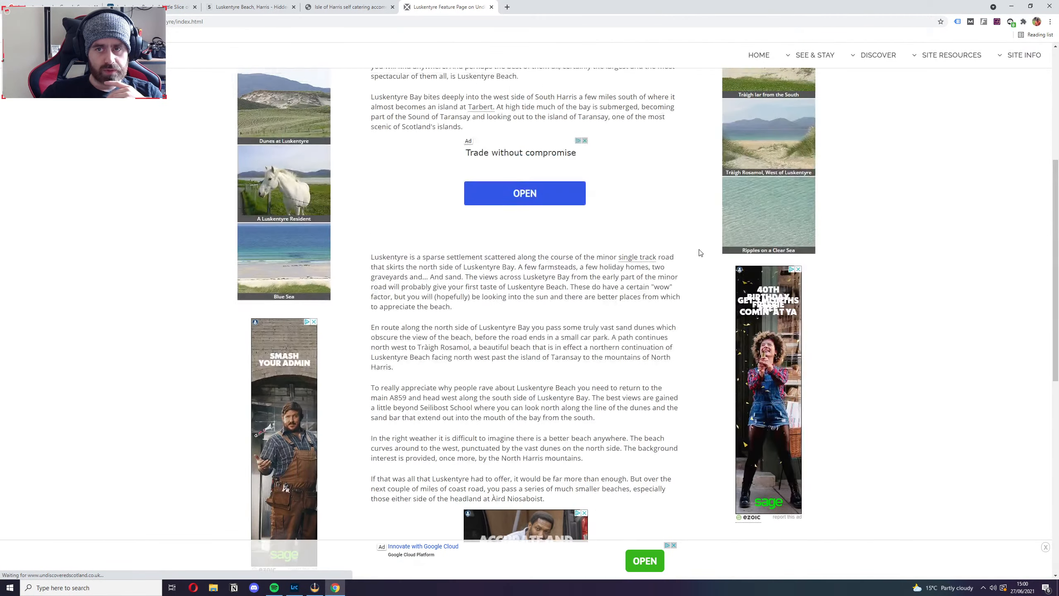
Compare the Luskentyre search results and the Wilderness Scotland article with the Undiscovered Scotland page.
click(62, 6)
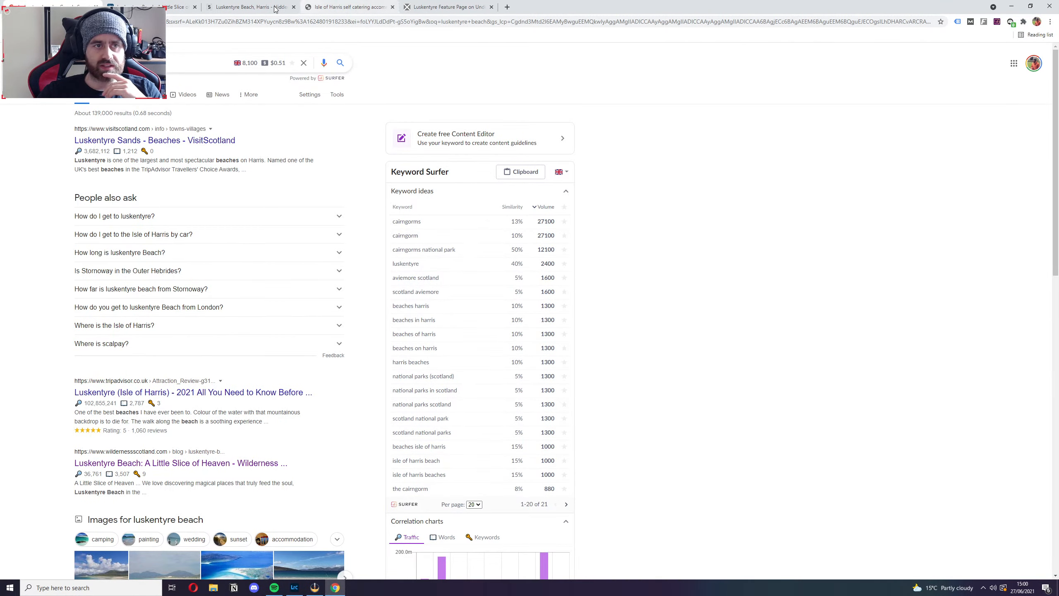
click(165, 5)
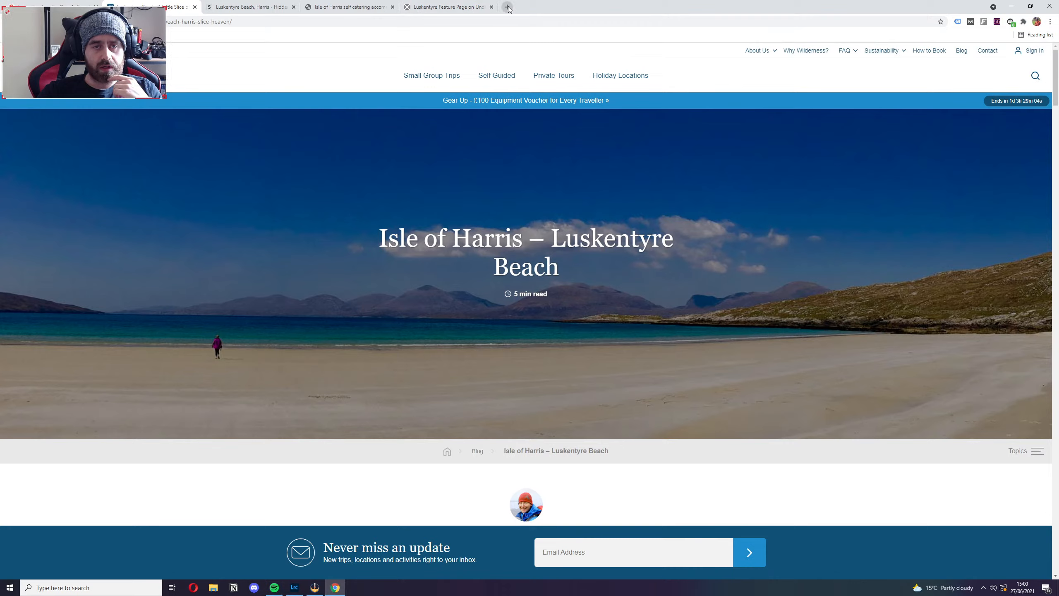
click(438, 9)
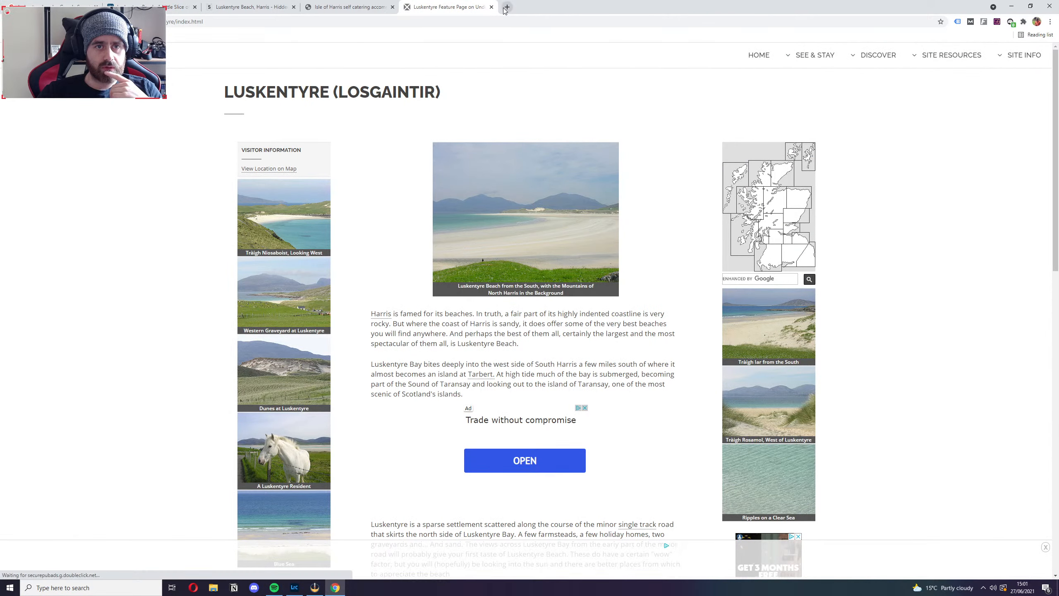
Search Google for mozbar, look over Moz's MozBar product page, and close it.
click(506, 7)
text(mo)
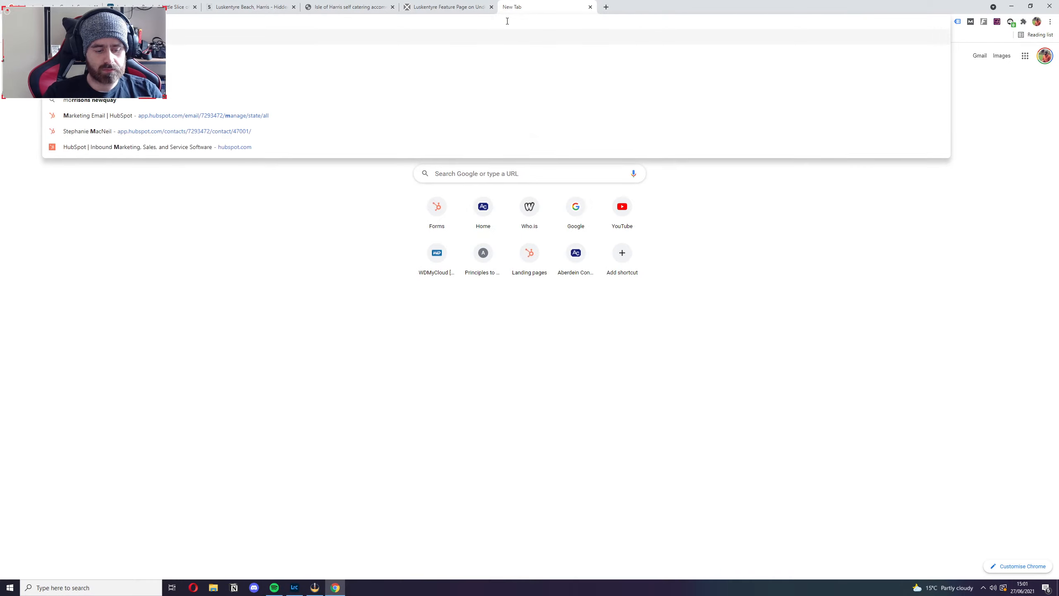
text(zbar)
key(Return)
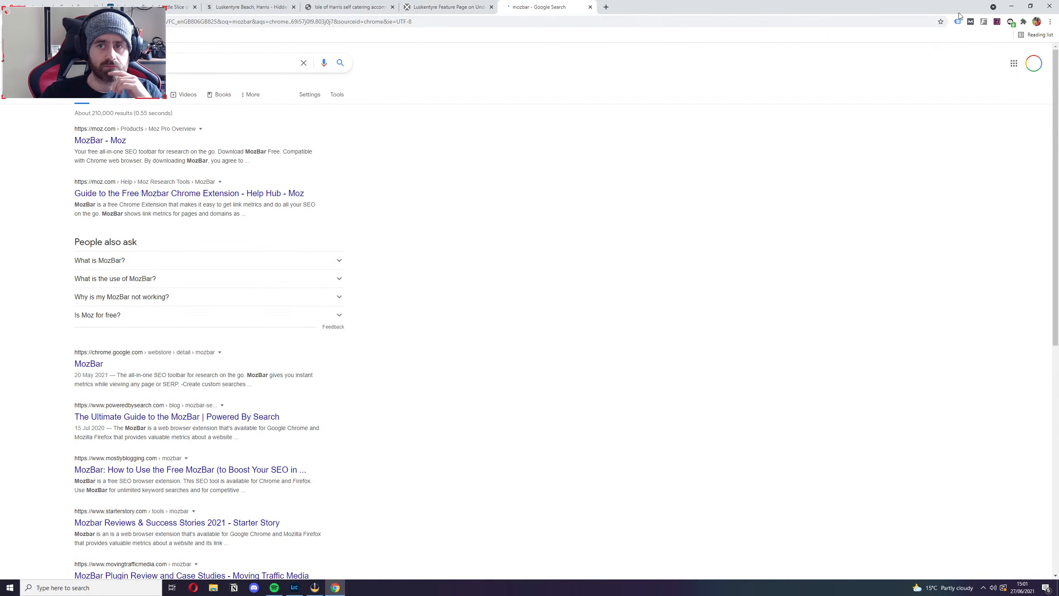
click(100, 141)
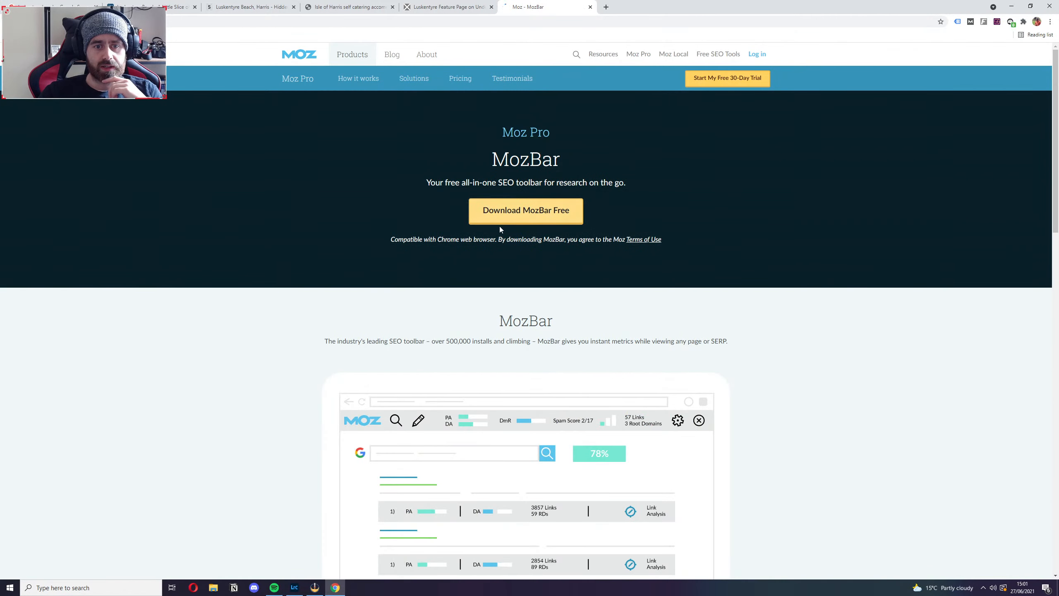
scroll(792, 416, down, 5)
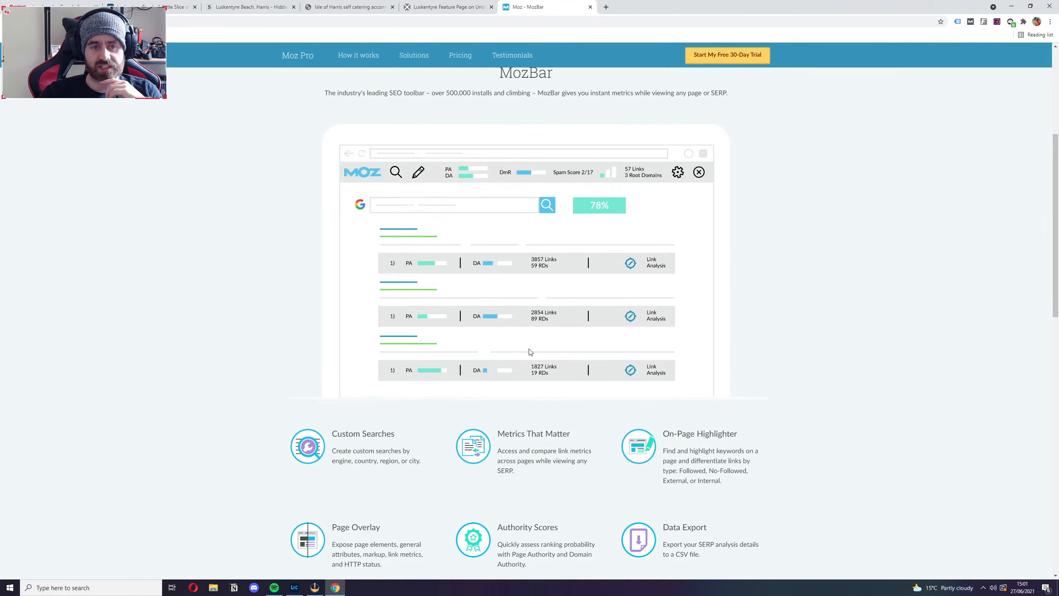
click(590, 6)
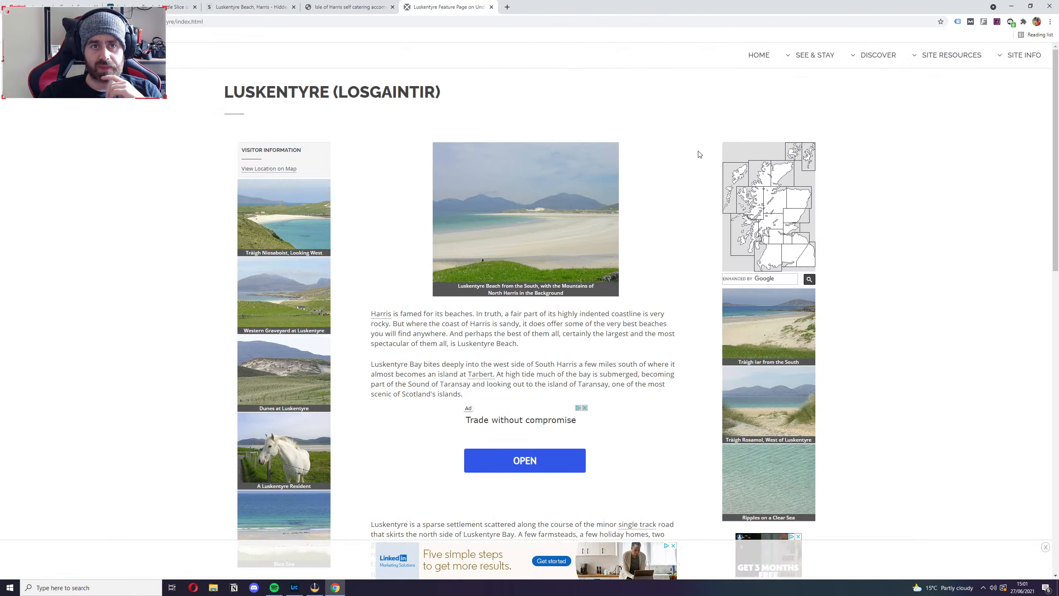
View the installed MozBar extension's Chrome Web Store page and close it.
right_click(970, 26)
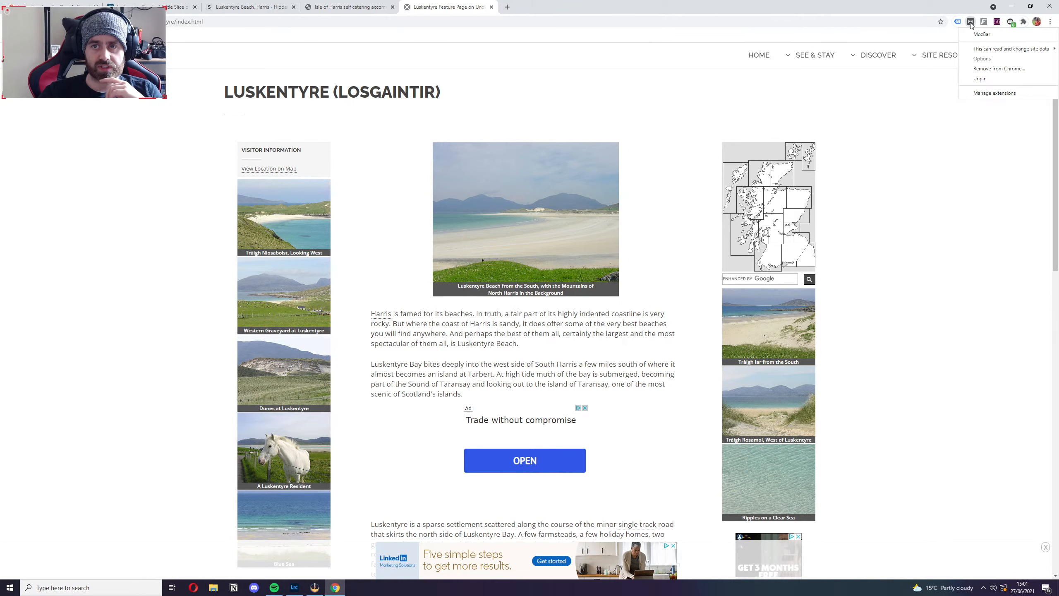
click(978, 44)
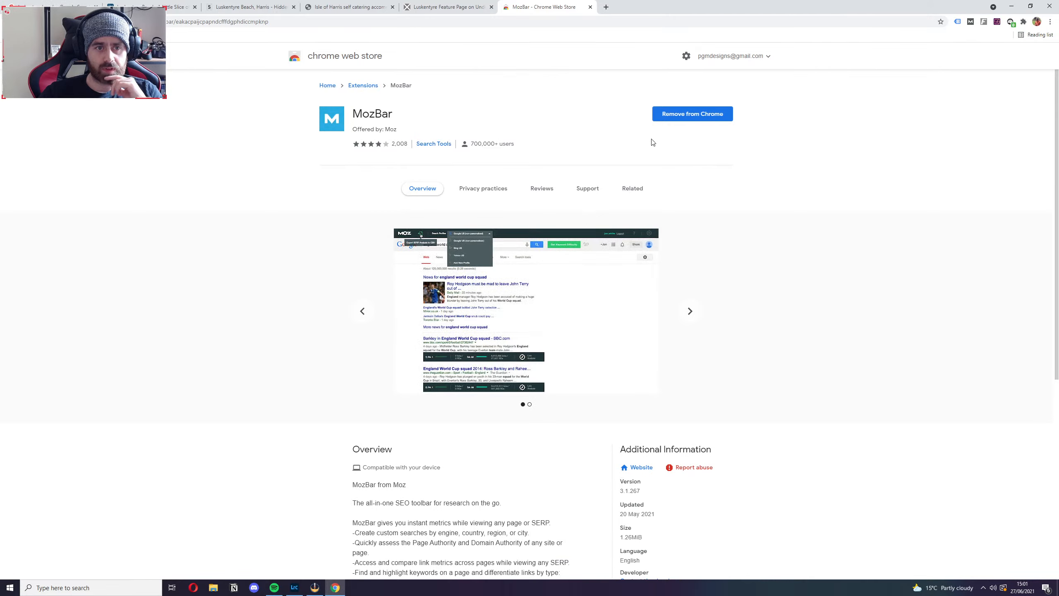
click(589, 6)
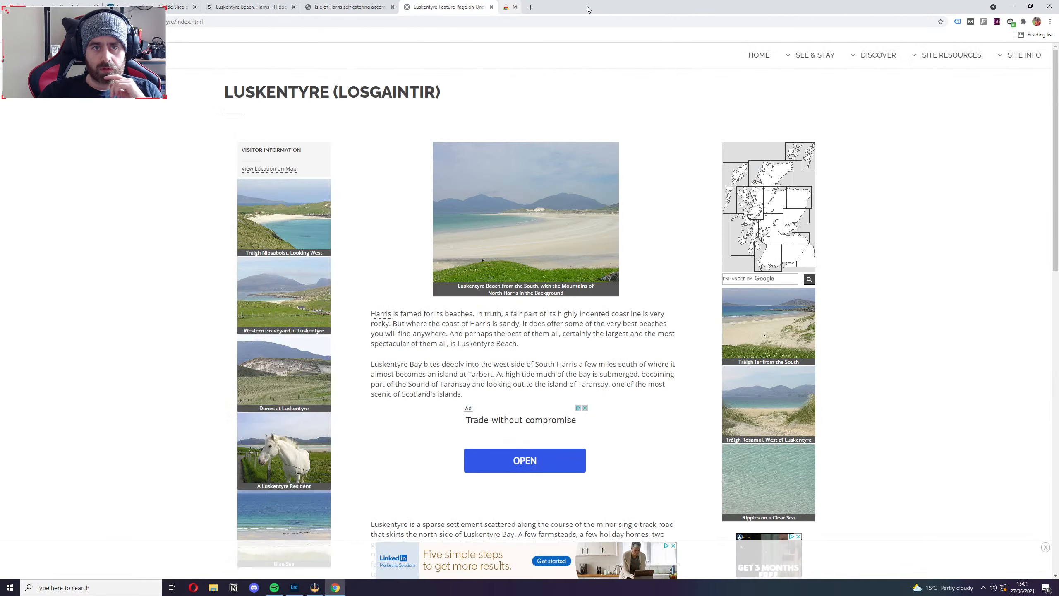
Activate MozBar on the Luskentyre beach search results, log in to the Moz account, and return to the results.
click(41, 6)
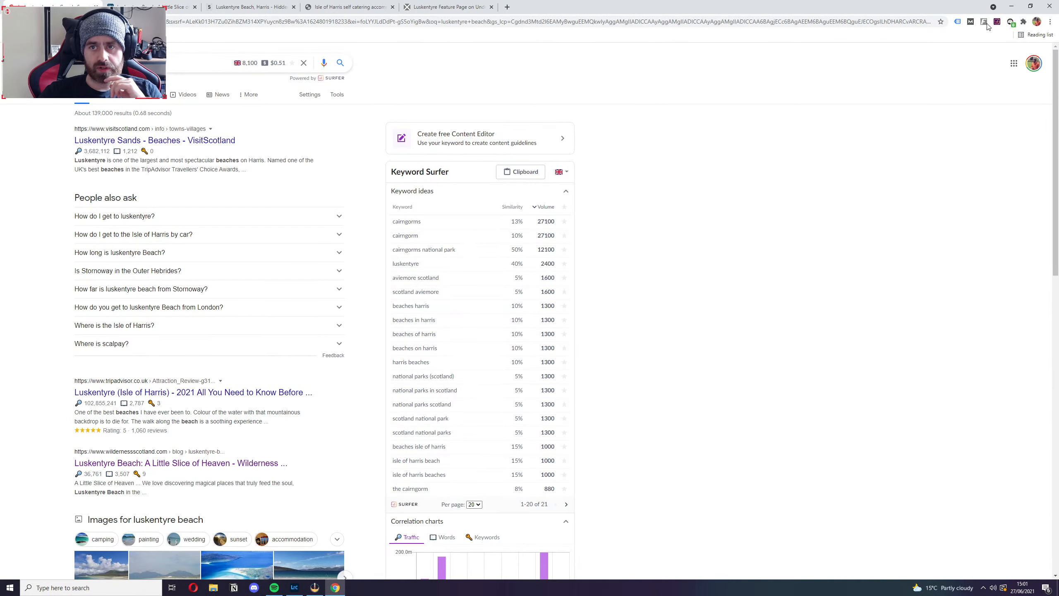
click(974, 23)
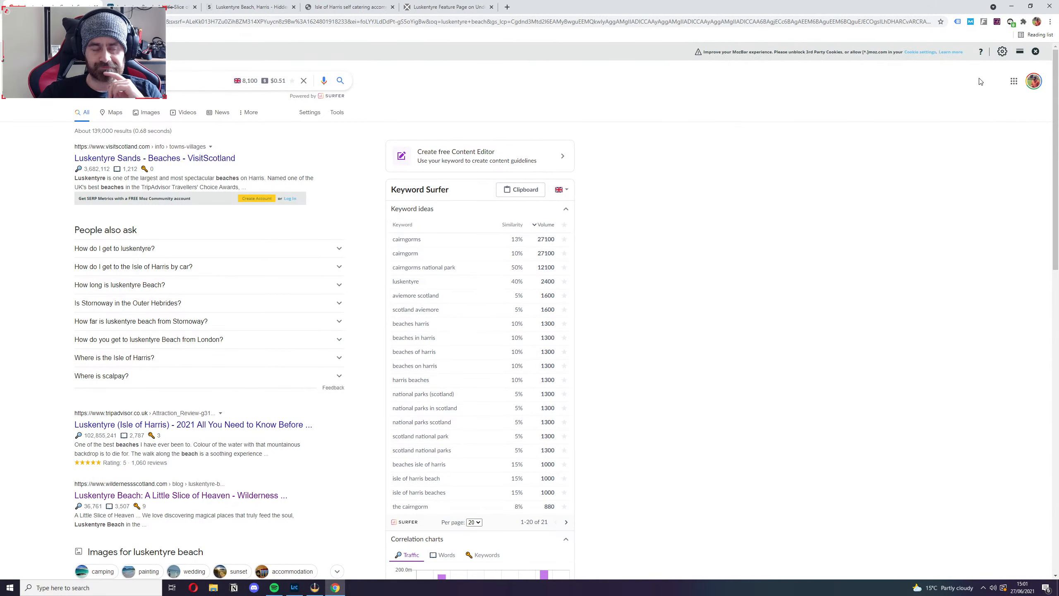
click(1002, 51)
click(961, 212)
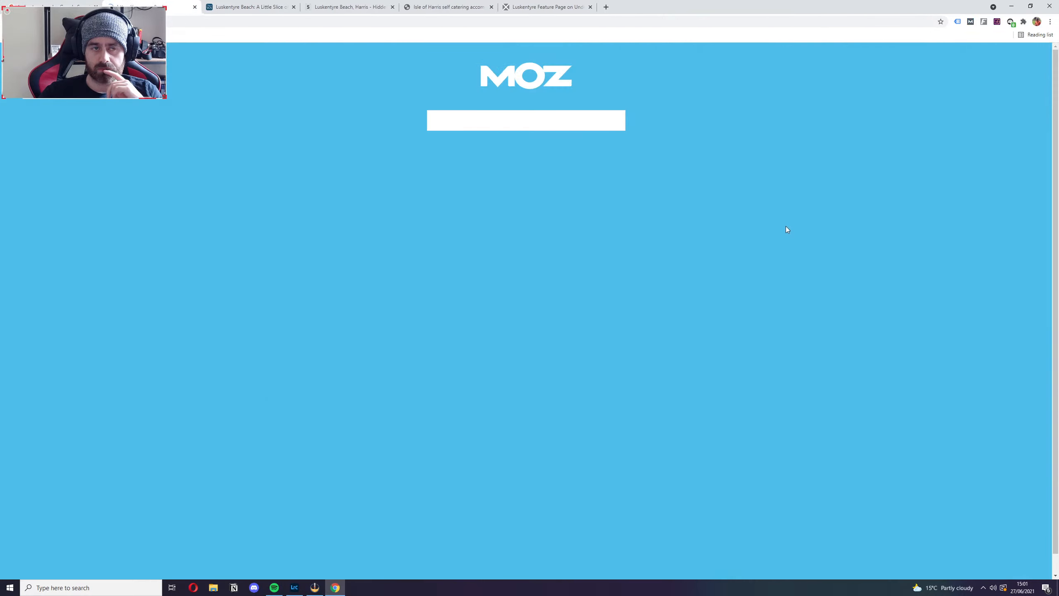
click(475, 281)
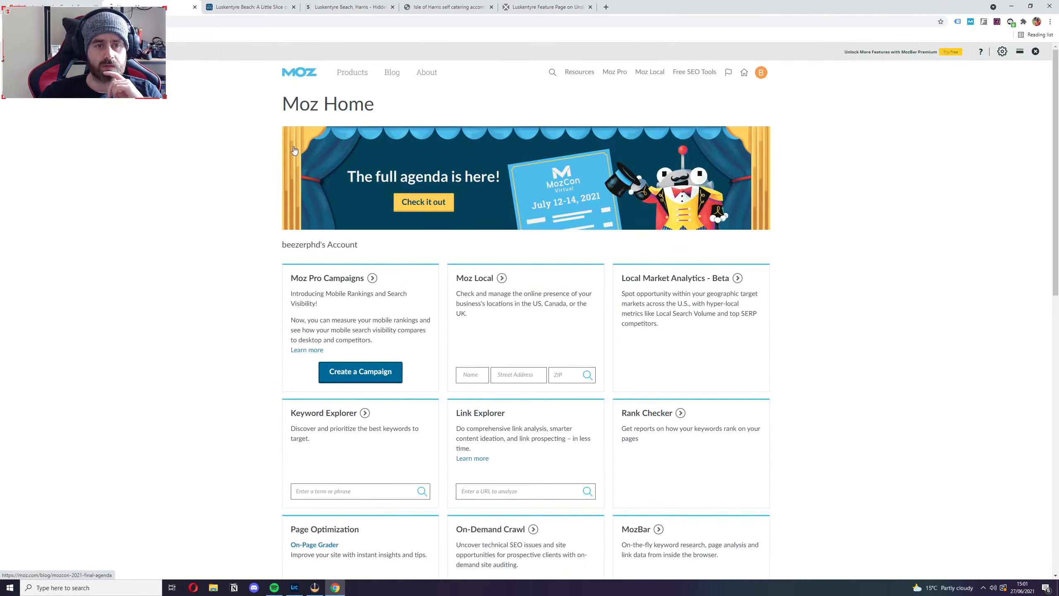
click(195, 6)
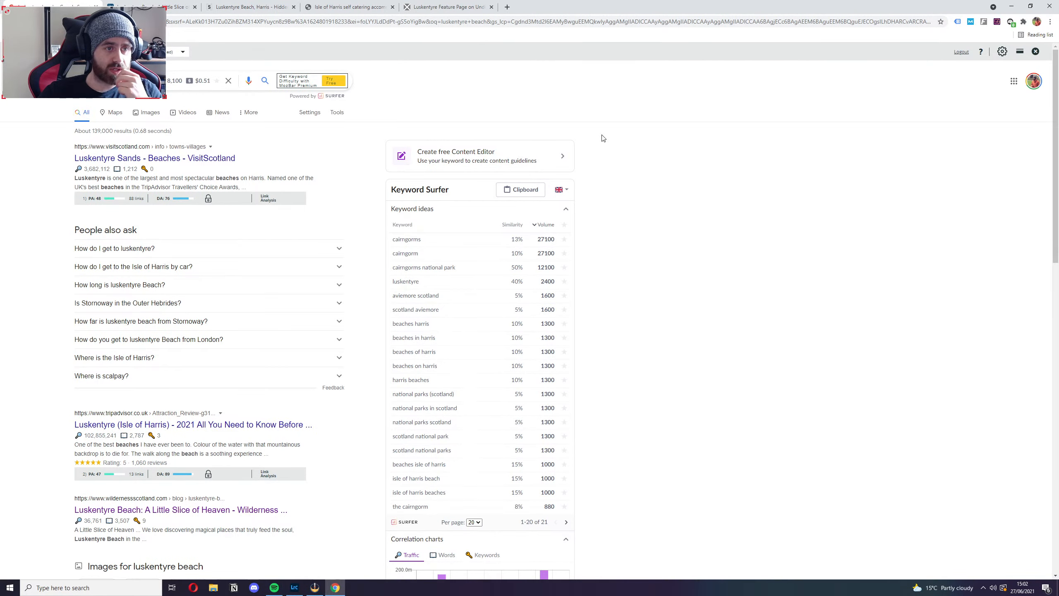
Reload the Luskentyre beach search results and examine the MozBar authority and link metrics under the listings.
scroll(602, 138, down, 1)
scroll(617, 146, up, 1)
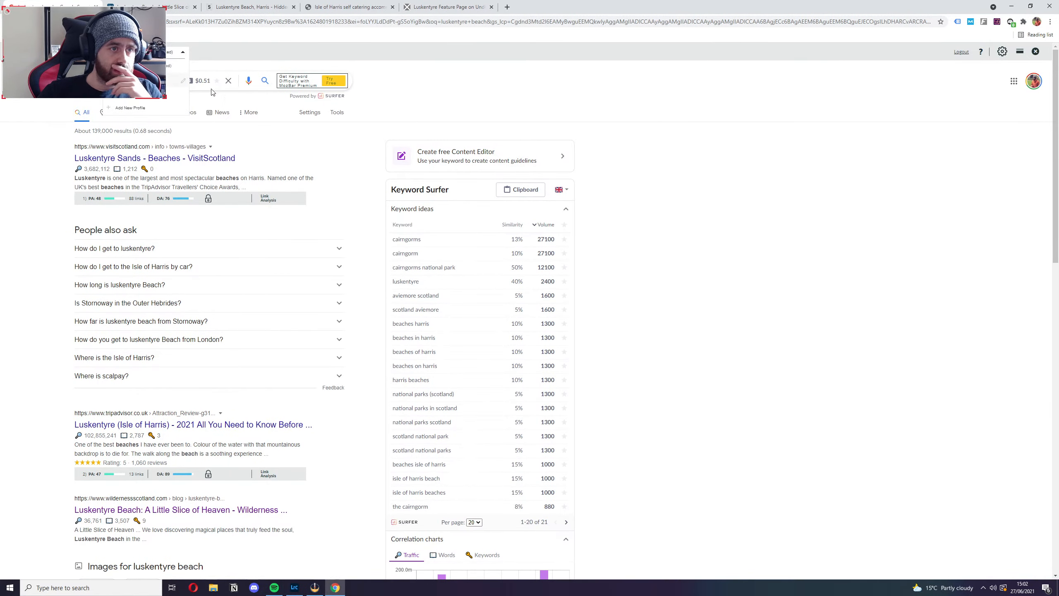
double_click(639, 167)
key(F5)
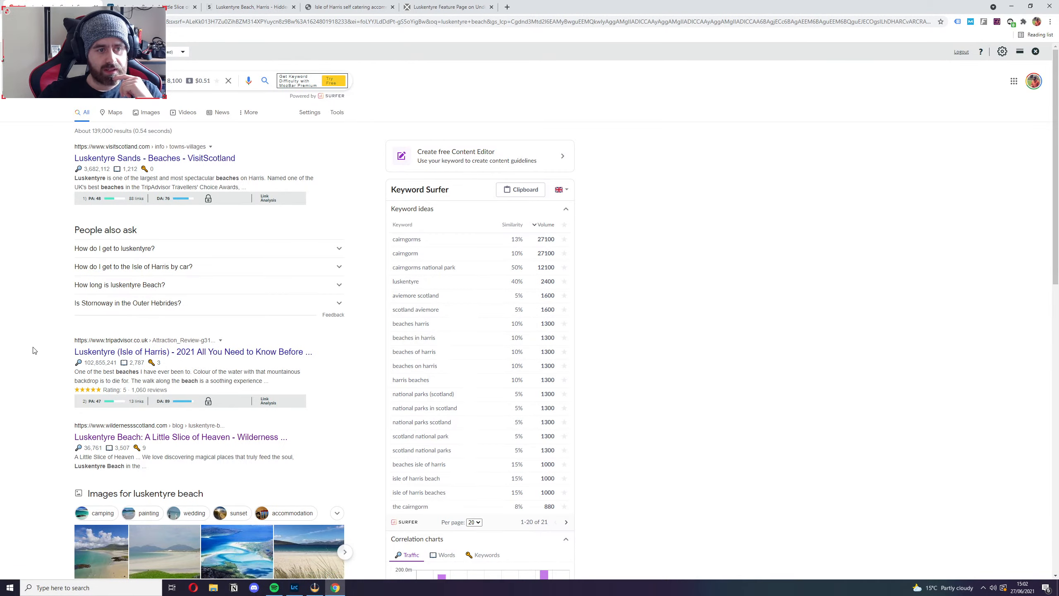
scroll(31, 346, down, 2)
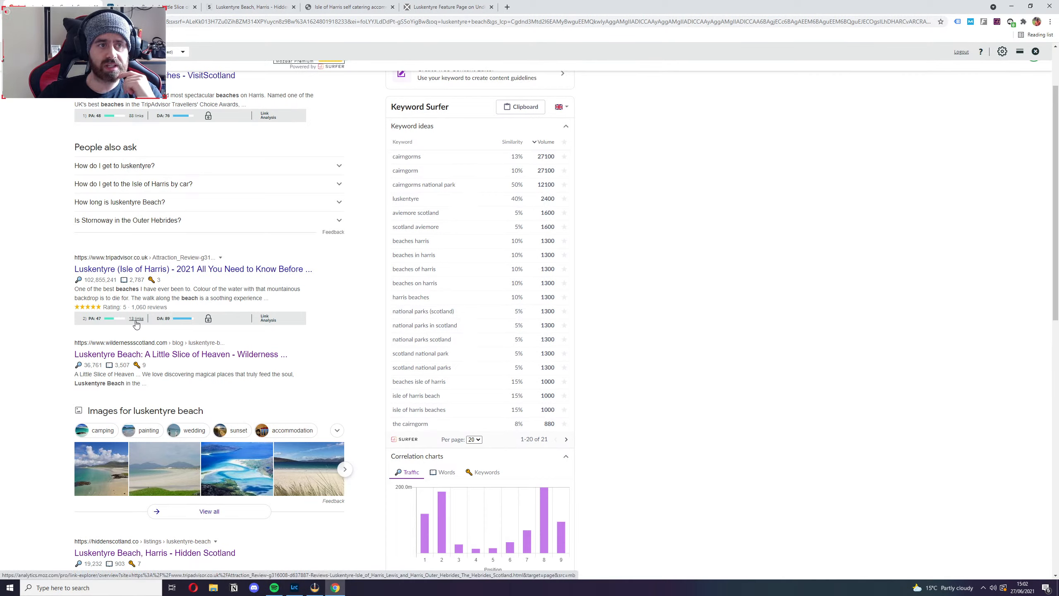
Open the Wilderness Scotland article on Luskentyre Beach and examine its Moz link analysis, including the top followed links.
scroll(135, 324, down, 2)
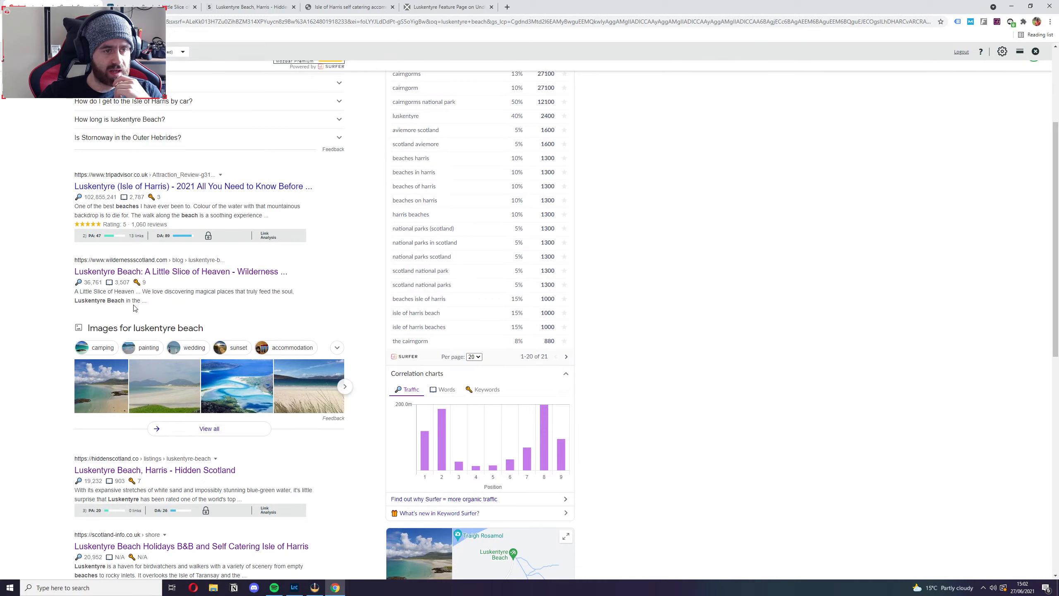
click(221, 280)
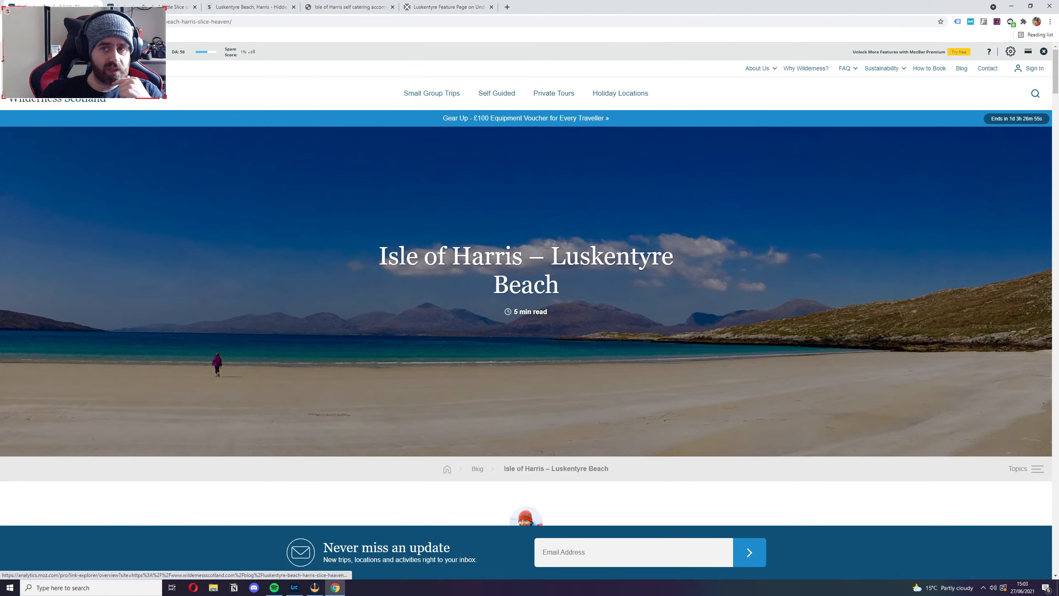
click(146, 52)
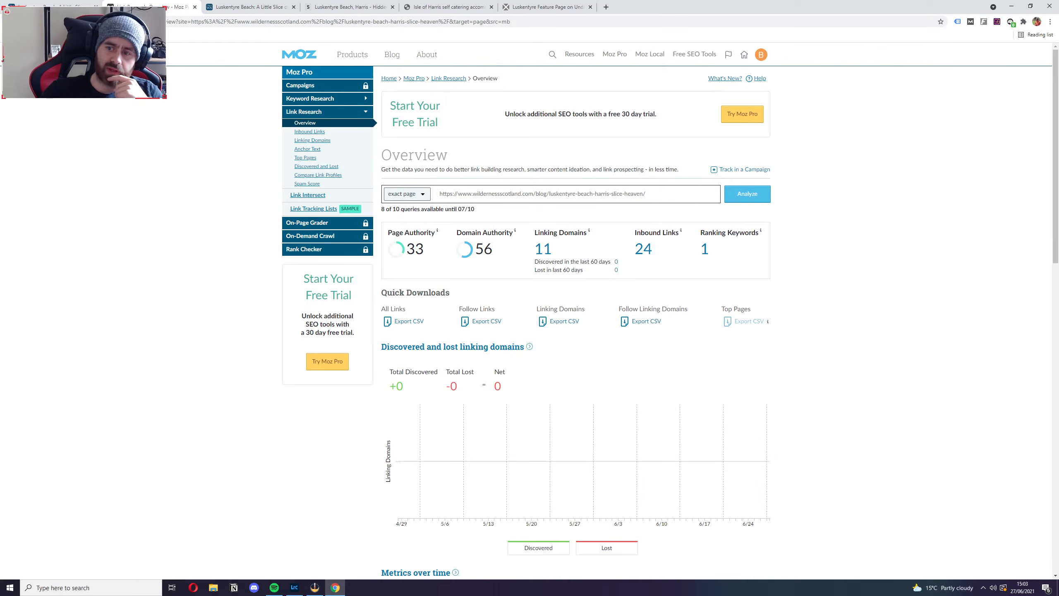
scroll(171, 131, down, 2)
scroll(184, 150, down, 10)
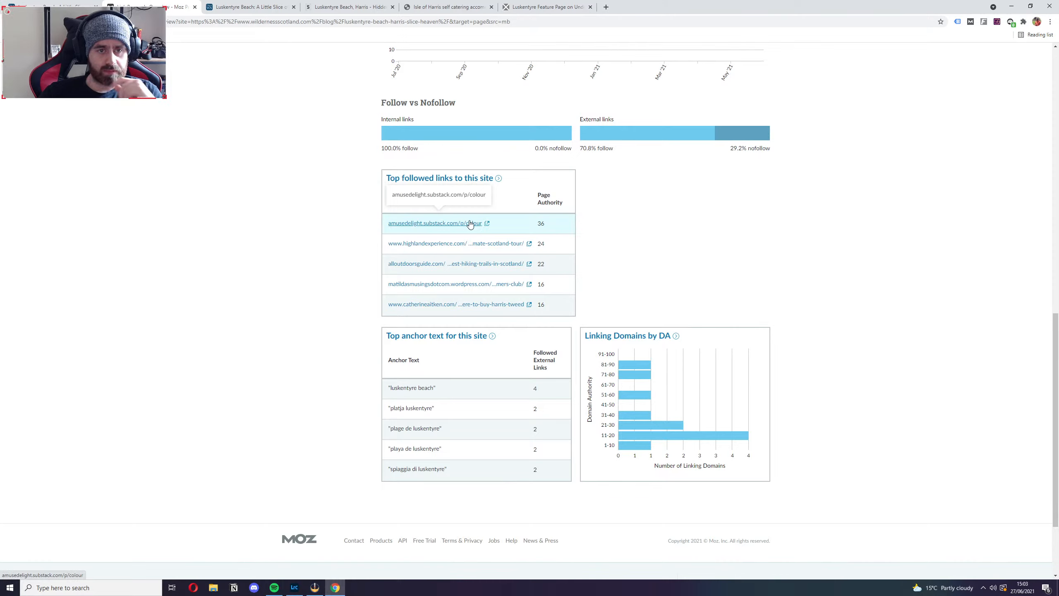
Open the top followed link, amusedelight.substack.com/p/colour, in a new tab, look over the newsletter page, and close it.
middle_click(487, 224)
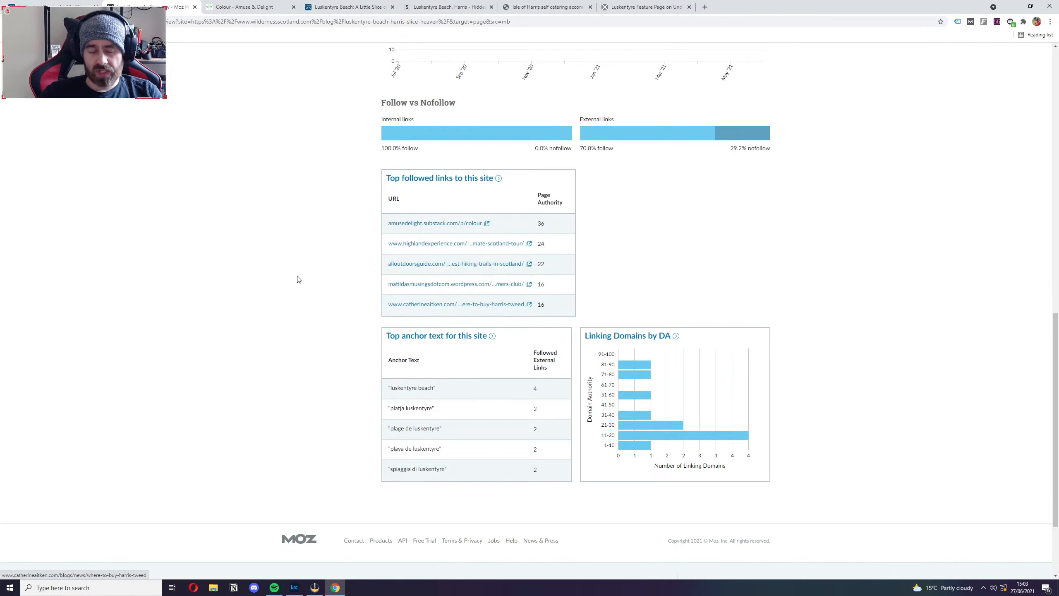
click(235, 7)
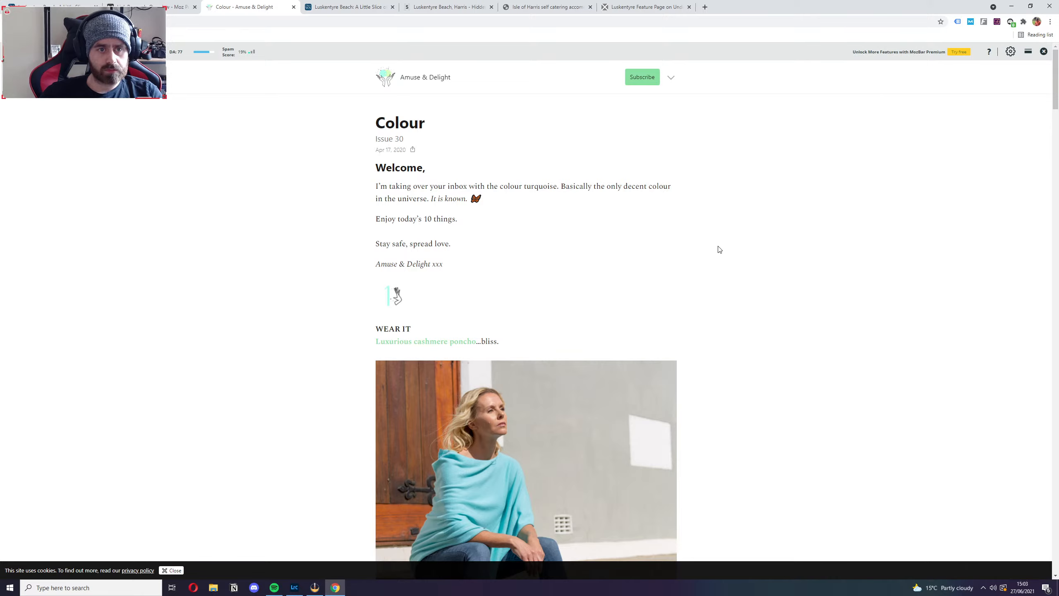
scroll(718, 248, down, 5)
scroll(719, 249, down, 13)
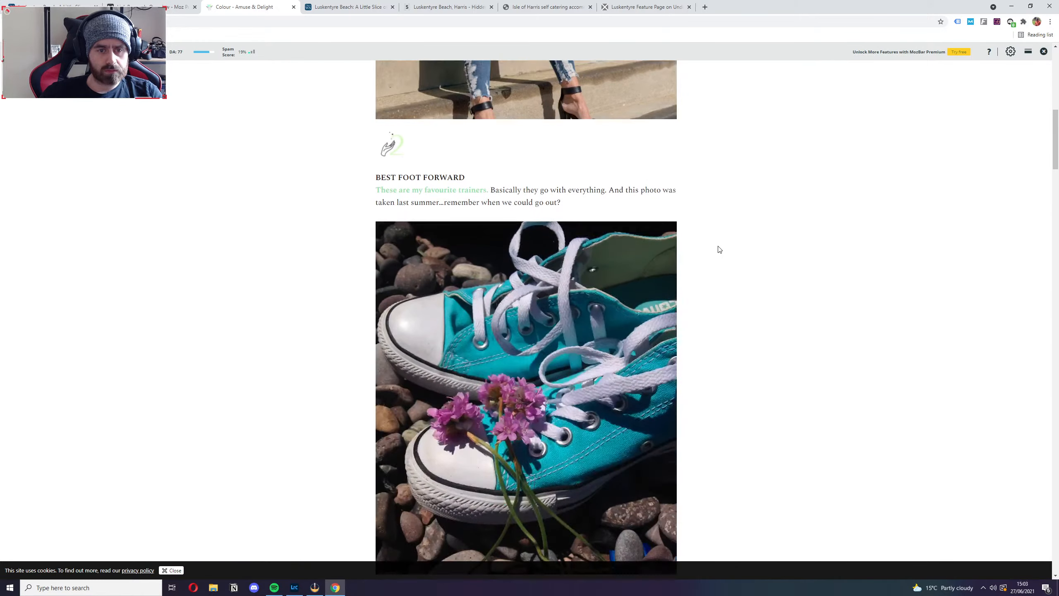
scroll(718, 249, down, 9)
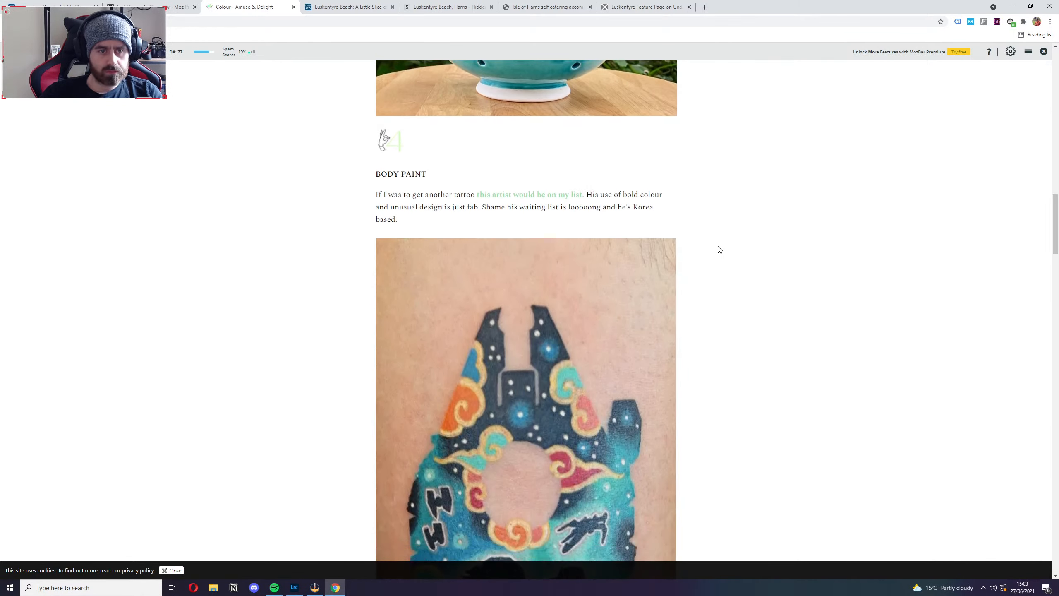
key(ctrl+w)
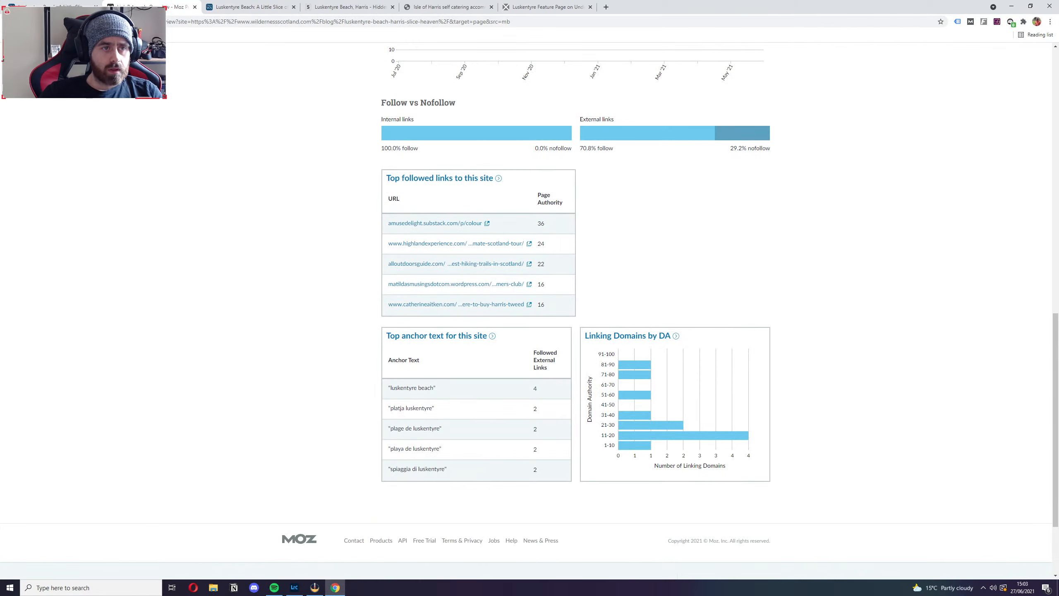
Close the Moz link analysis, return to the Luskentyre beach search results, and check the metrics of the next listings.
click(195, 7)
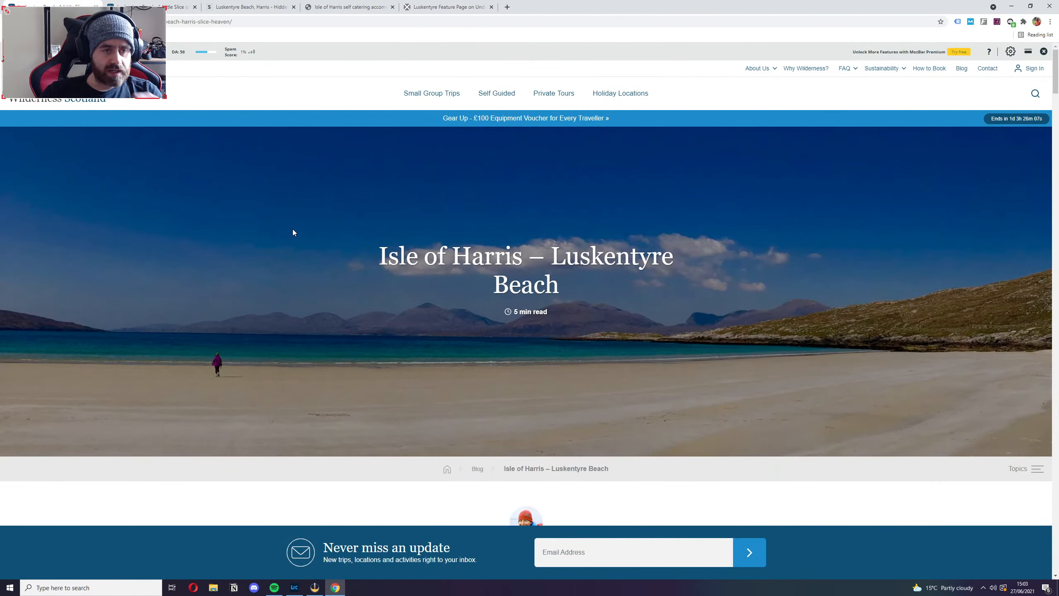
key(alt+Left)
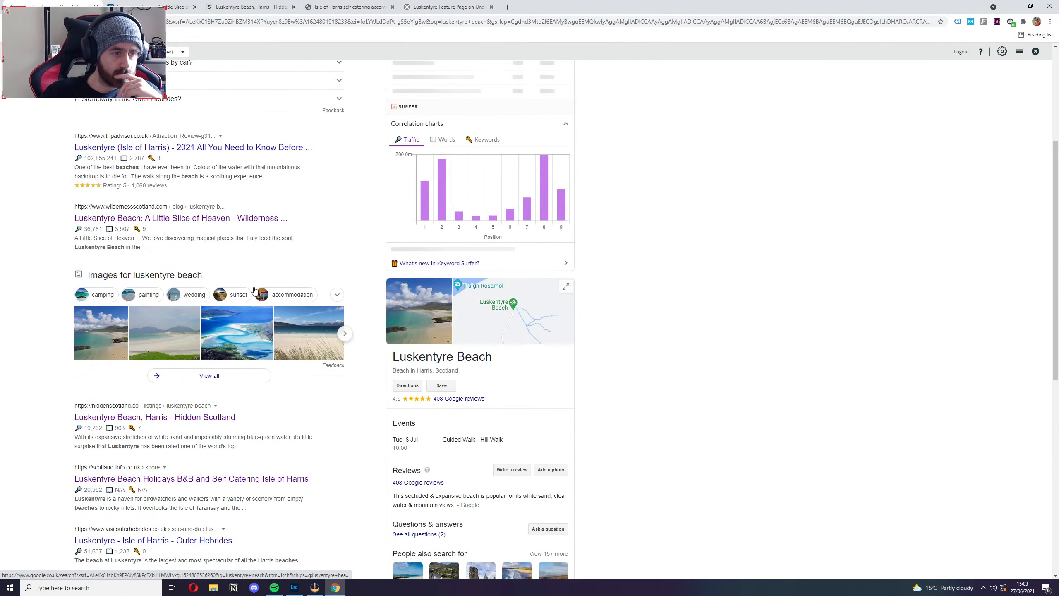
scroll(325, 442, up, 1)
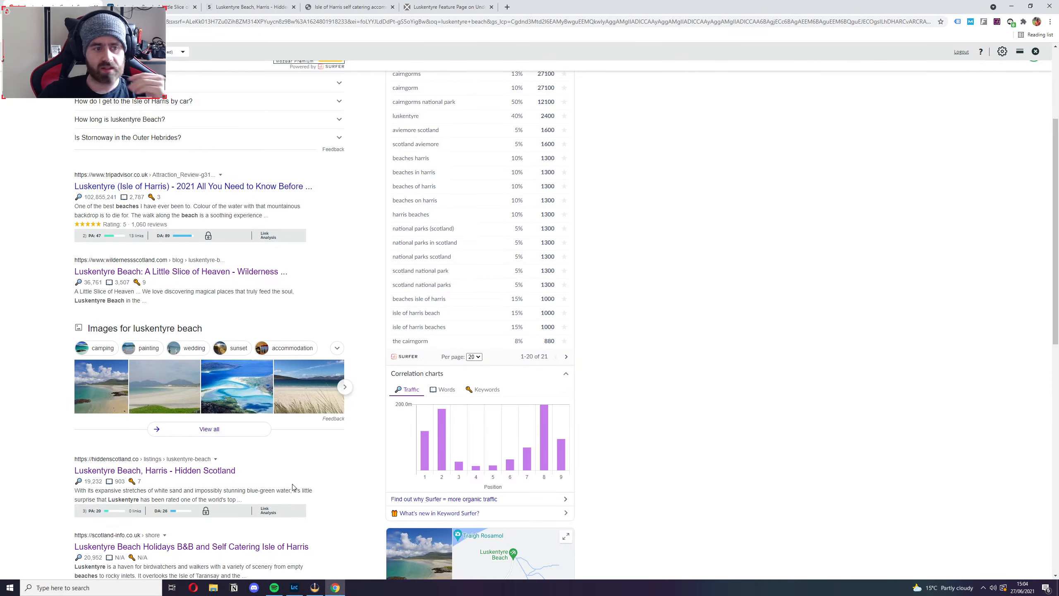
scroll(338, 483, down, 2)
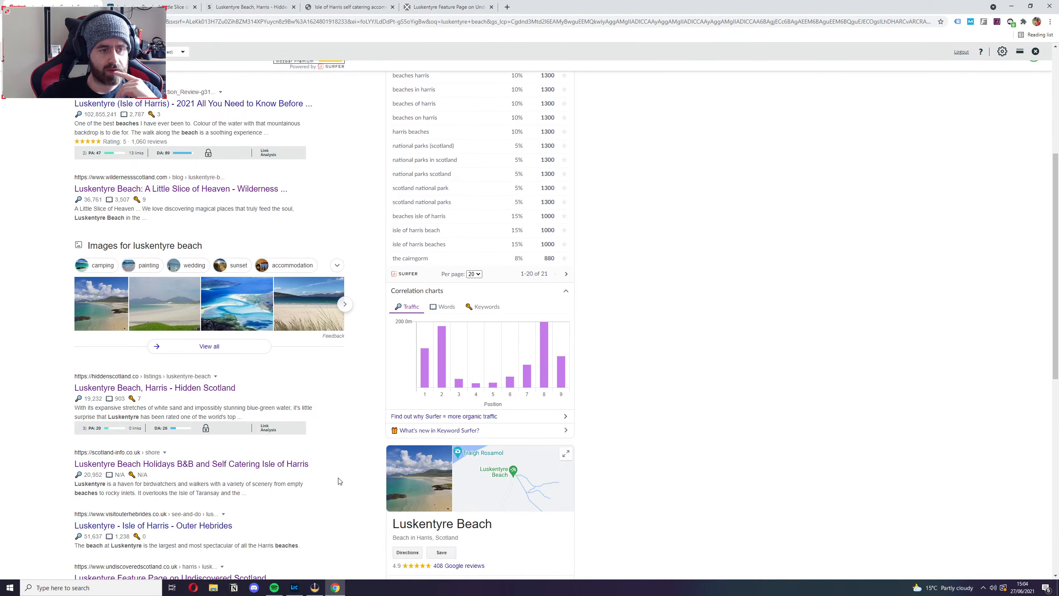
Open the Luskentyre Beach Holidays B&B listing in a new tab, compare it with the Wilderness Scotland tab, and close it.
middle_click(167, 468)
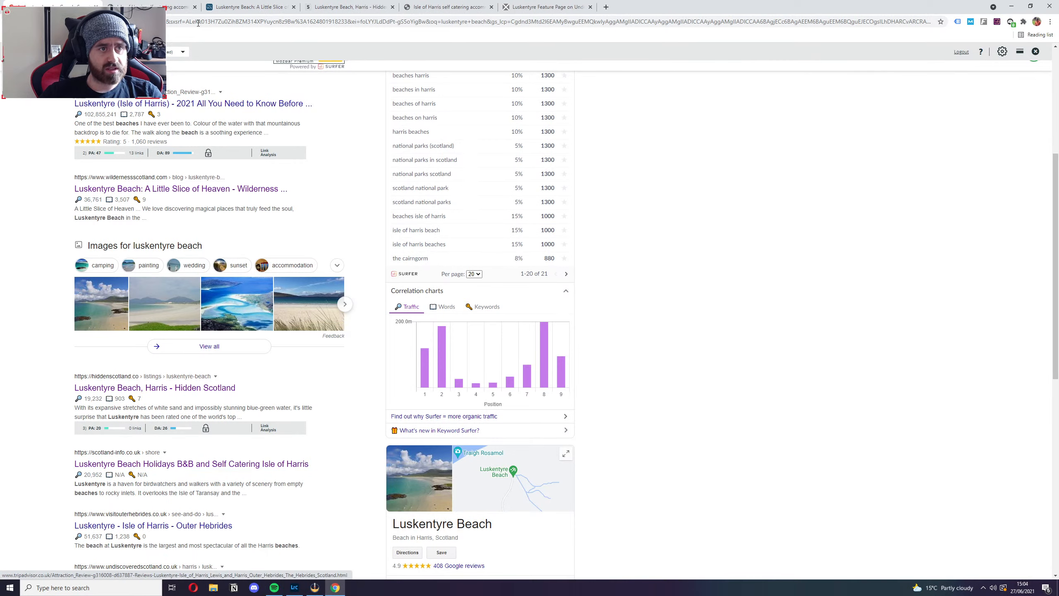
click(180, 7)
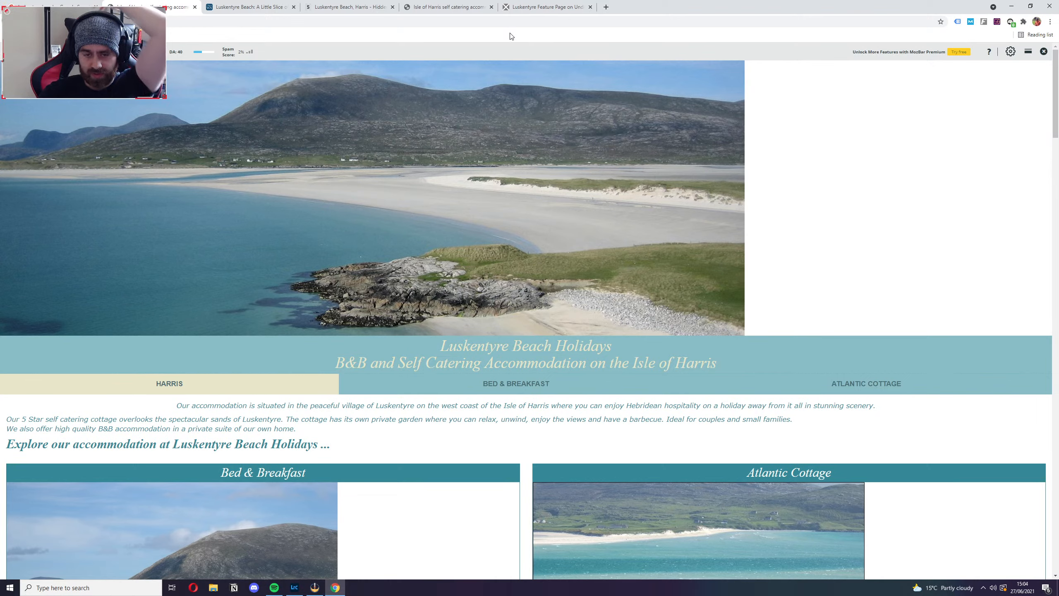
click(288, 7)
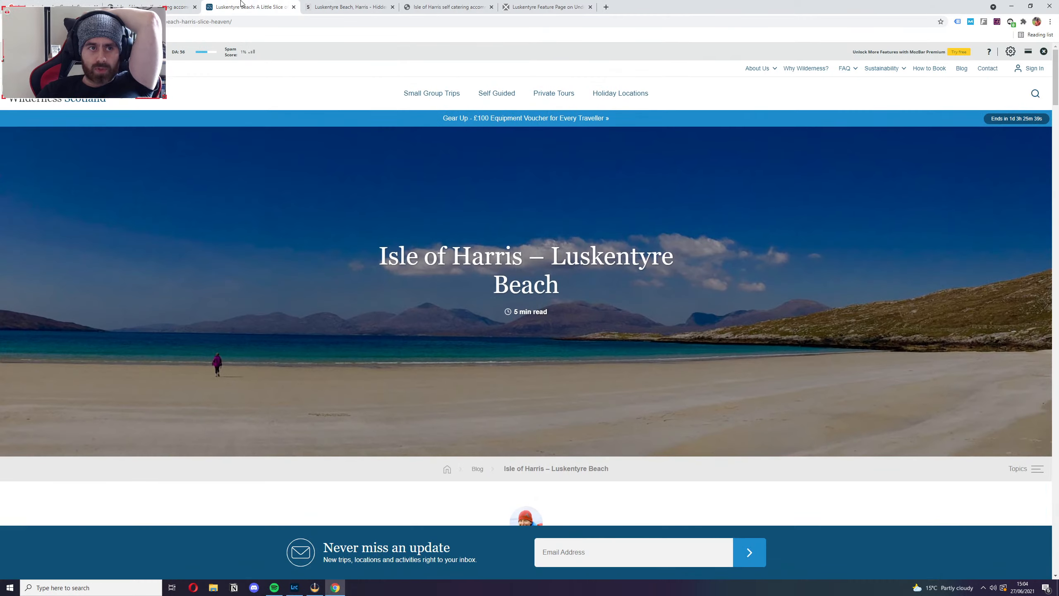
click(152, 5)
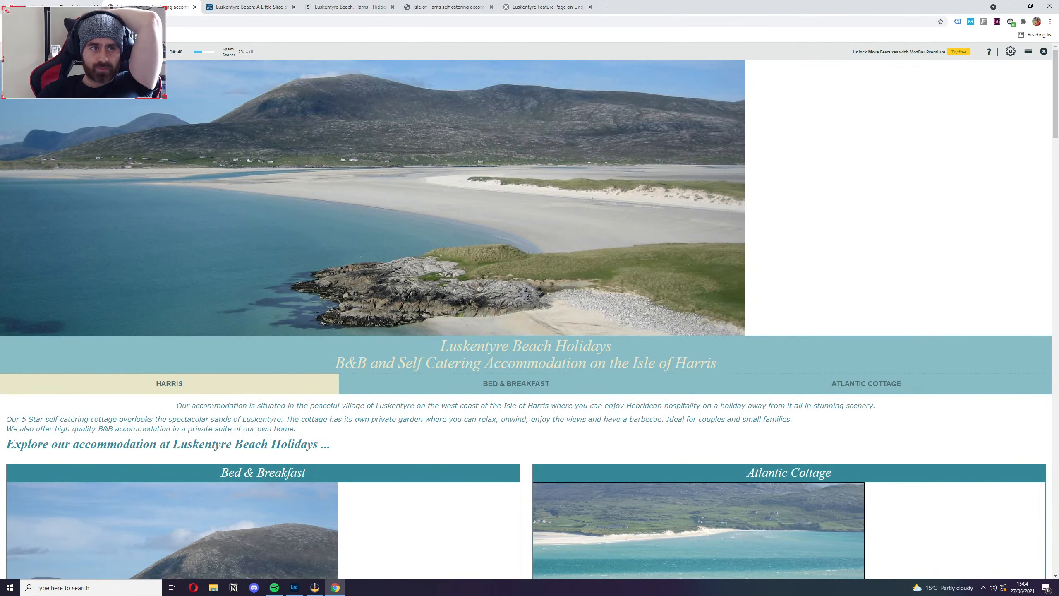
click(195, 7)
click(50, 7)
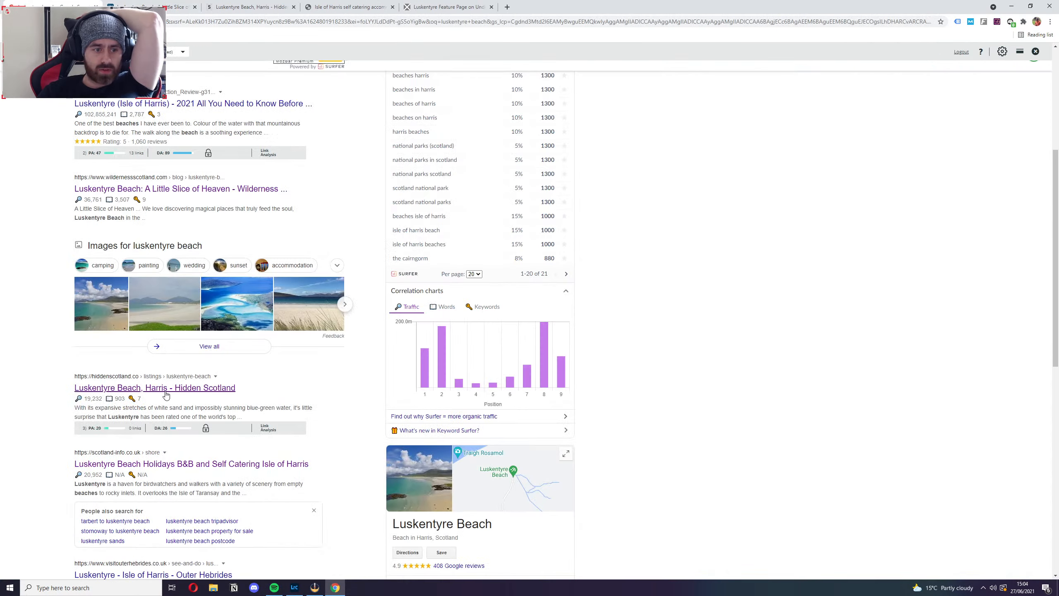
Examine the Moz link analysis of Undiscovered Scotland's Luskentyre feature page, then close it and return to the search results.
scroll(60, 400, down, 4)
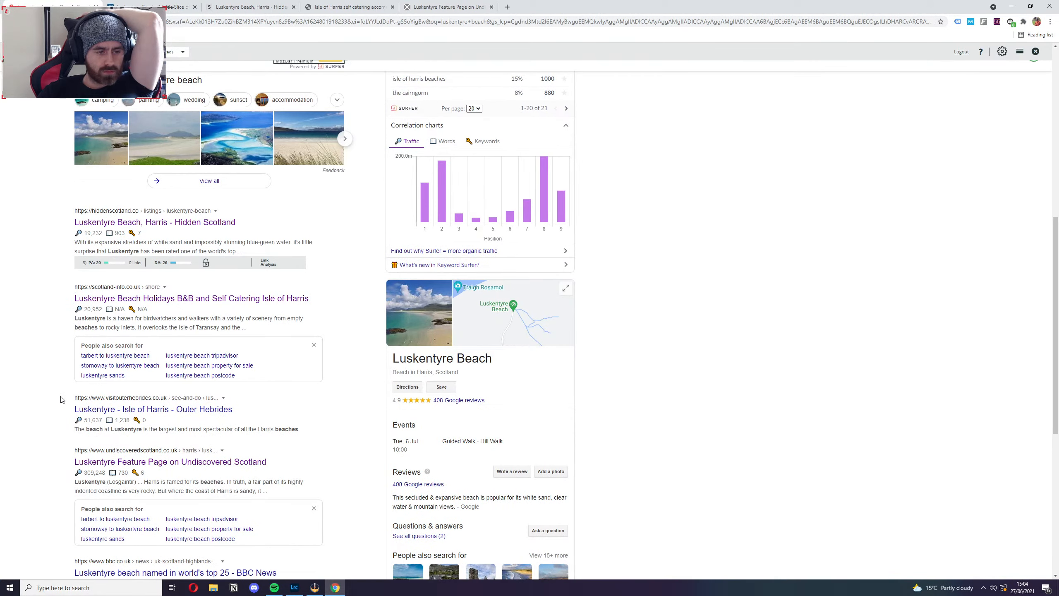
scroll(60, 400, down, 4)
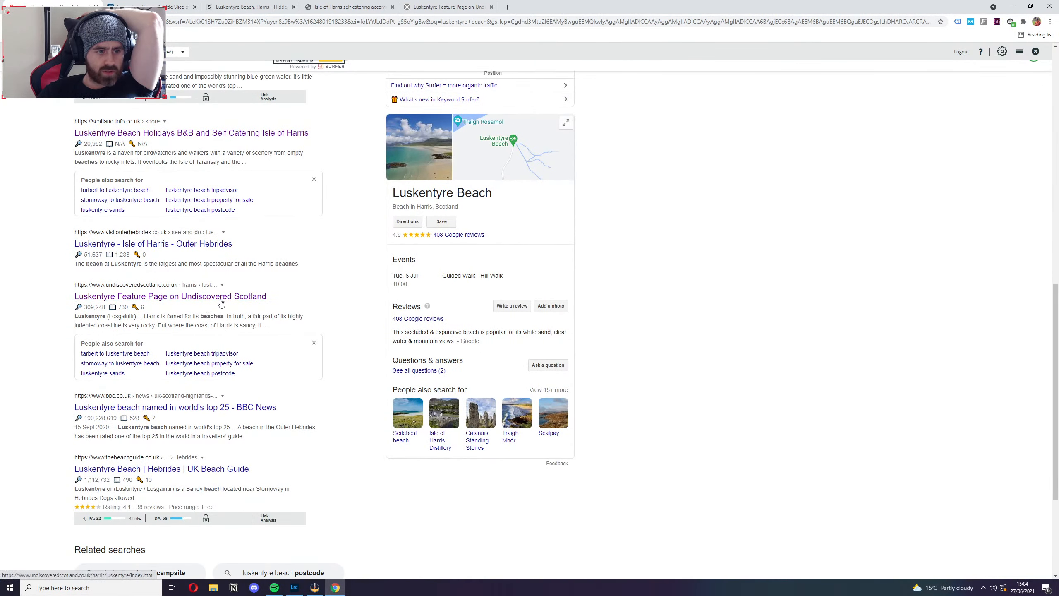
click(208, 297)
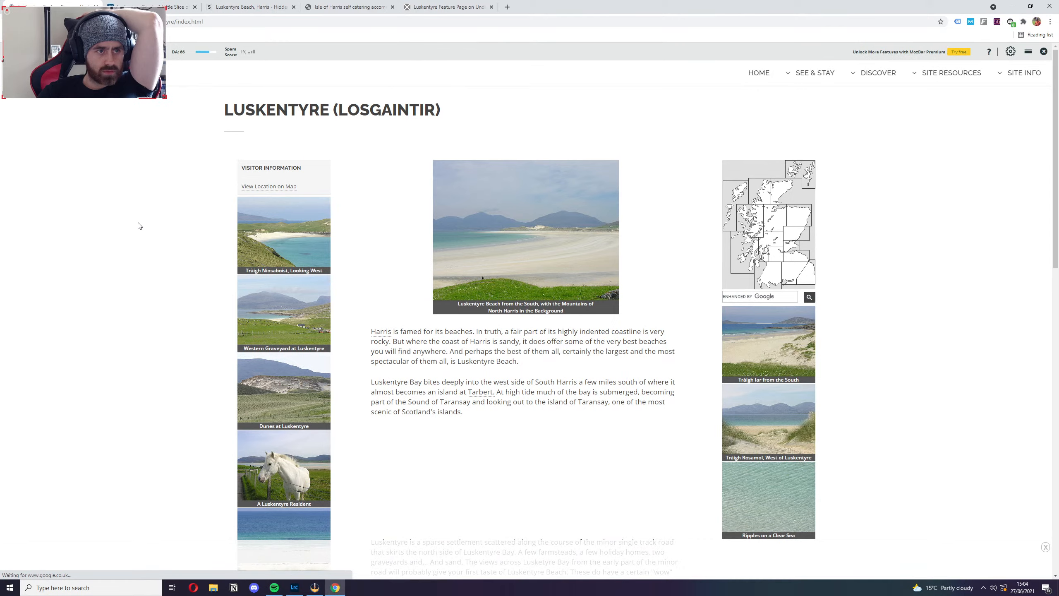
click(144, 52)
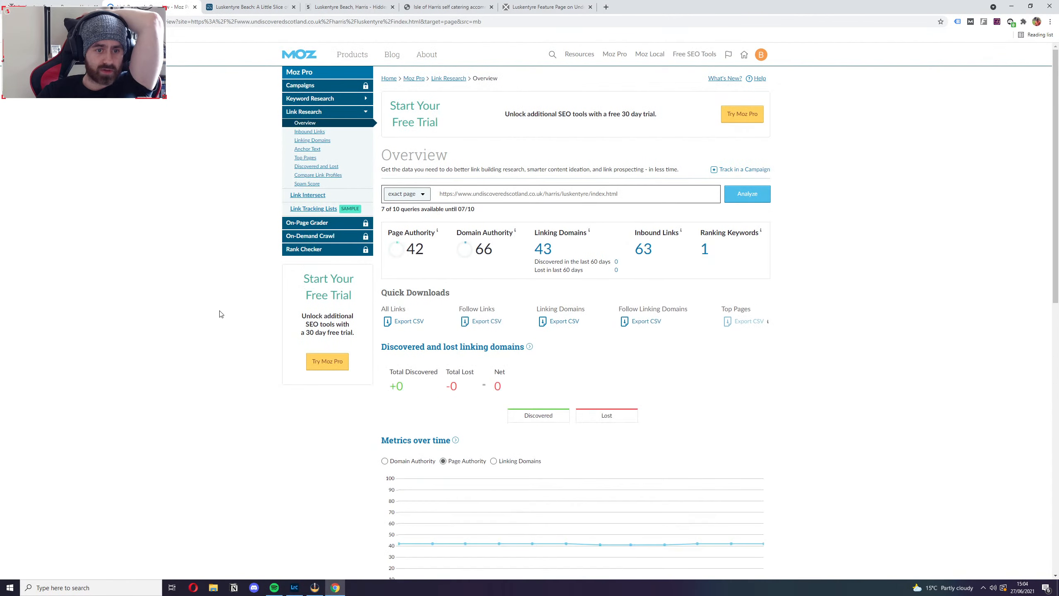
scroll(236, 312, down, 5)
scroll(236, 311, down, 6)
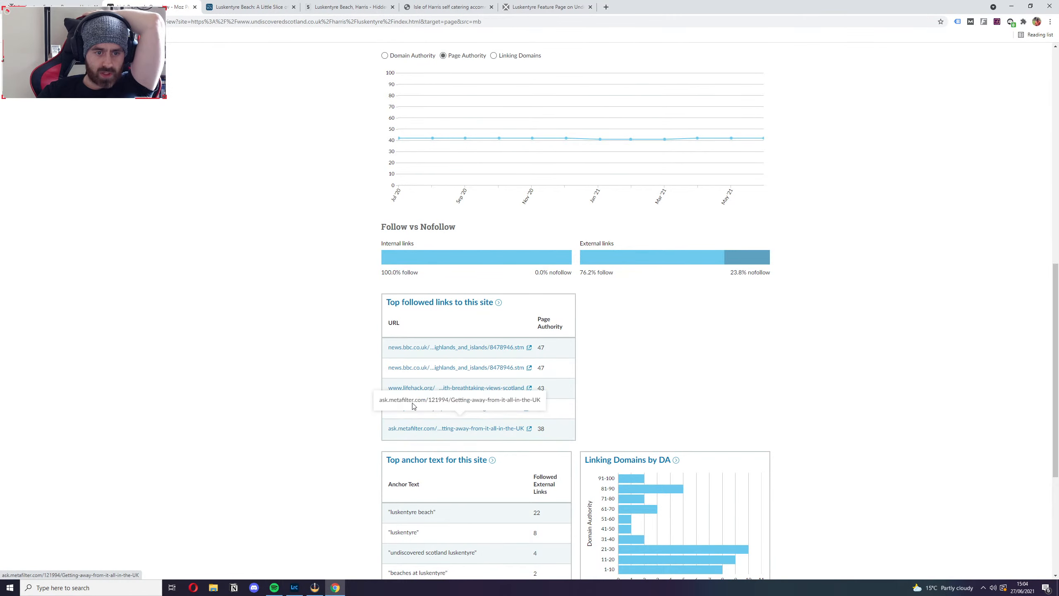
click(194, 7)
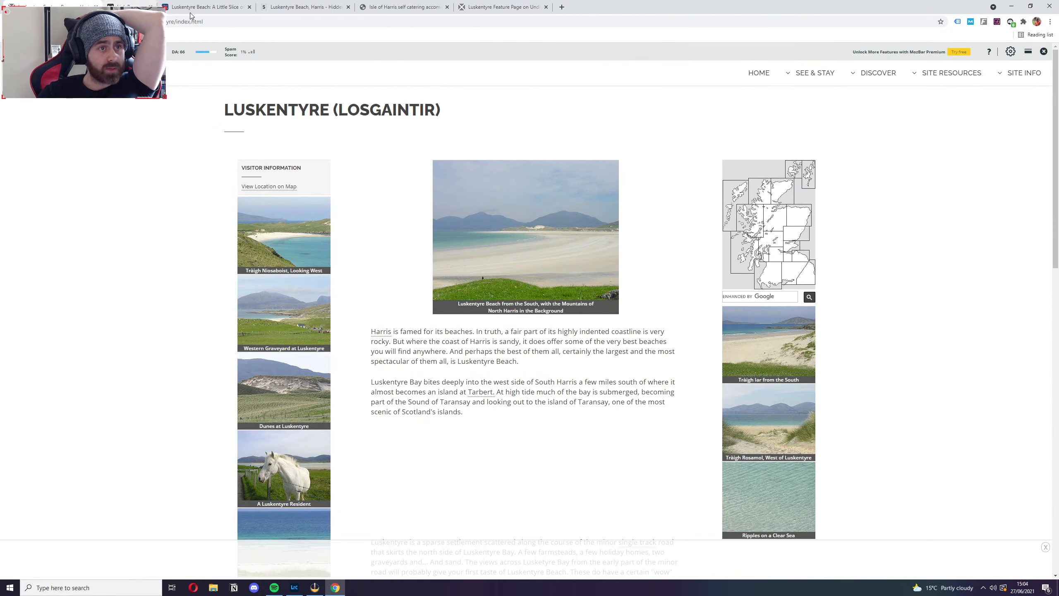
click(8, 21)
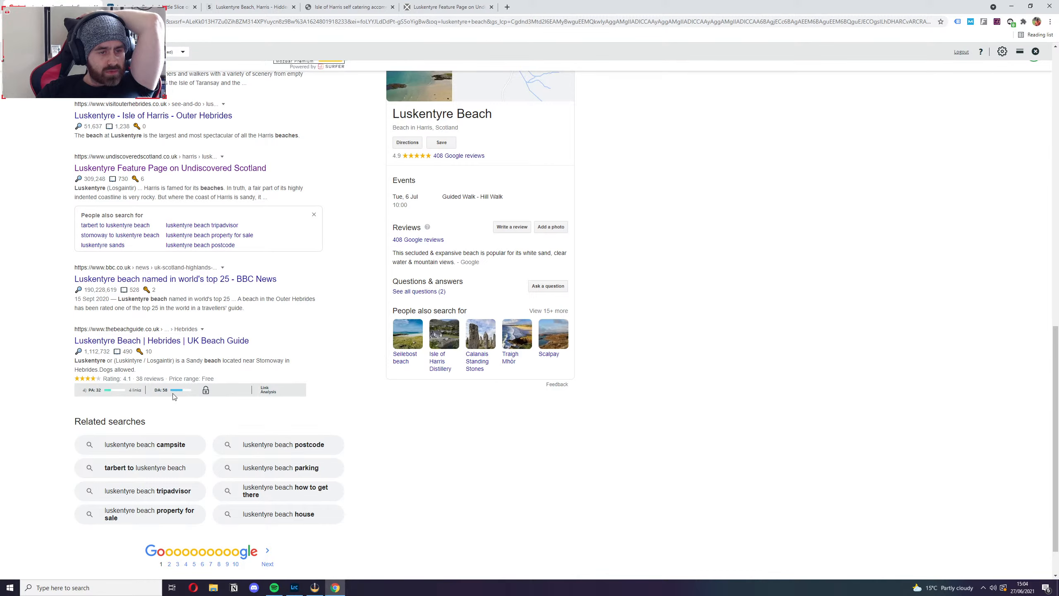
Open the UK Beach Guide page for Luskentyre Beach, look over its content, and return to the search results.
click(241, 340)
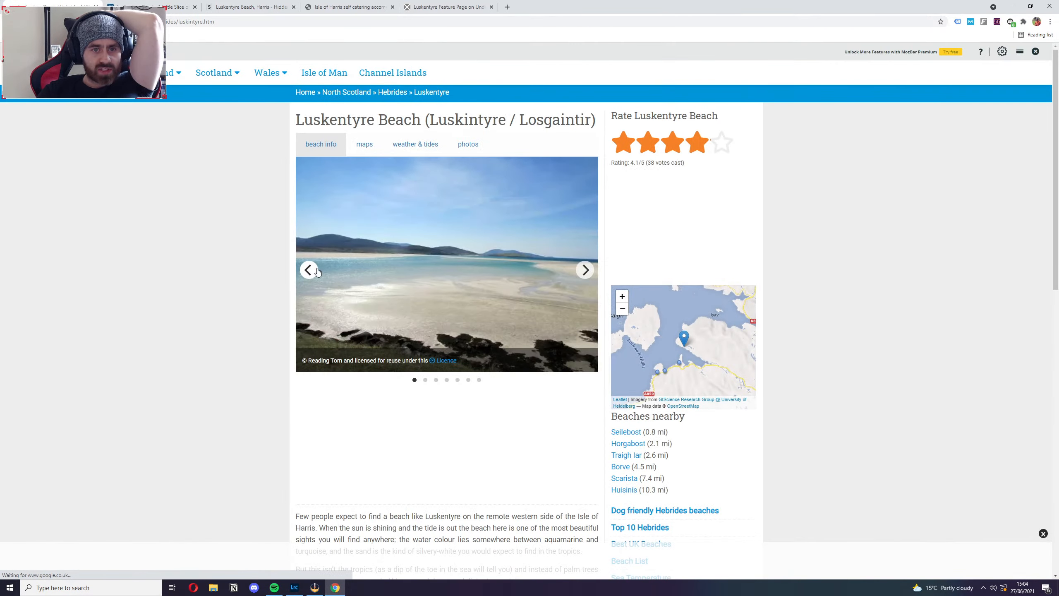
scroll(316, 269, down, 10)
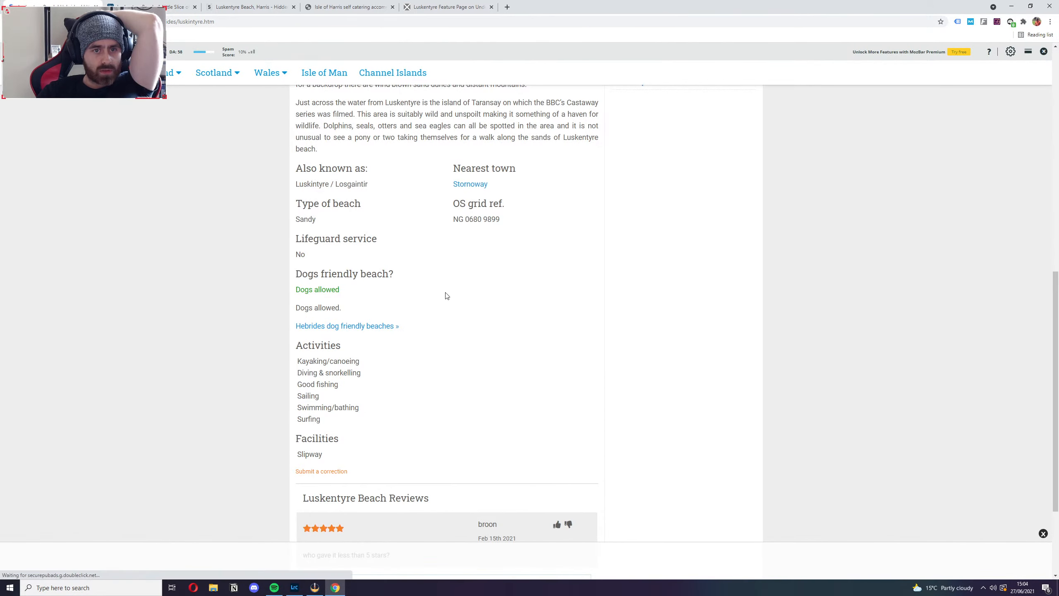
scroll(445, 294, down, 4)
scroll(445, 296, up, 4)
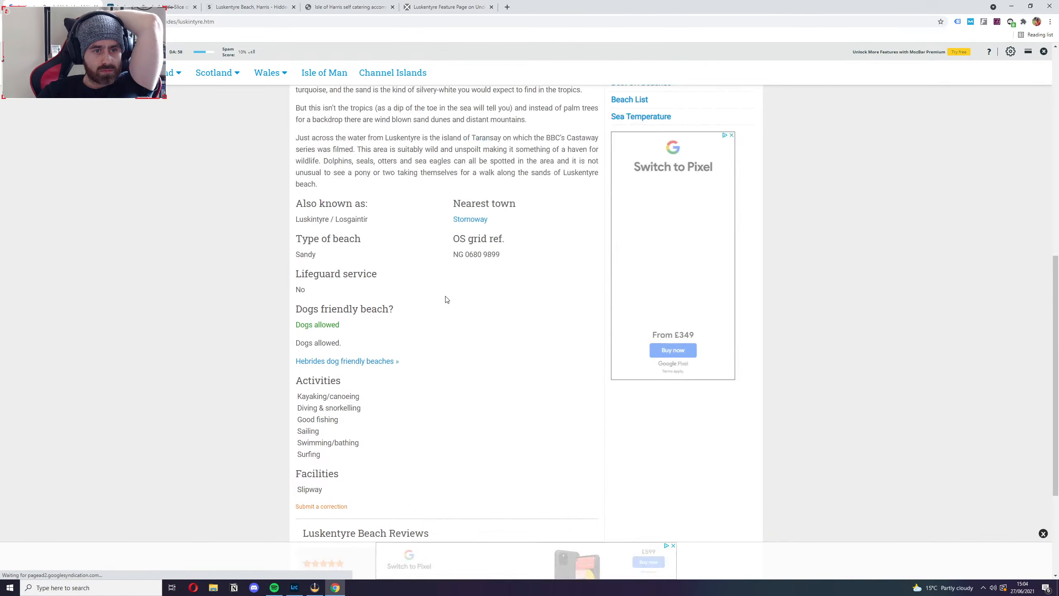
scroll(446, 299, up, 10)
key(alt+Left)
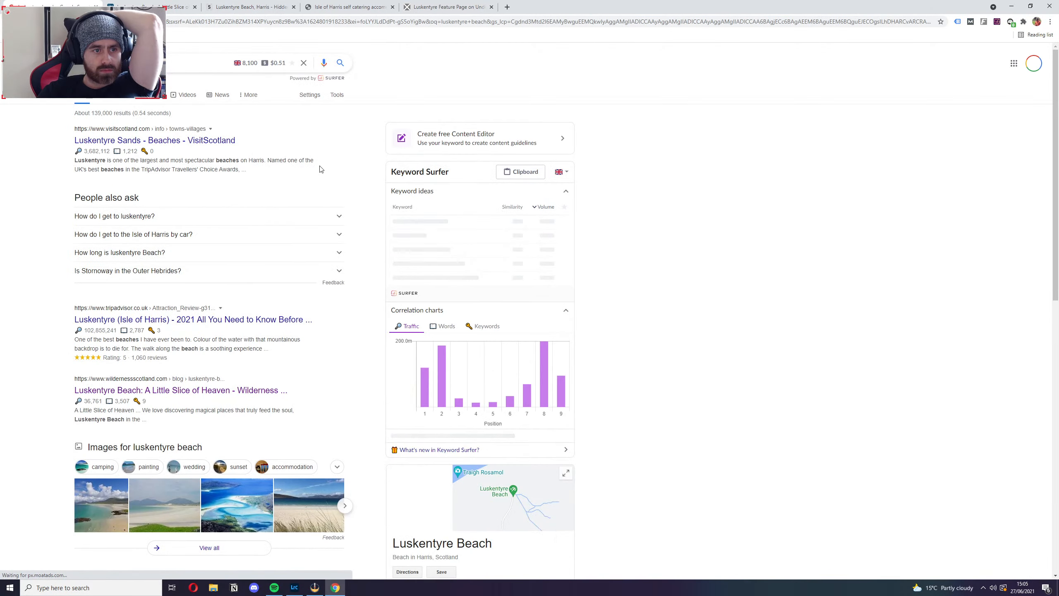
Open VisitScotland's Luskentyre Sands page from the search results, accept all cookies, and read the beach description.
scroll(303, 425, down, 10)
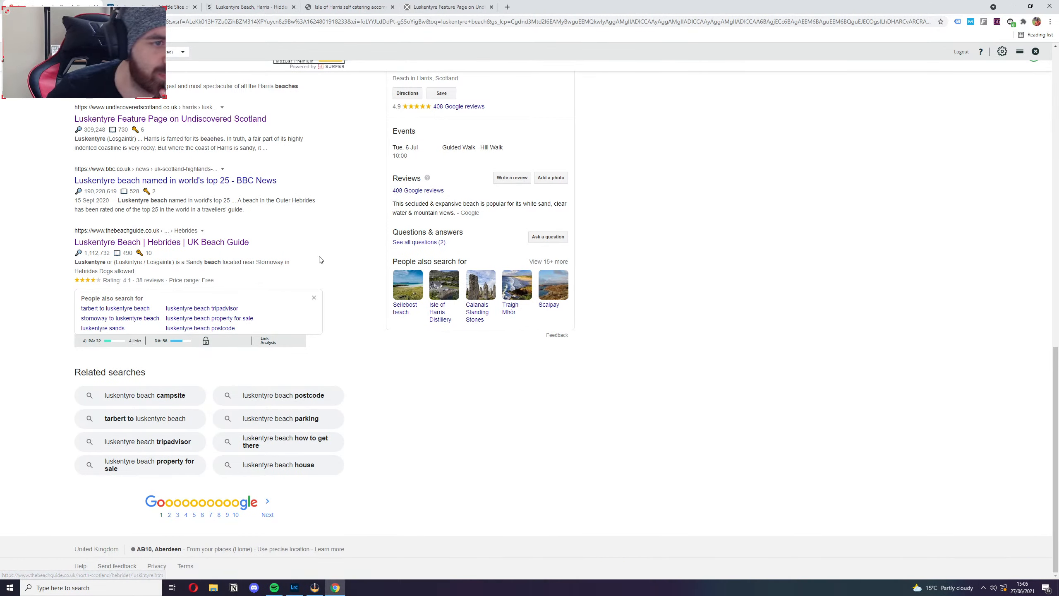
scroll(338, 263, up, 20)
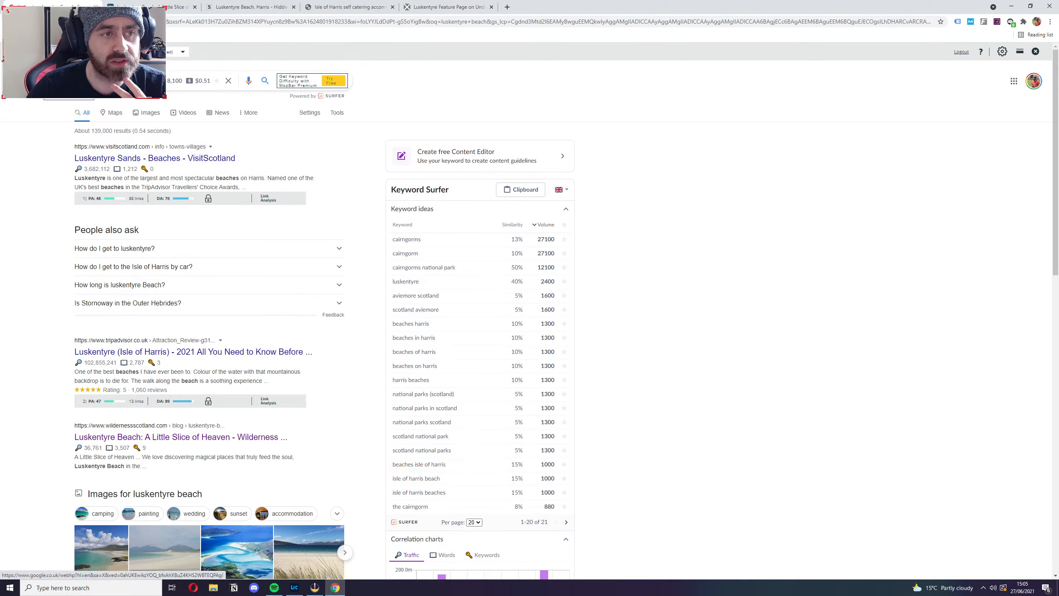
click(167, 158)
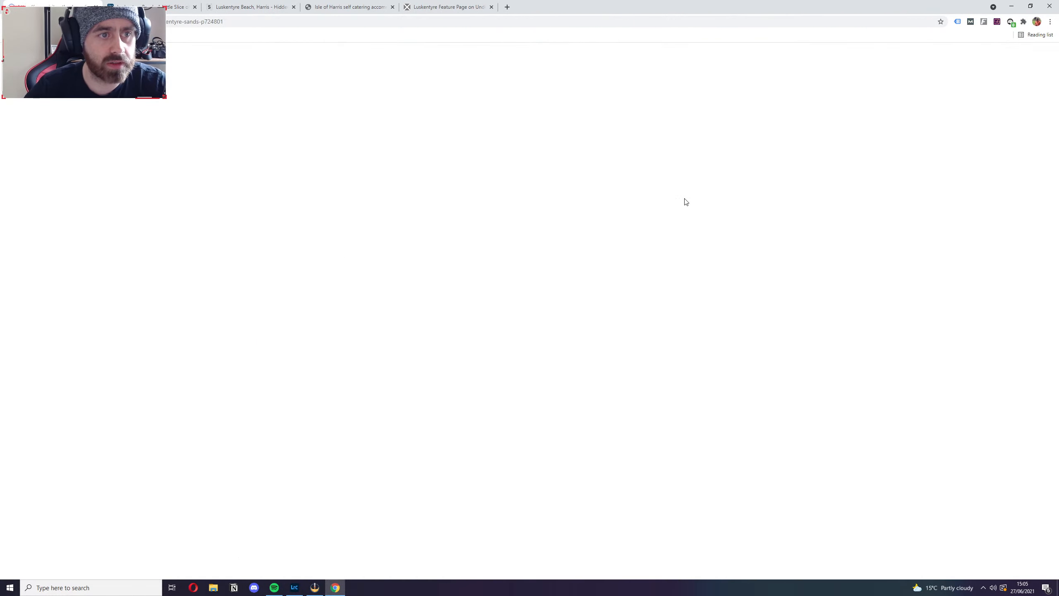
scroll(330, 347, down, 3)
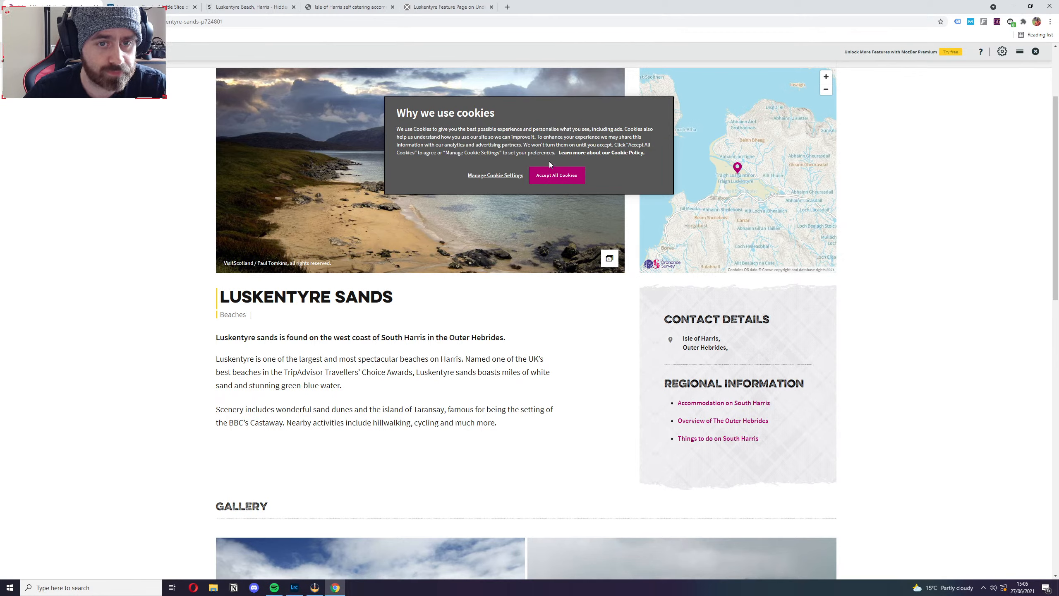
click(556, 176)
drag(400, 359, 470, 359)
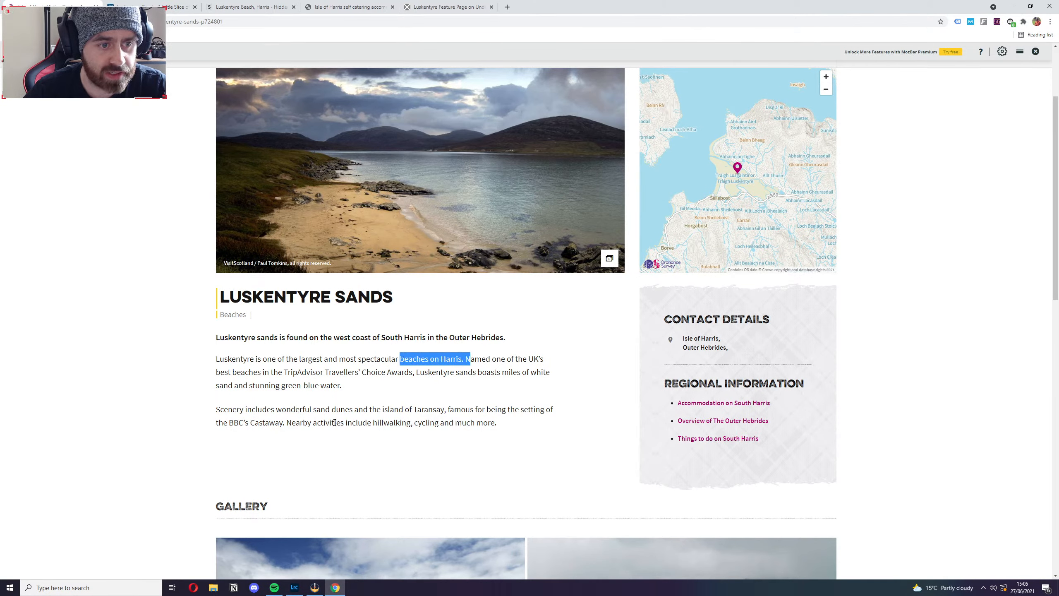
click(524, 356)
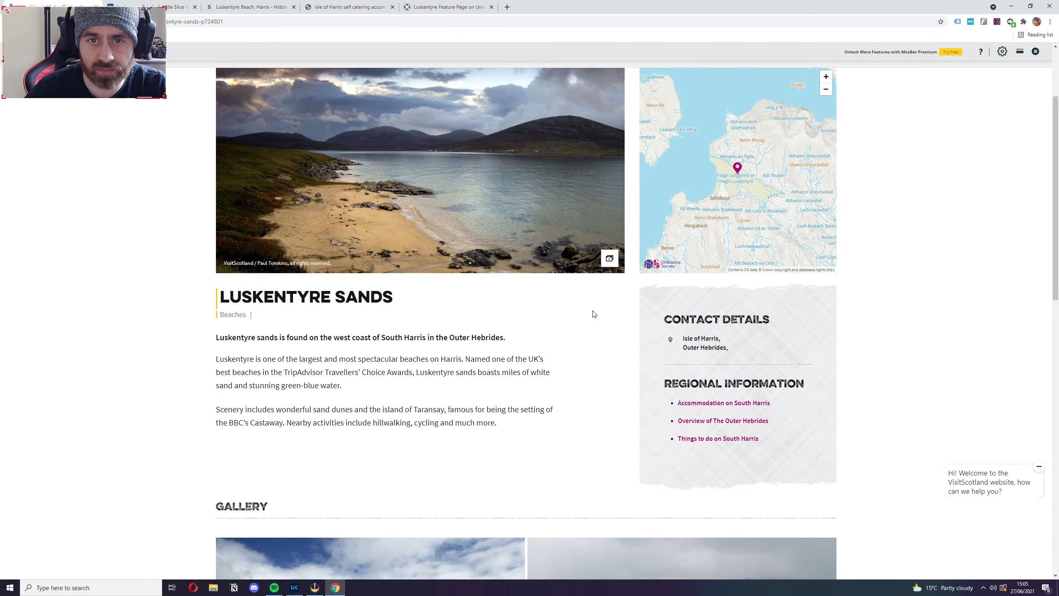
Review the map, description and gallery on VisitScotland's Luskentyre Sands page.
mouse_move(658, 125)
mouse_down()
mouse_move(732, 149)
mouse_move(659, 102)
mouse_up()
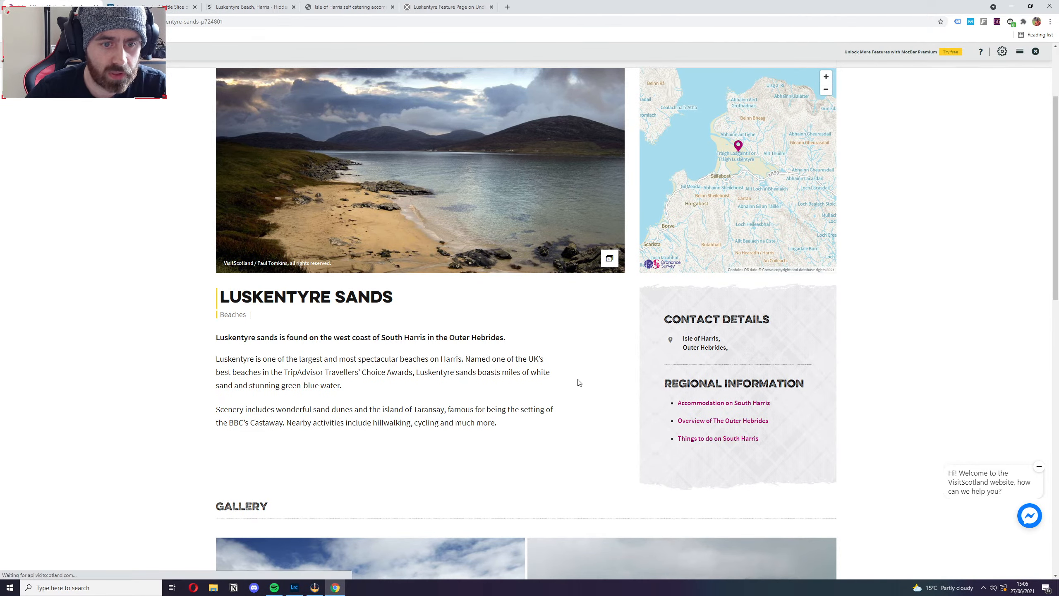
scroll(579, 383, down, 4)
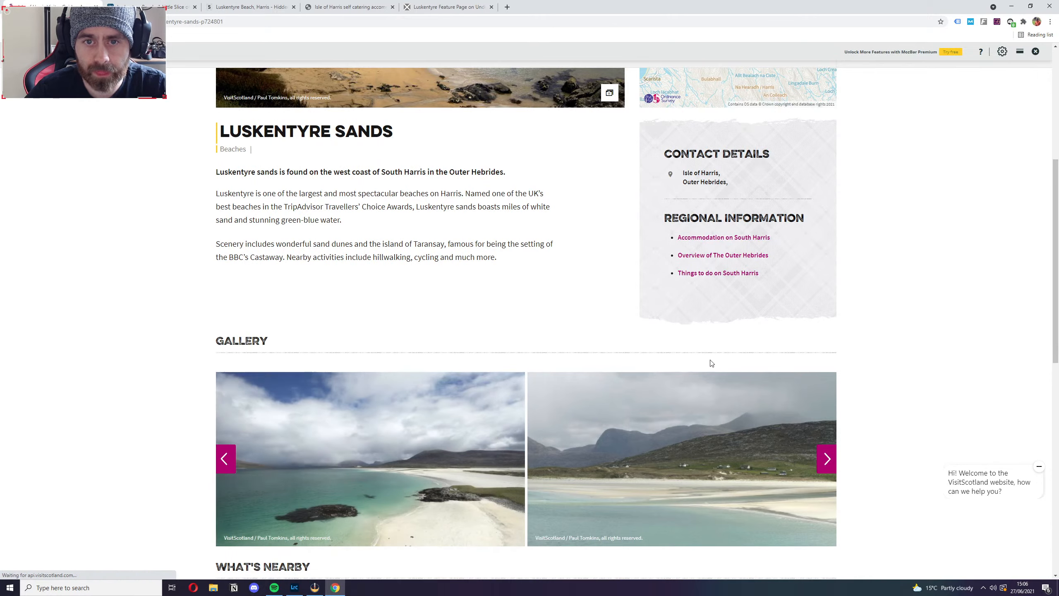
scroll(708, 362, down, 12)
scroll(169, 386, up, 5)
scroll(170, 386, up, 12)
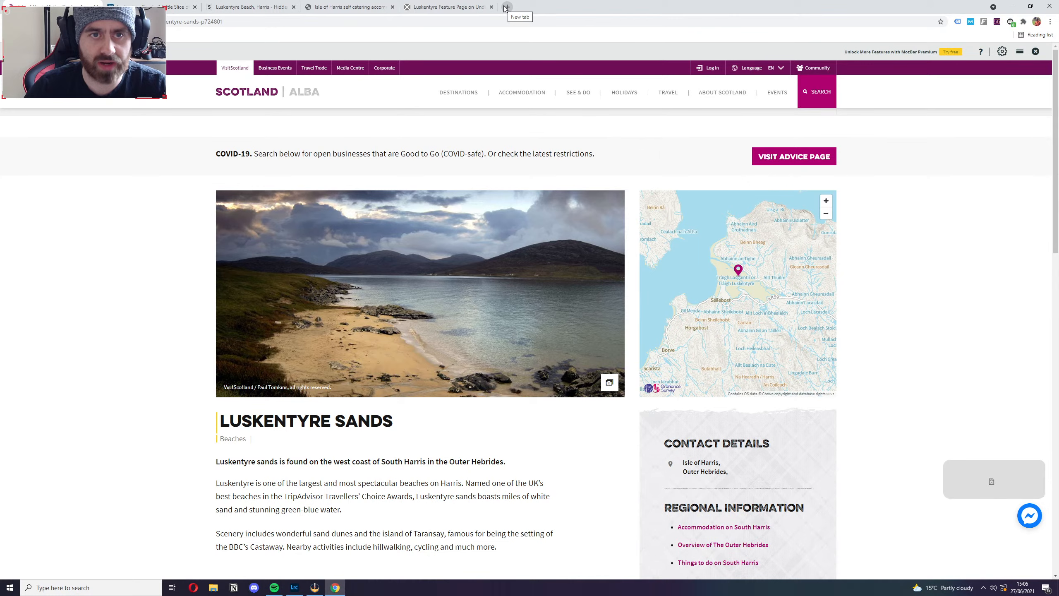
Switch to Undiscovered Scotland's Luskentyre feature page and open a new browser tab.
click(457, 7)
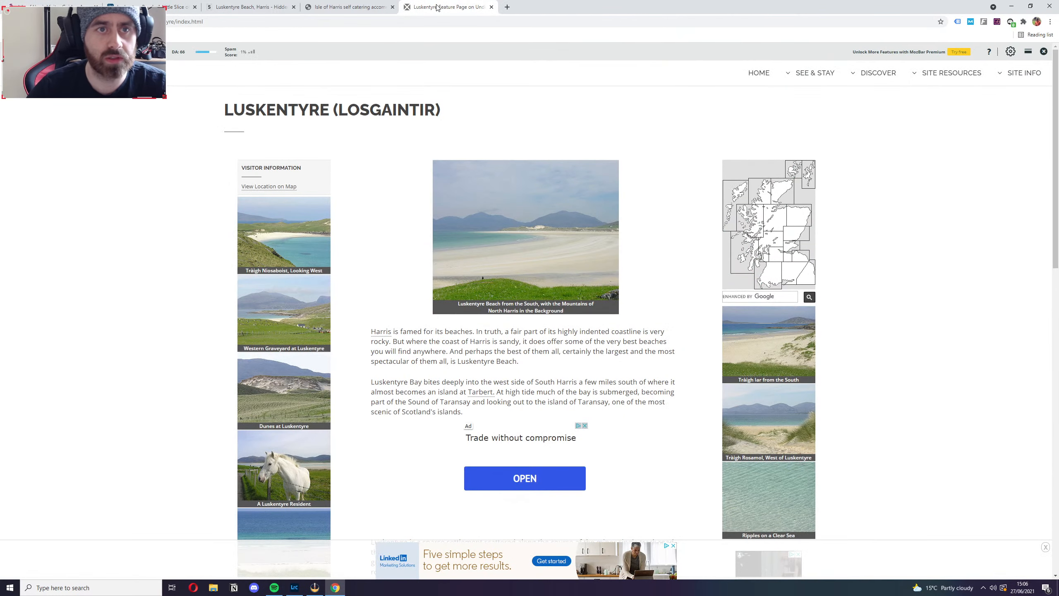
click(507, 7)
text(moz)
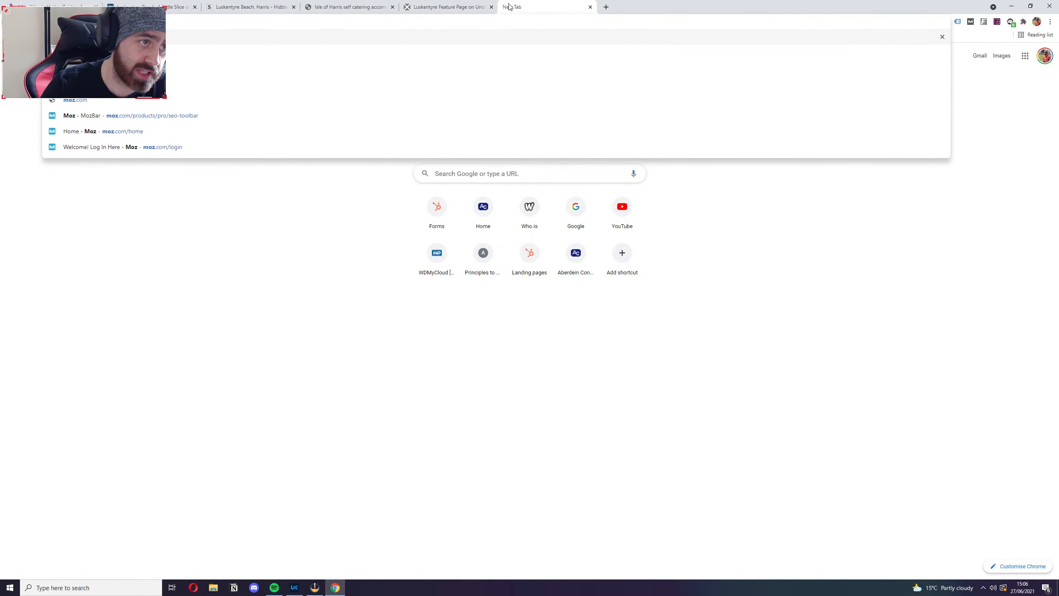
key(super+a)
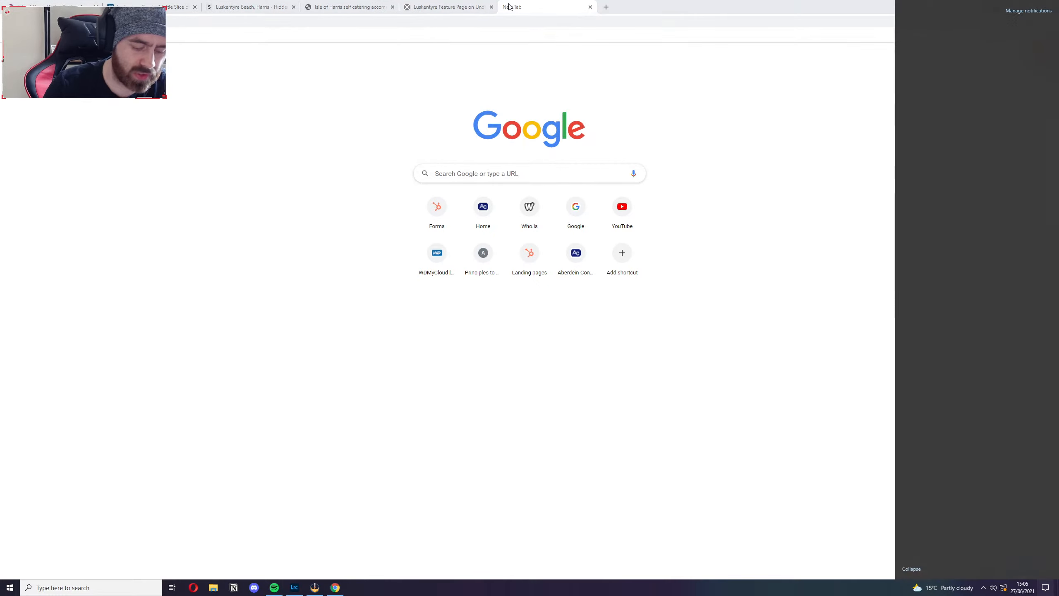
key(Escape)
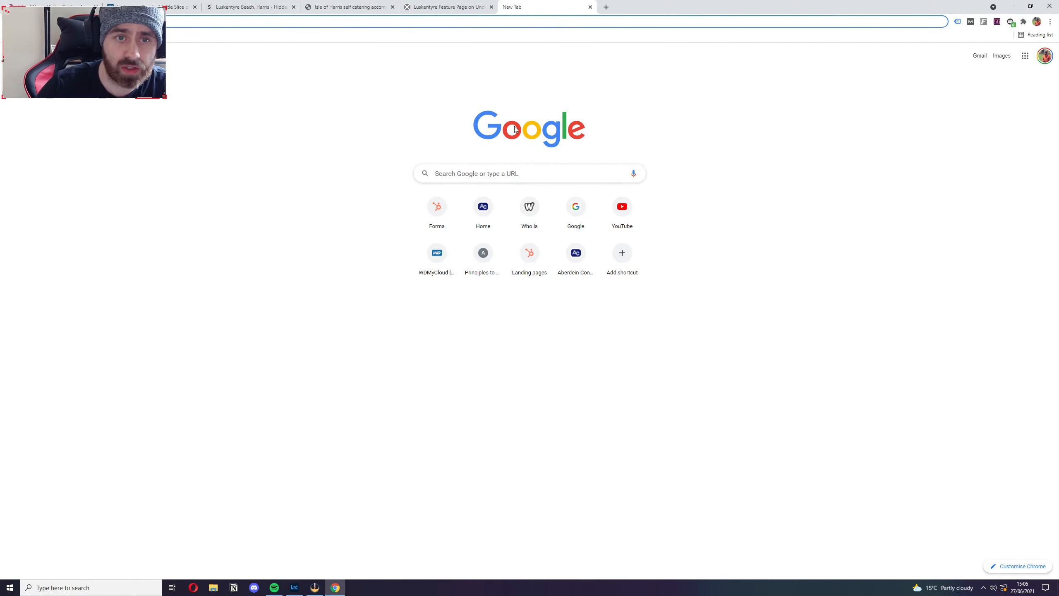
Search Google for "ubersuggest" and open Neil Patel's free Ubersuggest keyword tool.
click(342, 19)
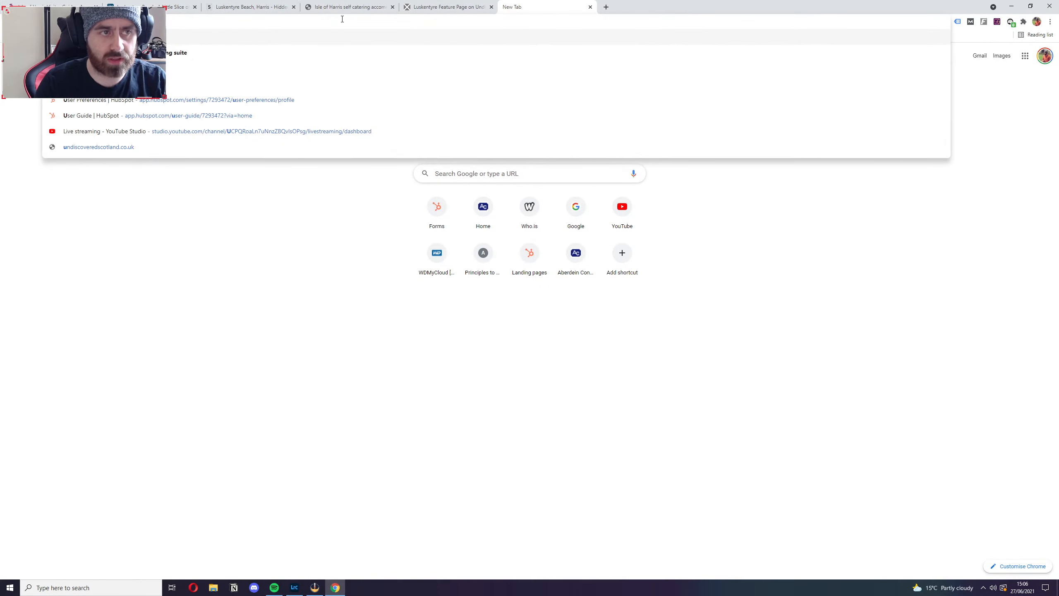
text(ubersuggest)
key(Return)
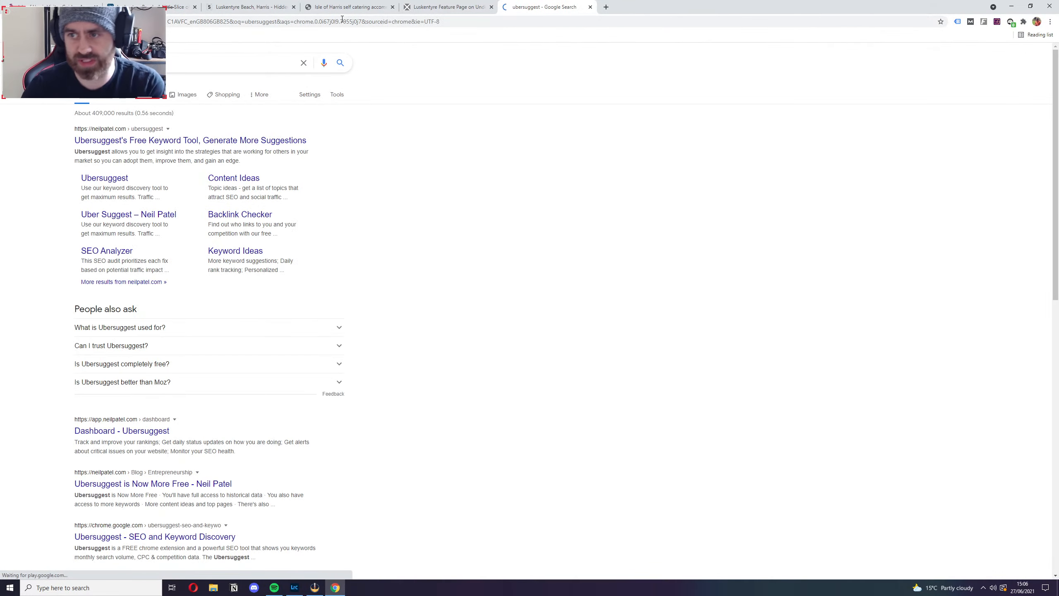
click(292, 143)
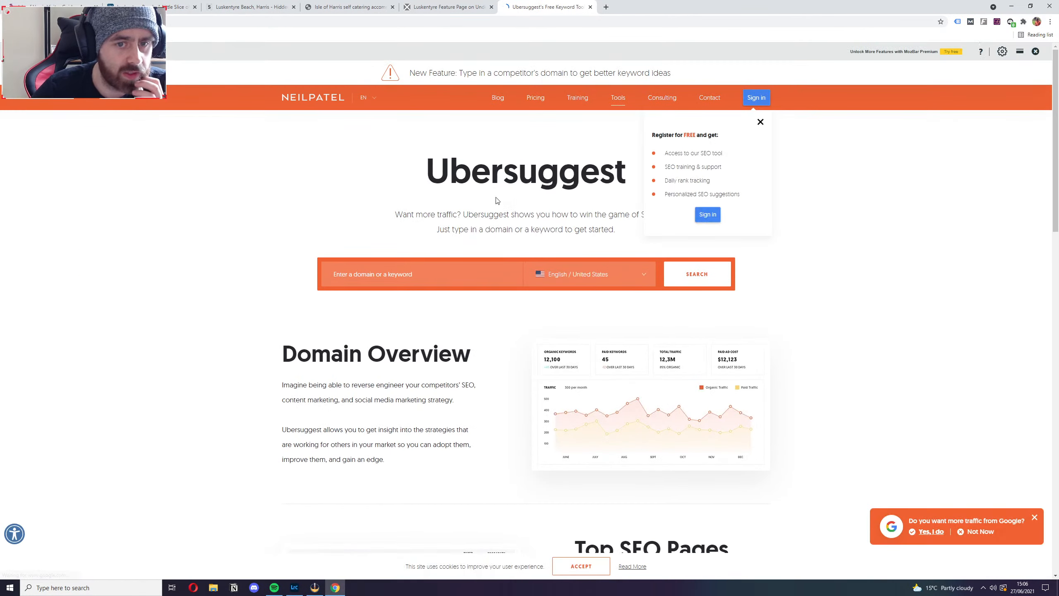
Set the Ubersuggest language and location to English / United Kingdom and run a keyword search for "luskentyre beach".
click(546, 275)
click(609, 330)
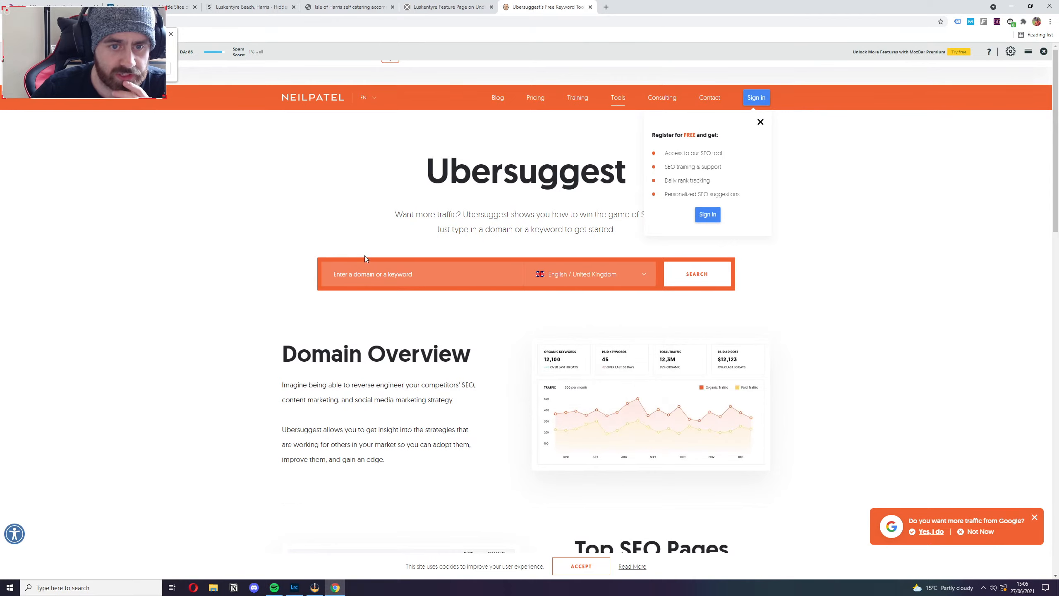
click(382, 267)
text(luskentyre beach)
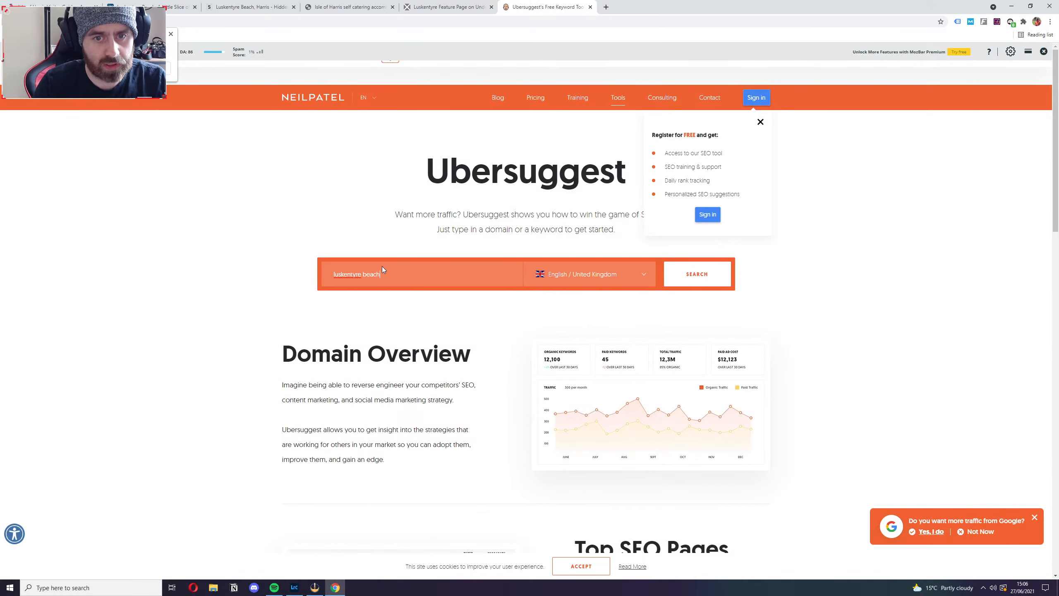
key(Return)
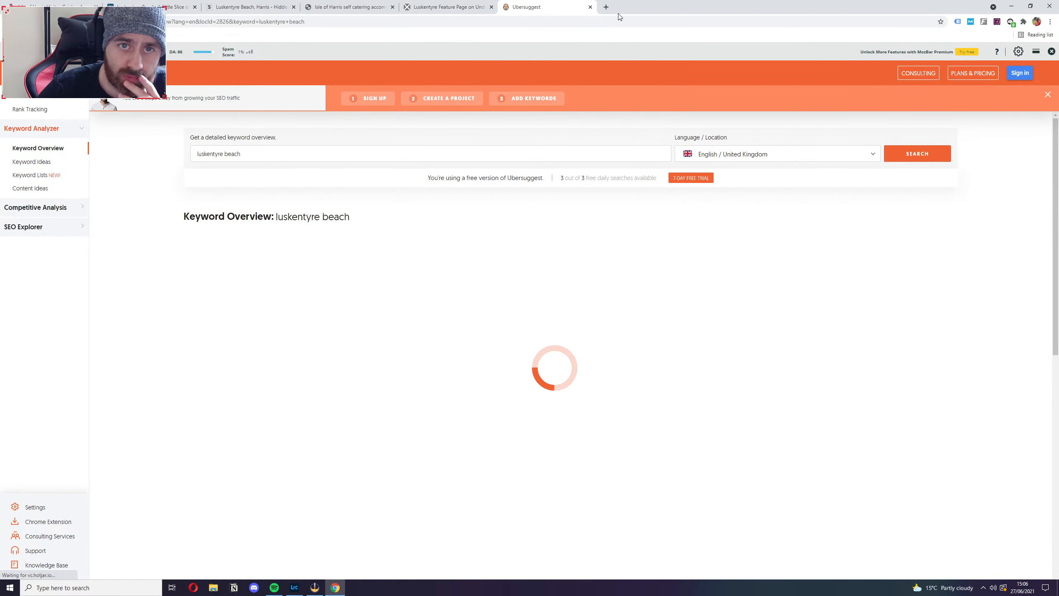
In a new tab, search Google for "answer the public" and open the search listening tool's site.
click(605, 7)
text(ans)
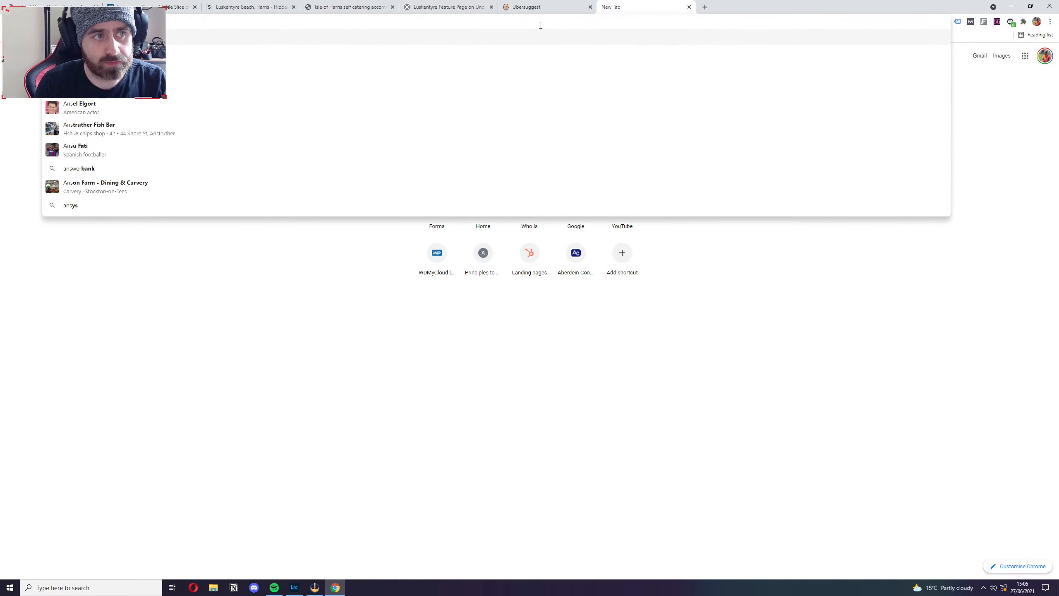
text(wer the public)
key(Return)
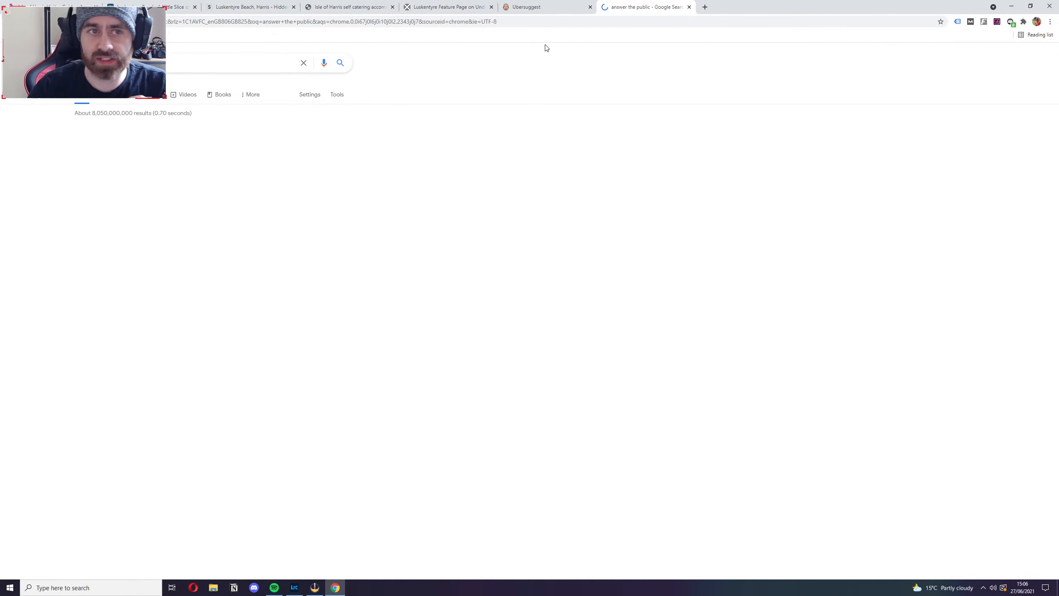
click(165, 158)
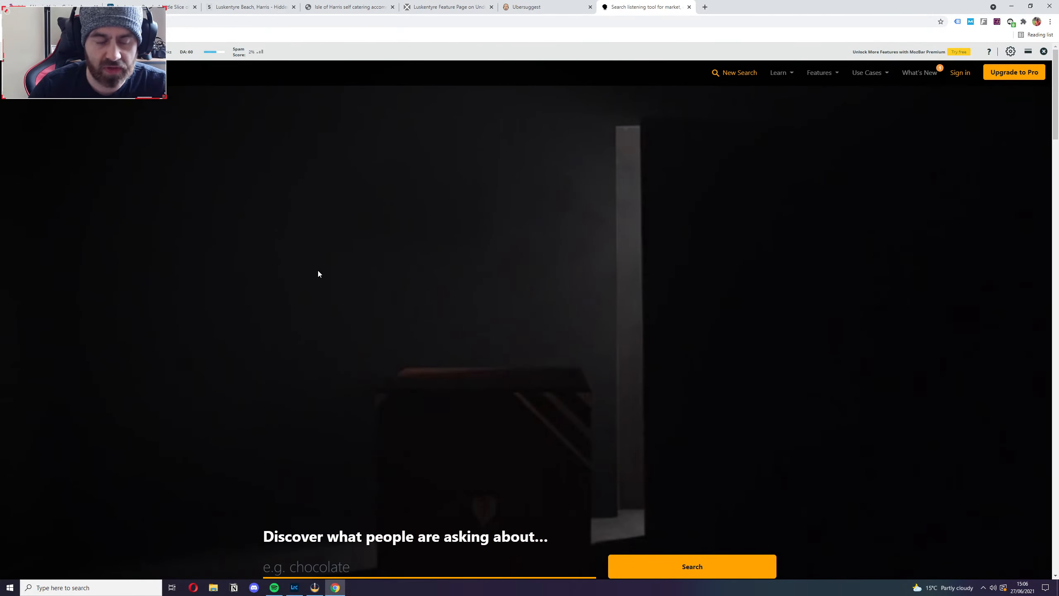
Run an Answer the Public search for "luskentyre beach".
click(428, 575)
text(luskent)
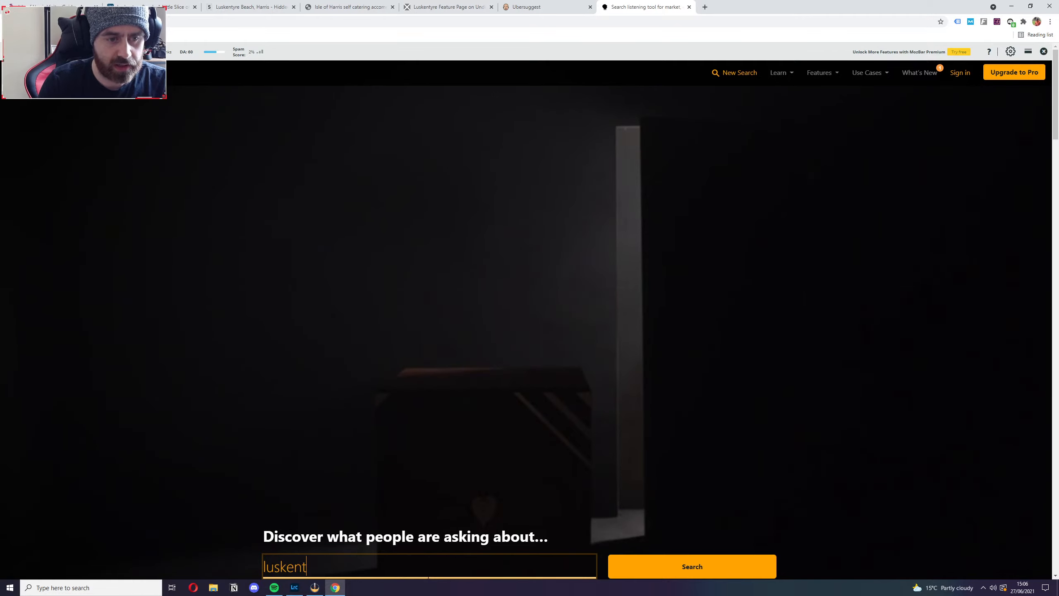
text(yre beach)
key(Return)
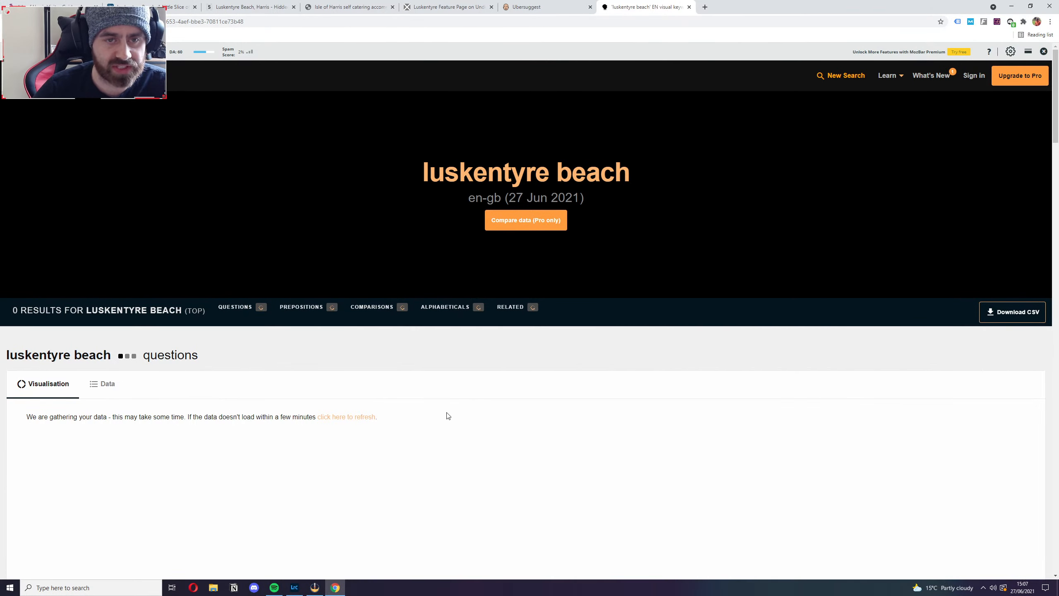
Return to the Ubersuggest tab and review the search volume, SEO difficulty and keyword ideas in the "luskentyre beach" overview.
click(542, 7)
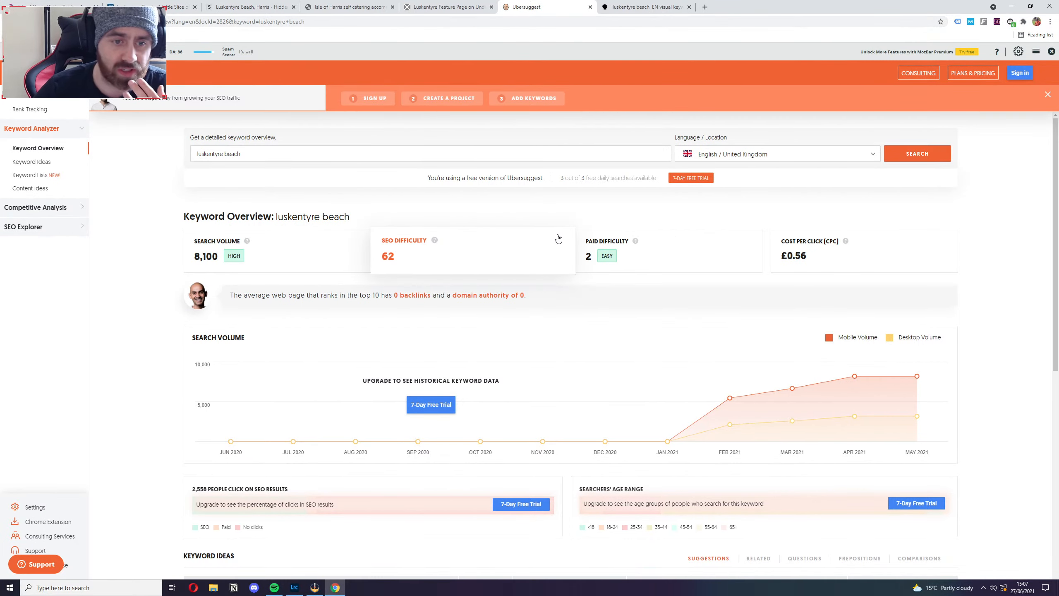
scroll(558, 239, down, 2)
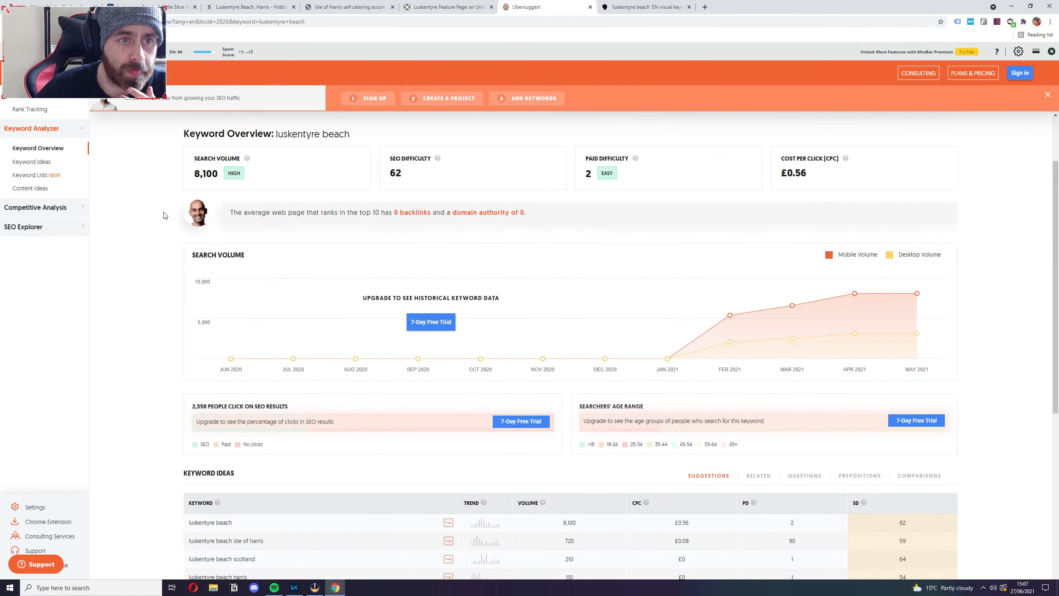
scroll(164, 215, down, 4)
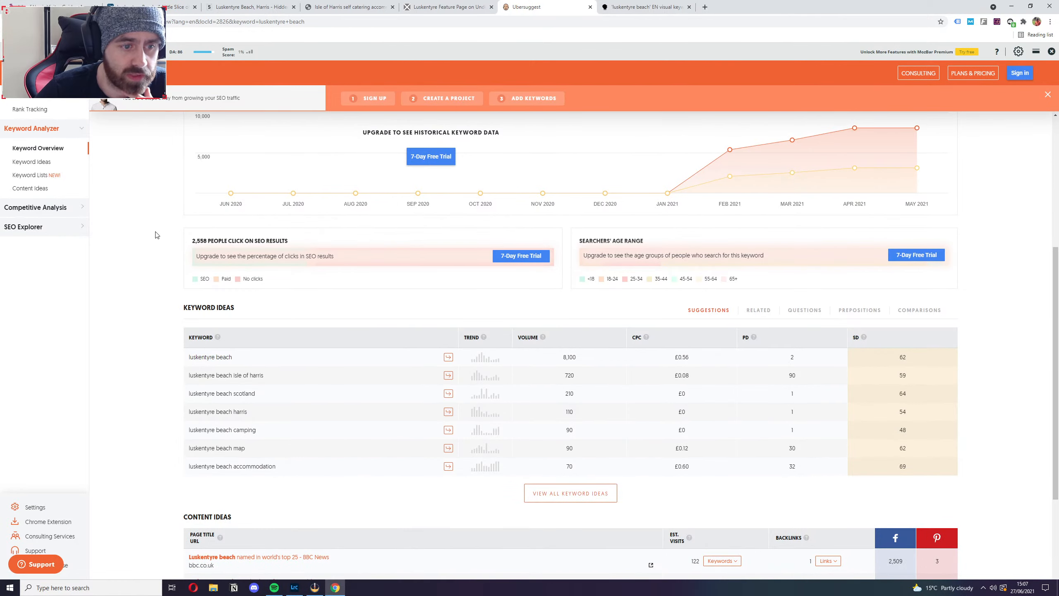
scroll(156, 228, up, 6)
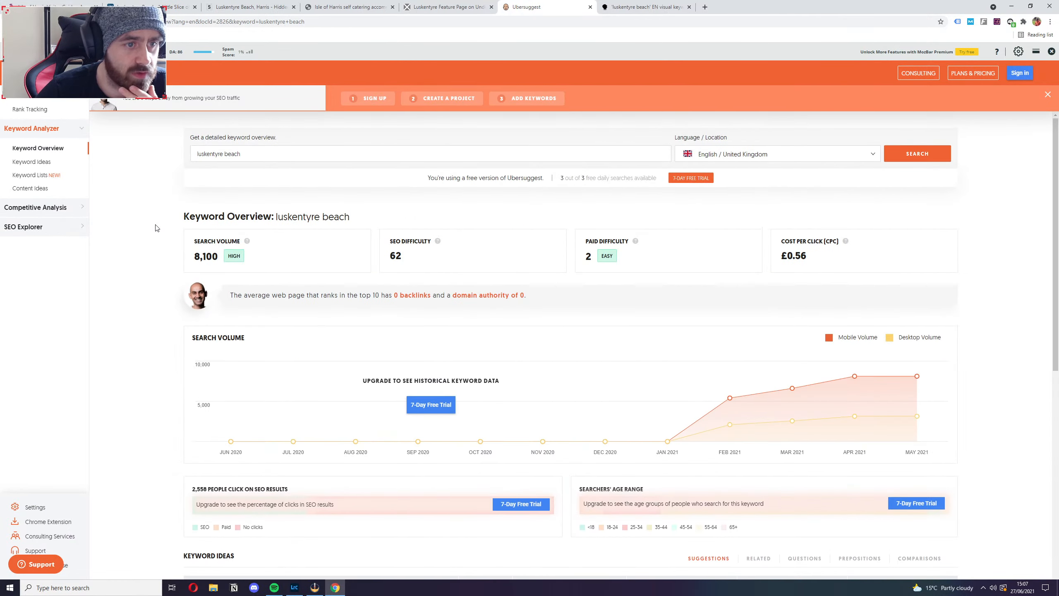
scroll(173, 336, down, 8)
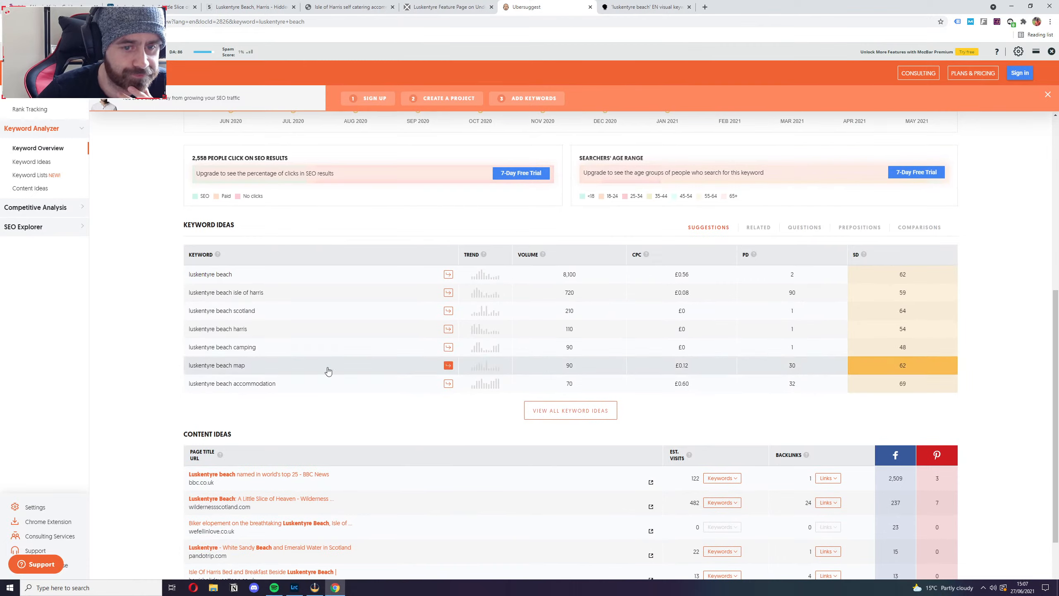
Open the full keyword ideas list for "luskentyre beach" and examine the suggestions' volume and SEO difficulty.
click(570, 410)
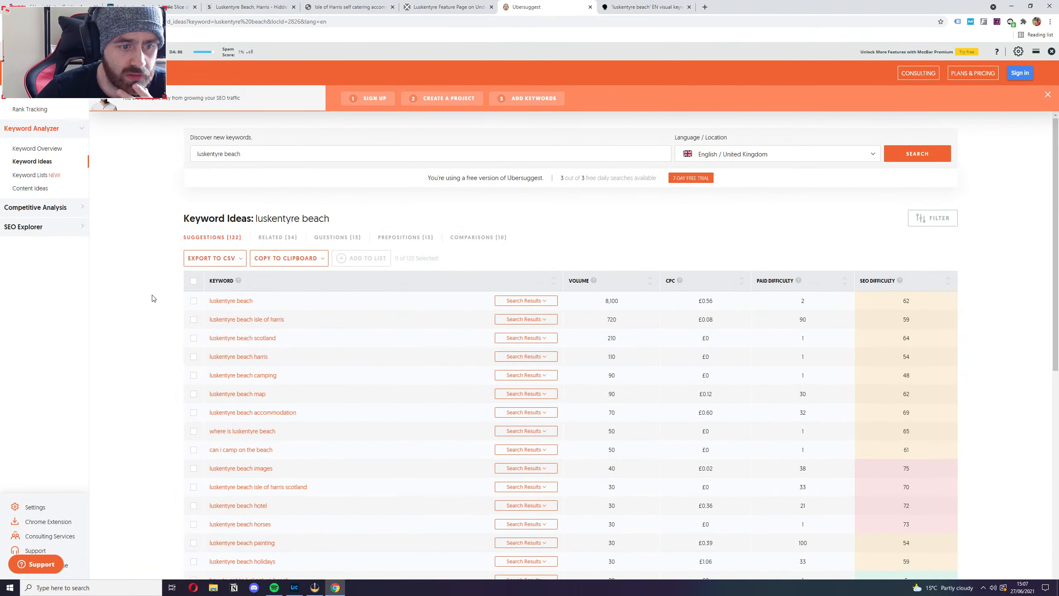
scroll(153, 297, down, 5)
scroll(154, 297, up, 5)
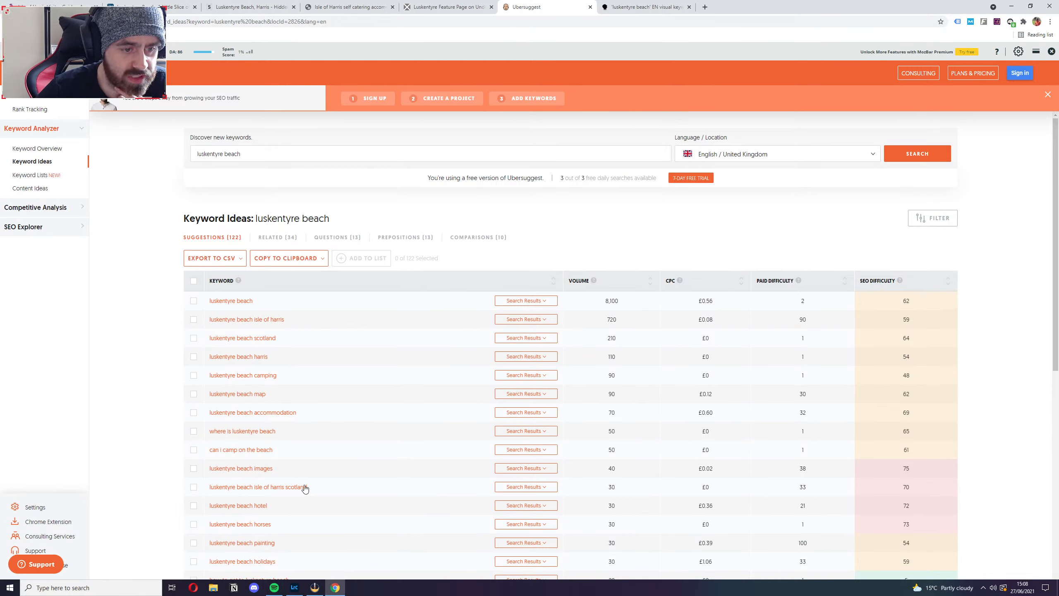
scroll(342, 518, down, 4)
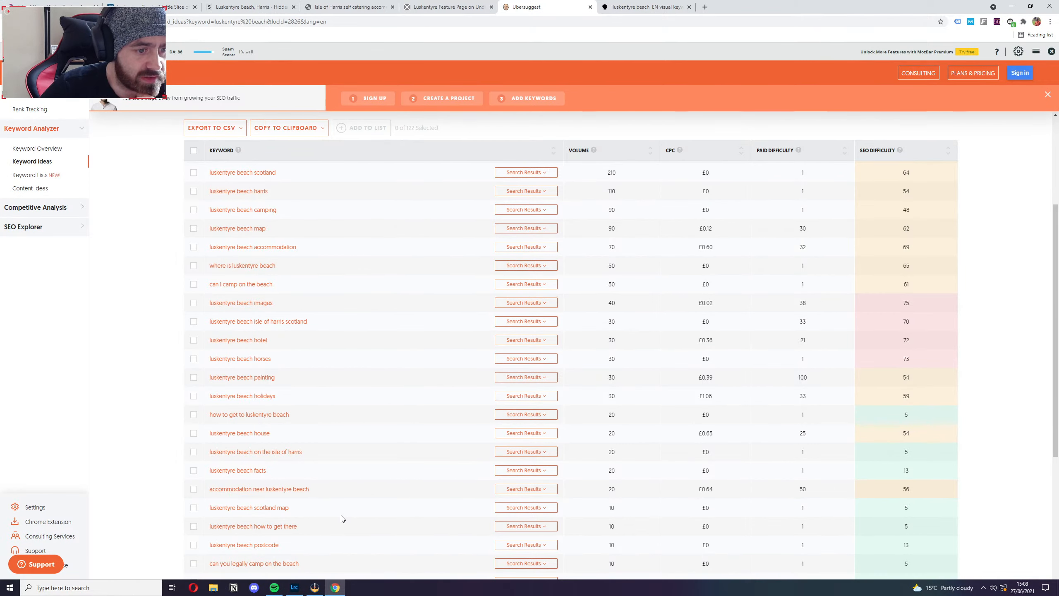
scroll(342, 518, down, 2)
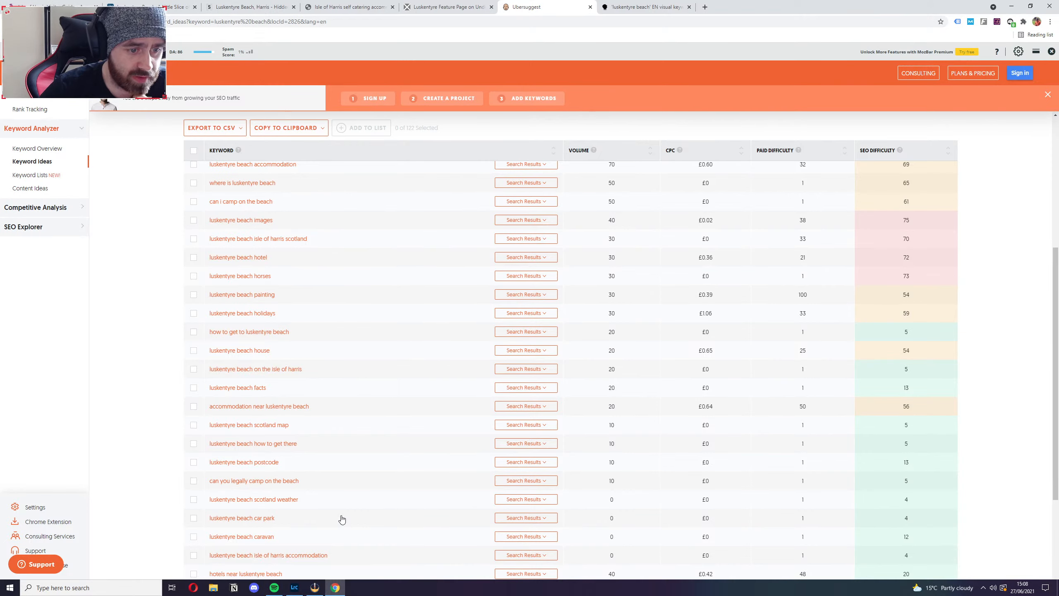
scroll(341, 518, down, 4)
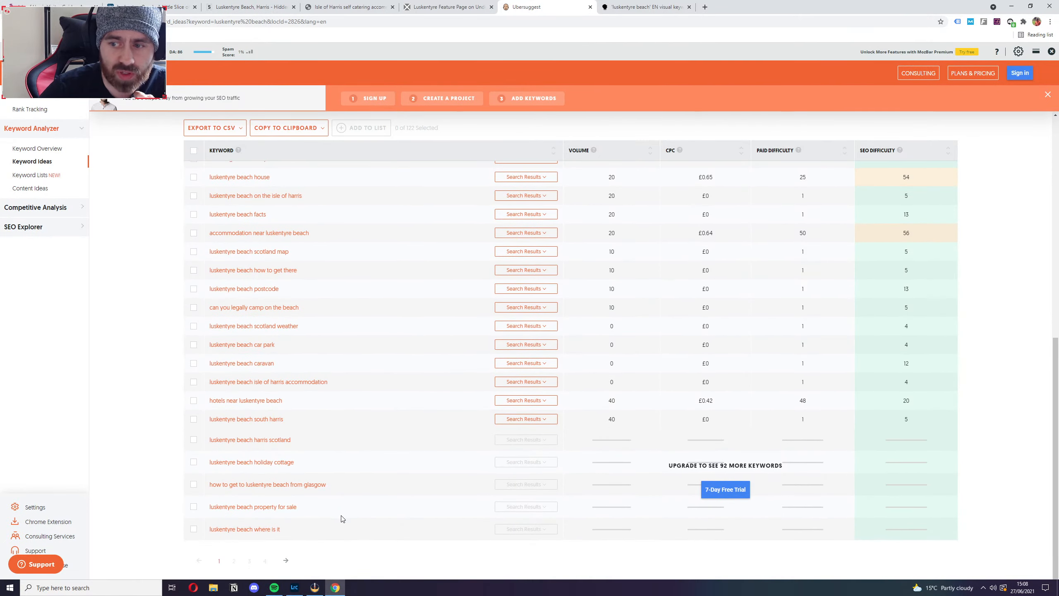
scroll(341, 518, up, 2)
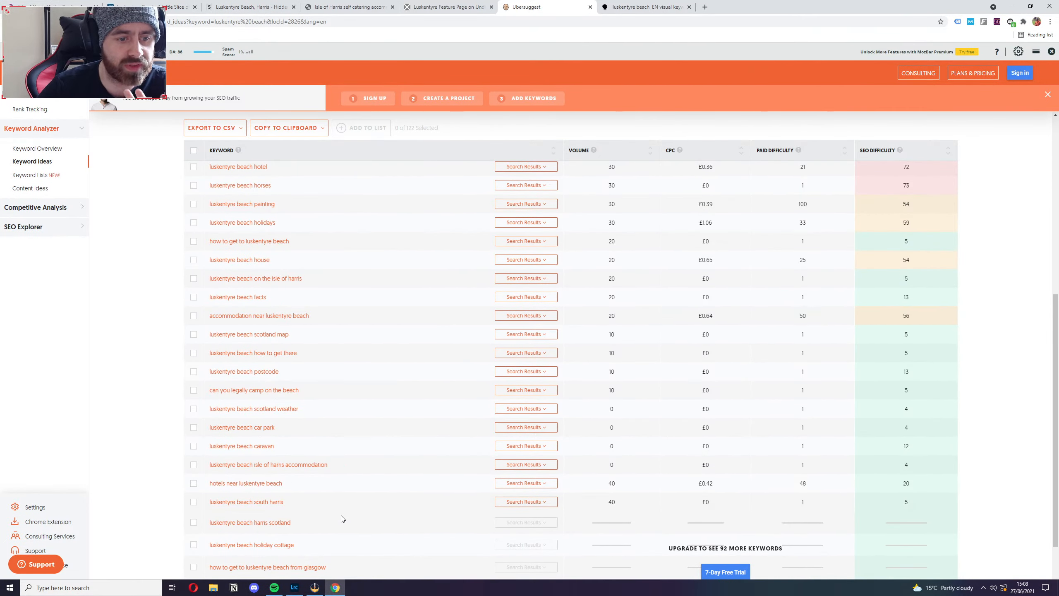
scroll(341, 518, down, 2)
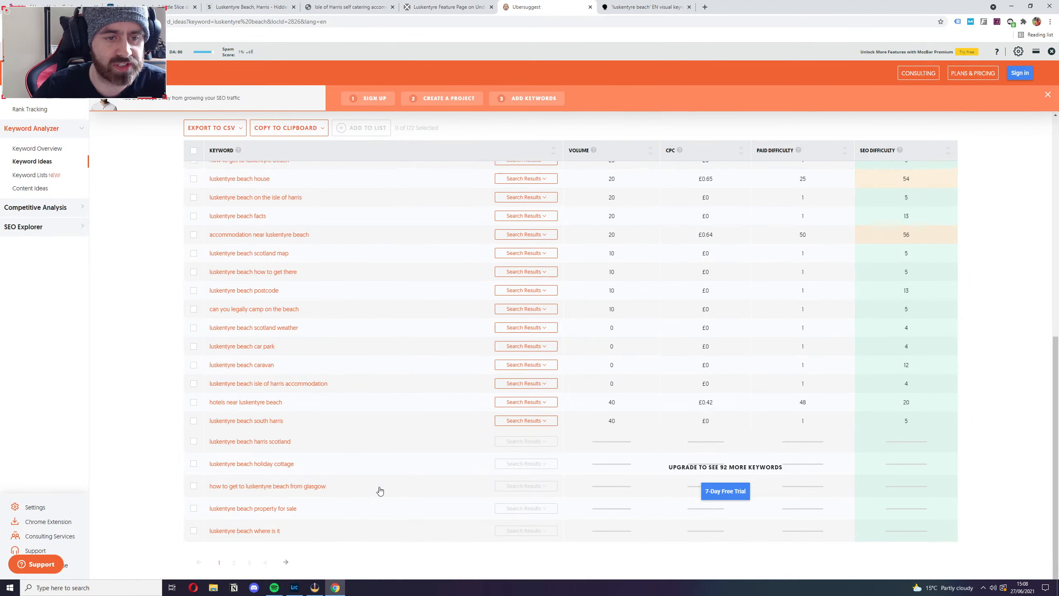
scroll(378, 489, up, 10)
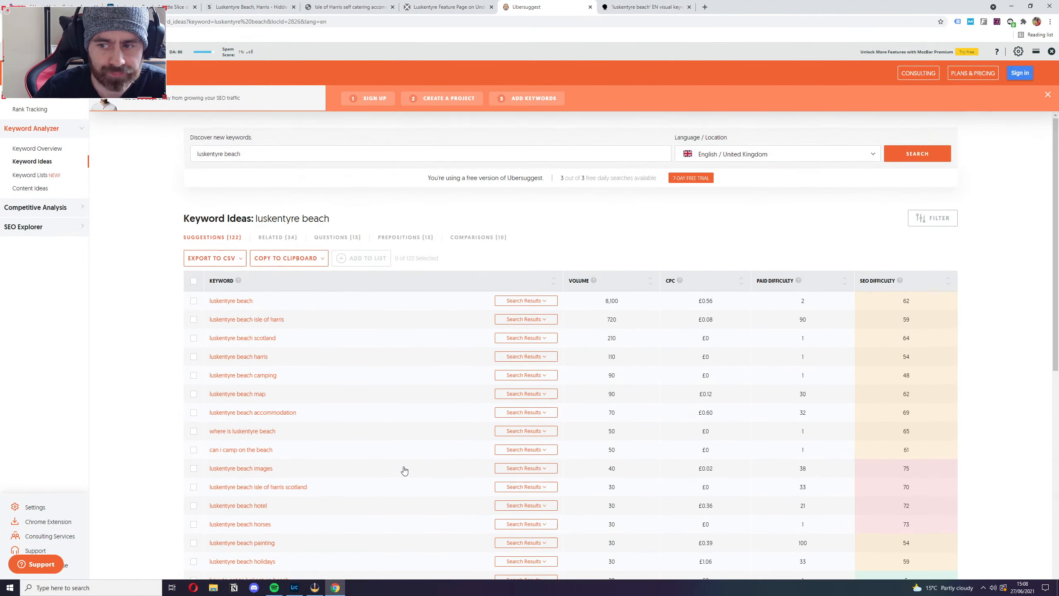
Look through the related, question and preposition keyword ideas for "luskentyre beach".
click(271, 238)
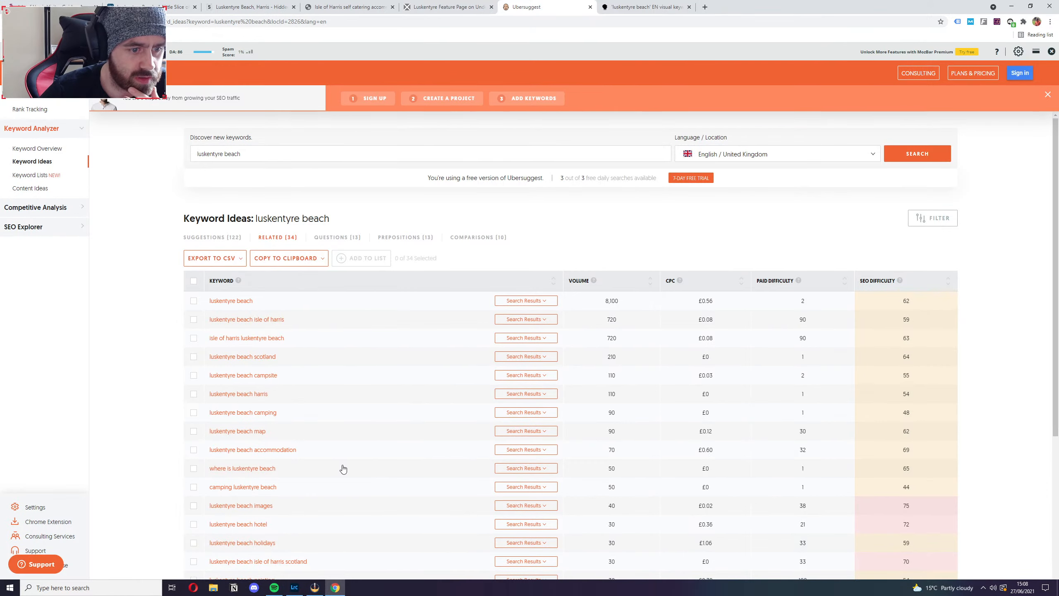
scroll(333, 518, down, 3)
scroll(334, 518, down, 3)
scroll(332, 517, up, 6)
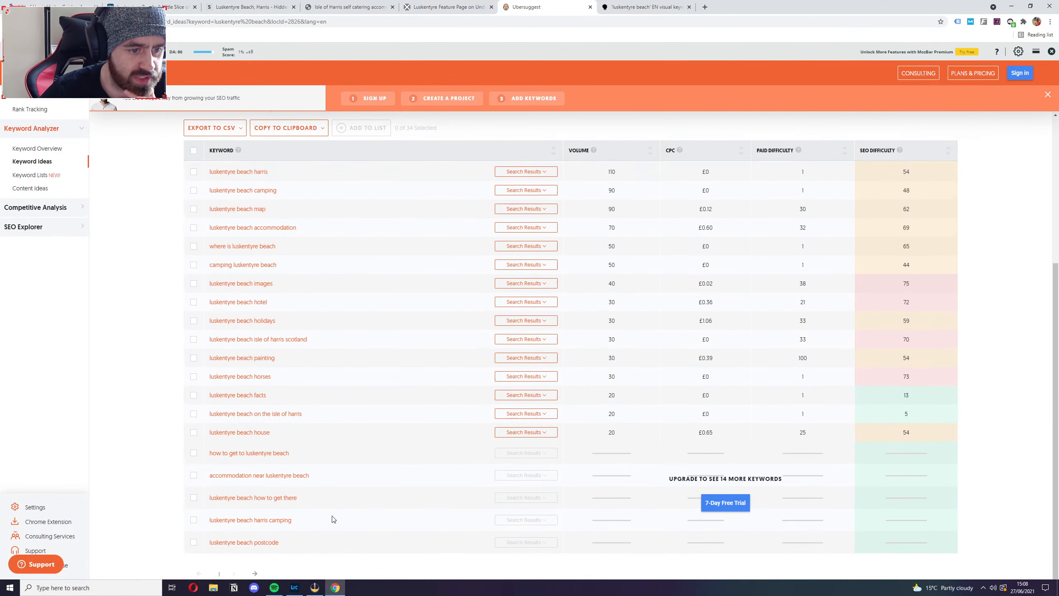
click(337, 236)
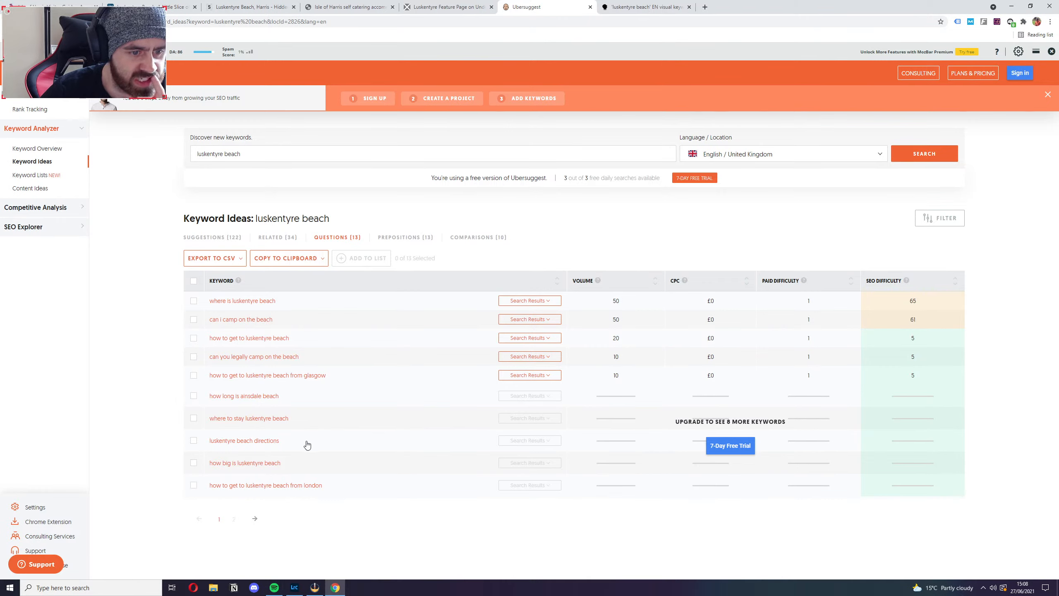
click(415, 238)
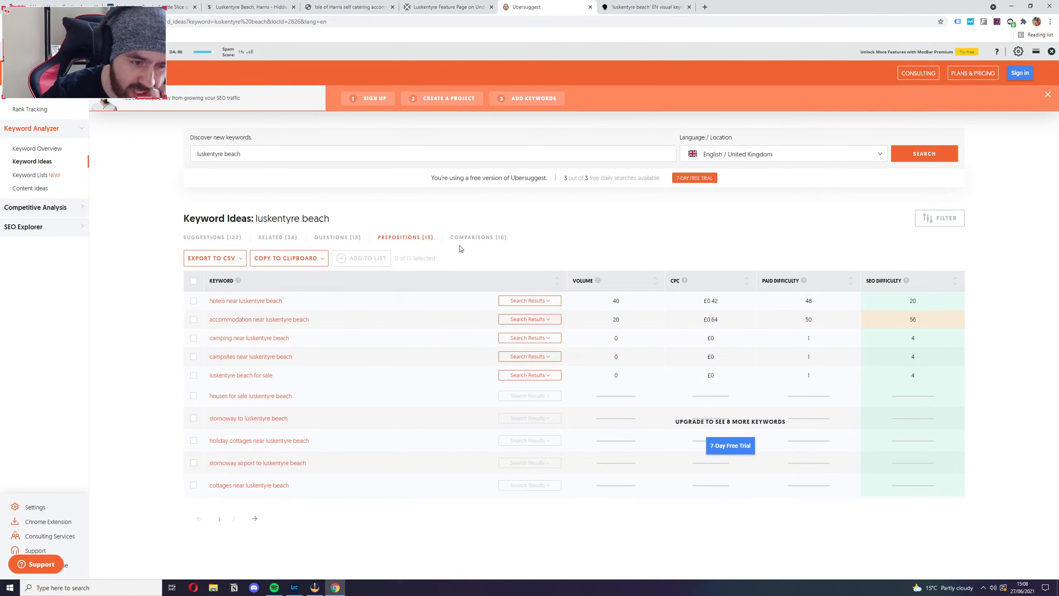
Check the comparison keyword ideas for "luskentyre beach" and export all of the keyword suggestions to a CSV file.
click(478, 237)
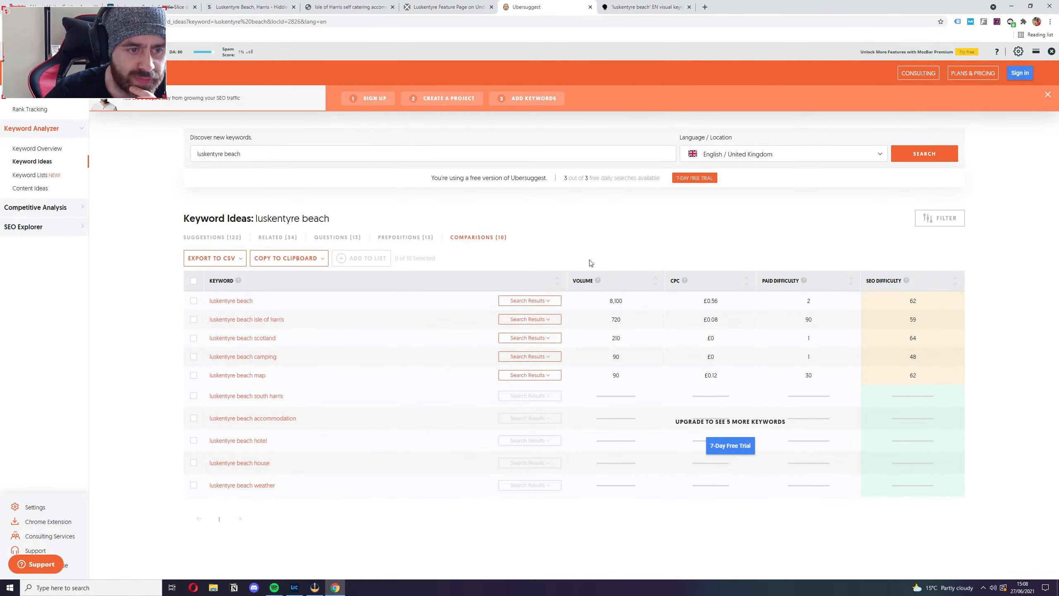
click(214, 242)
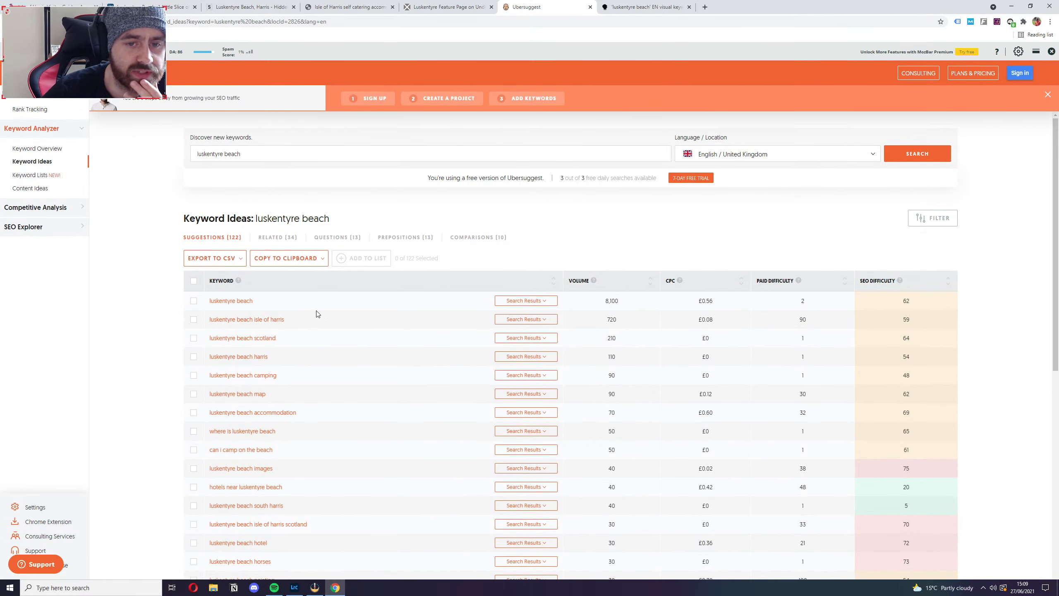
click(193, 284)
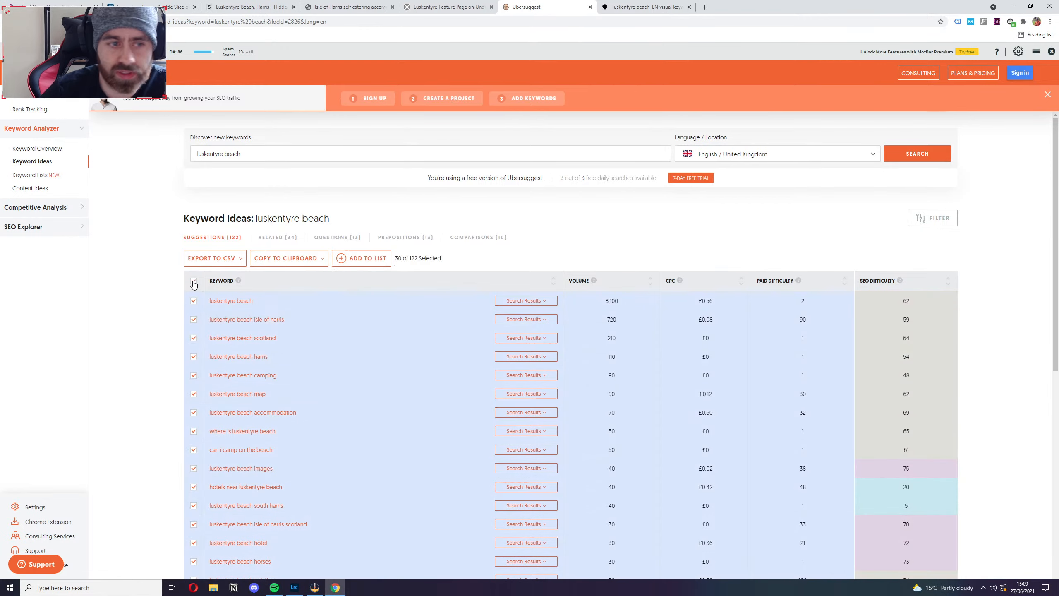
click(213, 257)
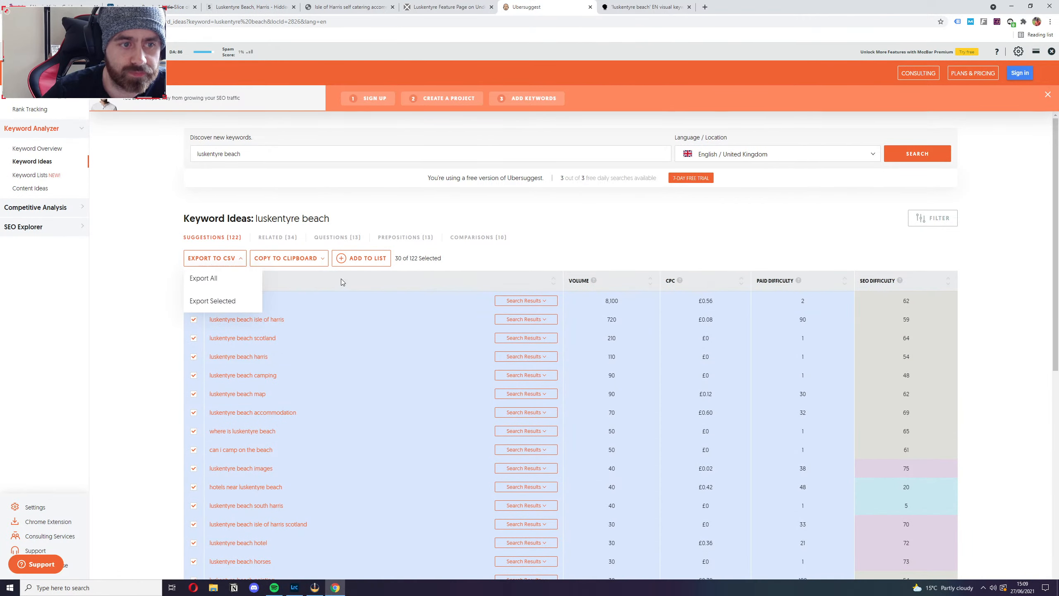
click(214, 282)
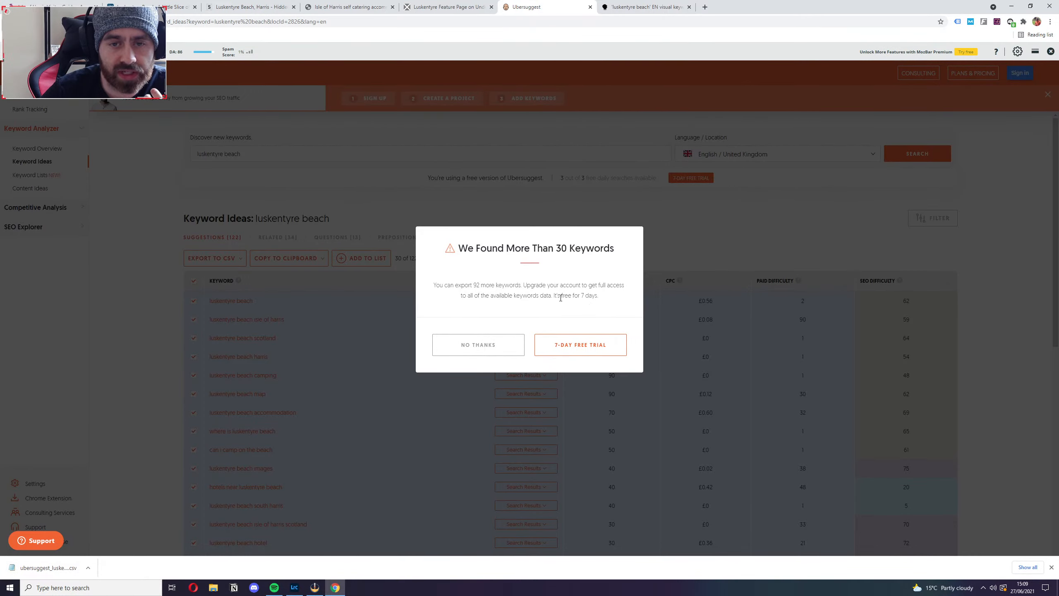
click(476, 354)
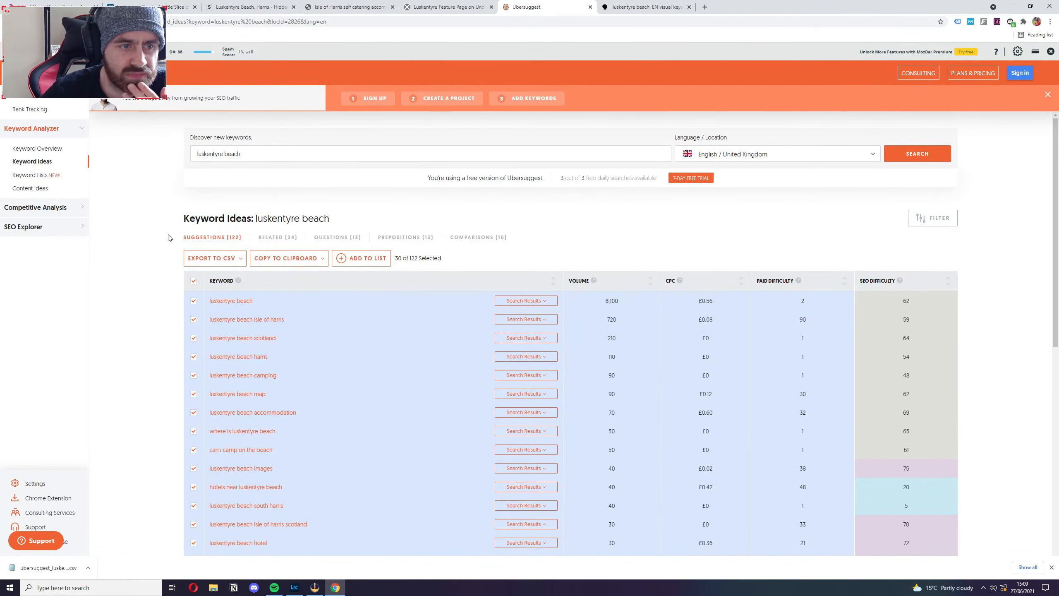
click(193, 281)
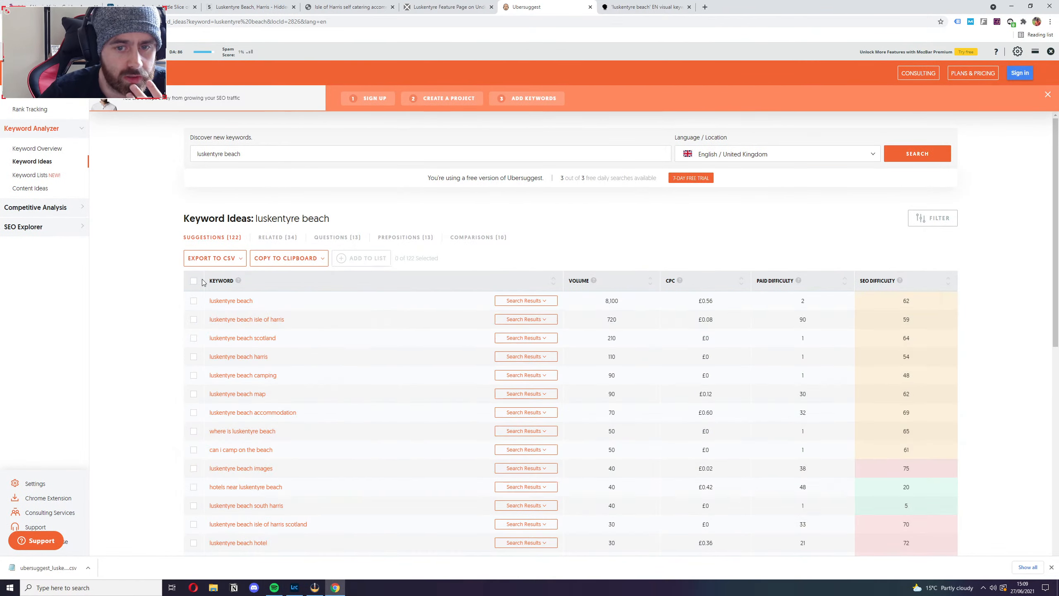
Look through the "luskentyre beach" suggestions list, including the lower-volume keywords and their SEO difficulty.
drag(209, 297, 351, 408)
scroll(375, 404, down, 10)
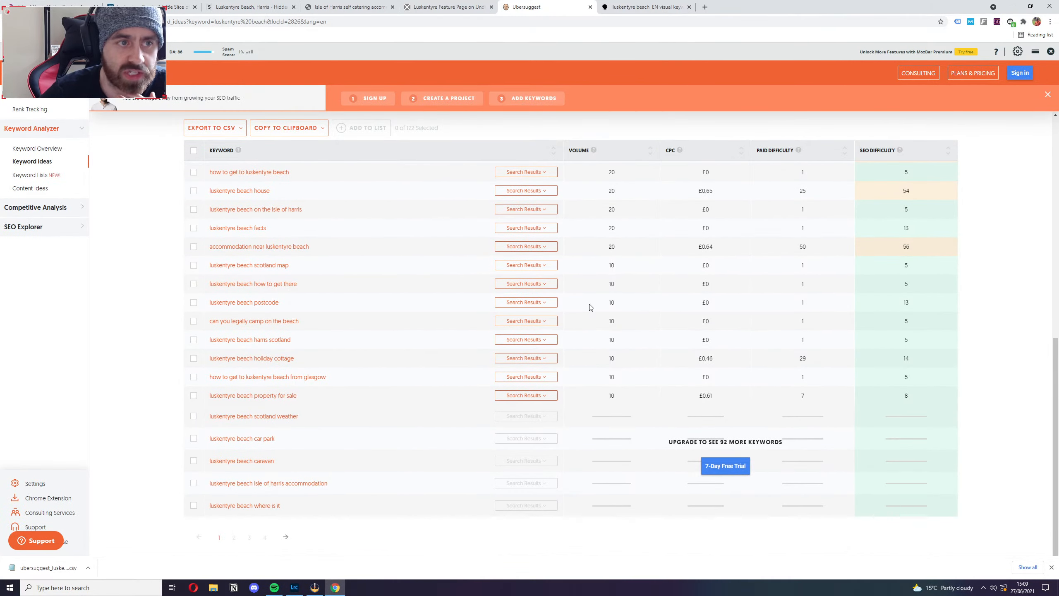
scroll(119, 226, up, 5)
scroll(119, 229, up, 3)
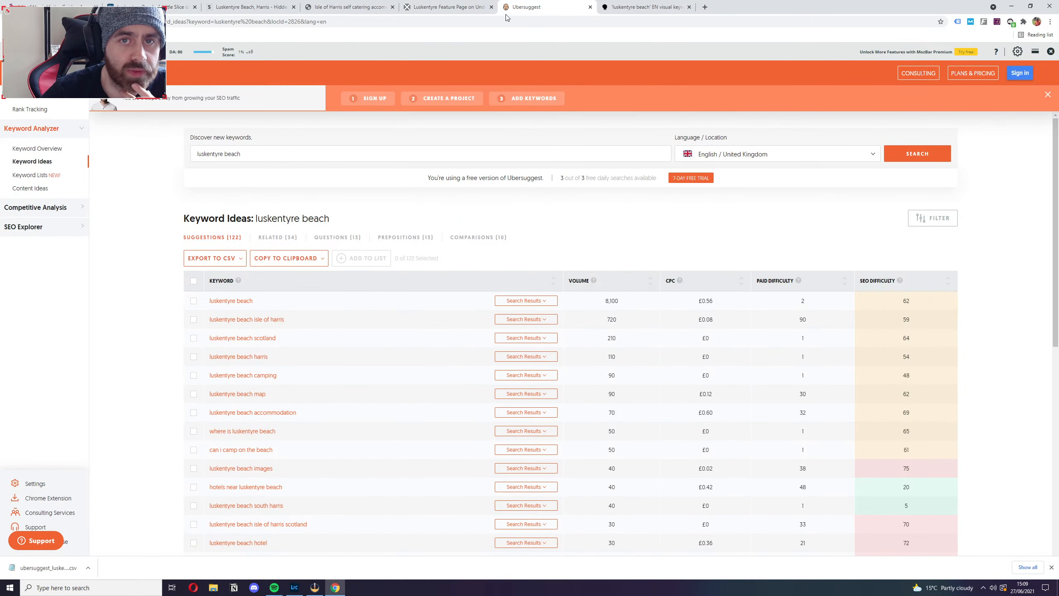
Go to the Answer the Public report for "luskentyre beach" and review its questions, prepositions and comparisons as data lists.
click(642, 7)
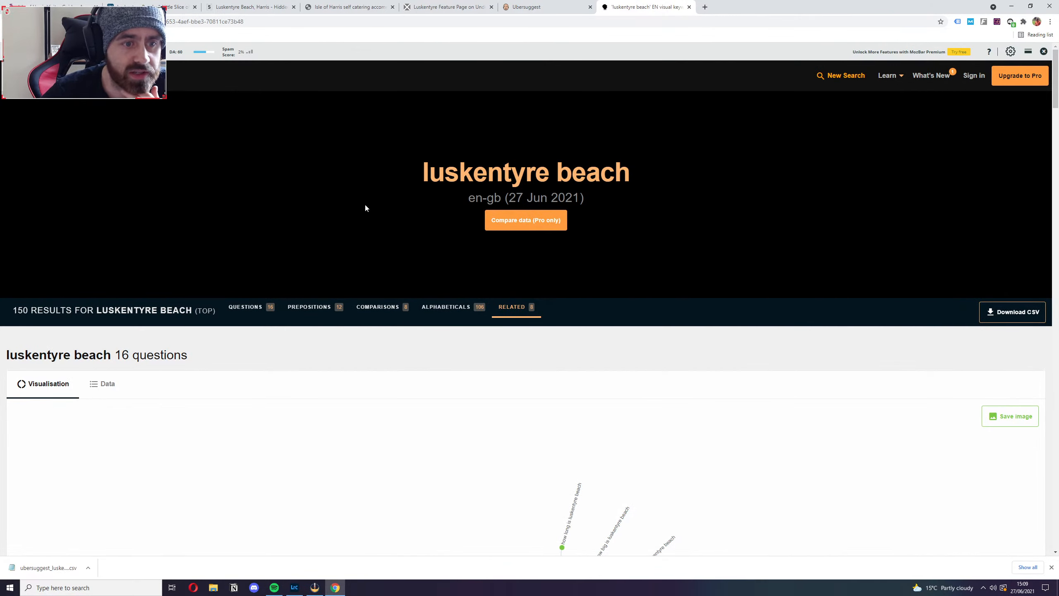
scroll(366, 207, down, 2)
scroll(365, 204, down, 2)
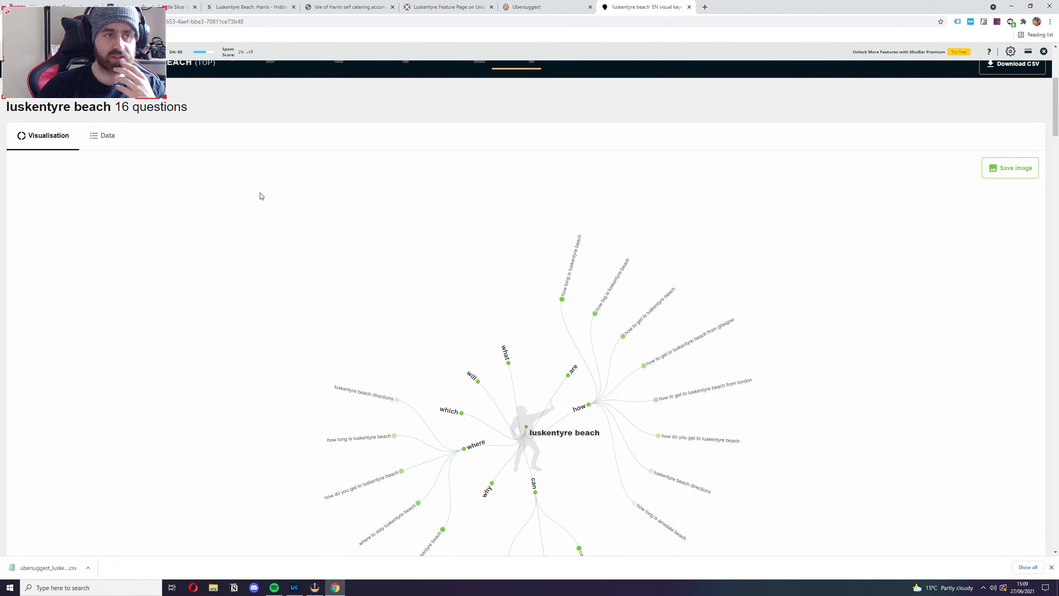
click(105, 136)
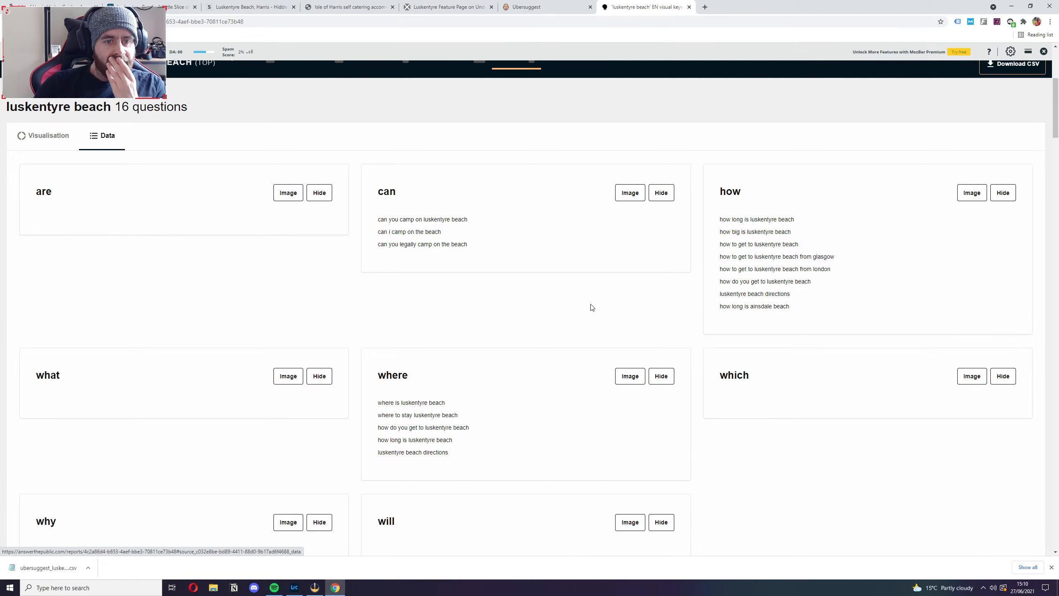
scroll(537, 388, down, 10)
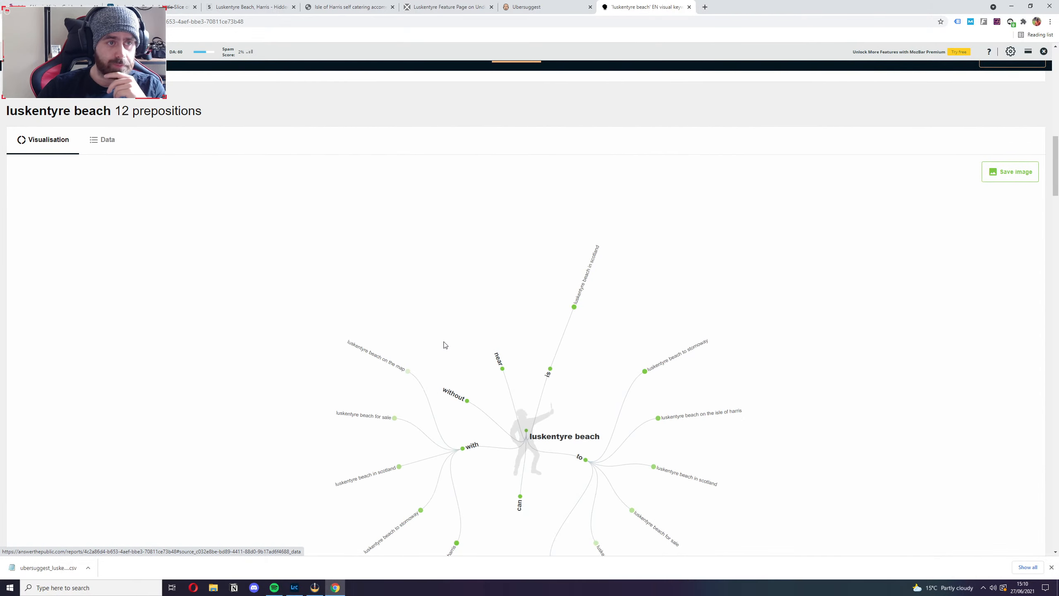
click(103, 140)
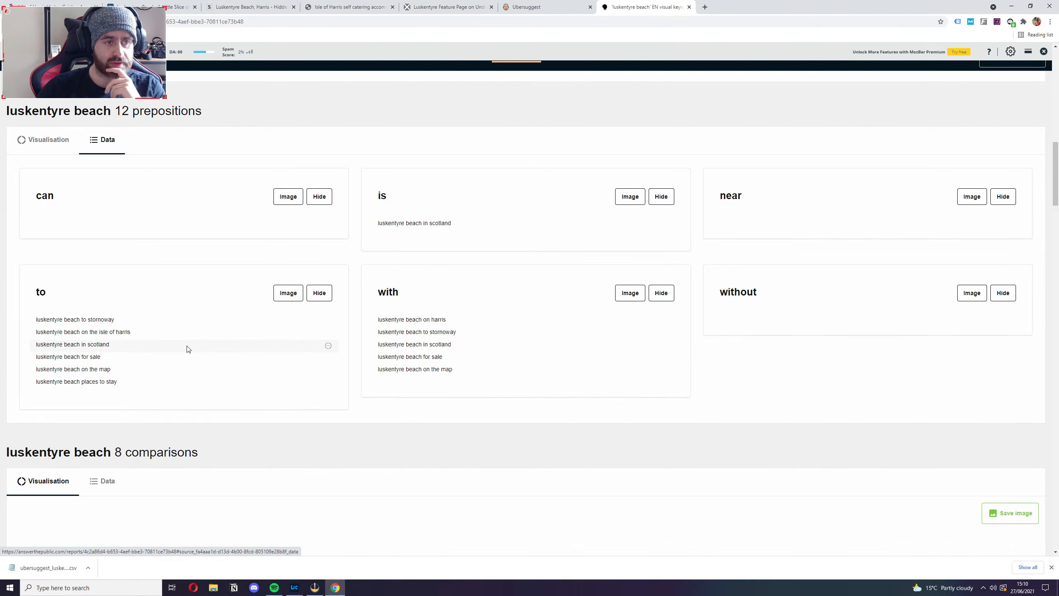
scroll(188, 348, down, 5)
click(105, 274)
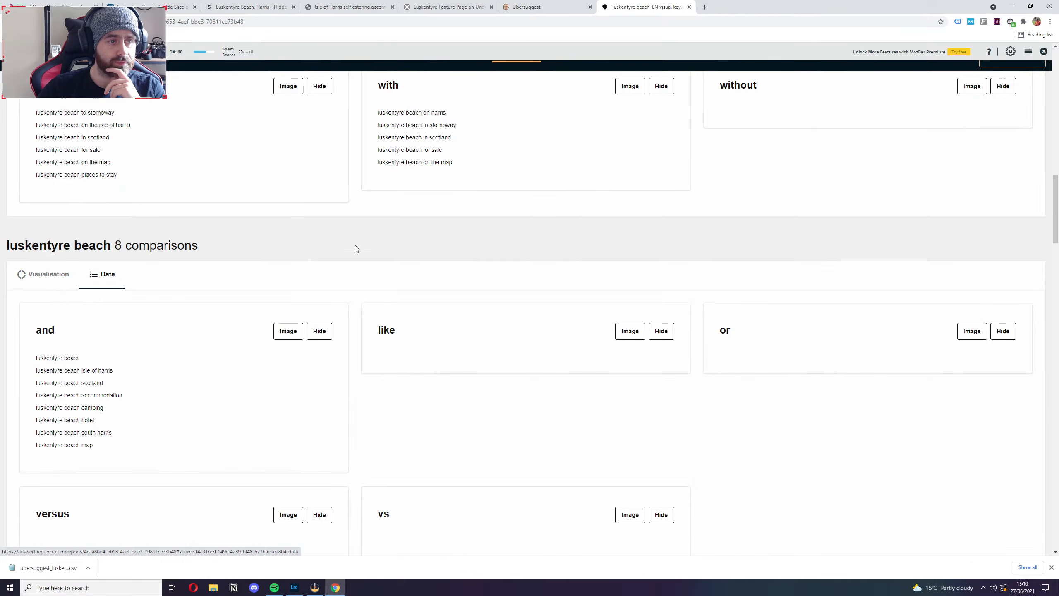
Look through the alphabetical keyword lists for "luskentyre beach", dismiss the beginner's course offer, and return to the start of the report.
scroll(432, 336, down, 10)
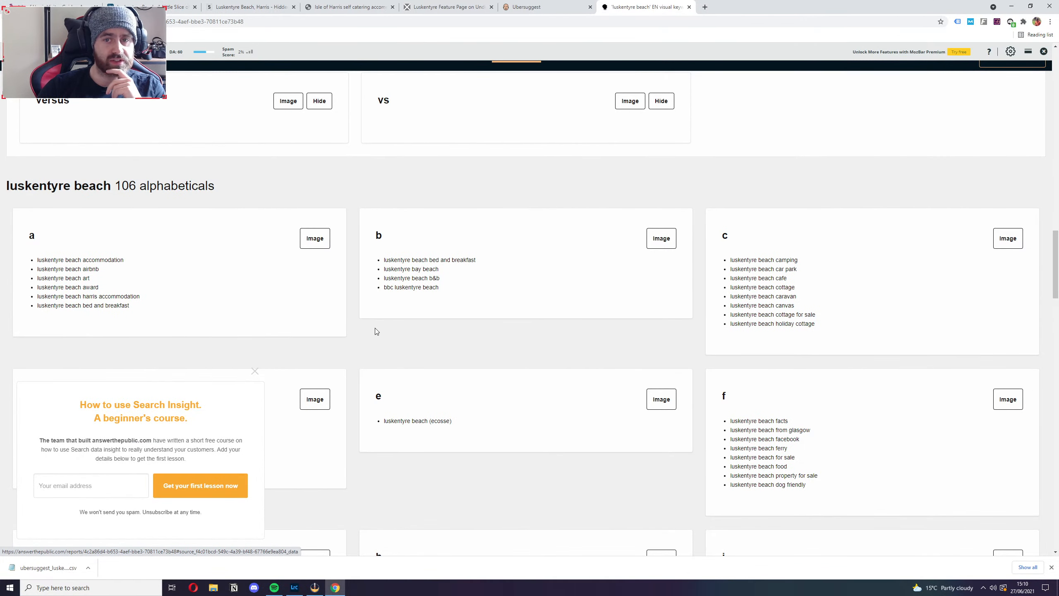
scroll(370, 325, down, 8)
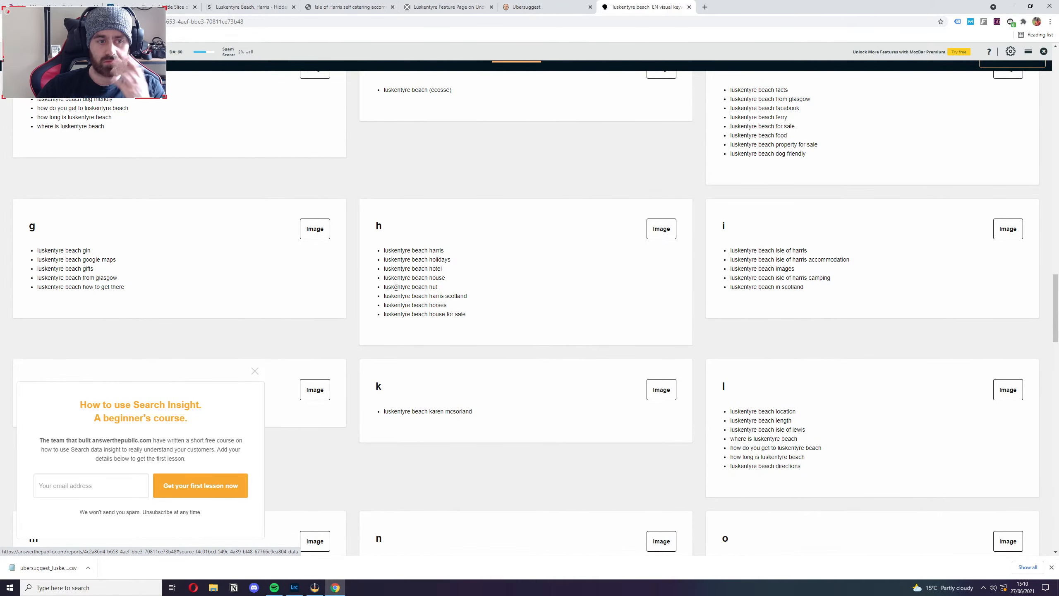
click(254, 370)
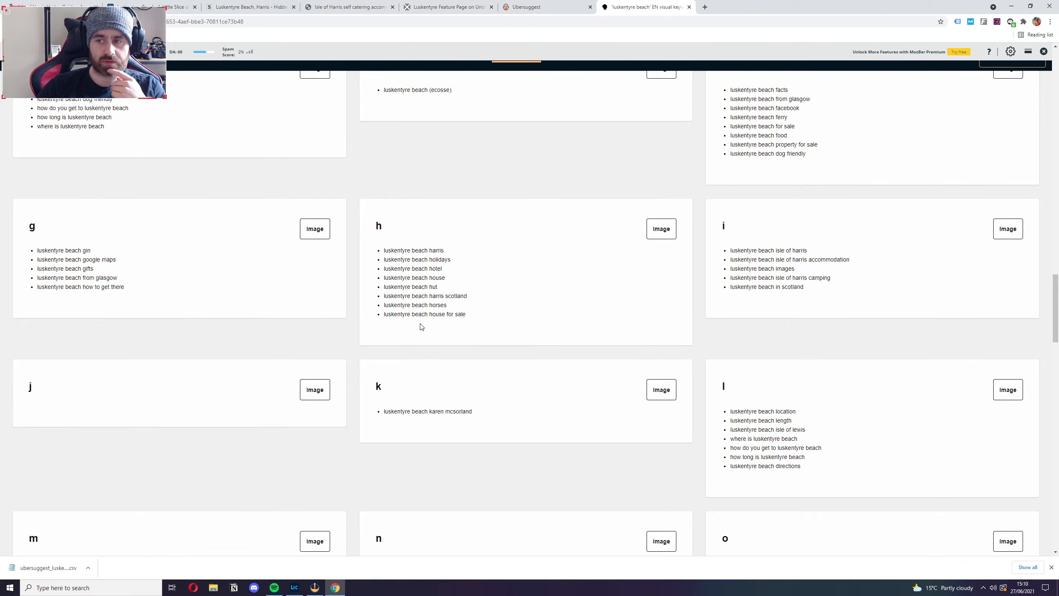
scroll(421, 327, down, 7)
scroll(421, 326, down, 9)
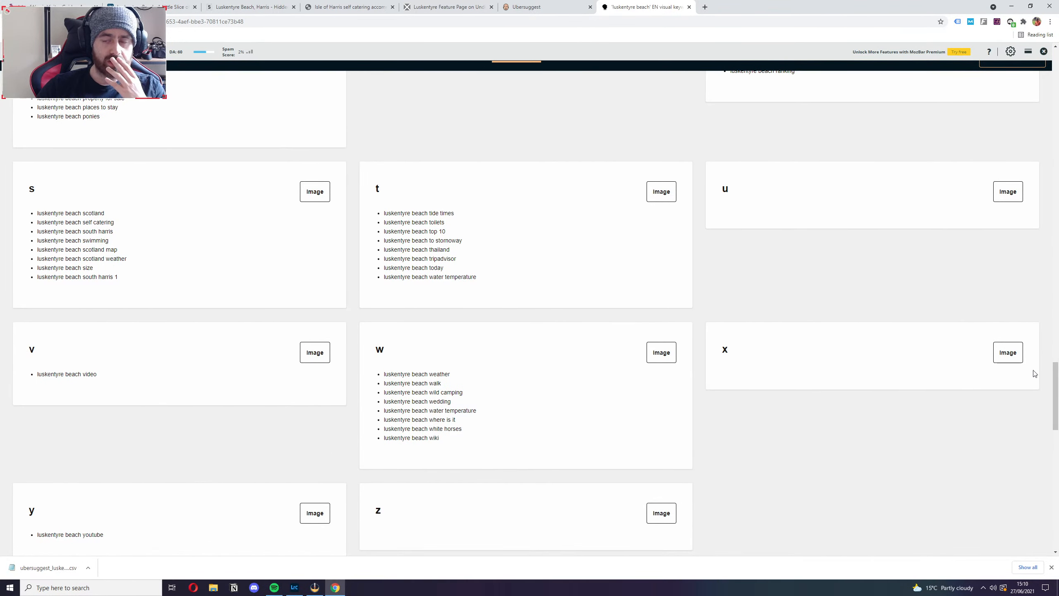
drag(1056, 402, 1056, 88)
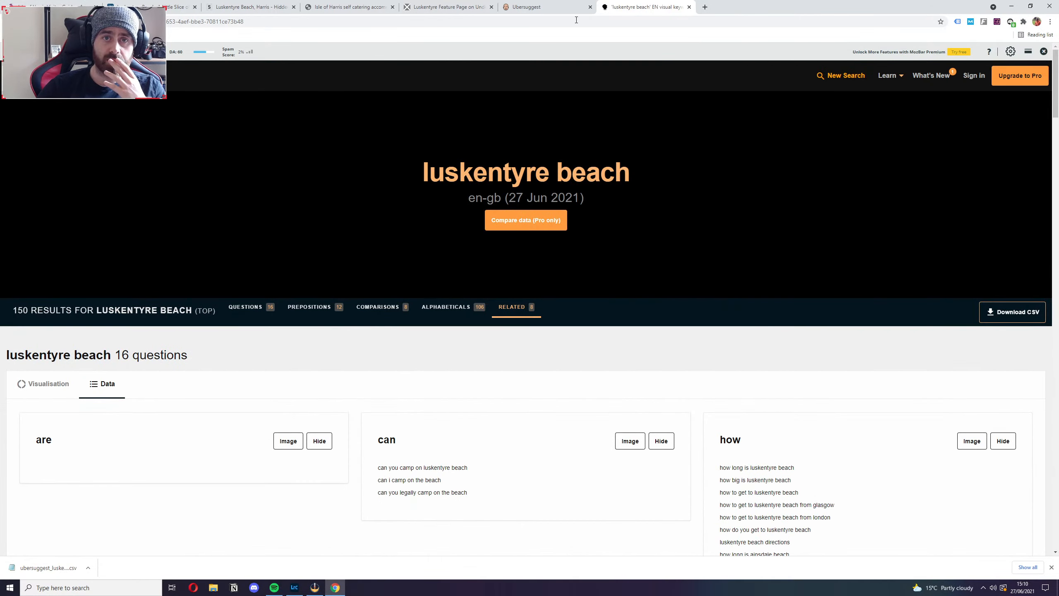
Return to Ubersuggest and search keyword ideas for "luskentyre beach accommodation".
click(546, 7)
click(276, 154)
text(ach a)
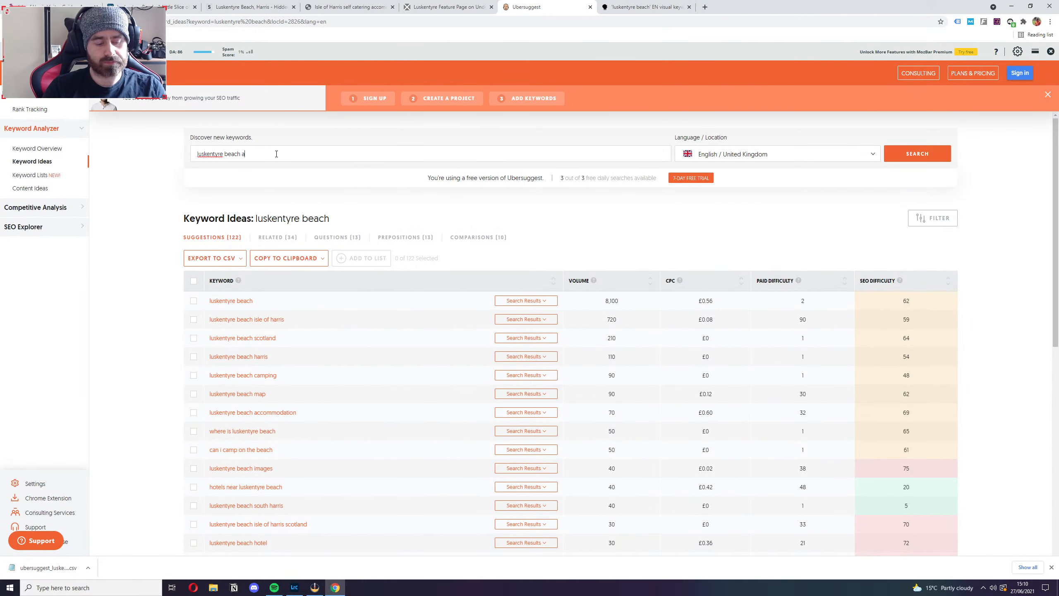
text(ccommodation)
key(Return)
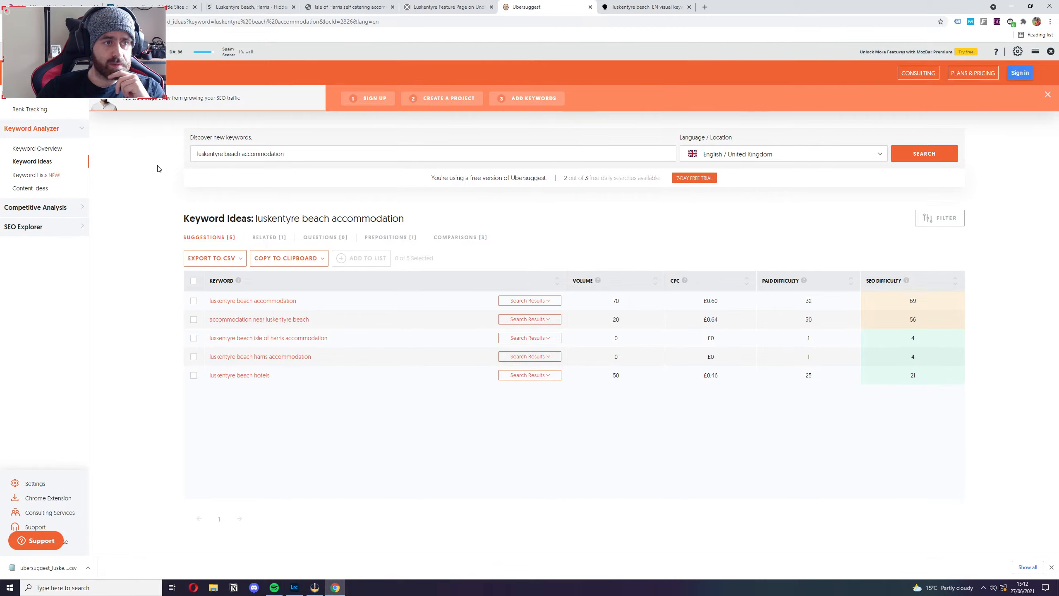
Glance over the open Luskentyre competitor pages and the Answer the Public report, and return to Ubersuggest.
click(448, 7)
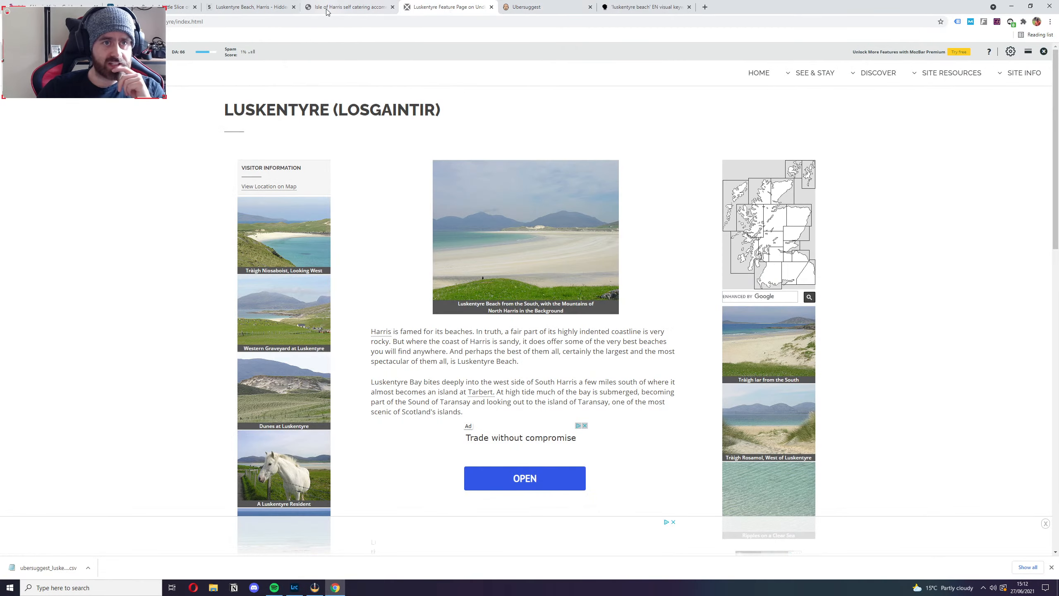
click(205, 5)
click(350, 6)
click(448, 6)
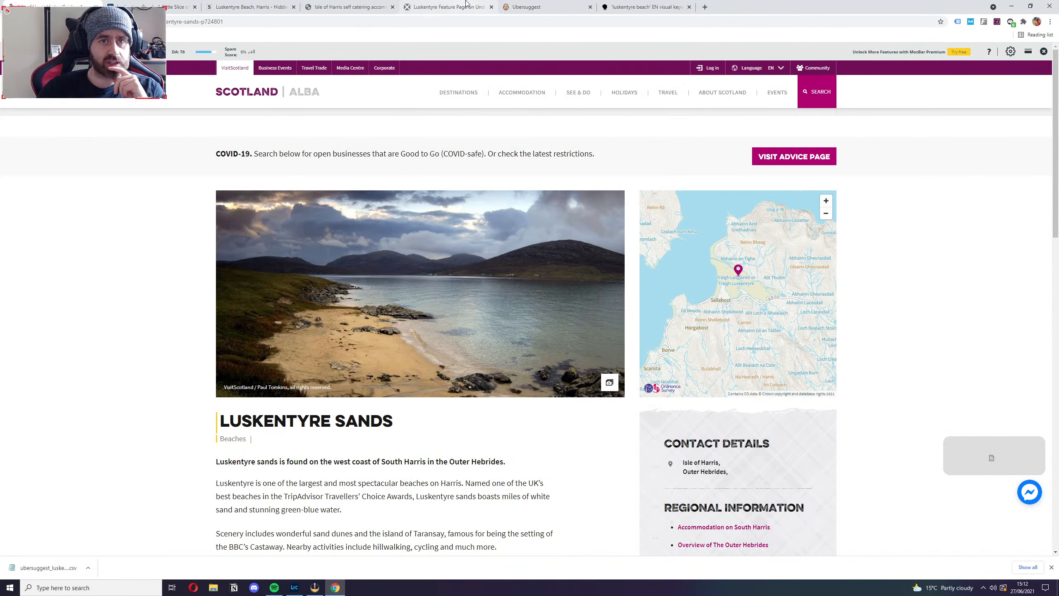
click(562, 6)
click(640, 6)
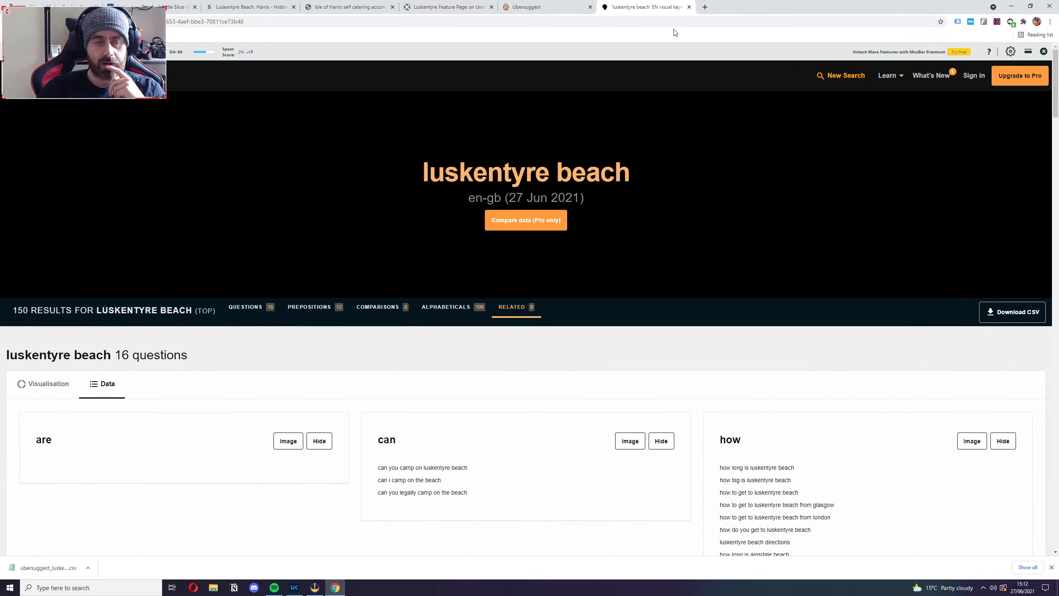
click(537, 8)
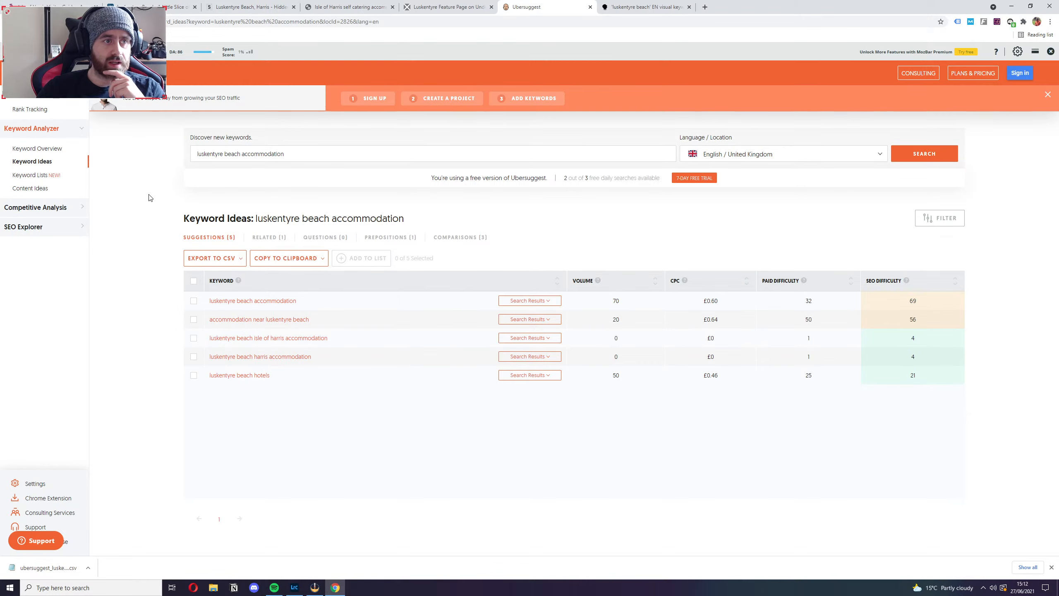
Run an Ubersuggest traffic overview using the URL of Wilderness Scotland's Luskentyre Beach blog page.
click(78, 207)
click(33, 167)
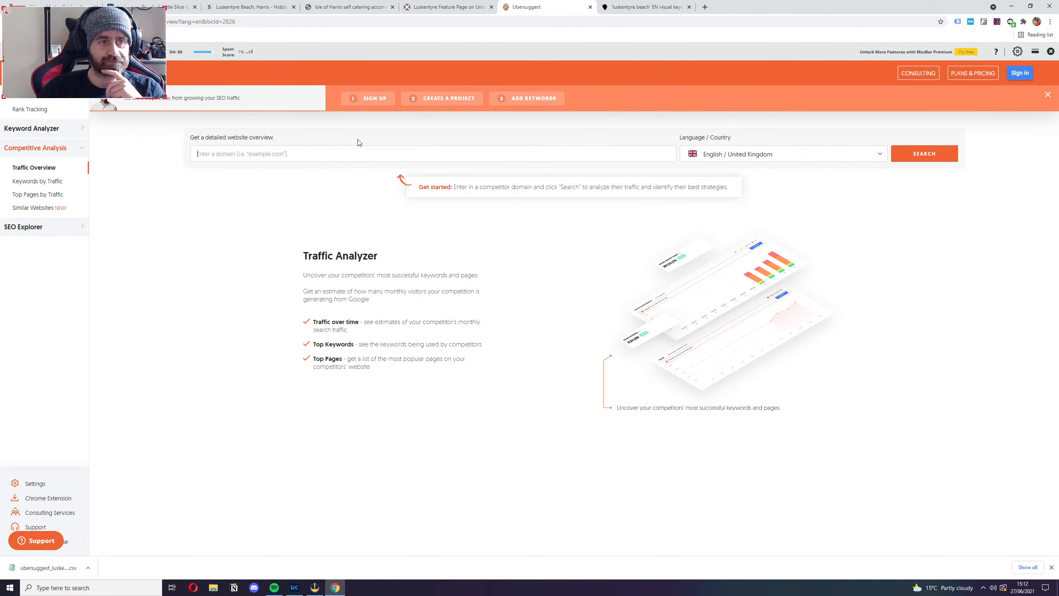
click(151, 6)
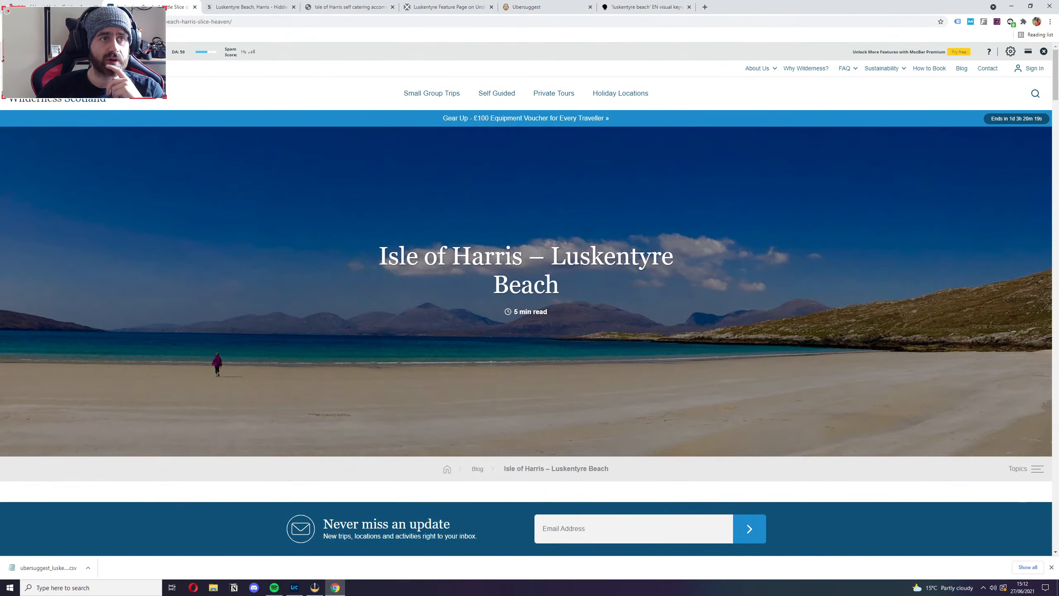
key(ctrl+l)
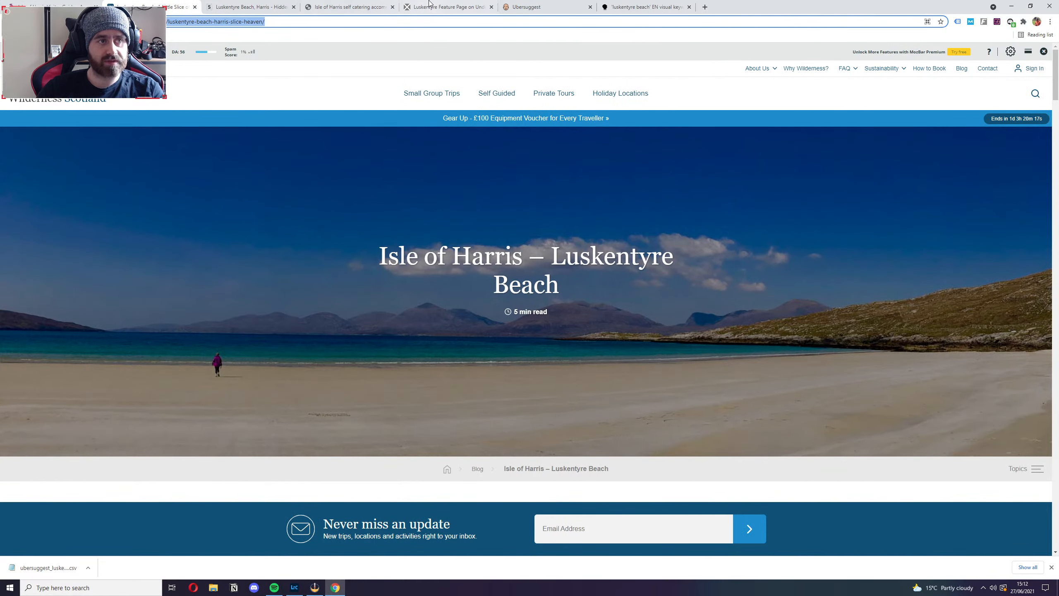
click(533, 5)
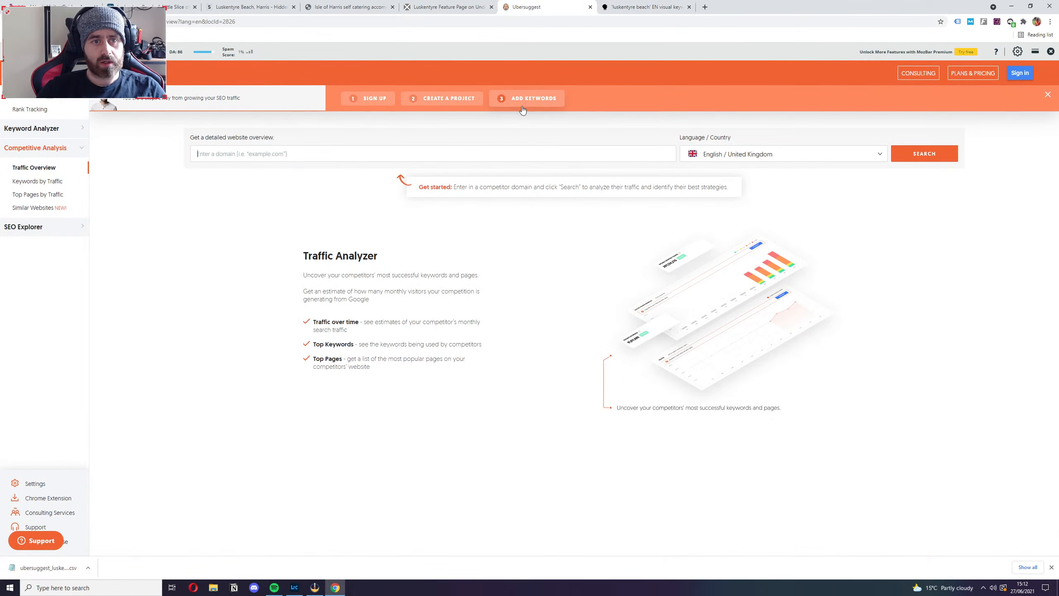
text(https://www.wildernessscotland.com/blog/luskentyre-beach-harris-slice-heaven/)
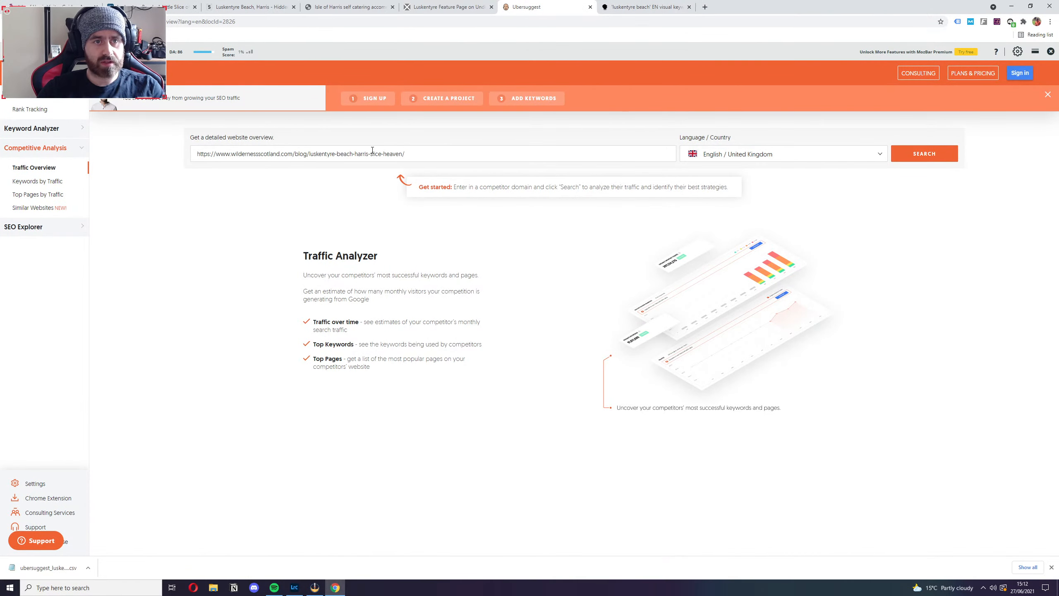
click(924, 154)
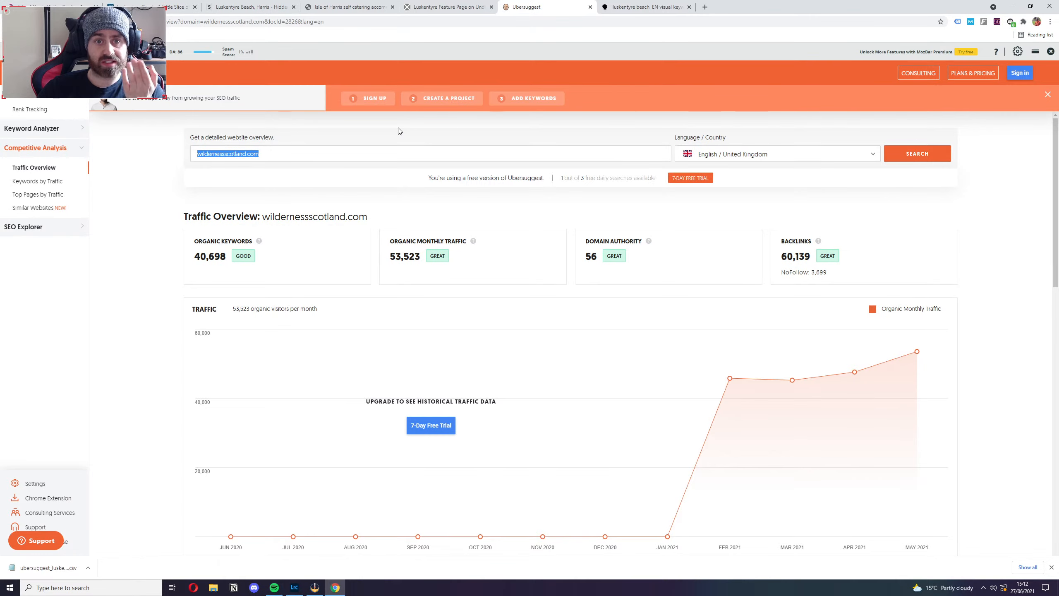
Examine the top SEO pages and ranking SEO keywords in the traffic overview of wildernessscotland.com.
scroll(169, 275, down, 15)
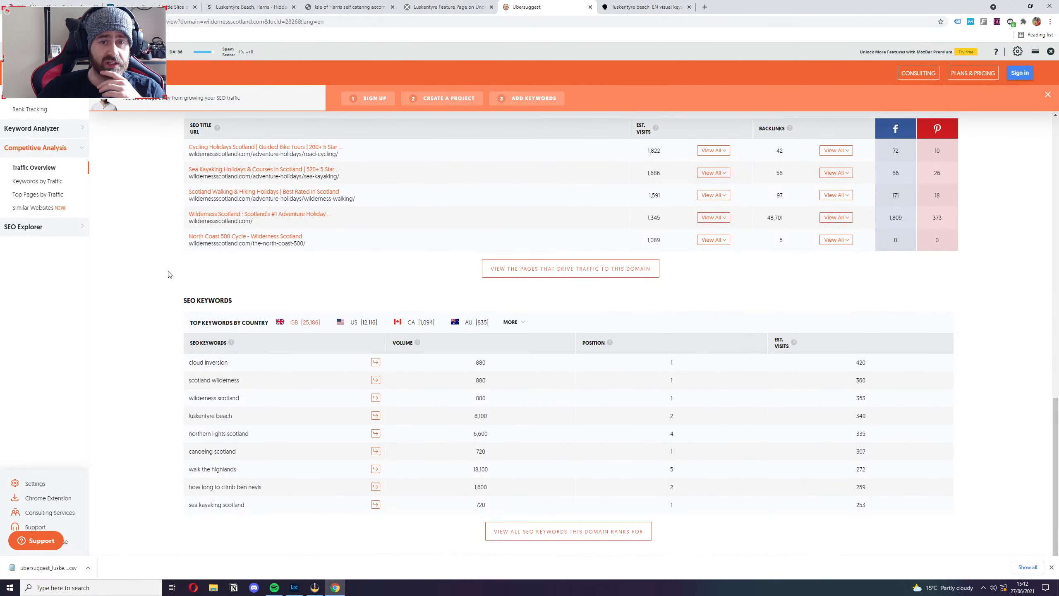
scroll(169, 274, up, 5)
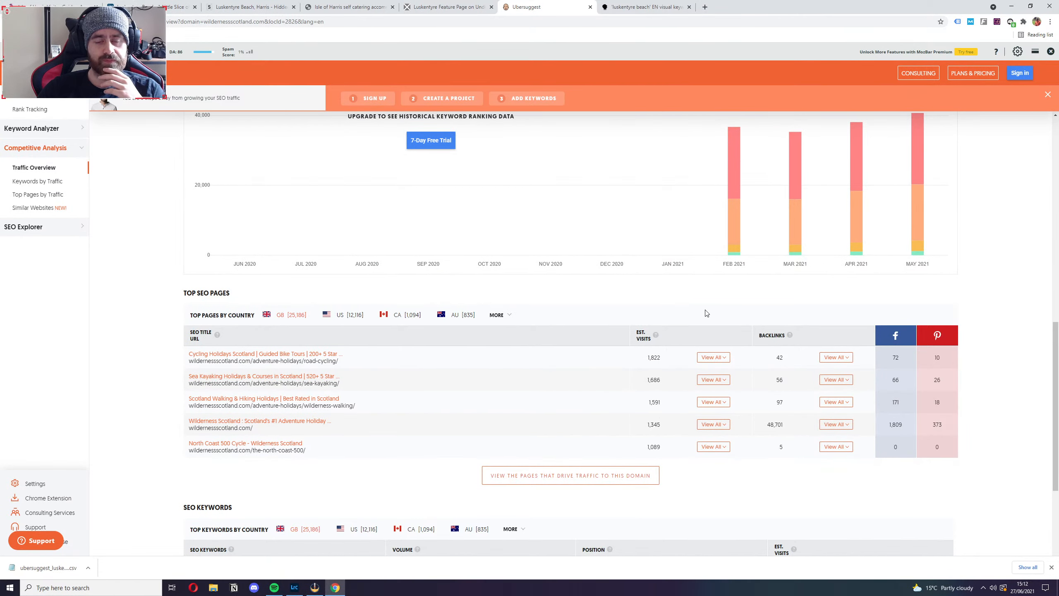
mouse_move(655, 337)
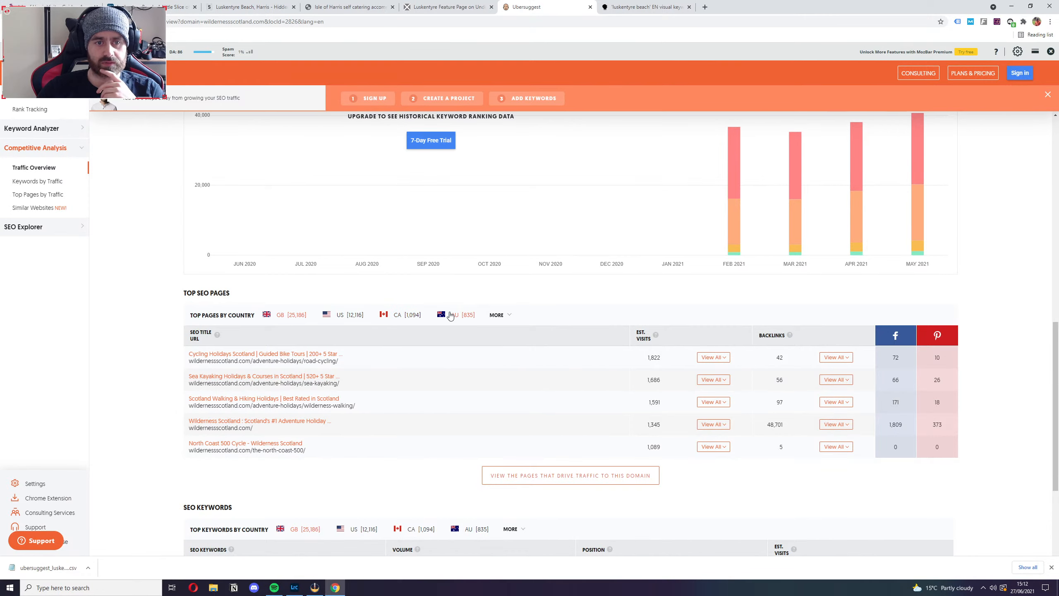
Examine all the SEO keywords driving traffic to wildernessscotland.com in the United Kingdom.
scroll(170, 480, down, 4)
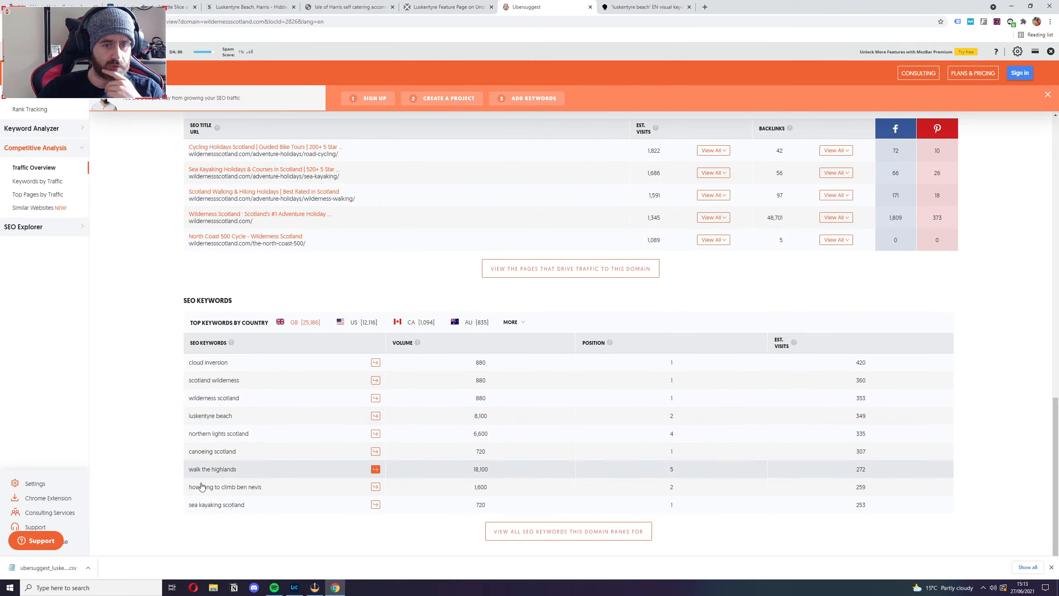
click(569, 531)
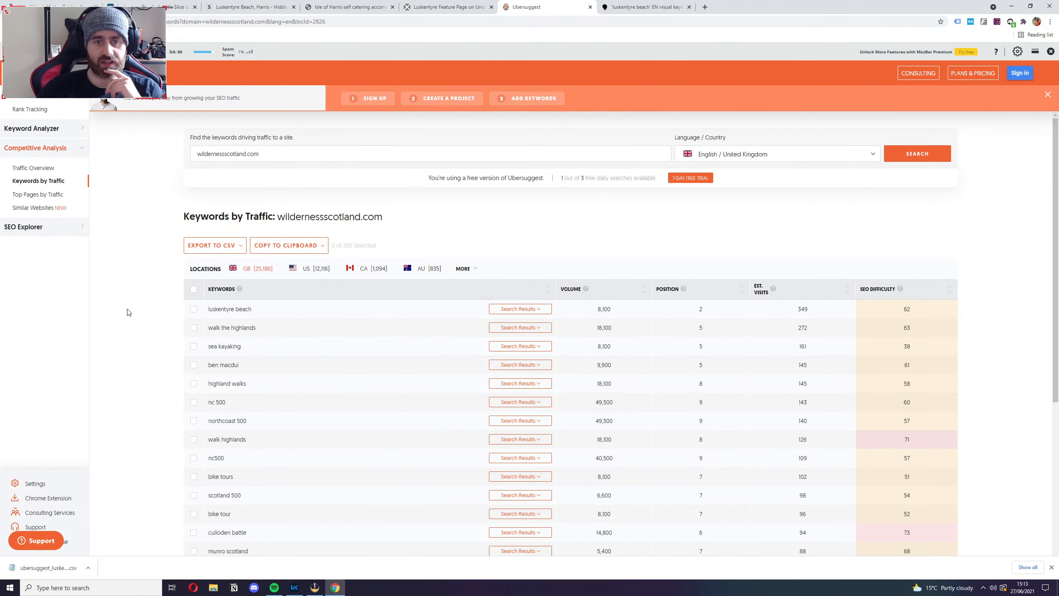
scroll(140, 319, down, 3)
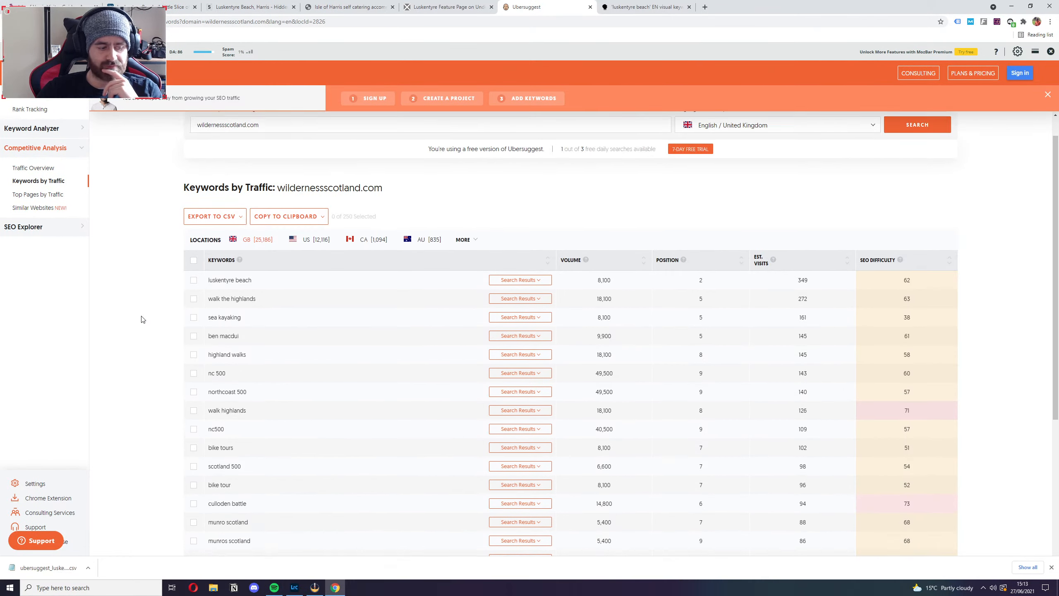
scroll(141, 320, up, 3)
Examine the top pages by traffic for wildernessscotland.com, including their estimated visits and backlinks.
click(37, 194)
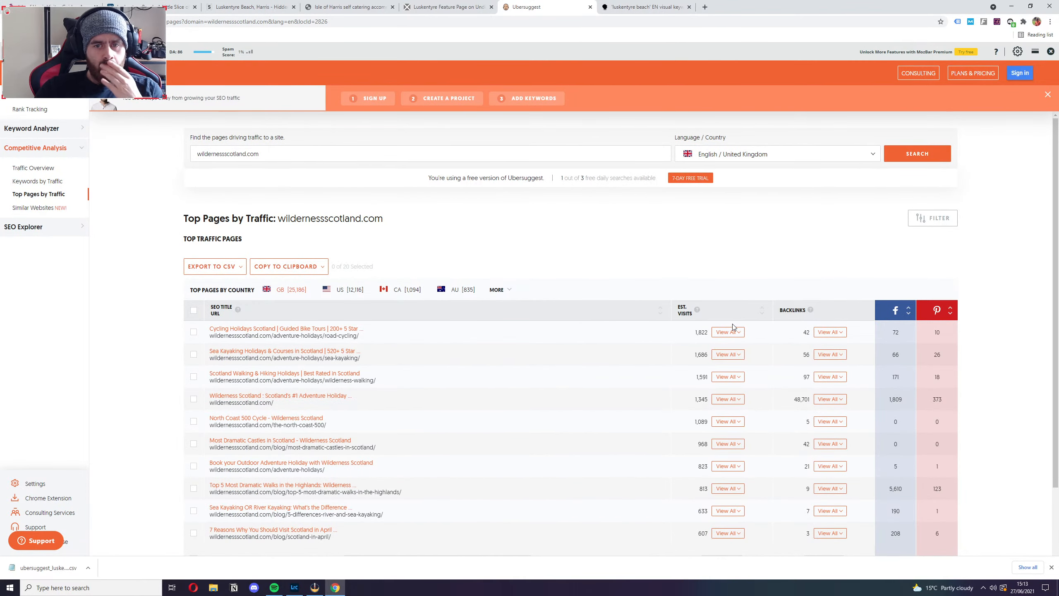
click(761, 310)
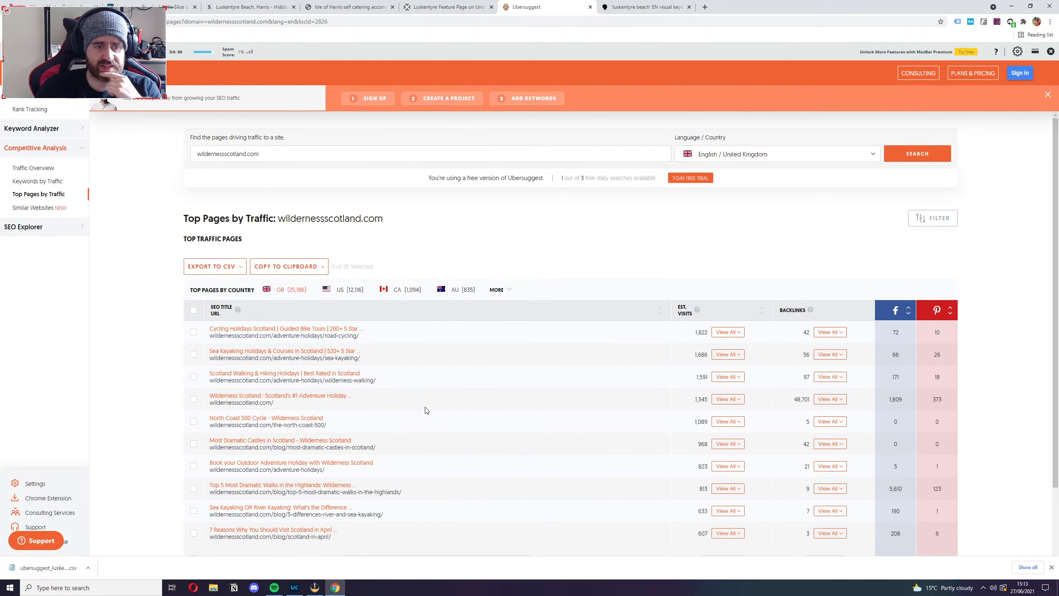
scroll(463, 497, down, 2)
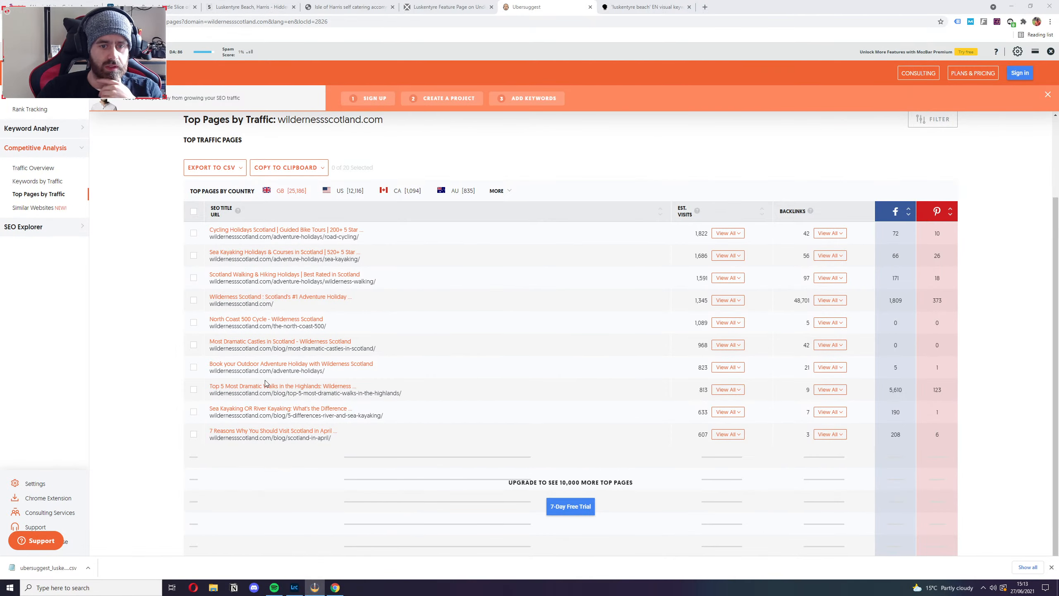
Run an SEO Analyzer site audit on wildernessscotland.com.
scroll(265, 382, up, 3)
click(38, 227)
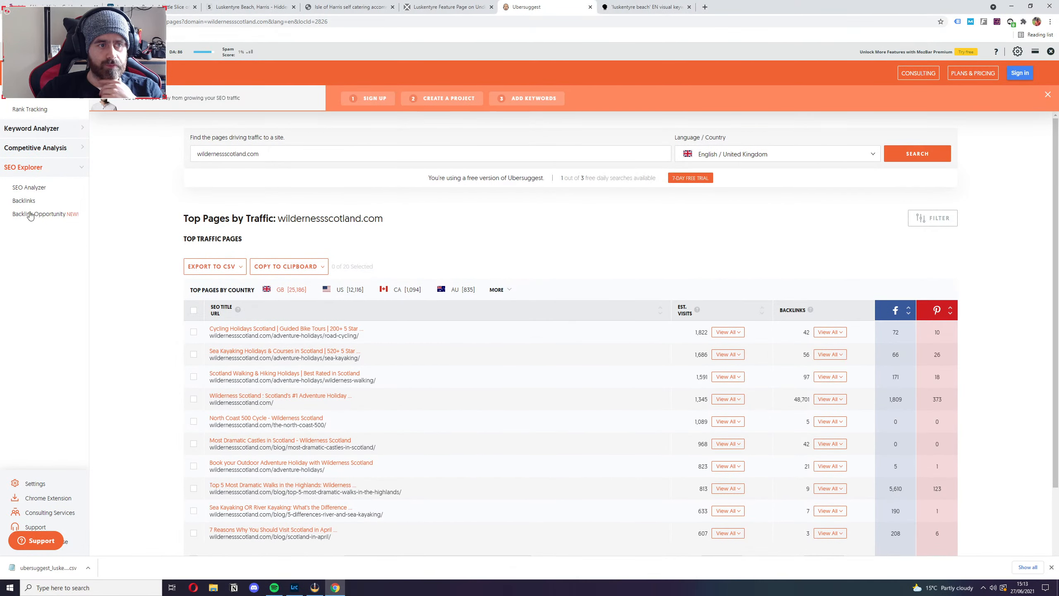
click(29, 187)
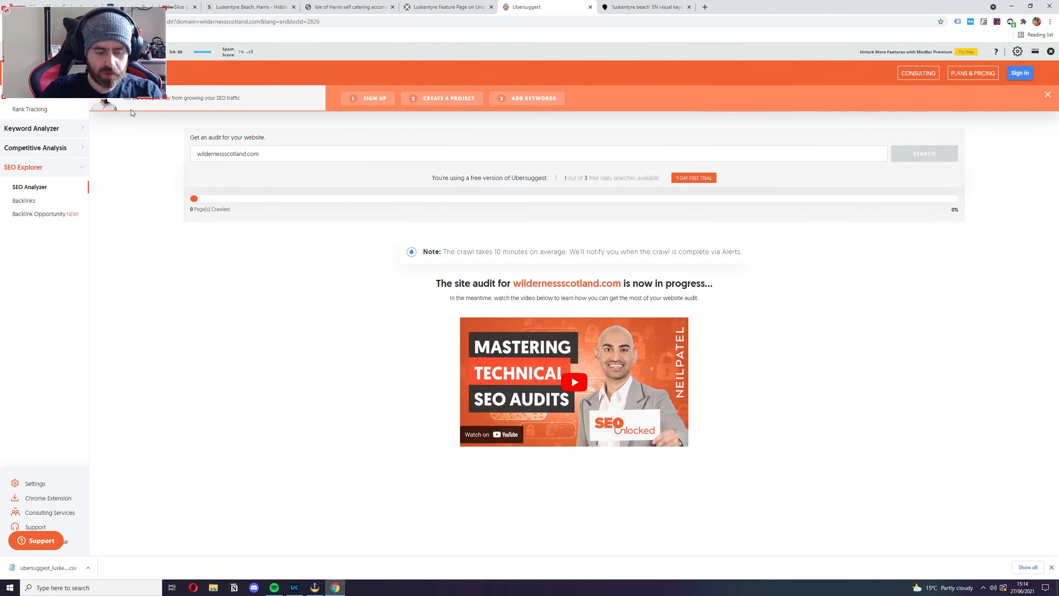
Switch to Google Drive in a new browser tab and open the Stream Documents folder in My Drive.
key(ctrl+t)
text(d)
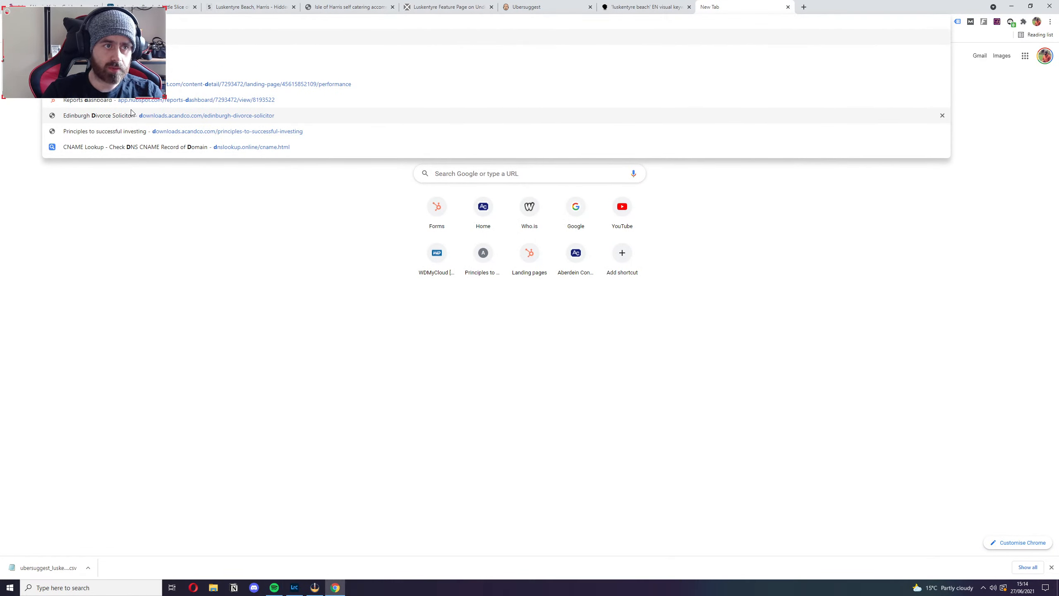
key(Return)
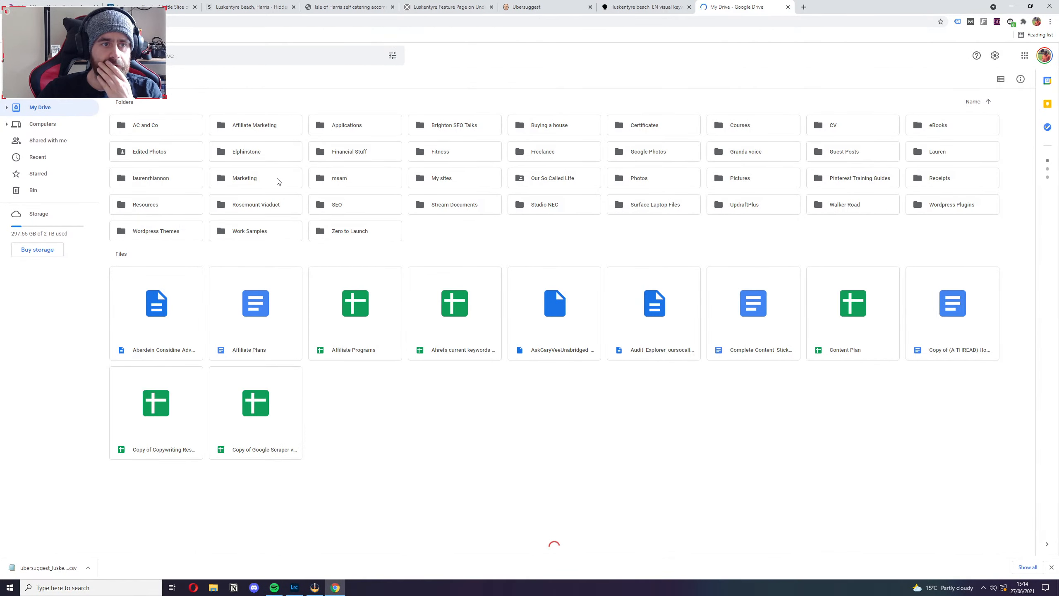
double_click(540, 178)
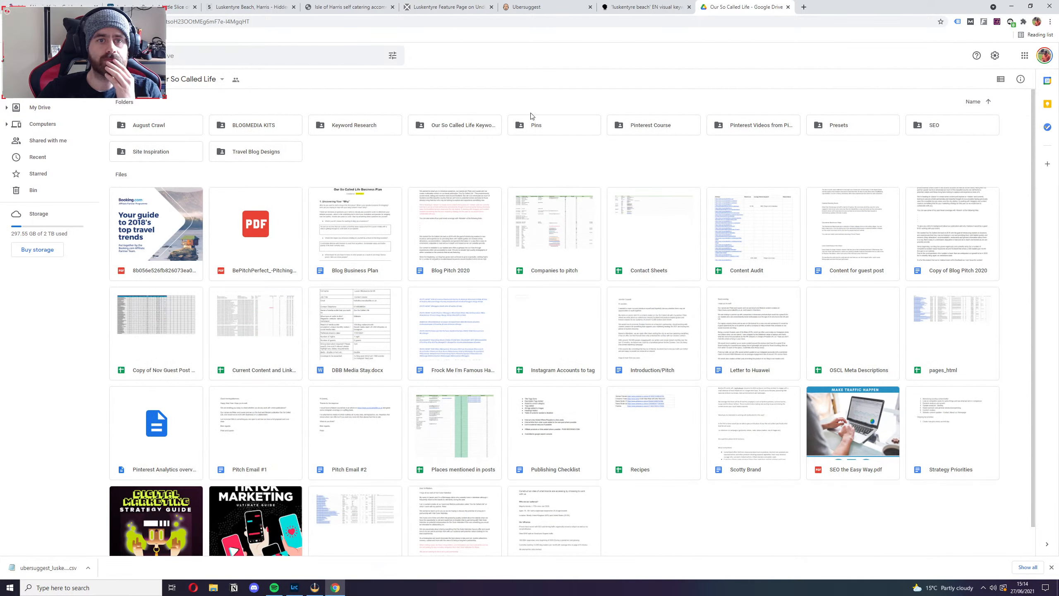
click(40, 108)
double_click(350, 223)
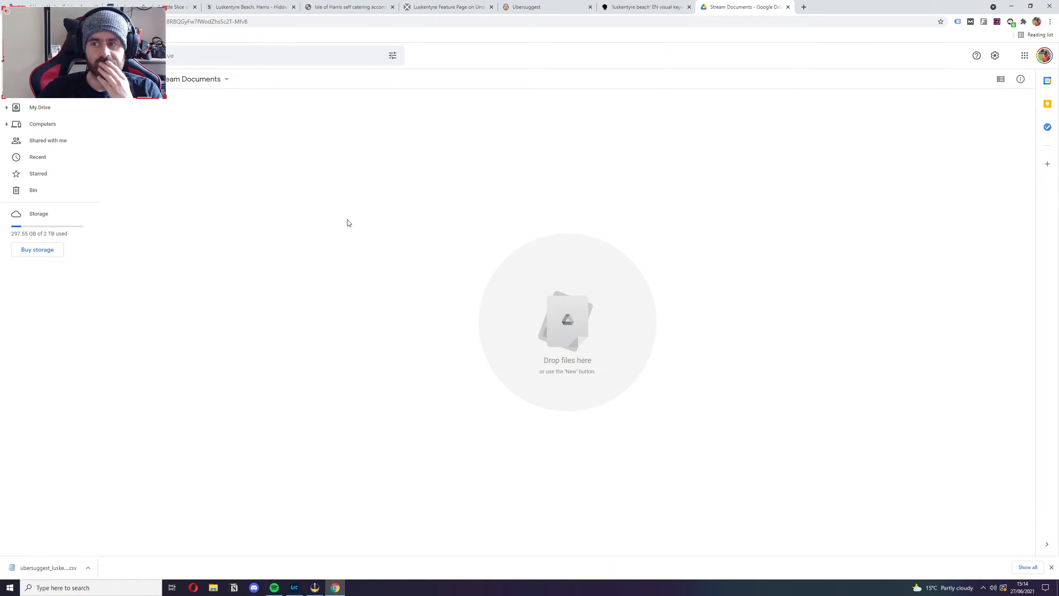
click(26, 80)
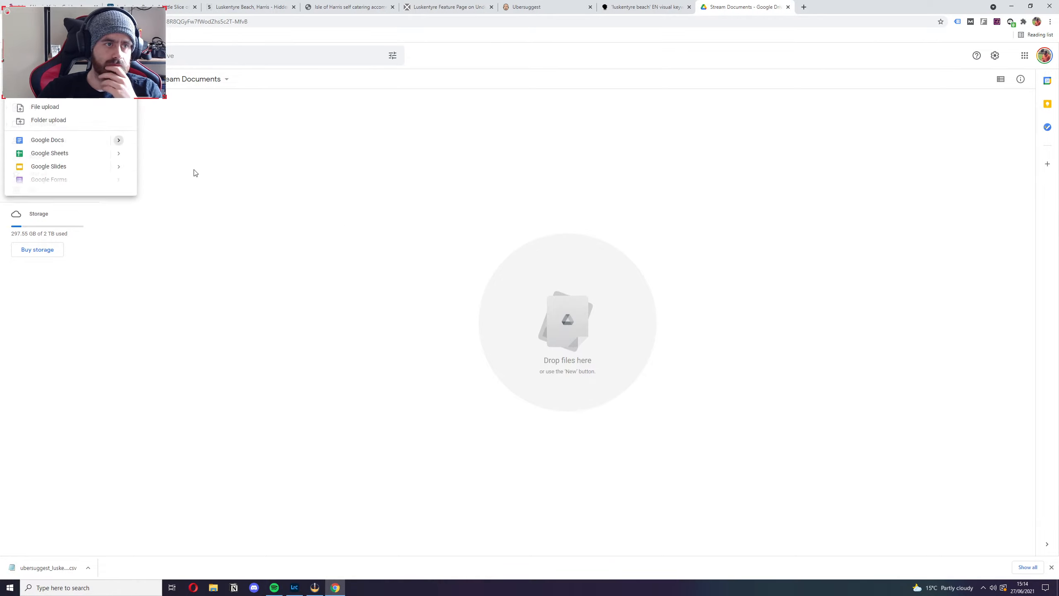
click(69, 106)
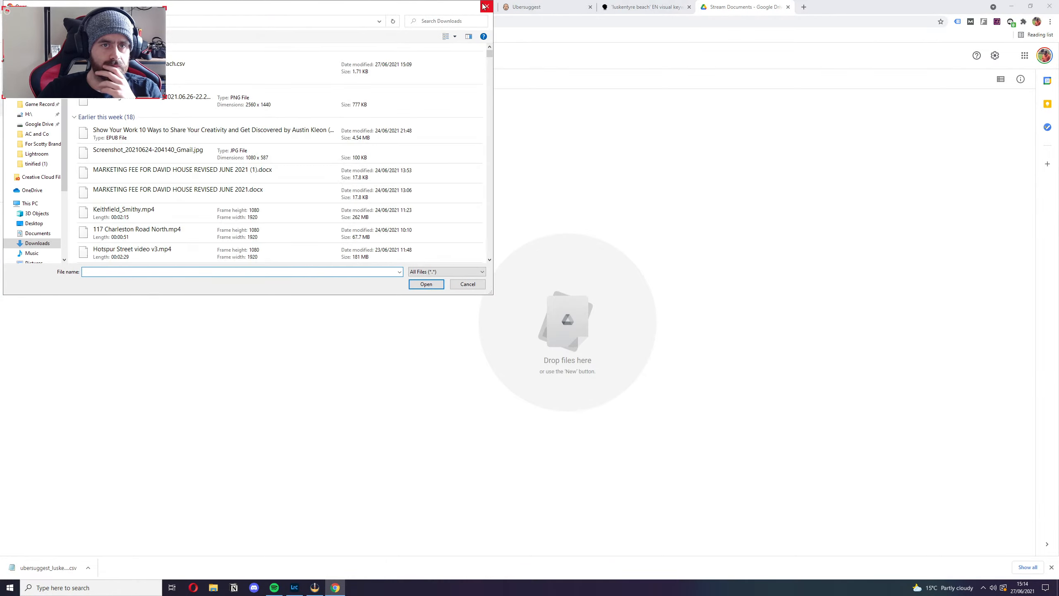
click(486, 10)
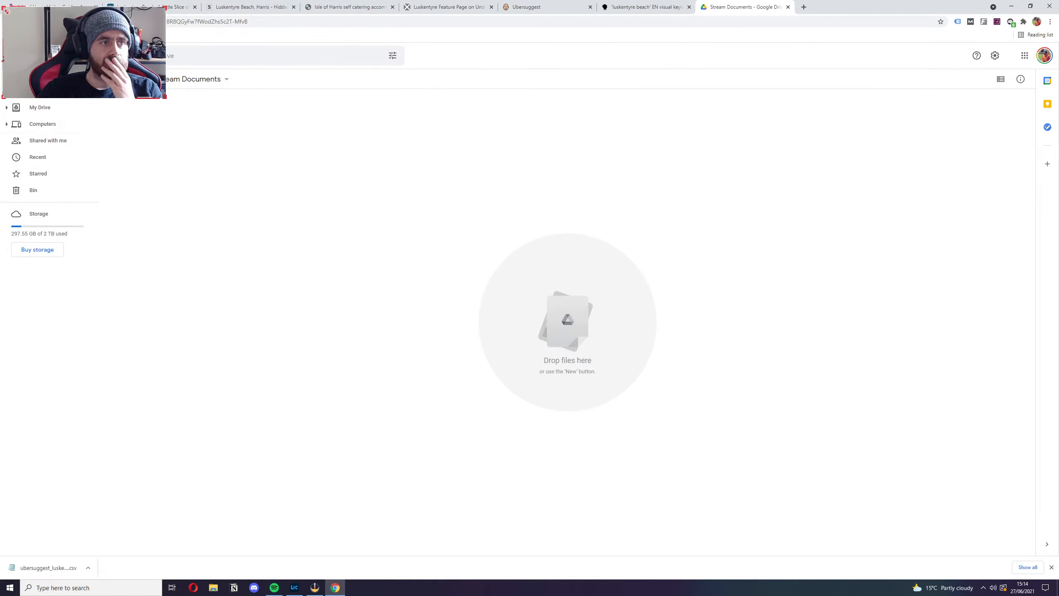
click(26, 81)
click(43, 141)
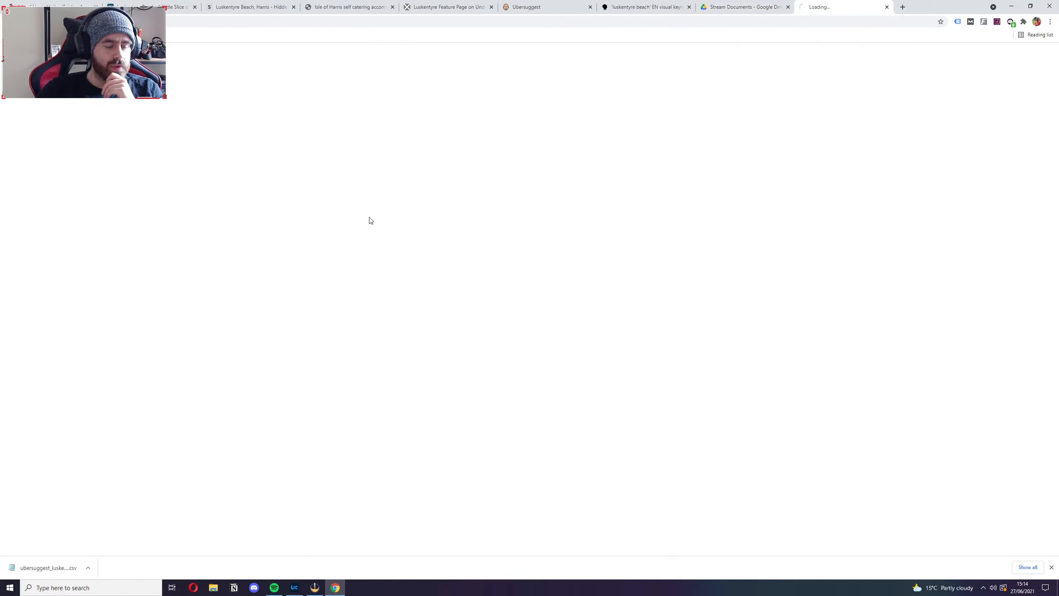
click(887, 7)
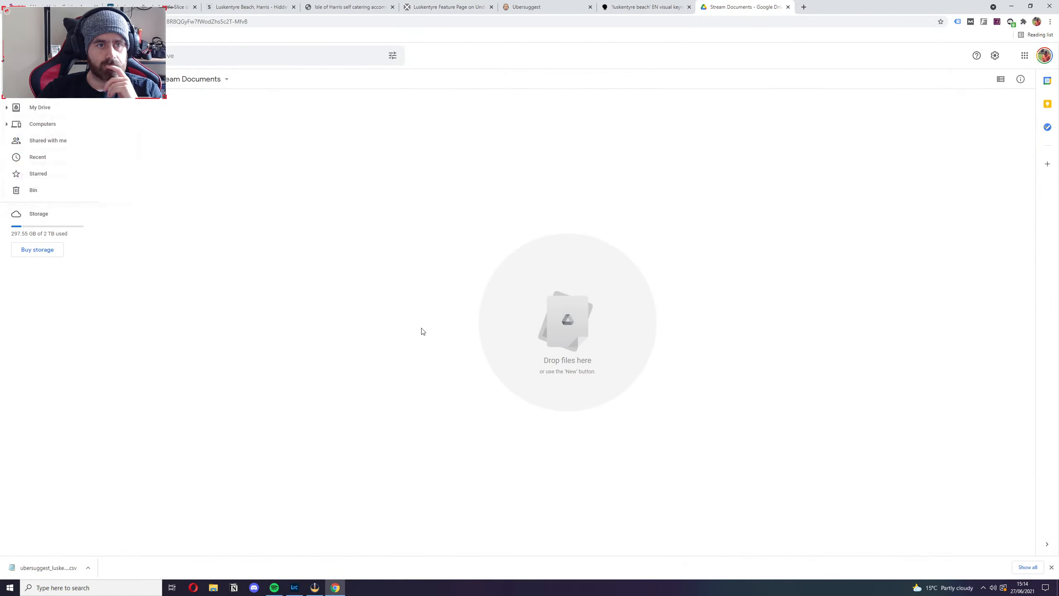
click(40, 108)
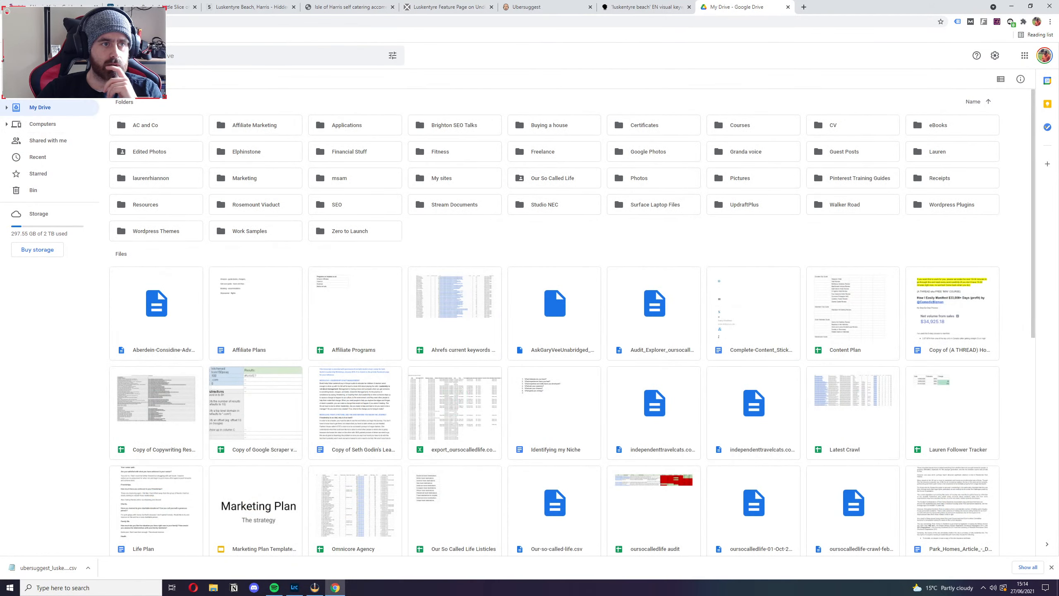
click(9, 21)
Create a blank Google Sheets spreadsheet in the Stream Documents folder.
click(26, 82)
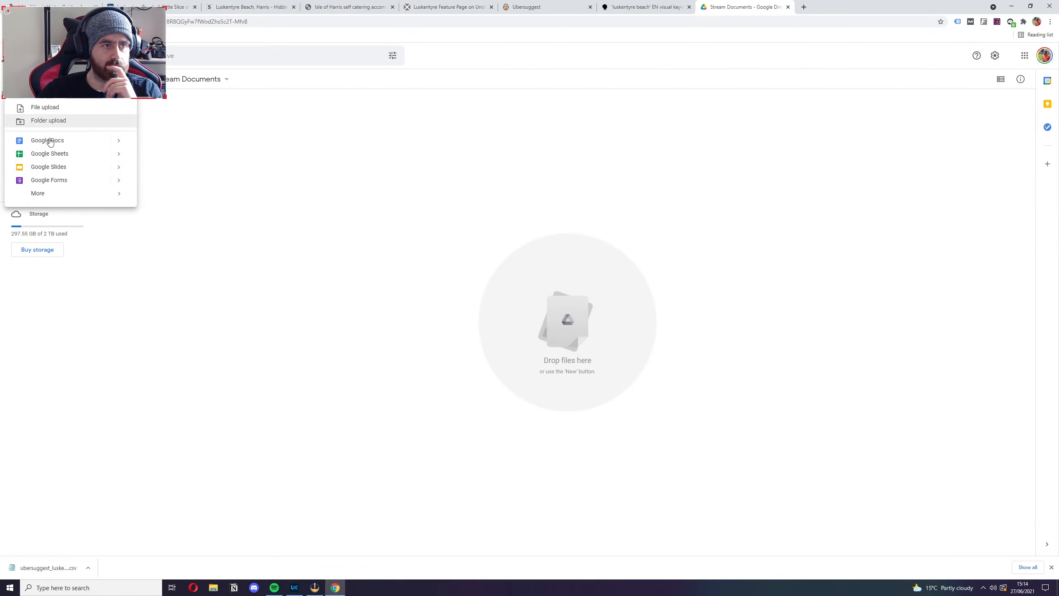
click(49, 153)
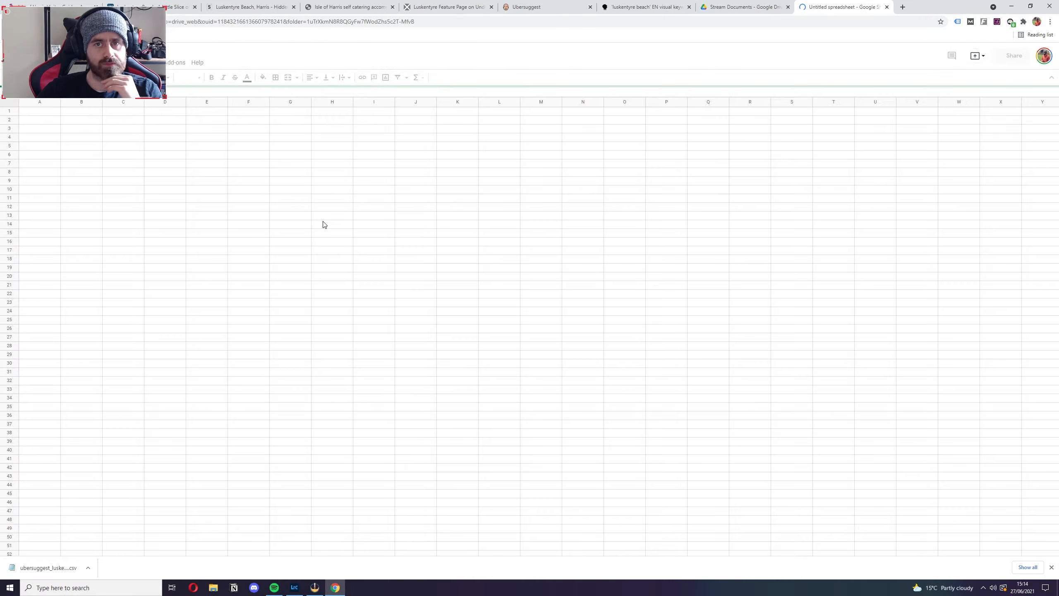
click(33, 62)
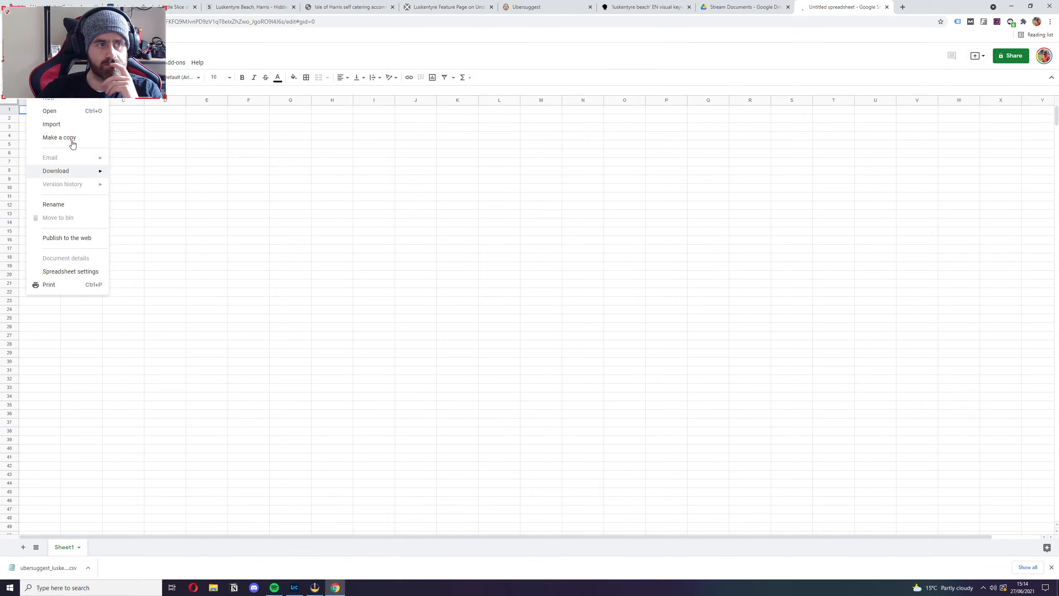
click(195, 180)
Enter the header "Potential Keywords" in cell A1 and begin a header in B1 with "Monthly".
click(44, 111)
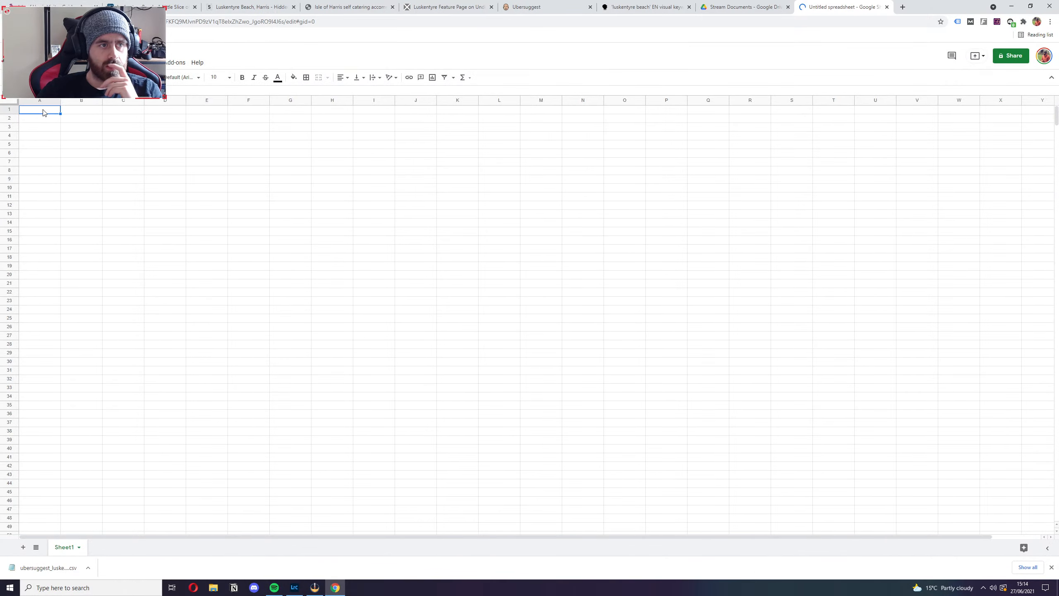
text(S)
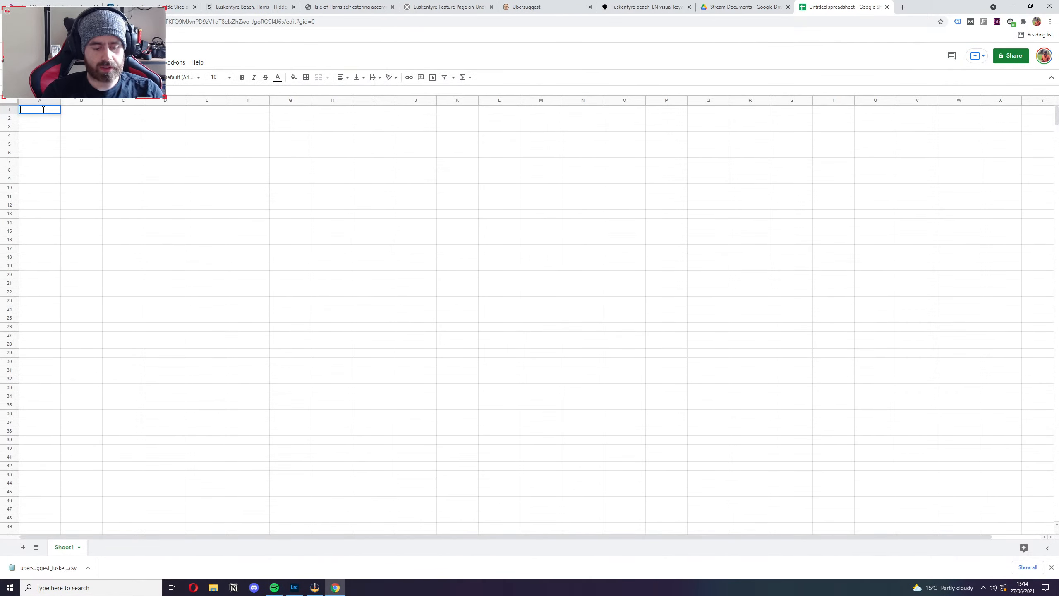
text(Potential Keywords)
click(77, 109)
text(Monthly search volume)
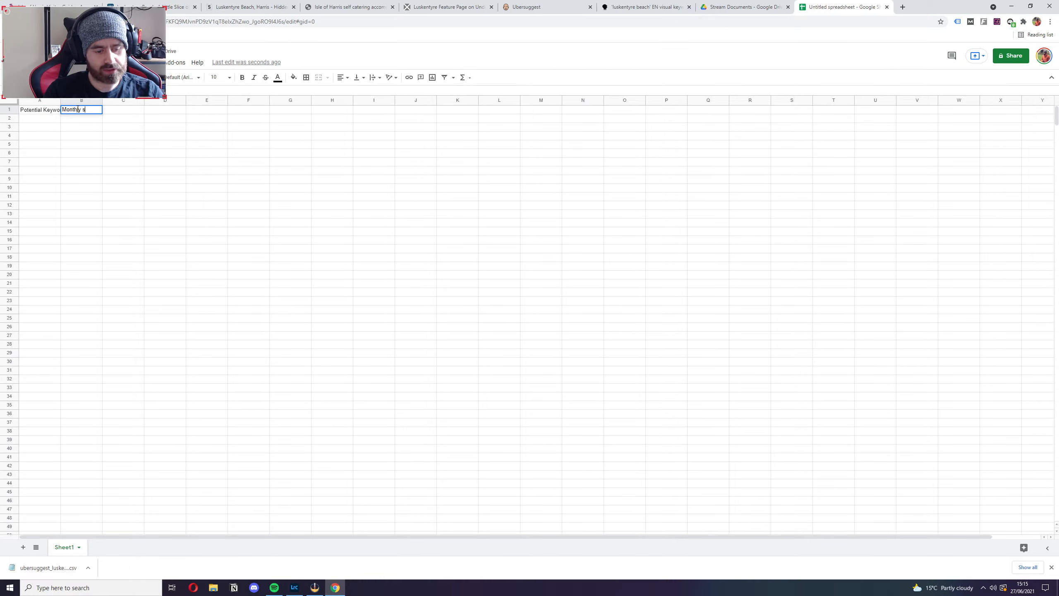
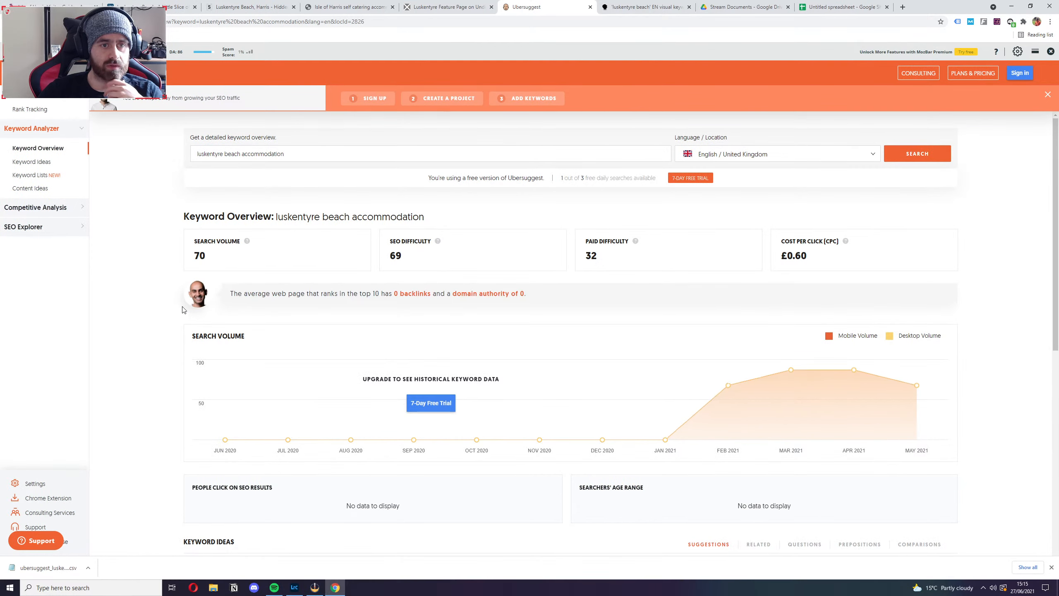
Search Ubersuggest for the keyword "luskentyre beach" and open the full list of keyword ideas.
drag(241, 151, 288, 154)
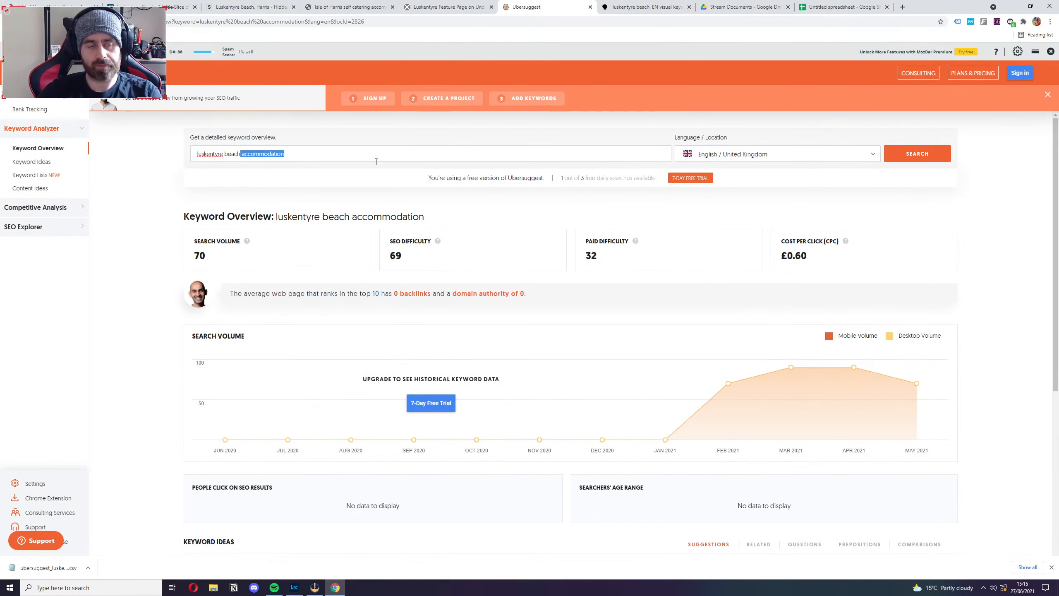
key(BackSpace)
key(Return)
scroll(287, 289, down, 6)
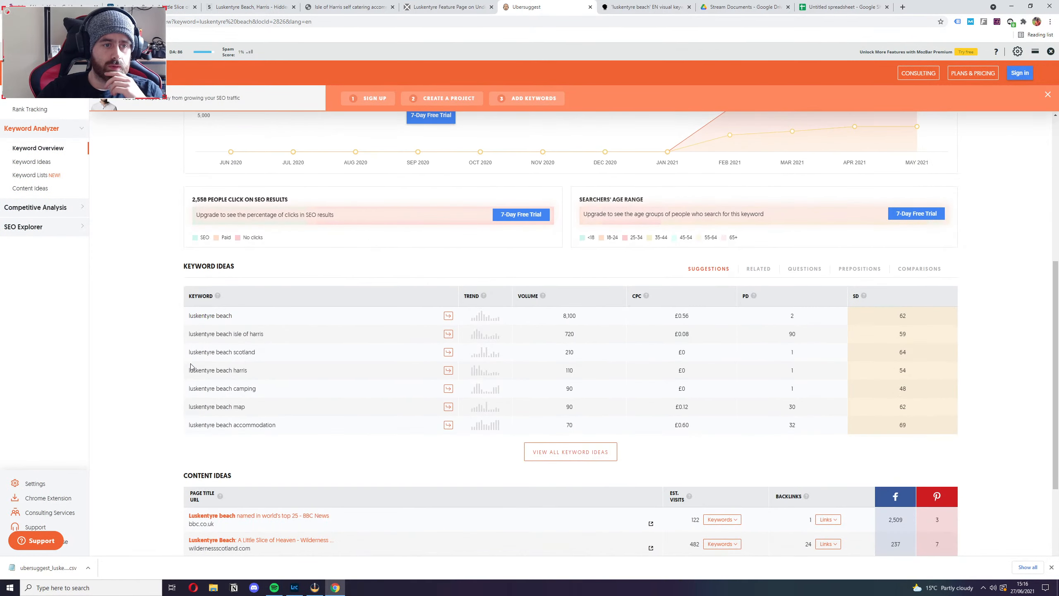
click(542, 452)
Export all keyword suggestions for "luskentyre beach" to a CSV file.
click(227, 259)
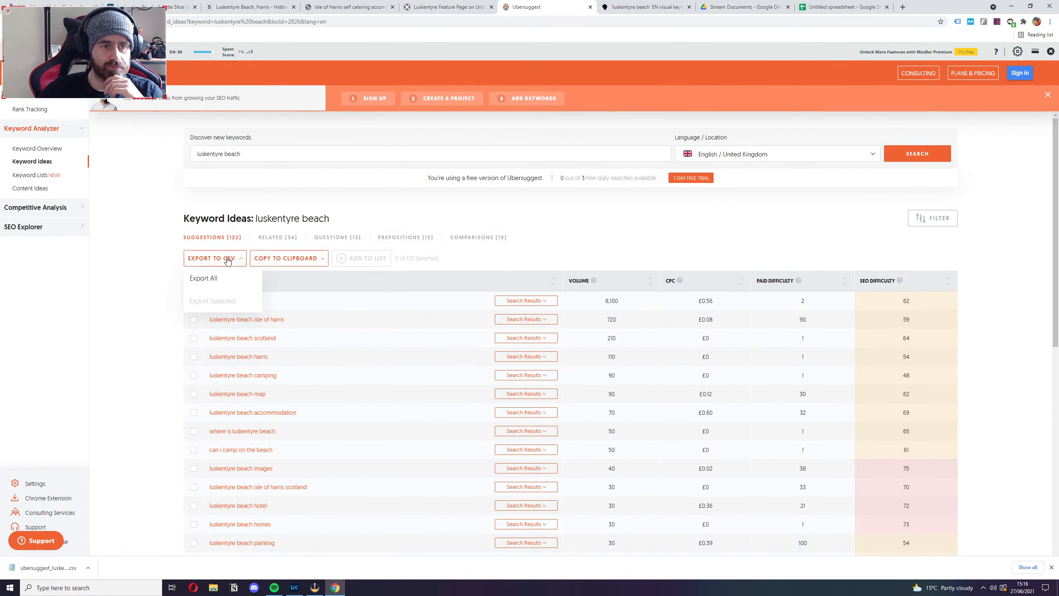
click(195, 280)
click(483, 345)
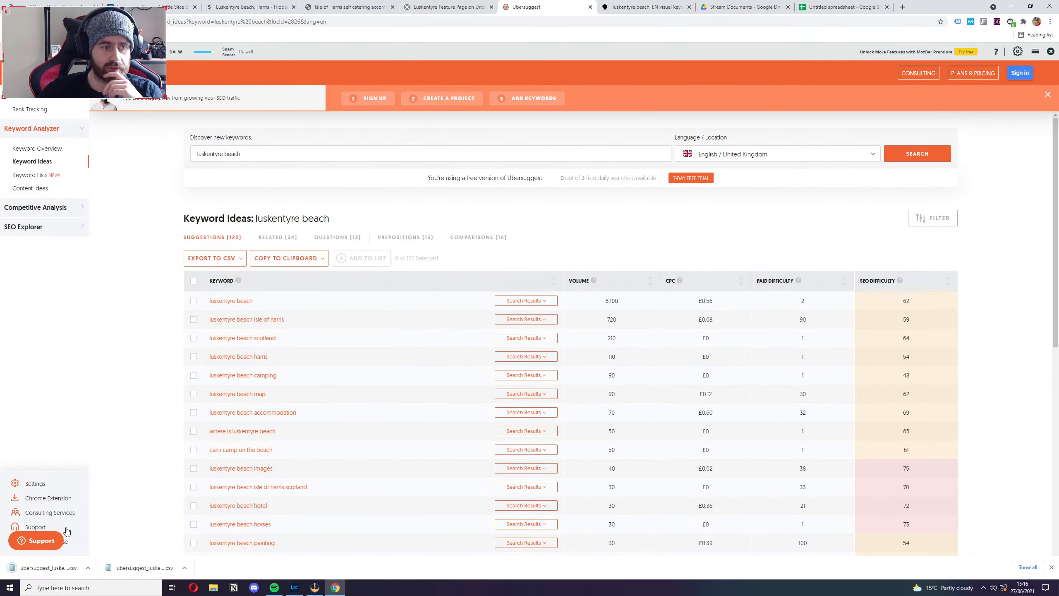
click(89, 567)
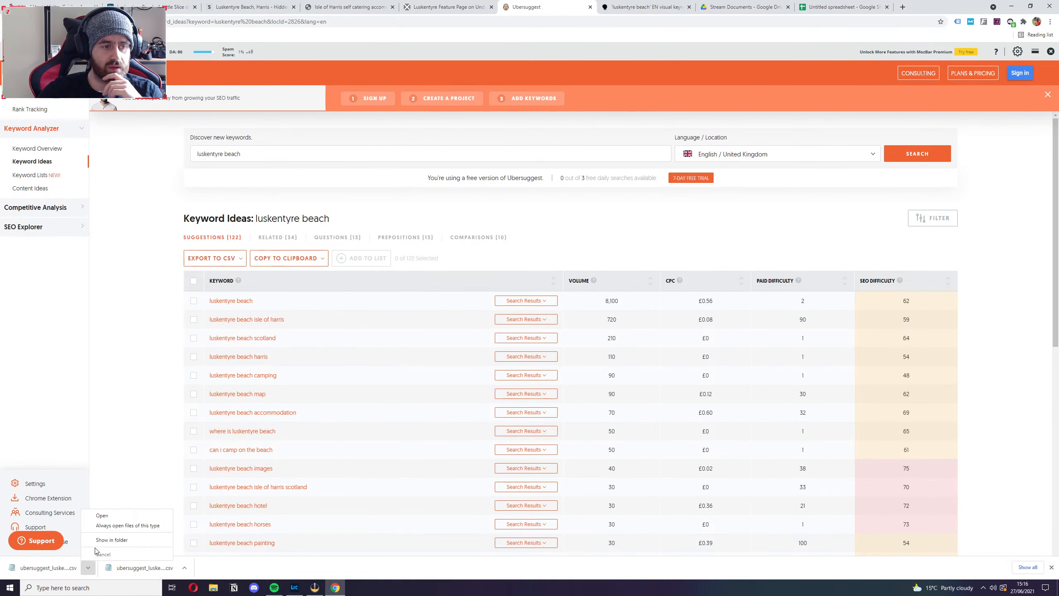
click(147, 386)
Switch to the Google Sheets spreadsheet, add a new sheet and import ubersuggest_luskentyre_beach (1).csv with the Replace current sheet option.
click(840, 7)
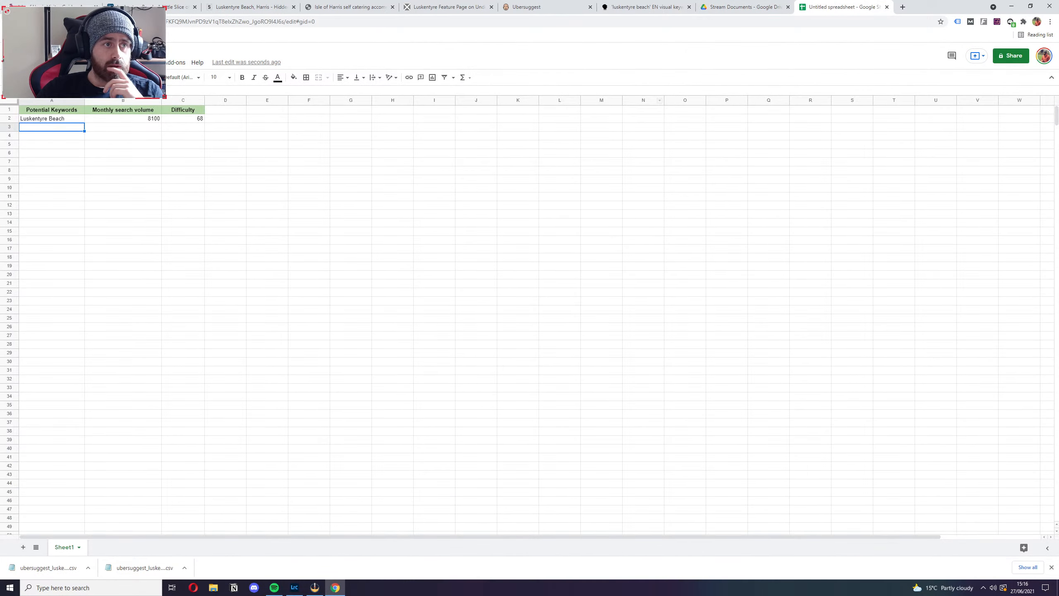
click(22, 546)
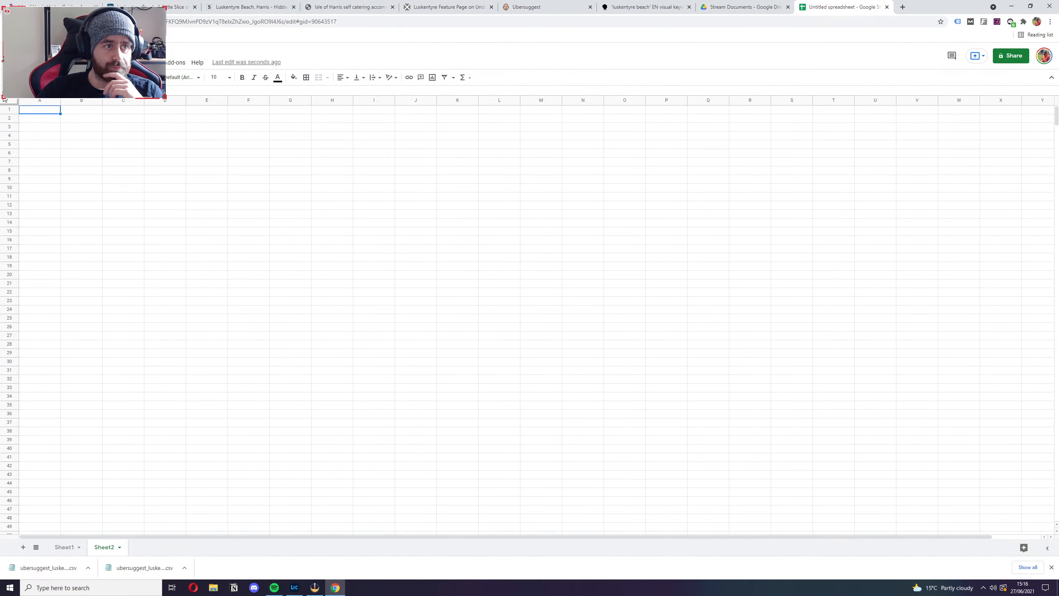
click(35, 62)
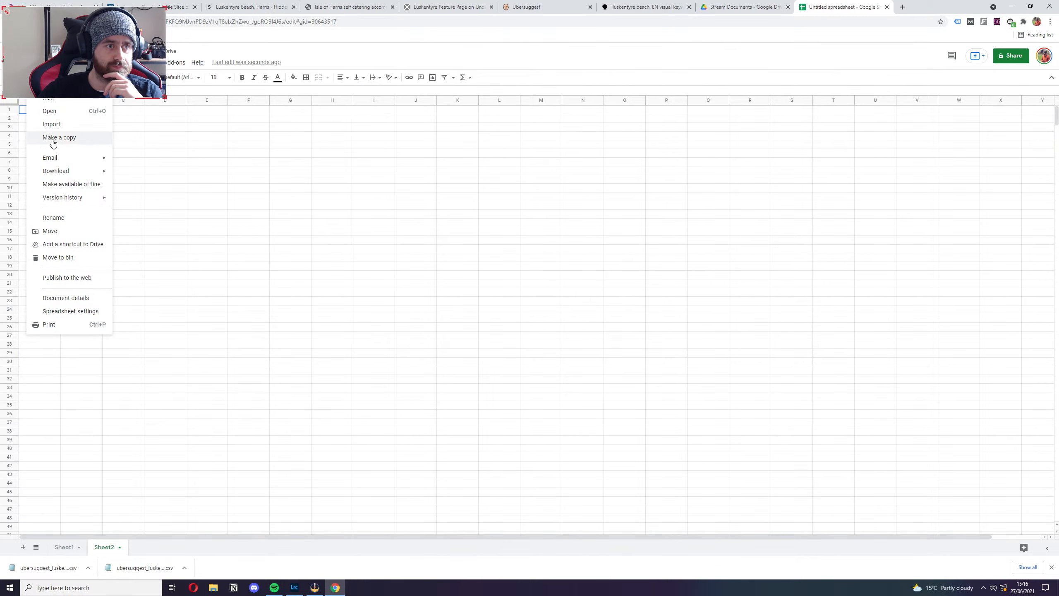
click(63, 123)
click(464, 199)
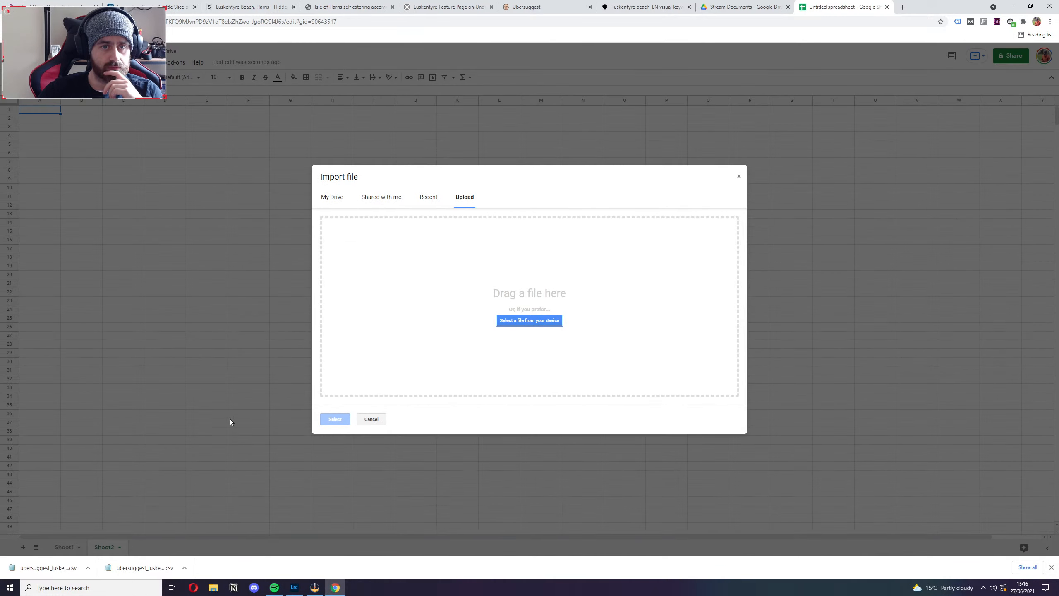
drag(69, 561, 470, 319)
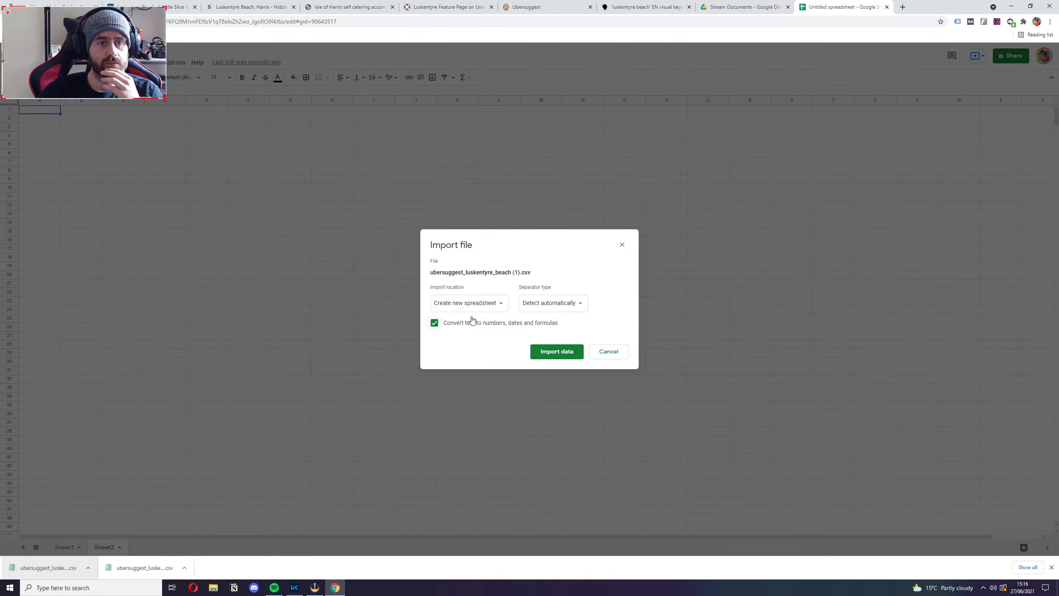
click(488, 305)
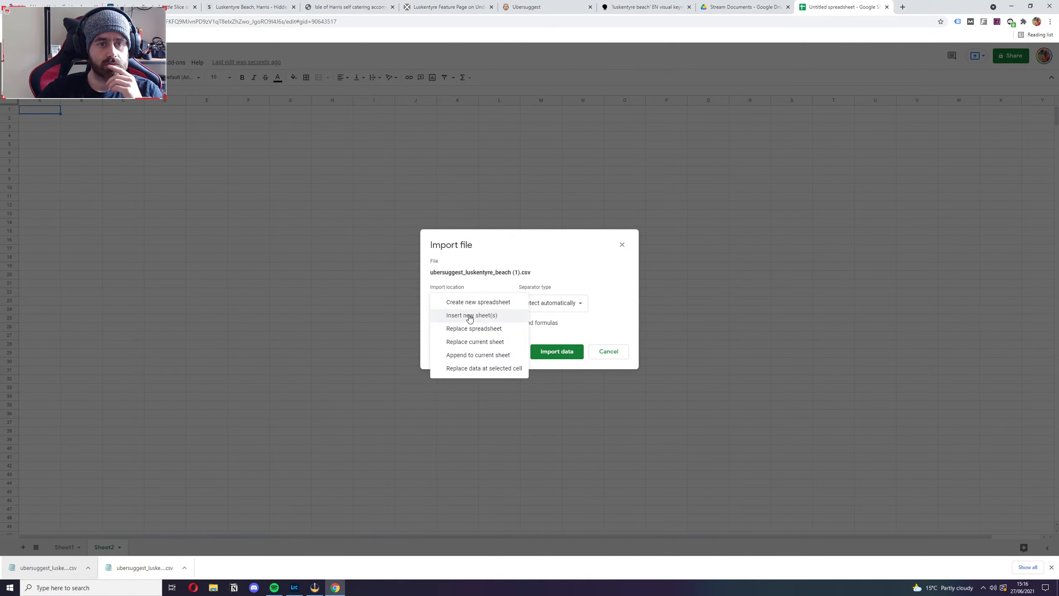
click(475, 342)
click(556, 351)
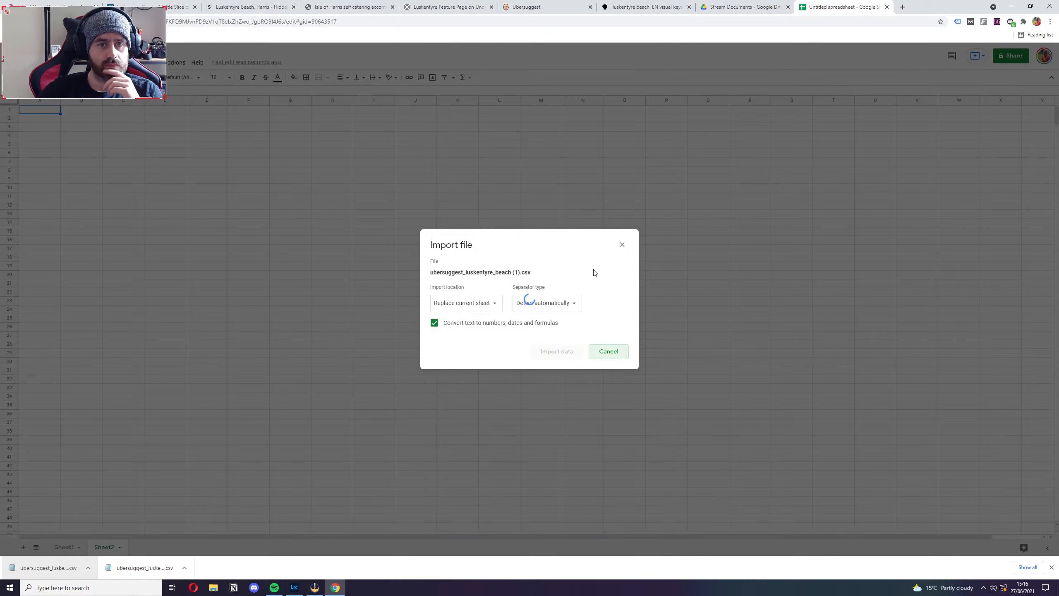
click(334, 396)
Delete the numbering column and the CPC and Paid Difficulty columns from the imported data in Sheet2.
drag(40, 100, 38, 178)
right_click(37, 100)
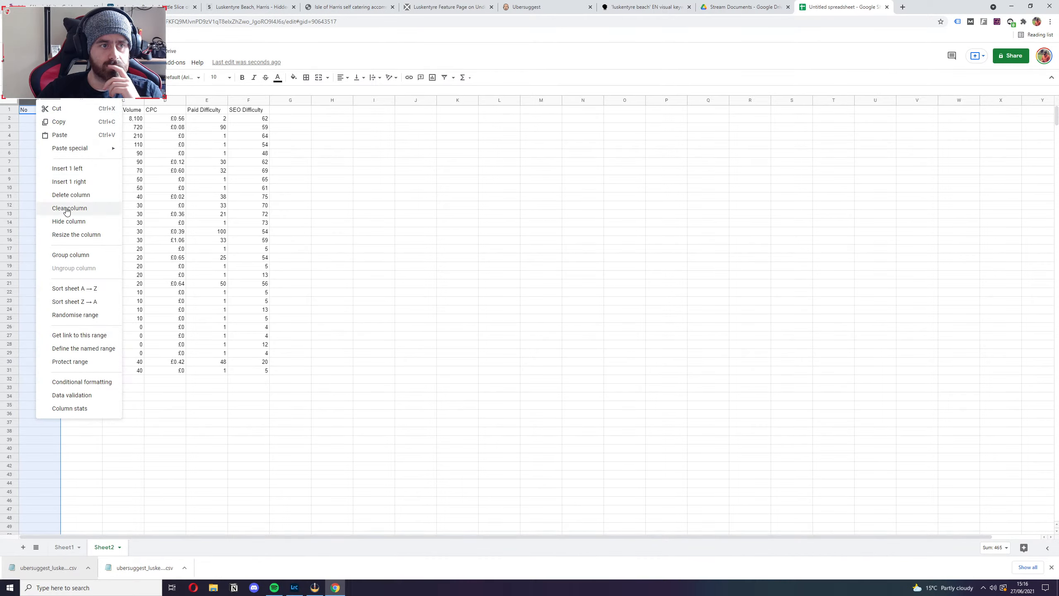
click(71, 195)
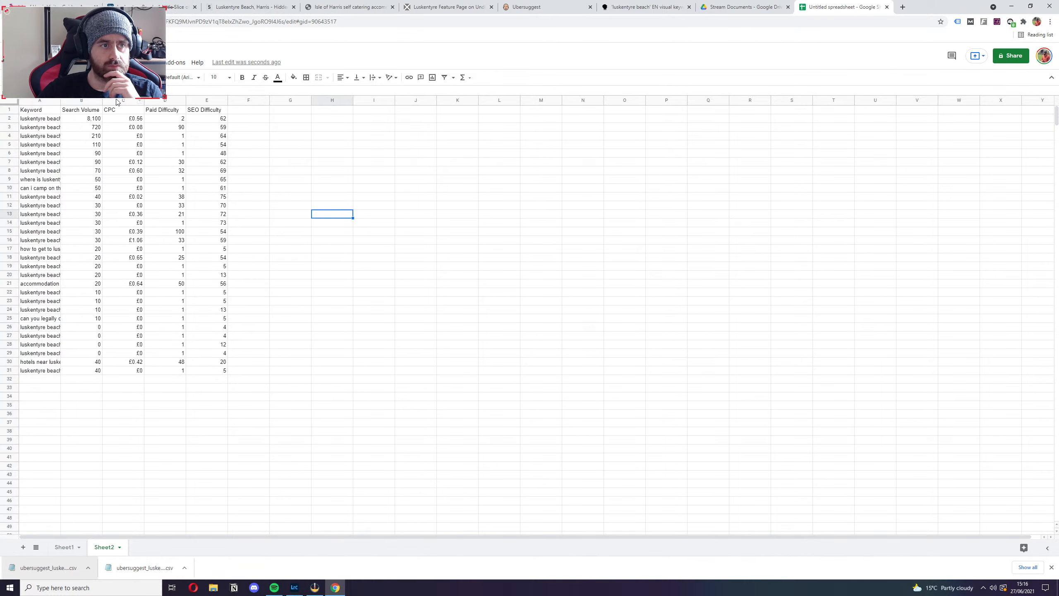
drag(123, 101, 163, 99)
right_click(163, 100)
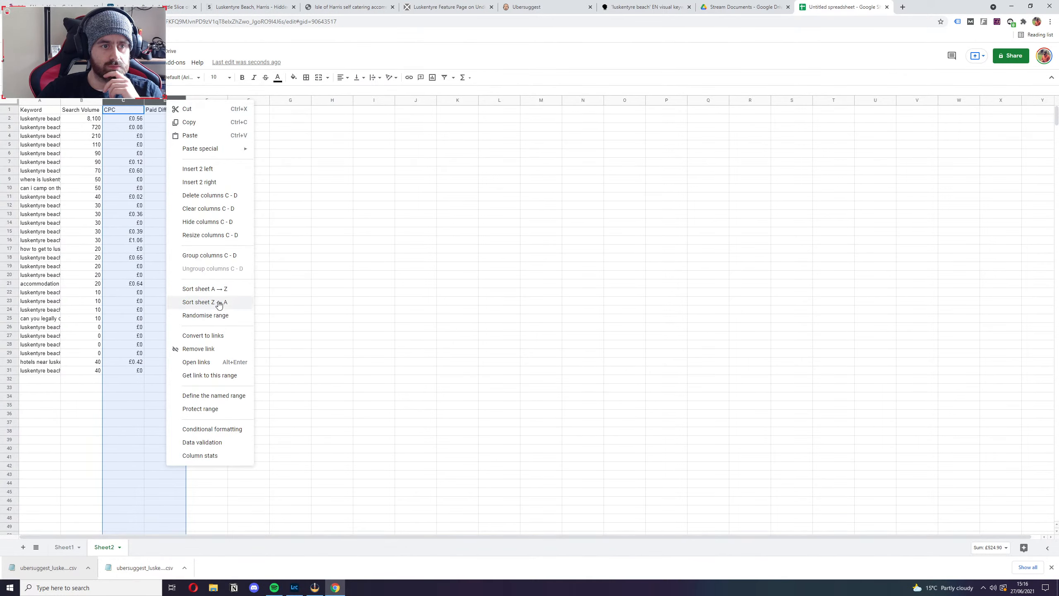
click(201, 195)
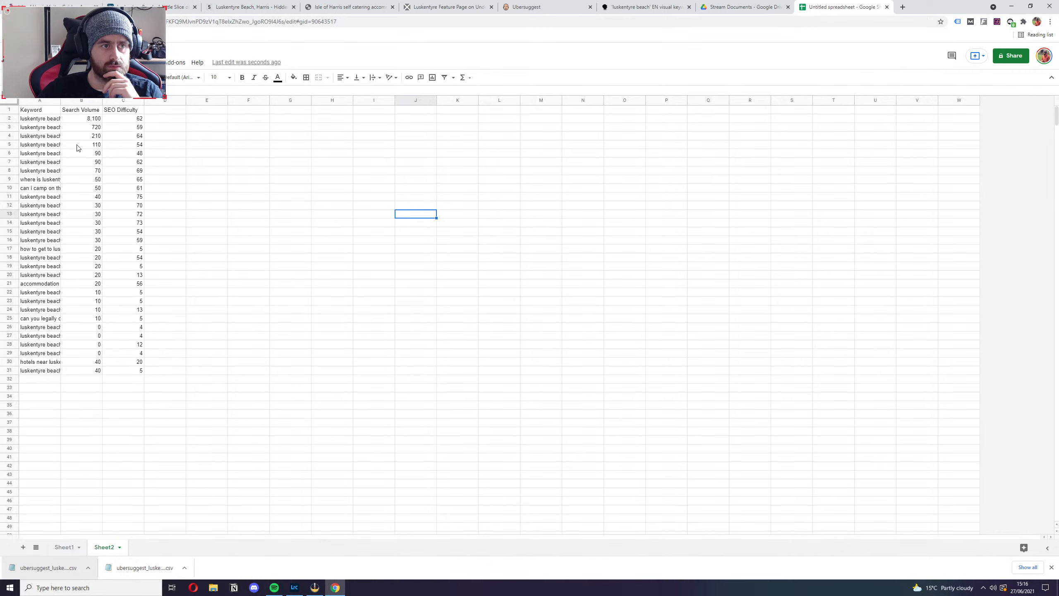
Copy the keyword, search volume and SEO difficulty data without headers from Sheet2 into Sheet1 starting at cell A3.
drag(33, 120, 134, 371)
key(ctrl+c)
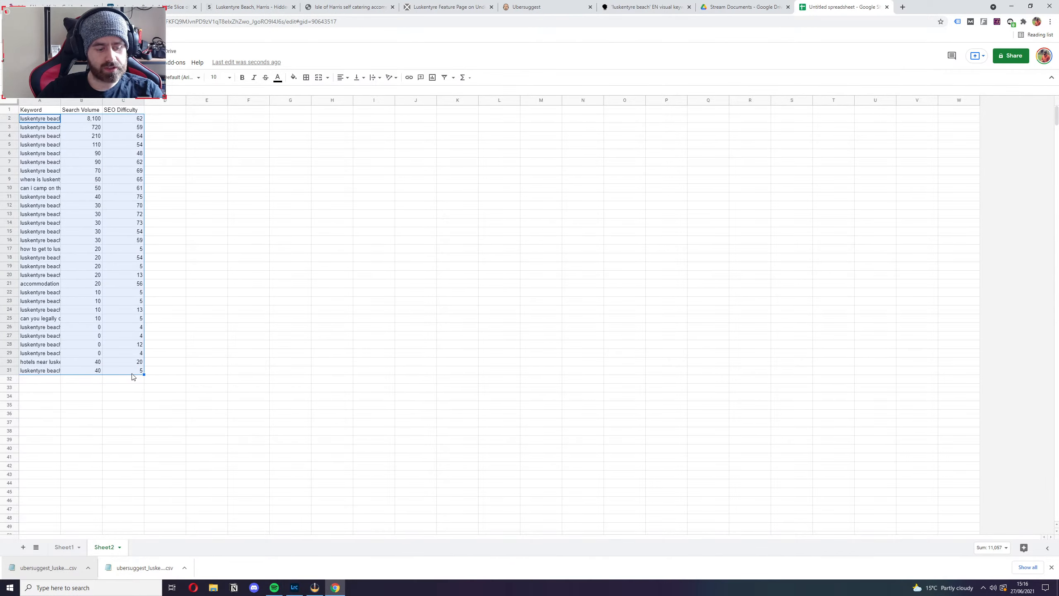
click(64, 546)
click(53, 127)
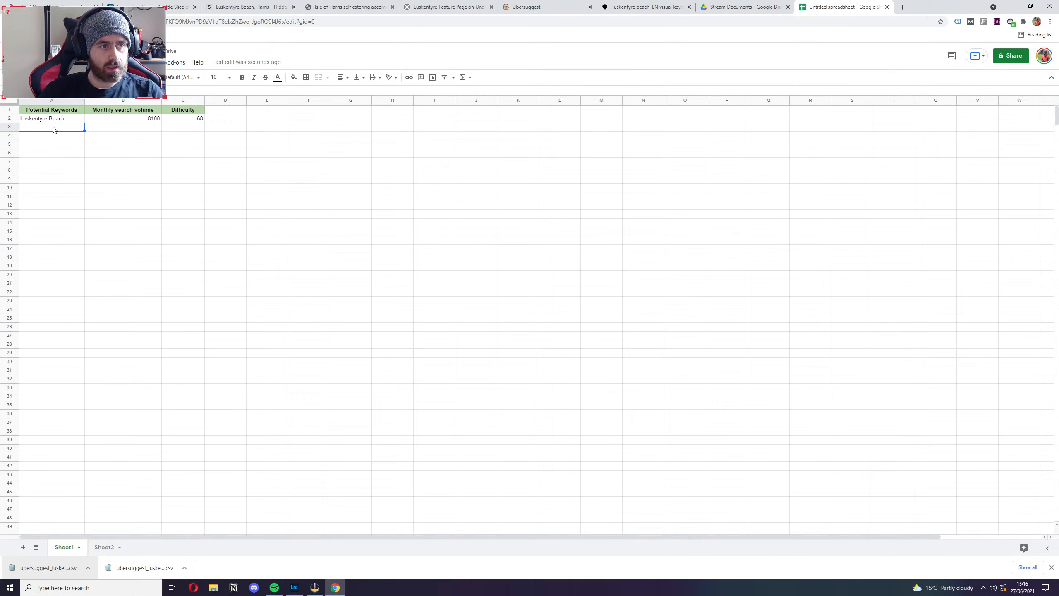
key(ctrl+v)
click(367, 310)
Clear the duplicate "Luskentyre Beach" entry in row 2 of Sheet1 and delete that row.
click(69, 121)
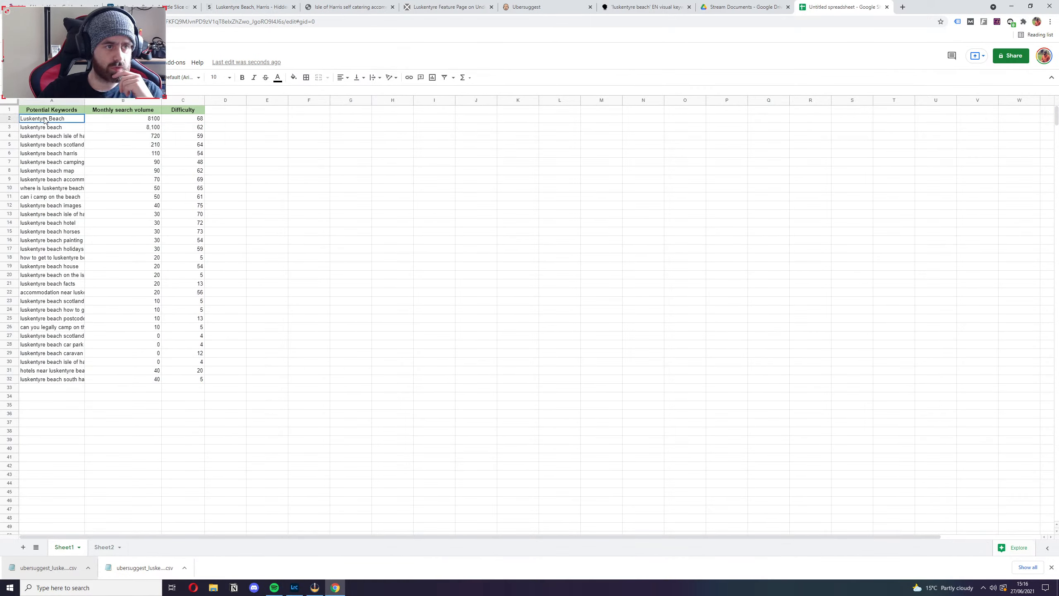
drag(69, 121, 182, 123)
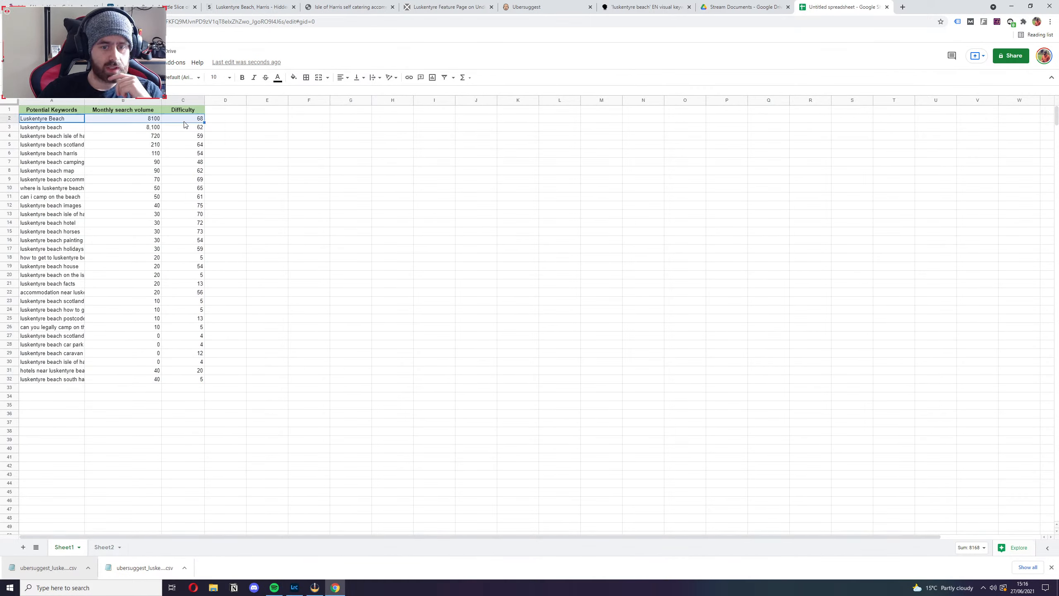
key(Delete)
right_click(9, 118)
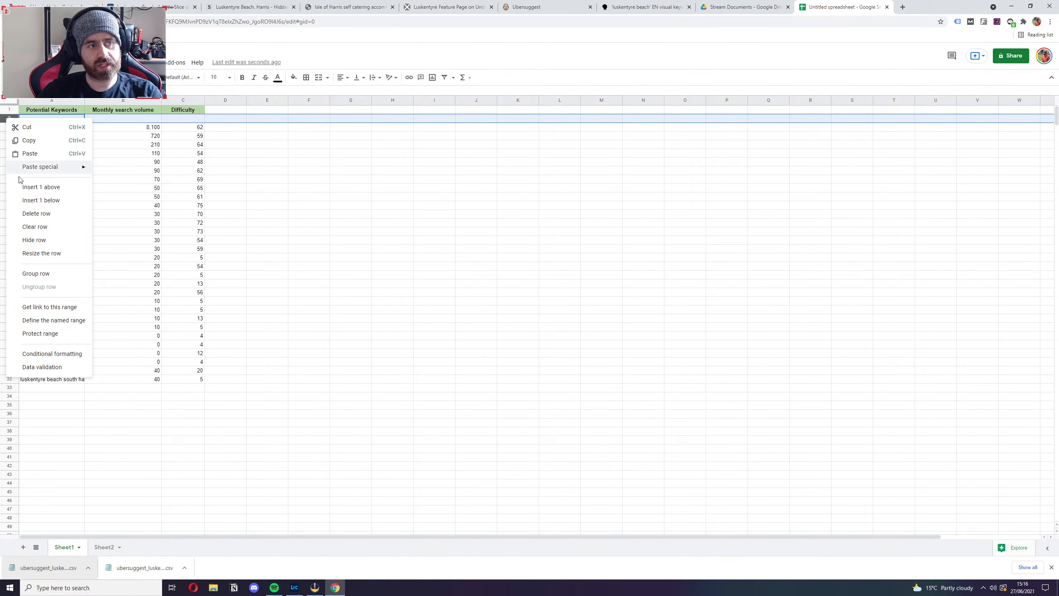
click(42, 214)
click(304, 189)
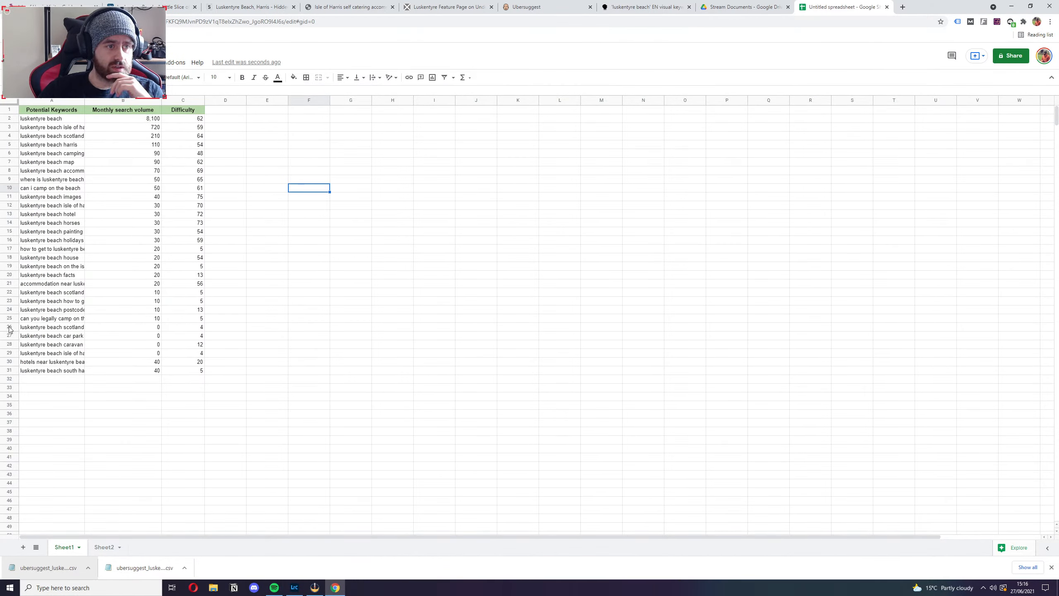
Delete rows 26 to 29 holding the zero-volume keywords and widen the Potential Keywords column to fit its text.
drag(8, 327, 9, 353)
right_click(9, 353)
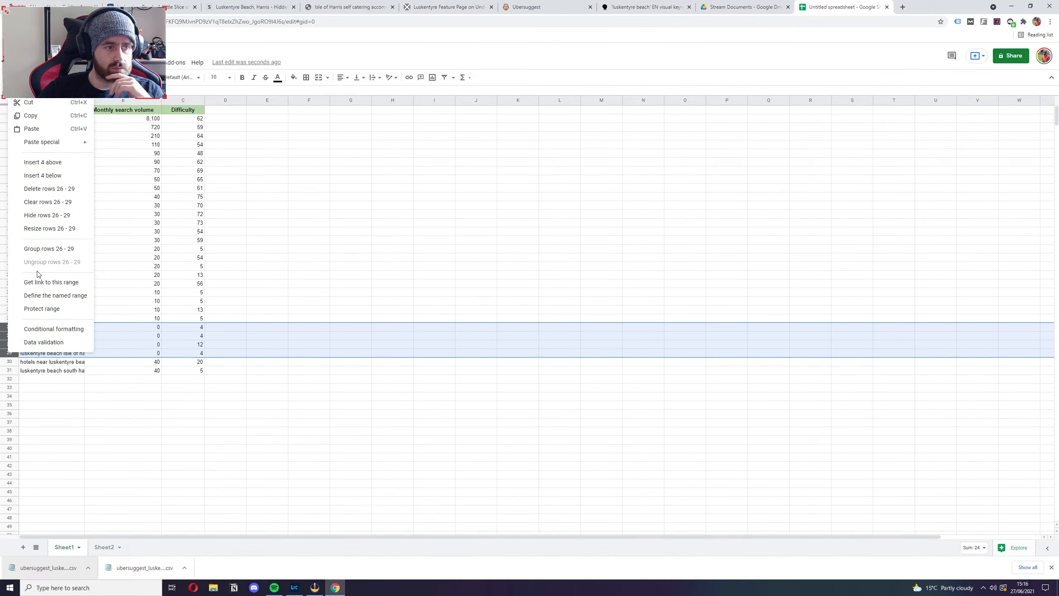
click(62, 189)
click(392, 309)
click(144, 398)
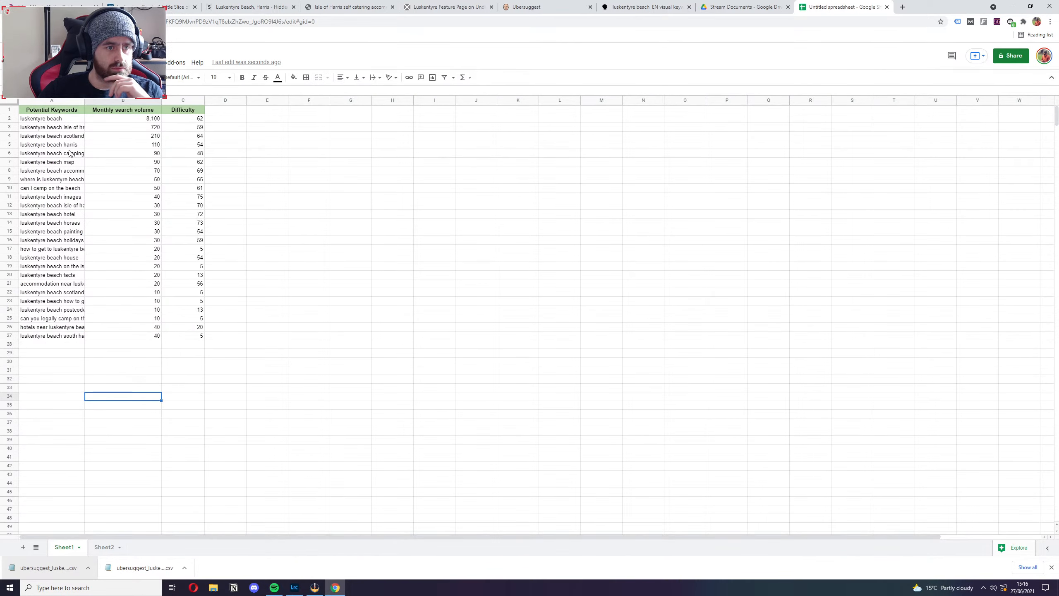
drag(84, 100, 211, 100)
click(421, 265)
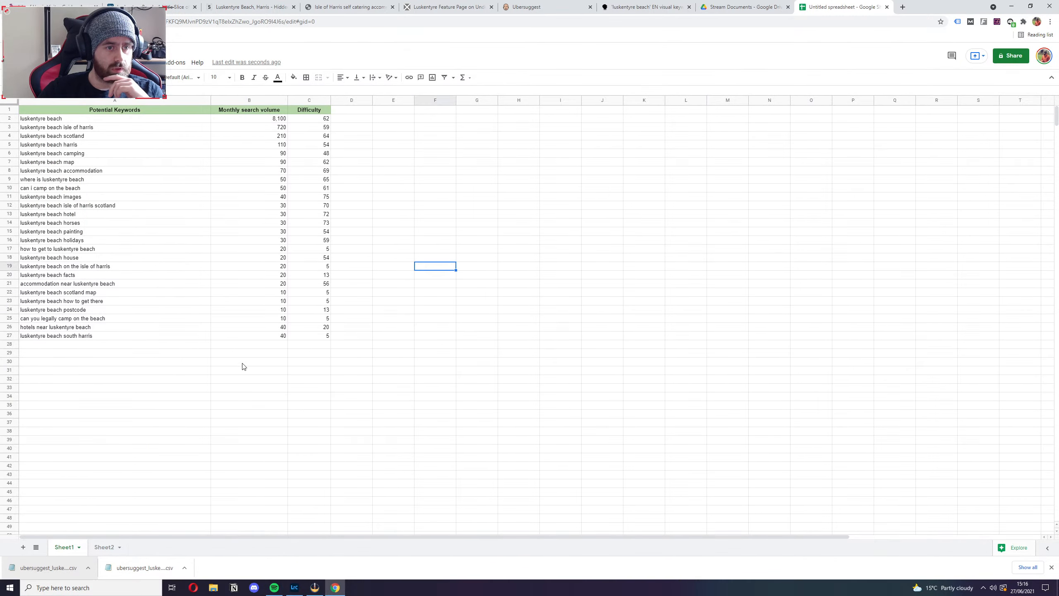
Enter the label "Total search volumne" in cell B30 and move it to cell A30.
click(244, 362)
text(Total)
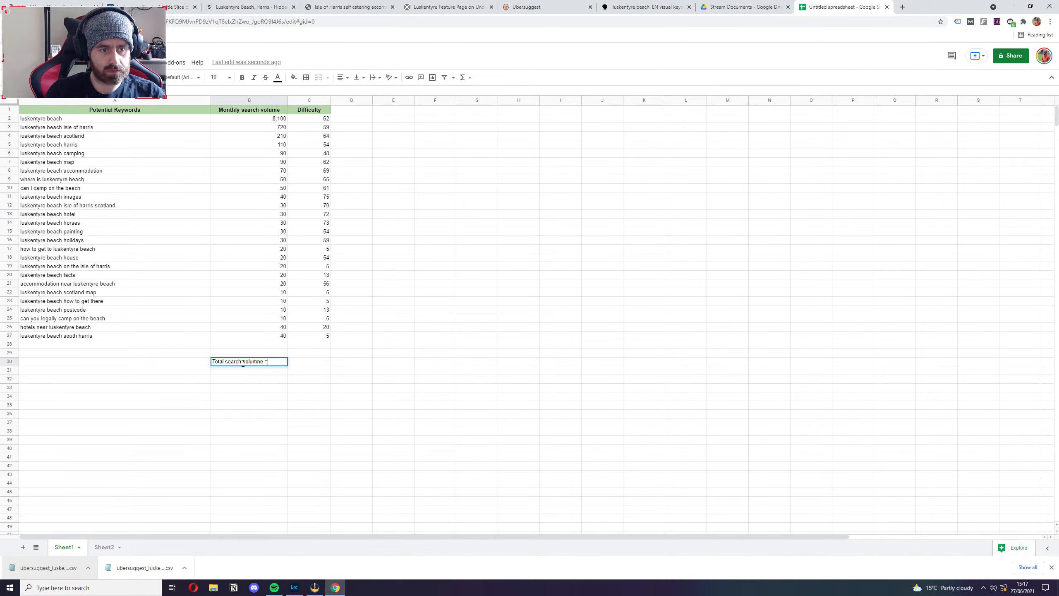
text(search volumne)
key(Return)
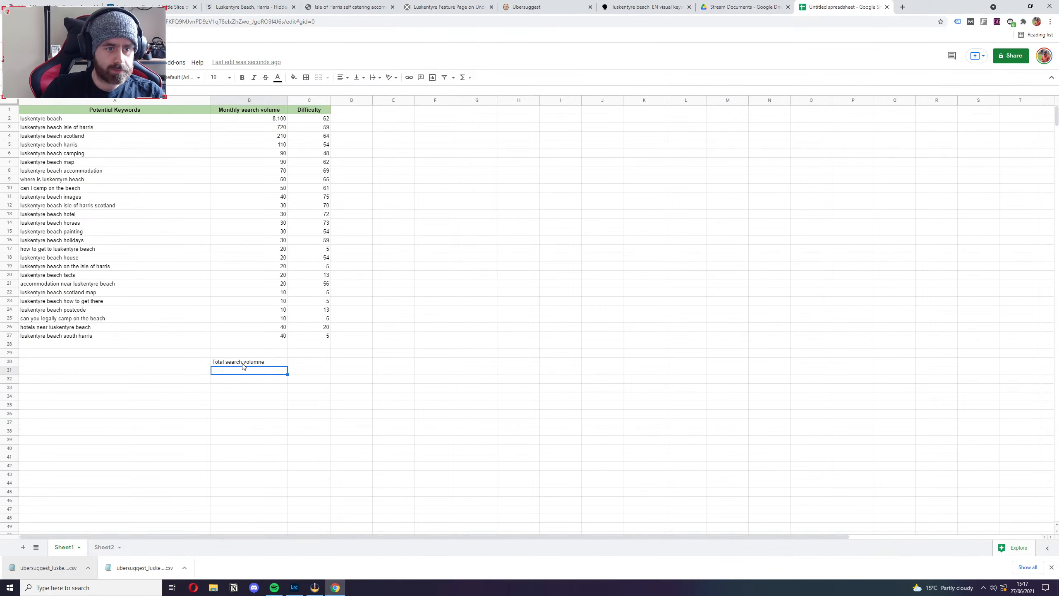
click(241, 364)
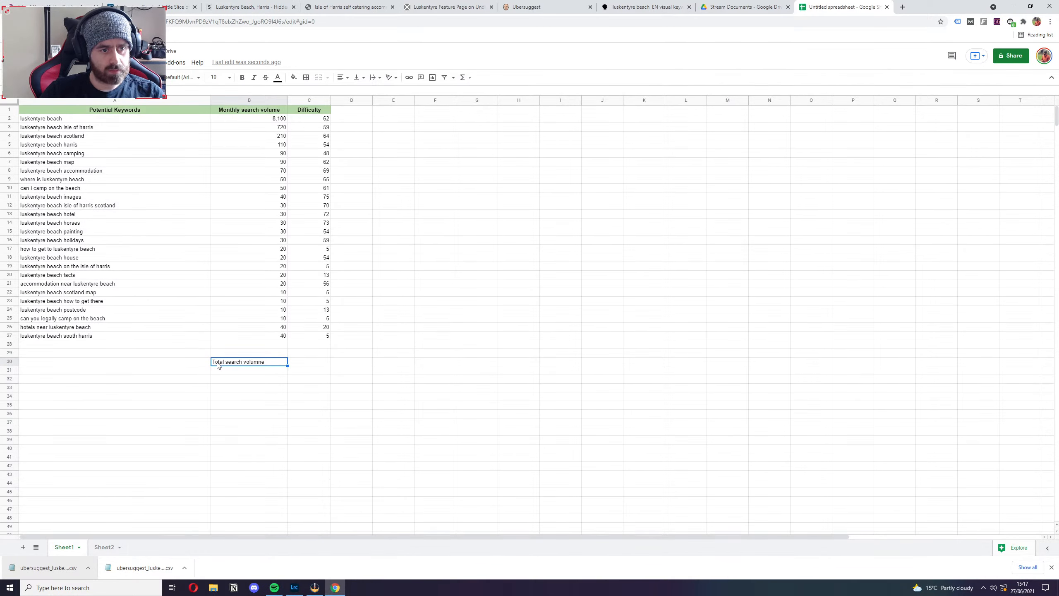
key(ctrl+a)
click(246, 377)
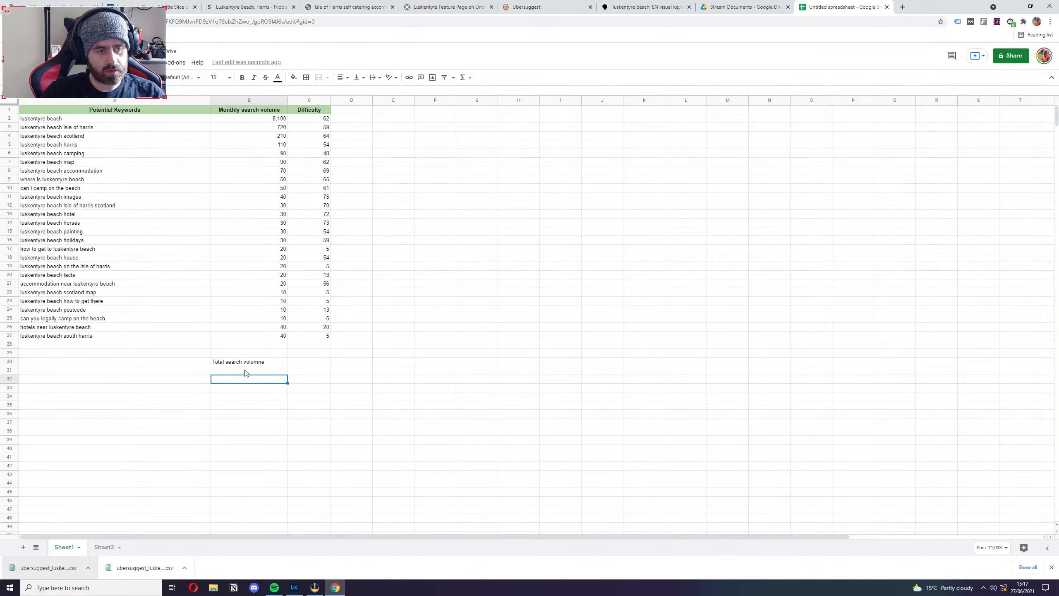
click(233, 364)
click(170, 363)
key(ctrl+v)
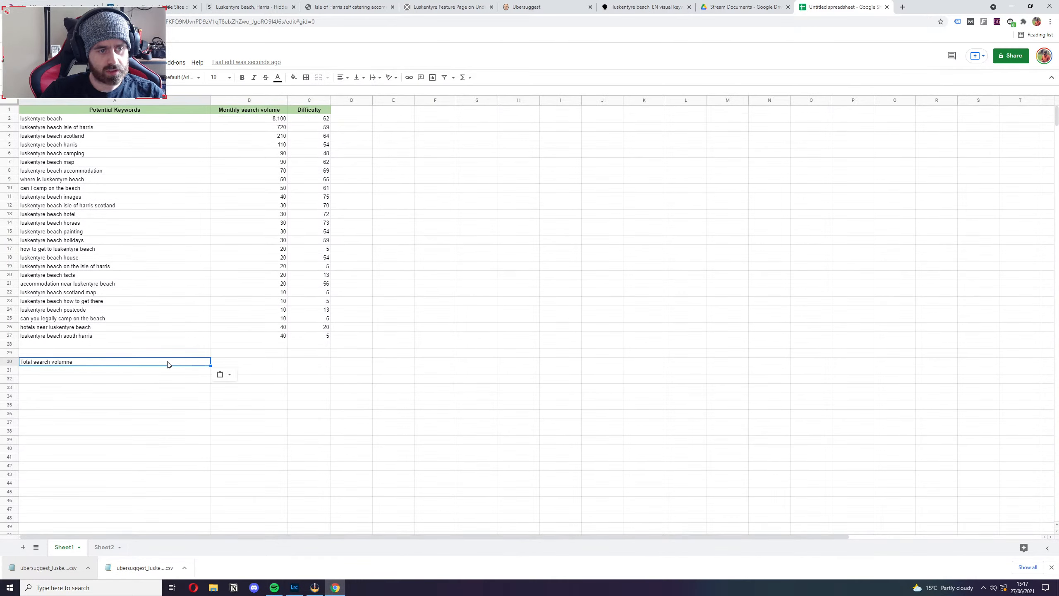
Sum the monthly search volumes in B2:B27 with a SUM formula in cell B30.
click(253, 362)
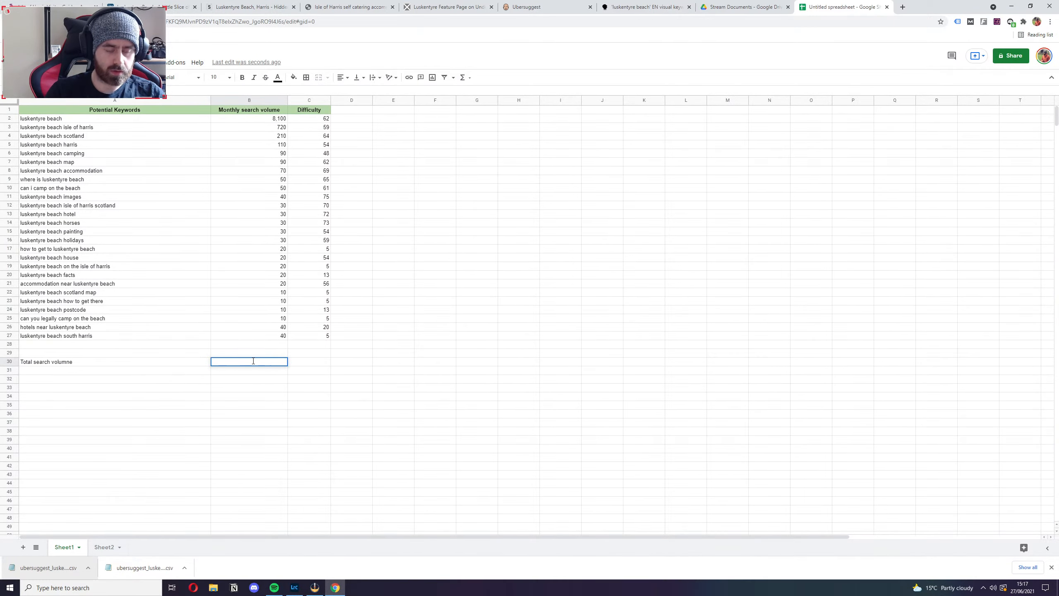
text(=SUM)
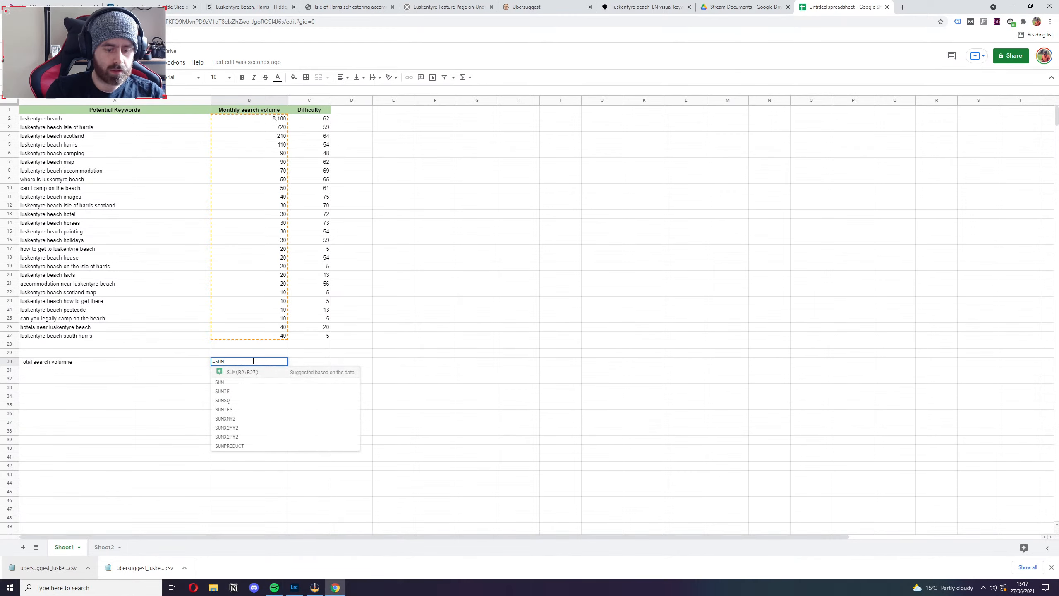
text(()
drag(251, 119, 276, 338)
key(Return)
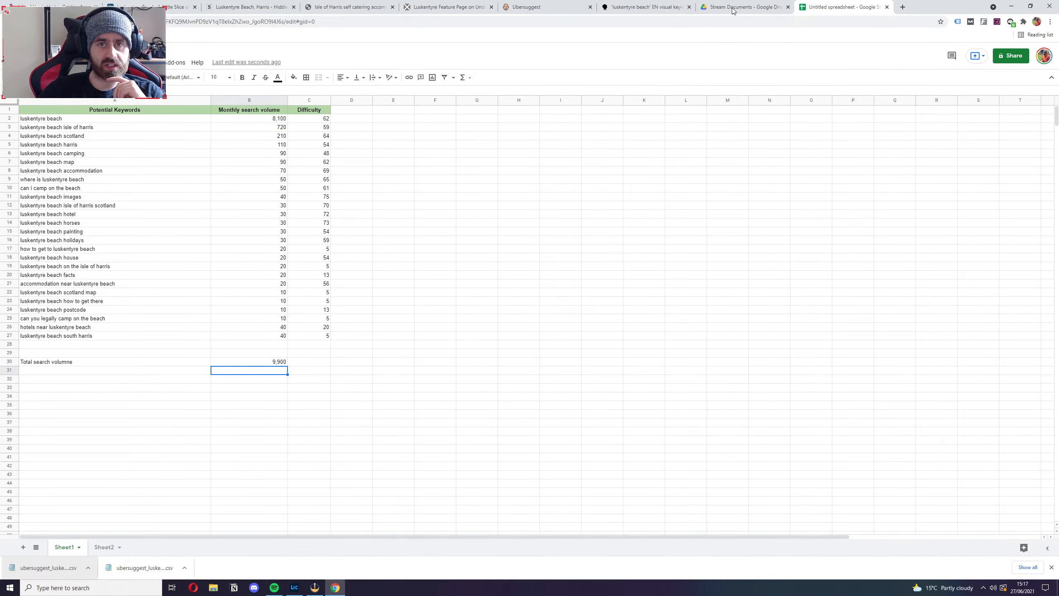
click(642, 7)
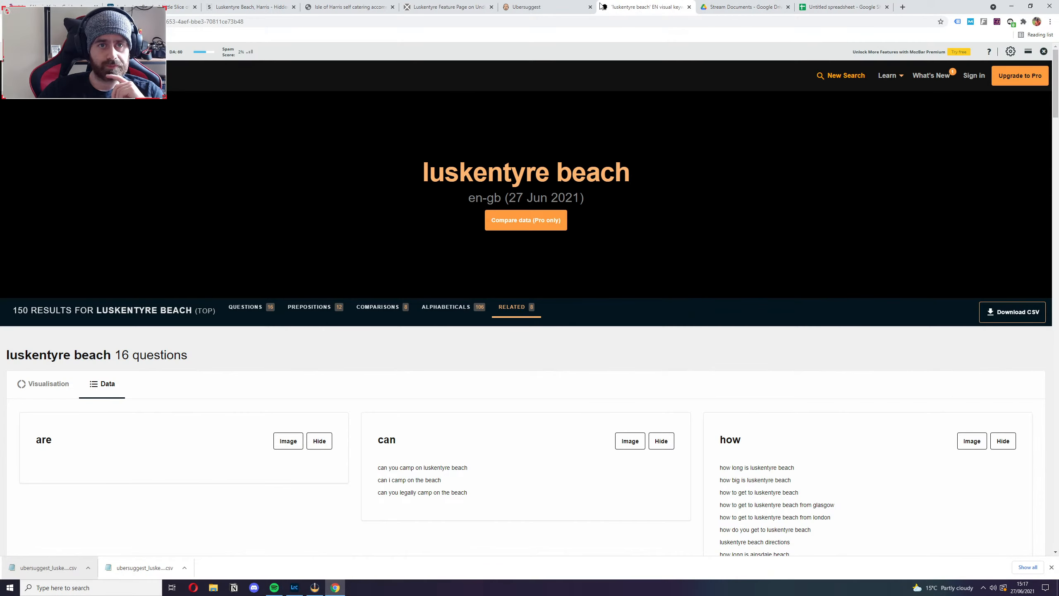
click(838, 6)
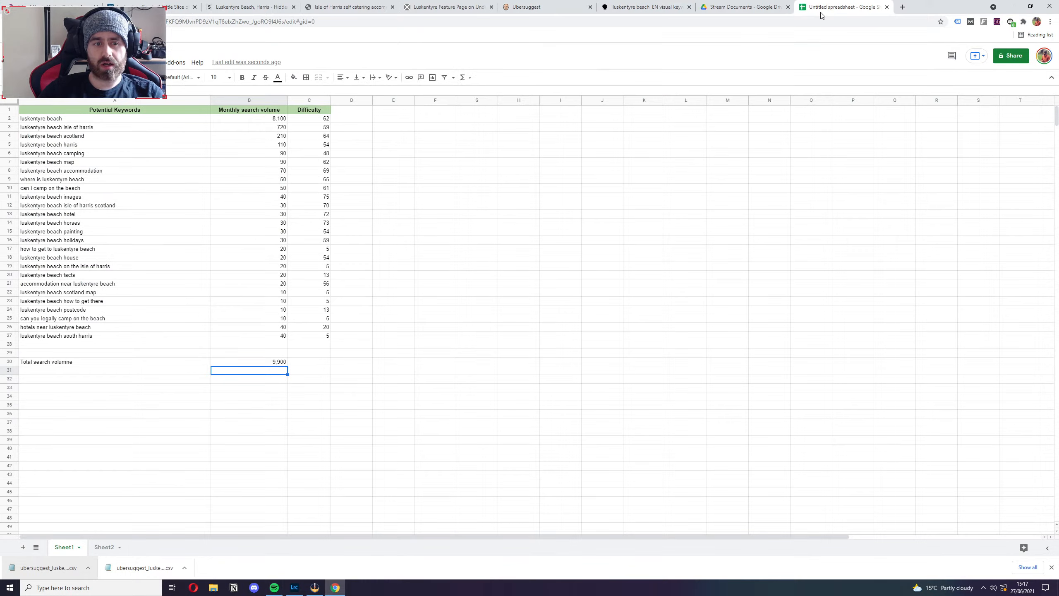
Switch to the VisitScotland Luskentyre Sands page and load google.co.uk in its place.
click(465, 223)
click(348, 7)
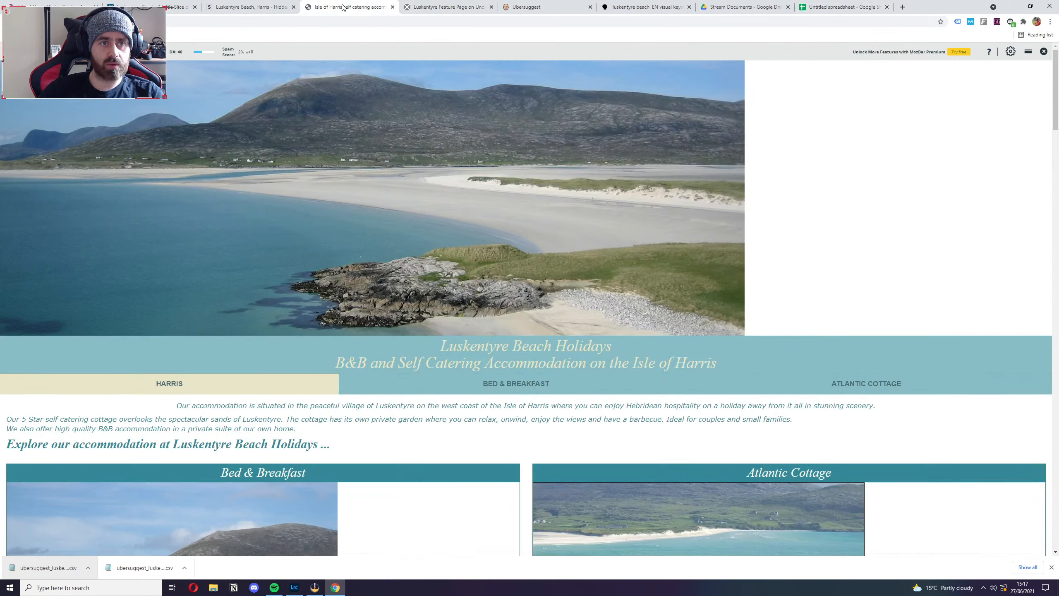
click(250, 7)
click(152, 7)
click(46, 5)
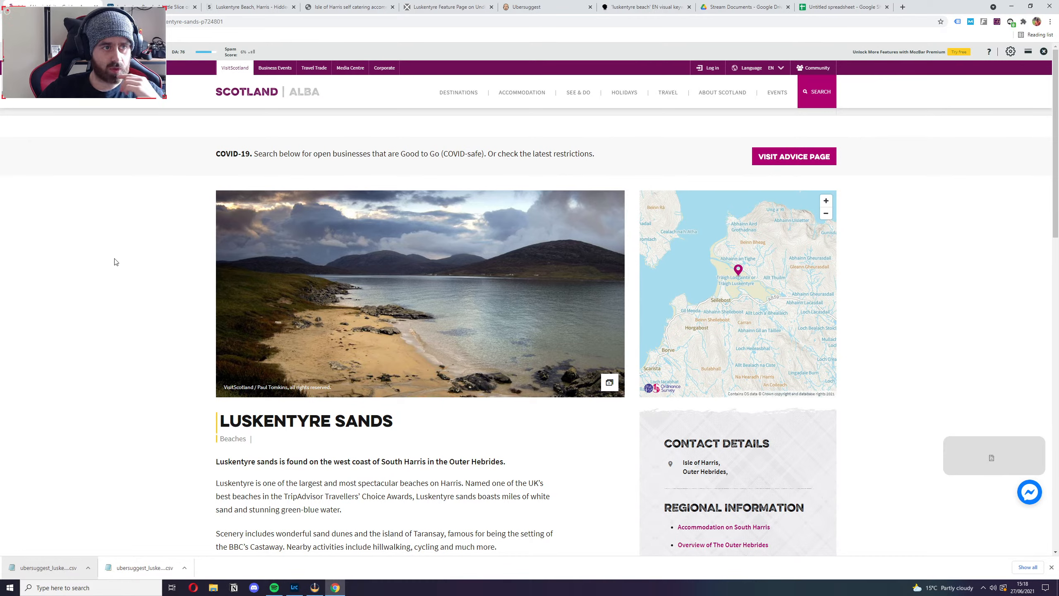
click(134, 22)
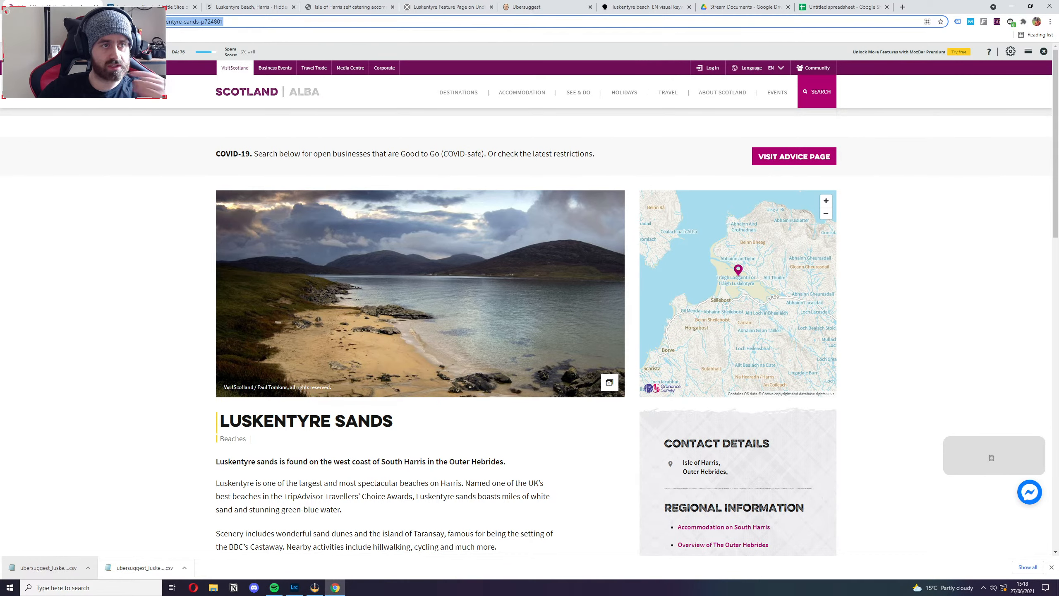
text(google.co.)
key(Return)
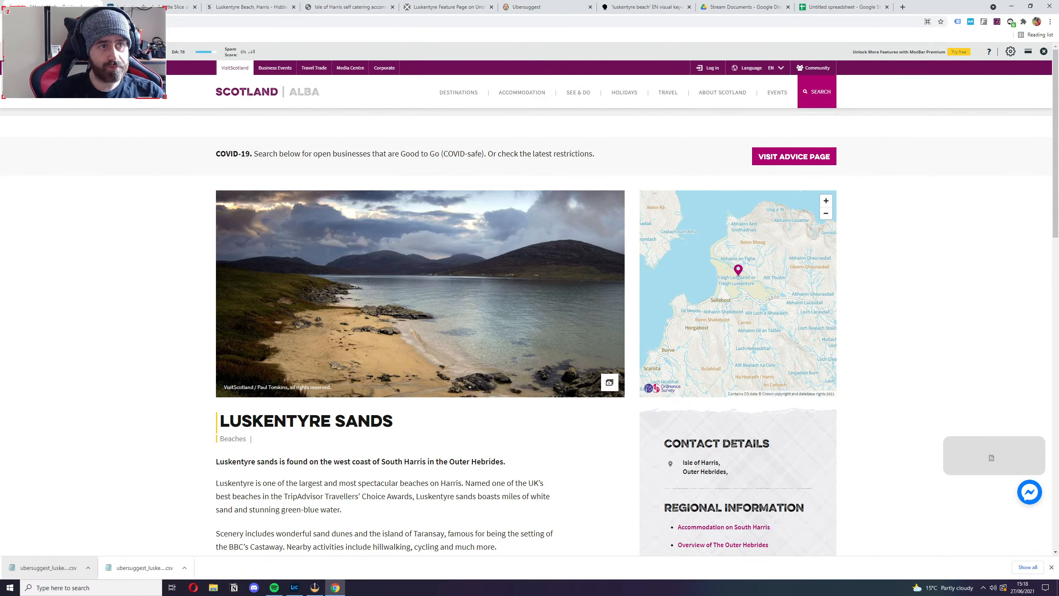
Search Google for "luskentyre beach scotland".
text(luskenture beac)
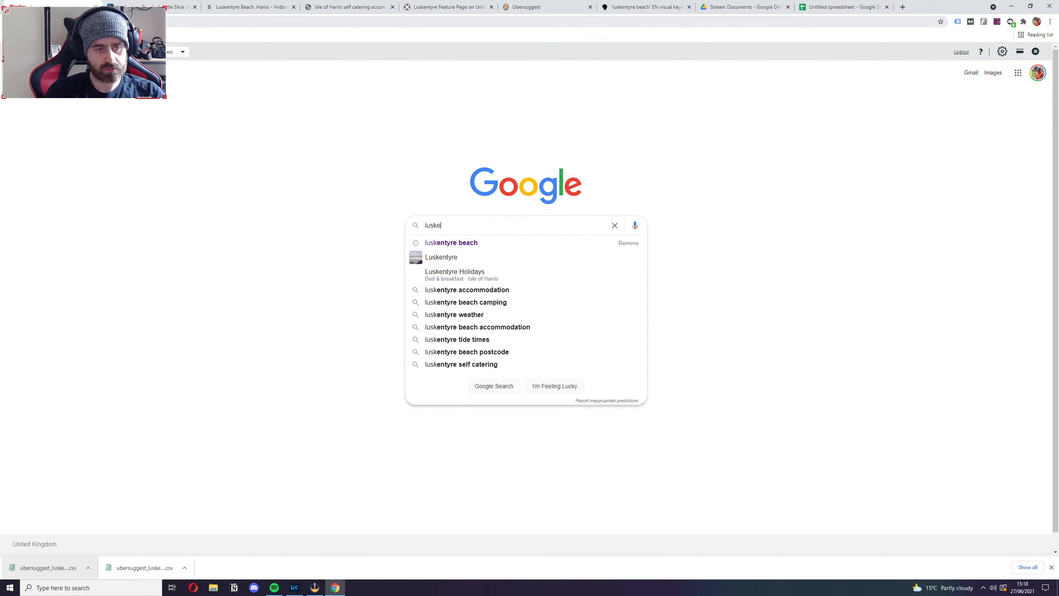
key(BackSpace)
key(BackSpace)
key(BackSpace)
key(BackSpace)
key(BackSpace)
key(BackSpace)
key(BackSpace)
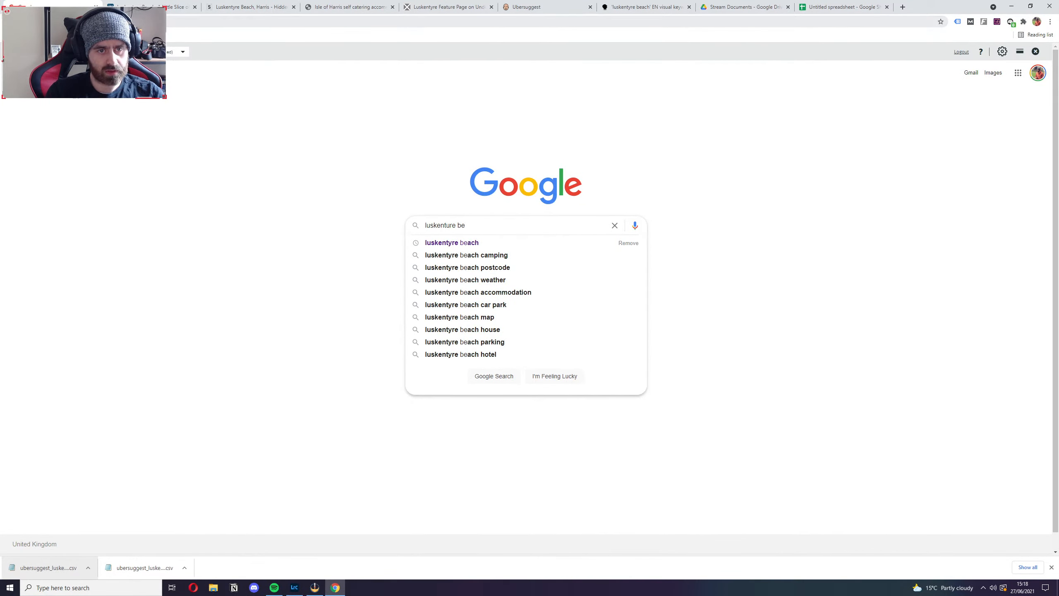
key(BackSpace)
text(yre beach scotland)
key(Return)
Go through the search results to page 3, checking the listings and related searches on each page.
scroll(239, 310, down, 15)
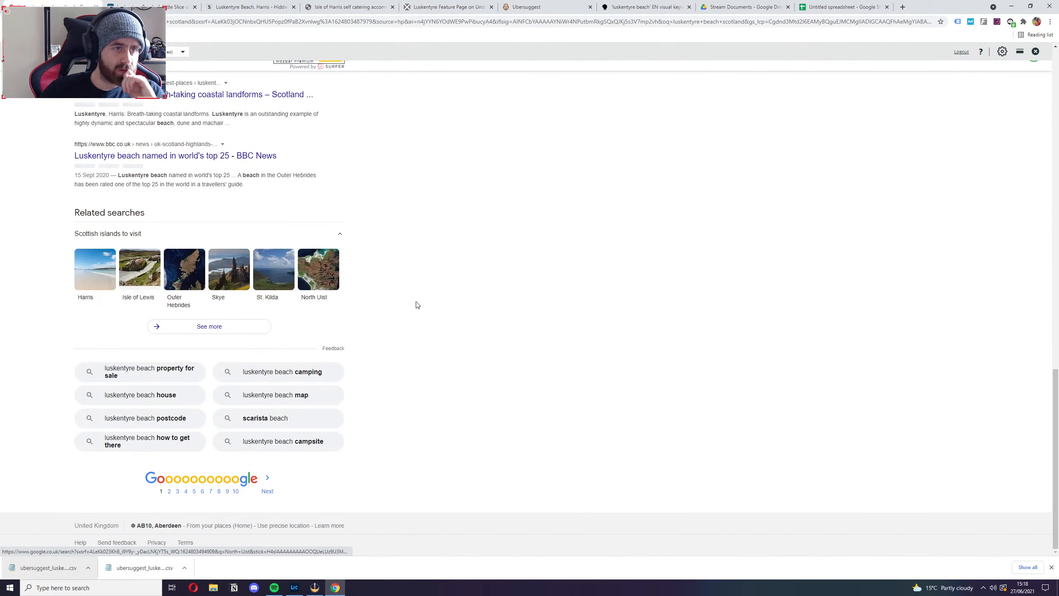
click(267, 491)
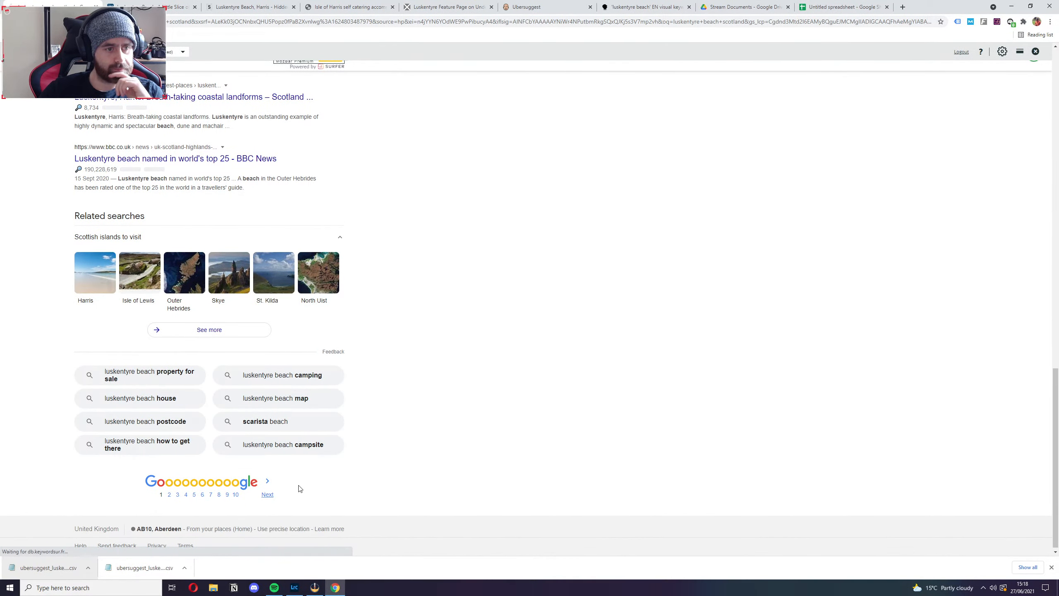
scroll(446, 342, down, 15)
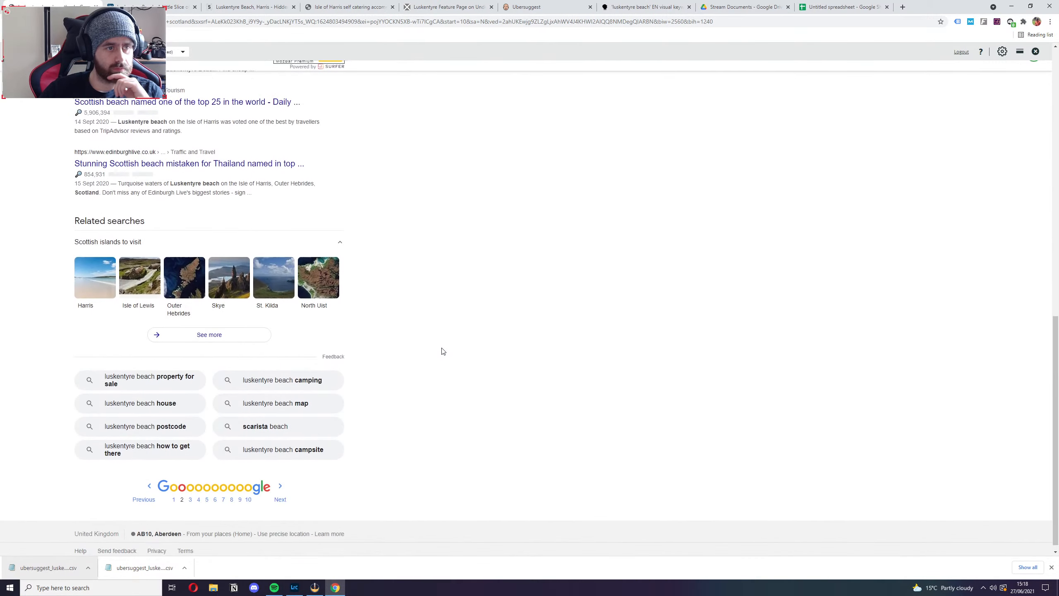
click(278, 484)
scroll(490, 337, down, 15)
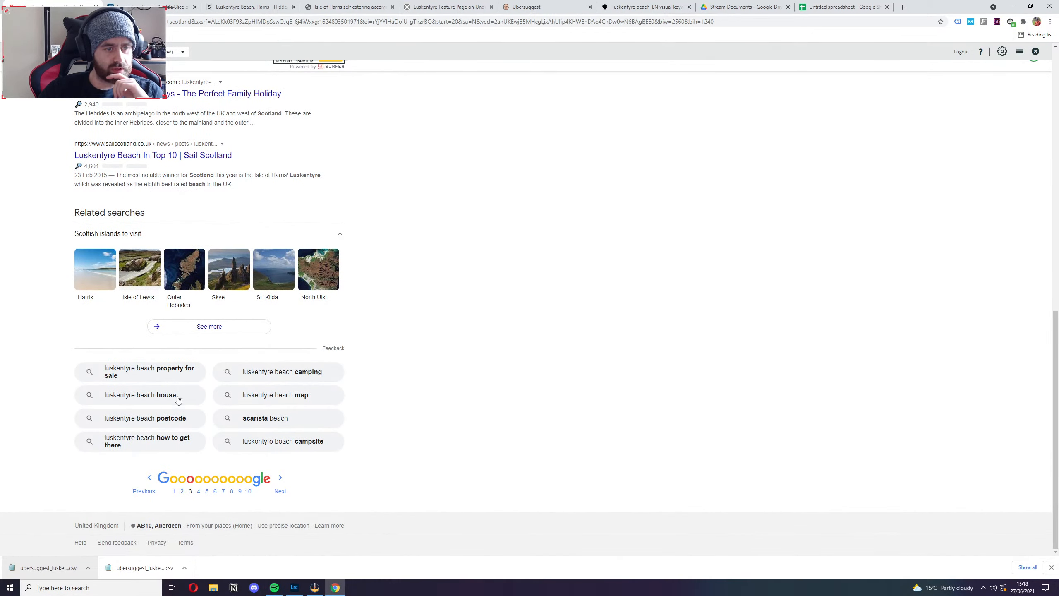
Review the Keyword Surfer keyword ideas beside the page 3 results and close the MozBar toolbar.
scroll(543, 375, up, 7)
scroll(543, 376, up, 6)
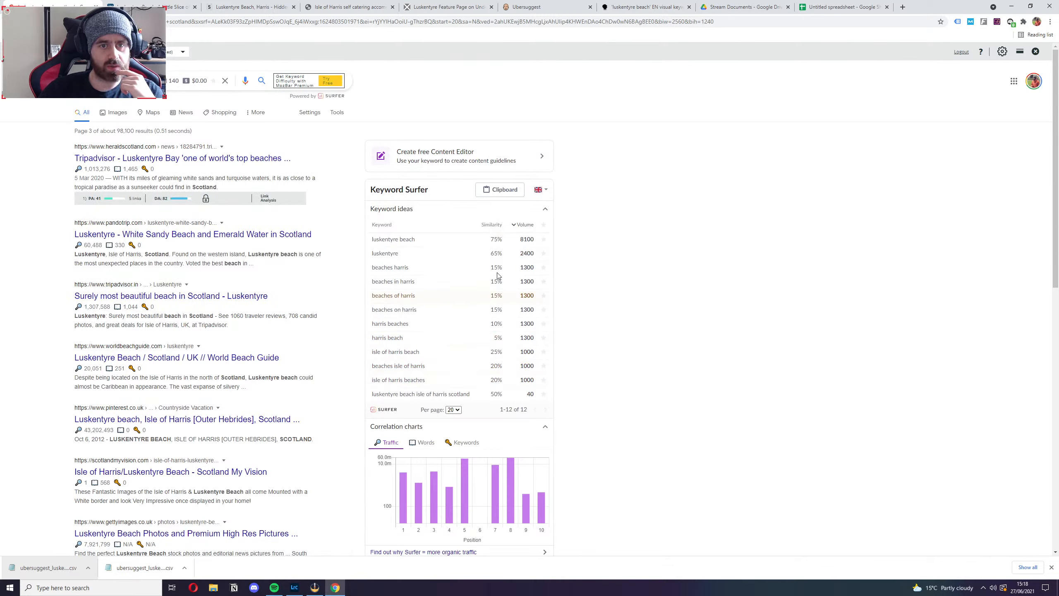
double_click(545, 210)
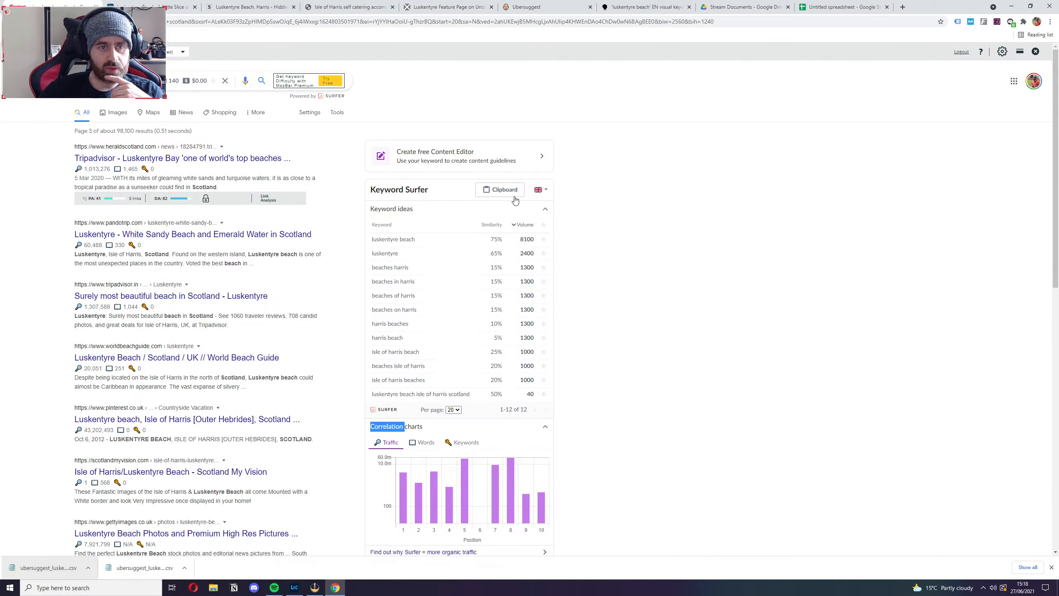
click(633, 328)
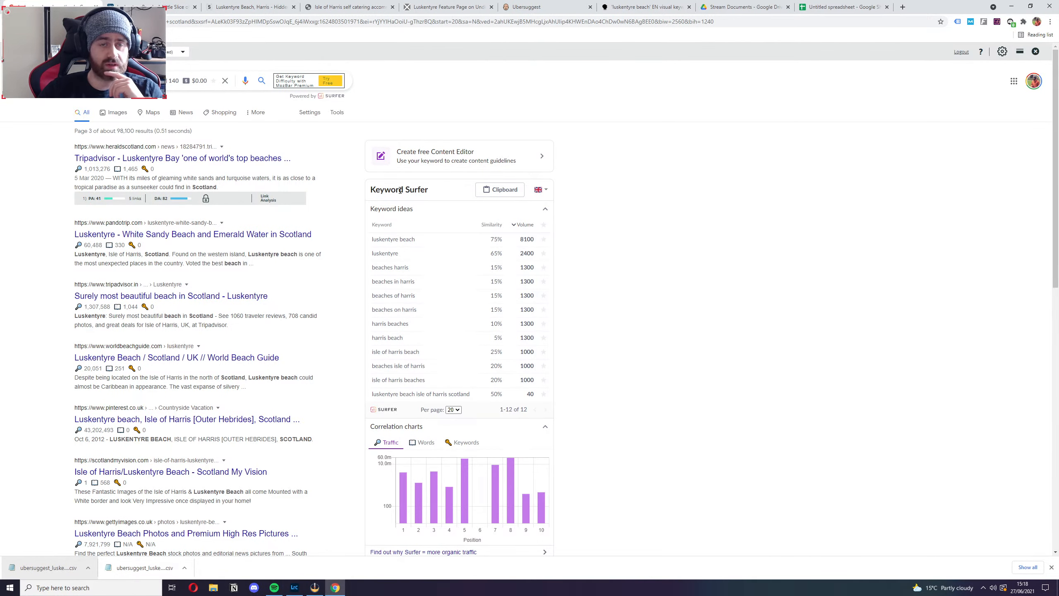
click(1036, 51)
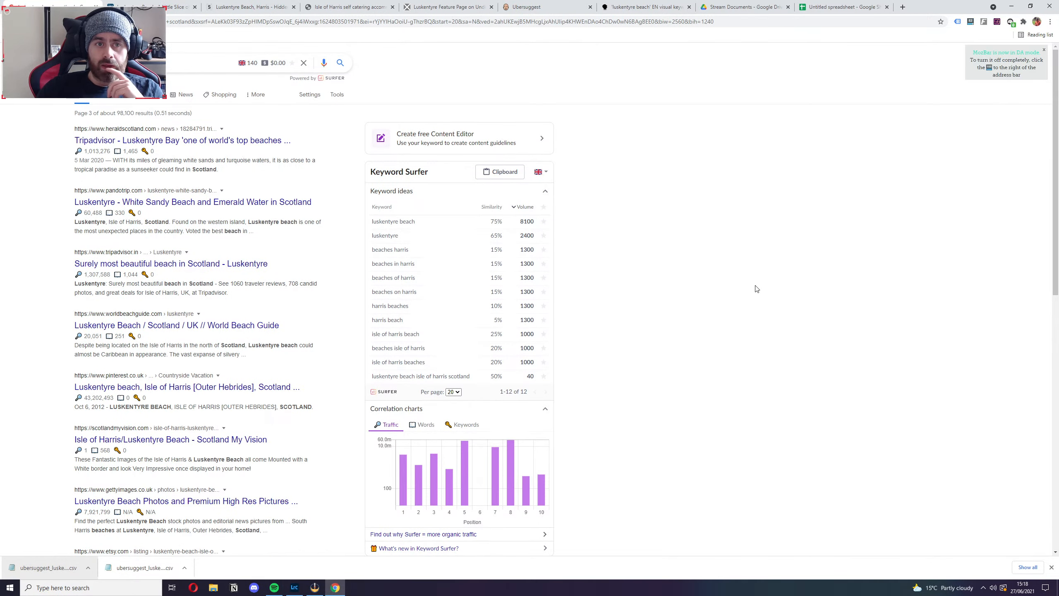